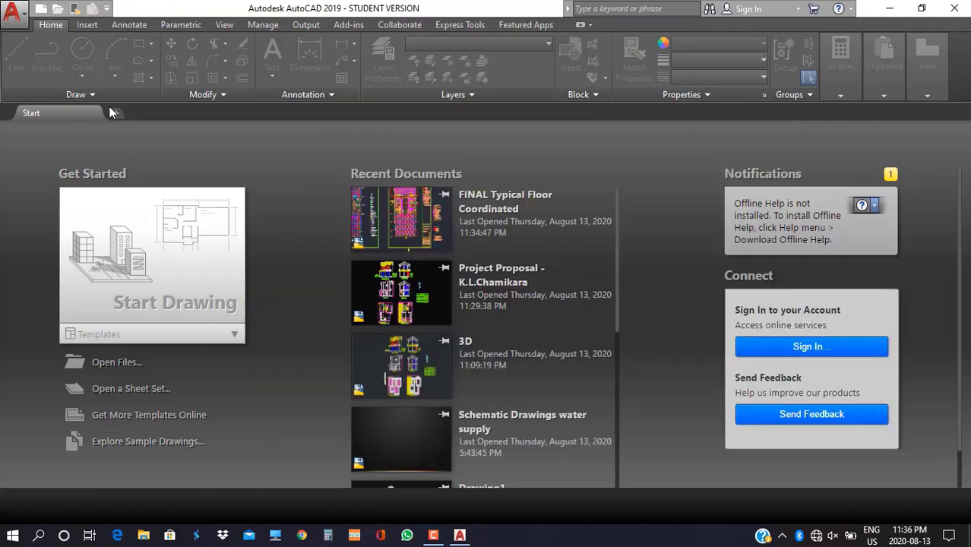
Start a new drawing and switch its workspace to 3D Modeling.
left_click(117, 114)
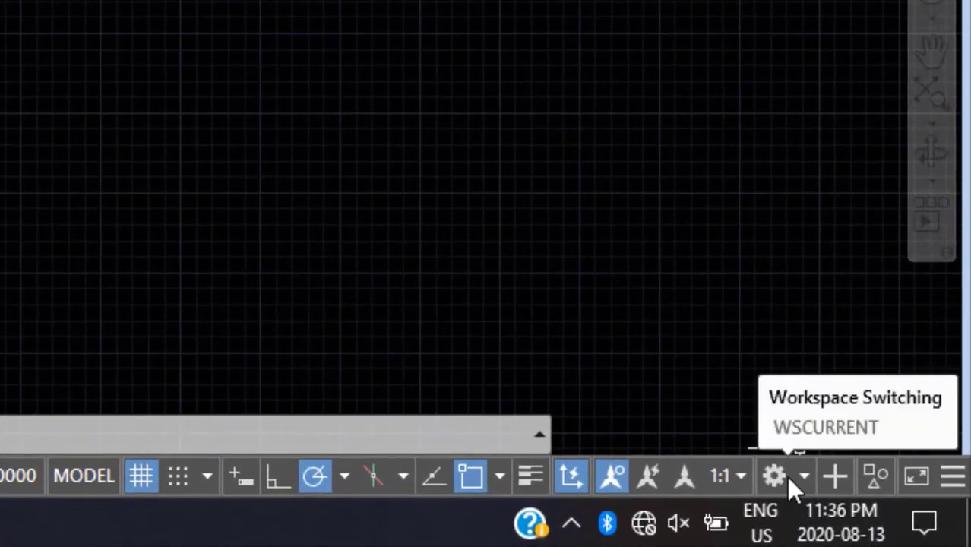
left_click(788, 475)
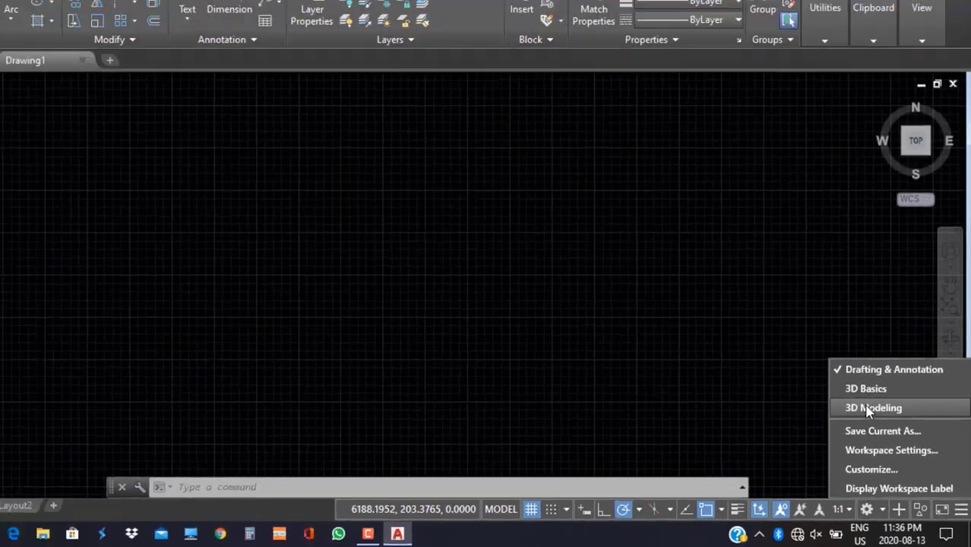
left_click(787, 284)
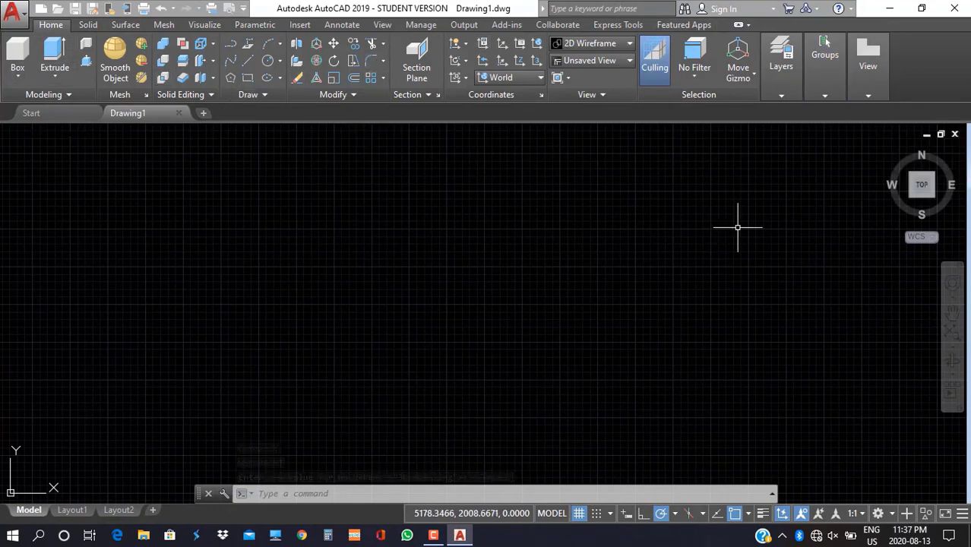
Switch the workspace back to Drafting & Annotation.
left_click(890, 517)
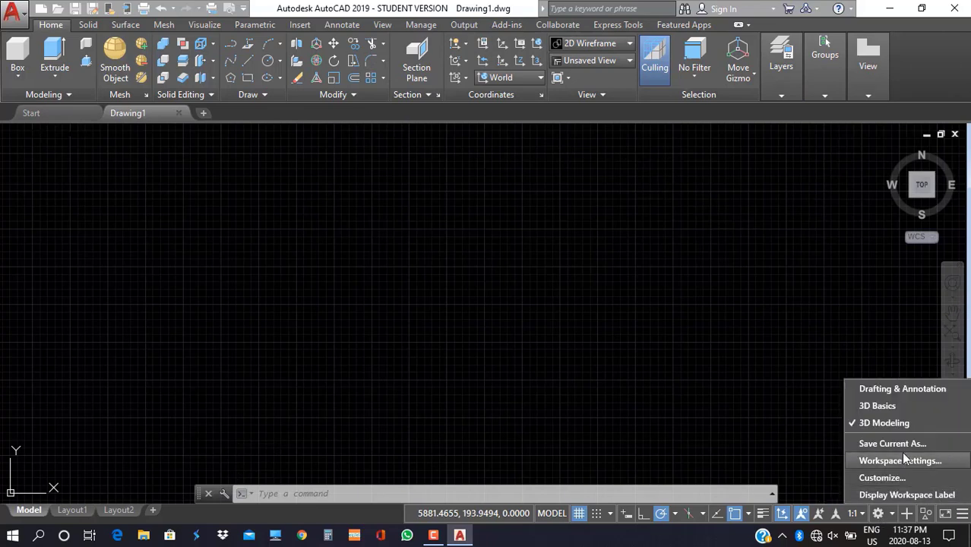
left_click(883, 389)
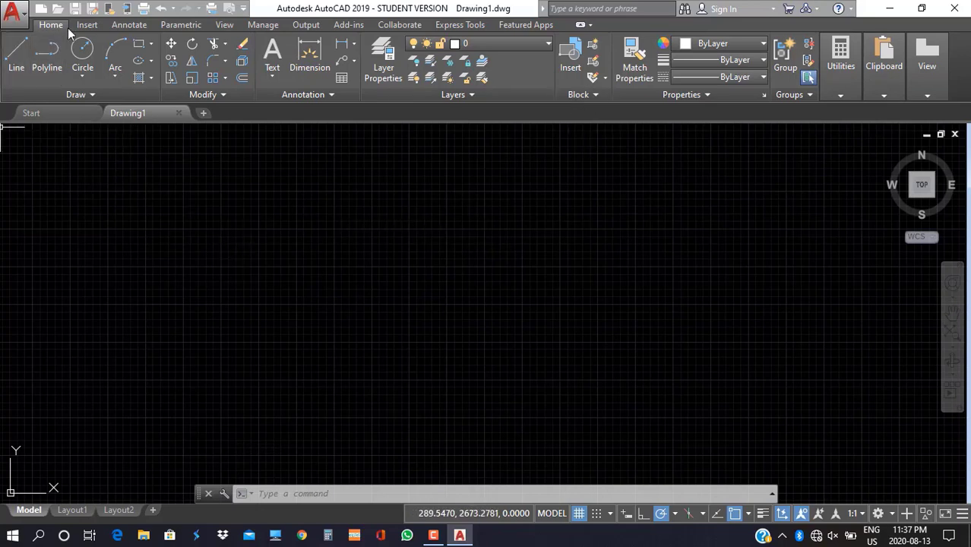
Look through the Insert, Annotate, Parametric, View, Manage, Output, Add-ins and Collaborate tool sets, and return to the Home tools.
left_click(87, 25)
left_click(124, 25)
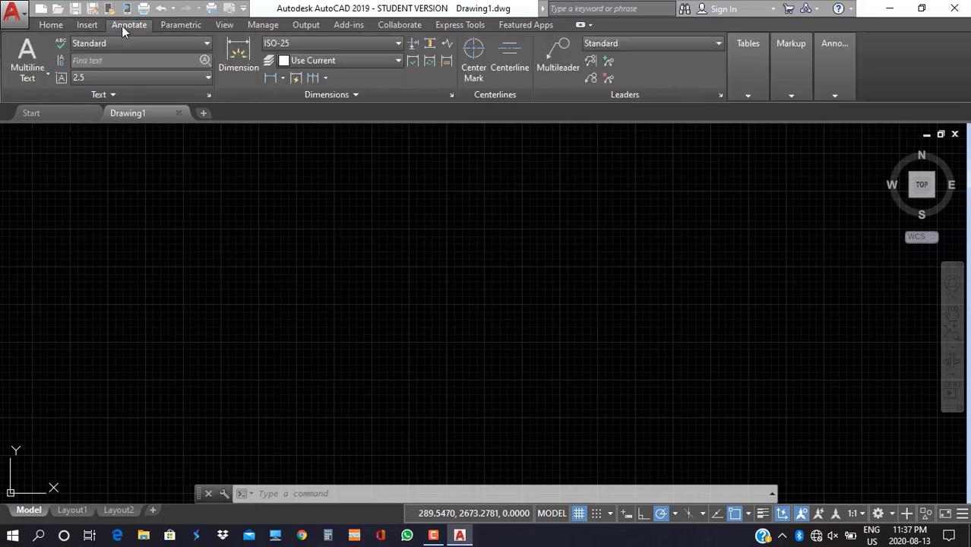
left_click(173, 25)
left_click(225, 25)
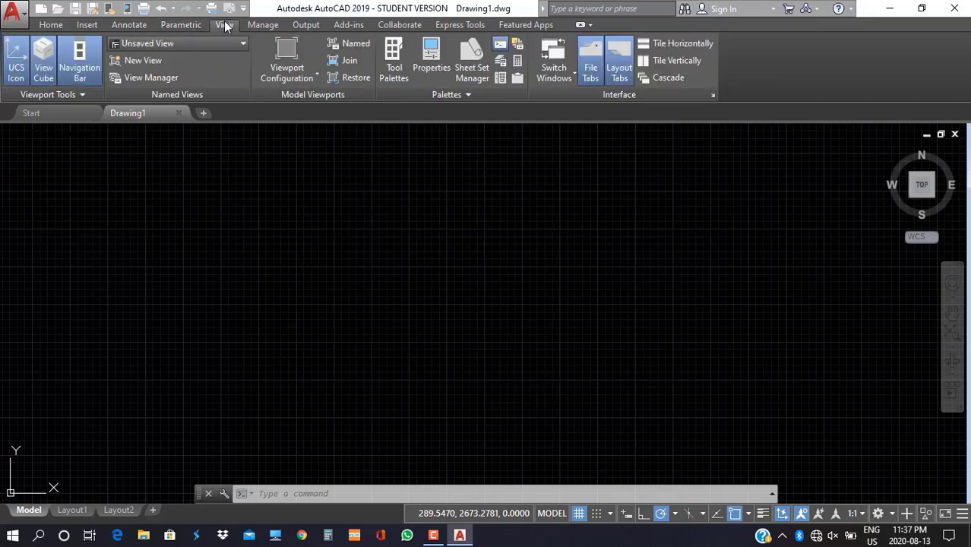
left_click(263, 25)
left_click(312, 25)
left_click(342, 23)
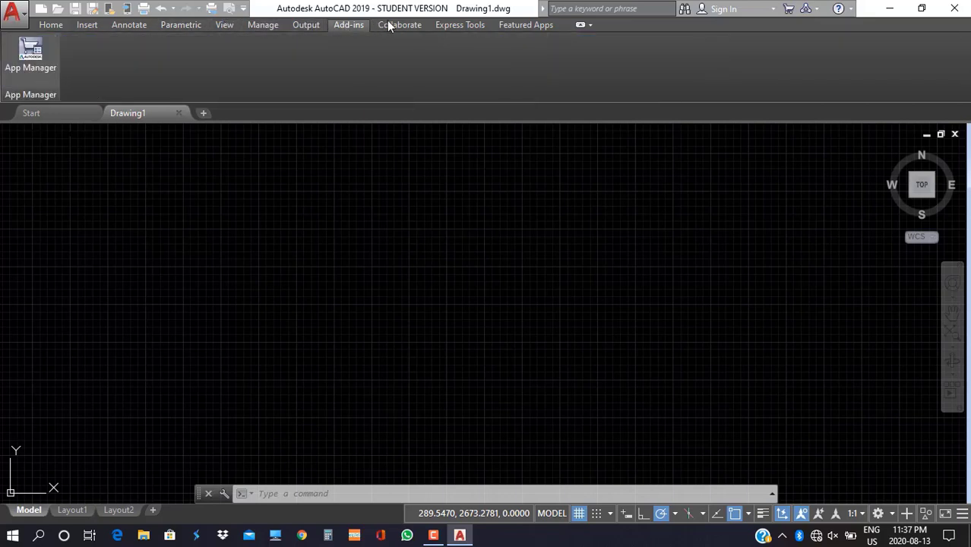
left_click(388, 25)
left_click(51, 25)
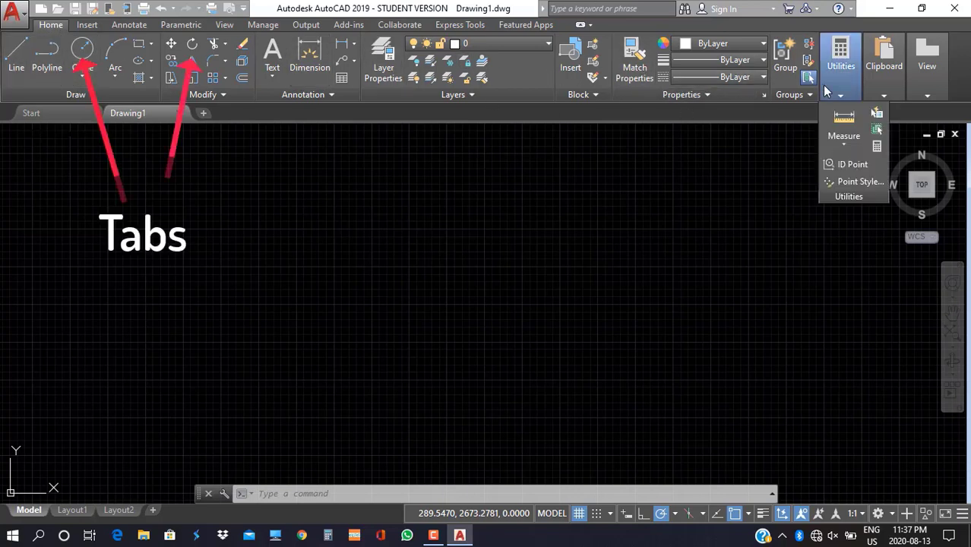
mouse_move(928, 76)
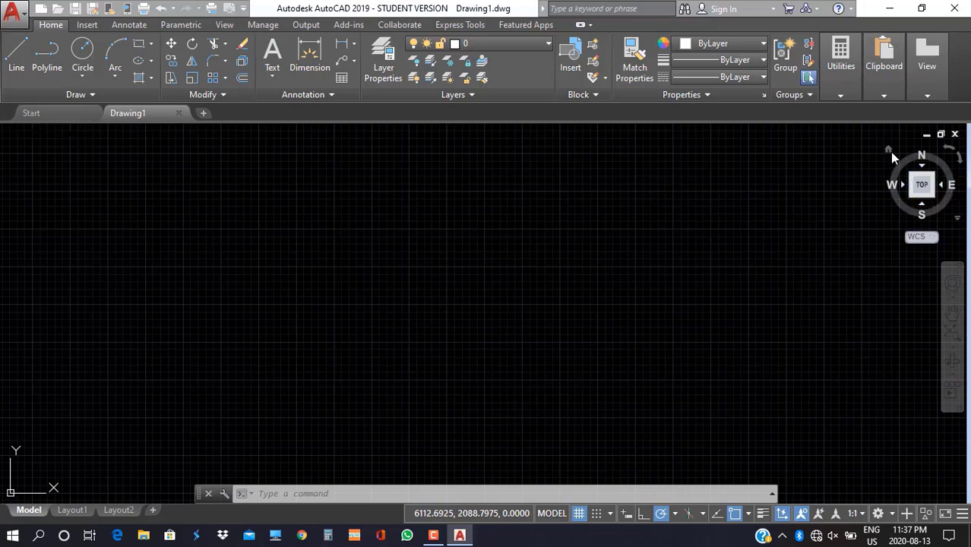
Show the empty drawing in the isometric home view, and return it to the Top view.
left_click(889, 151)
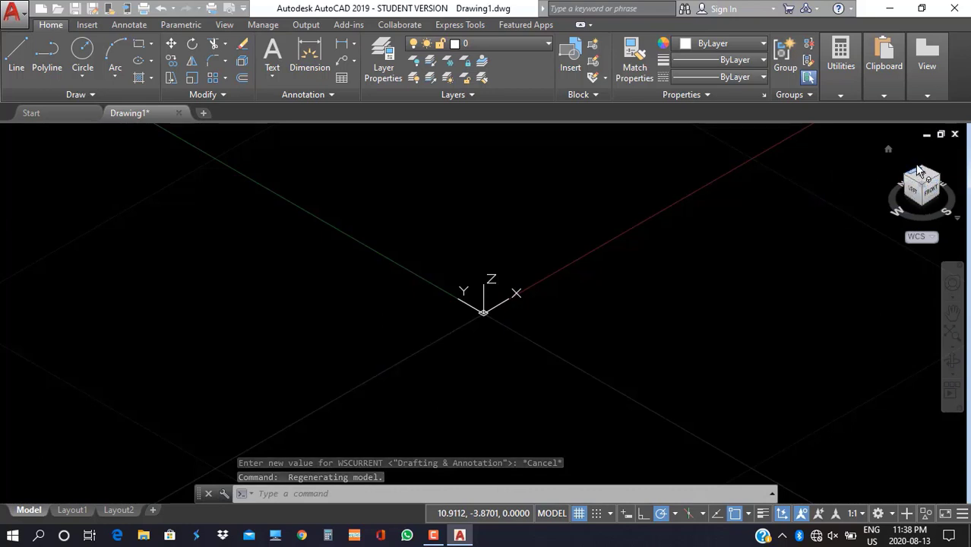
left_click(923, 178)
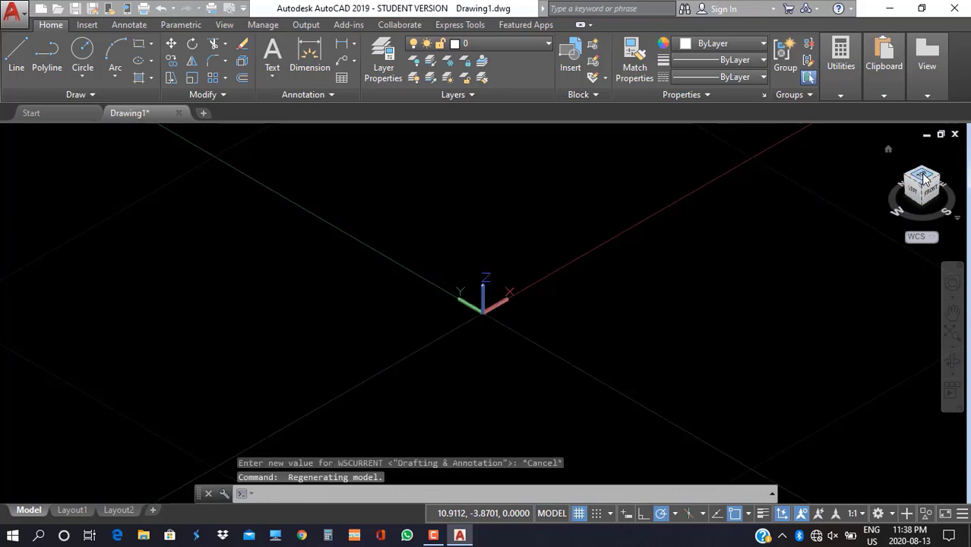
left_click(952, 335)
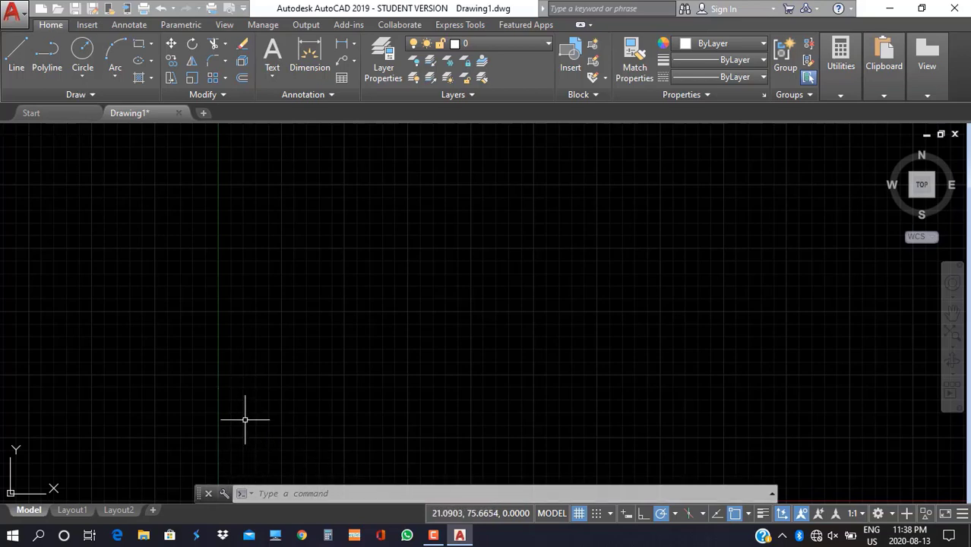
Start and cancel the Line command, and shift the command line window closer to the UCS icon.
left_click(15, 62)
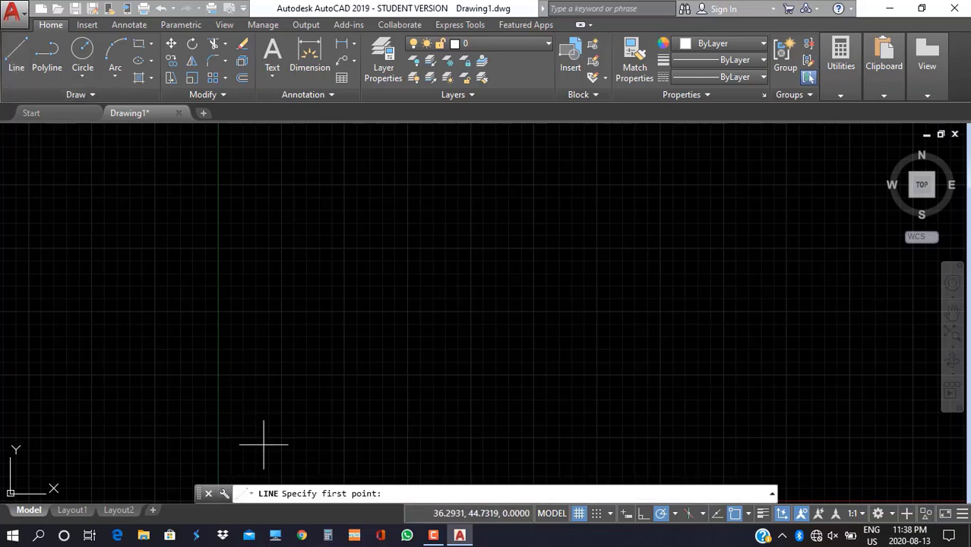
key("Escape")
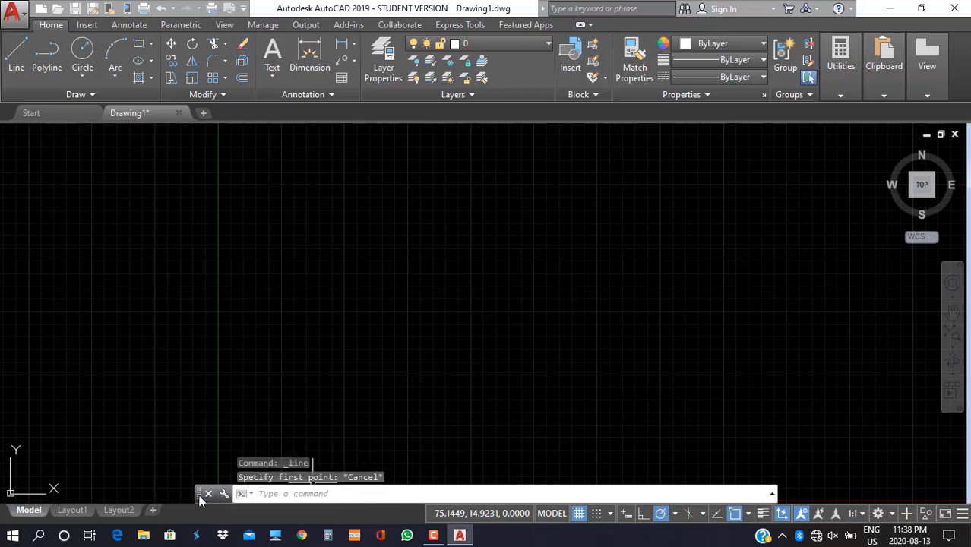
left_click_drag(198, 494, 111, 495)
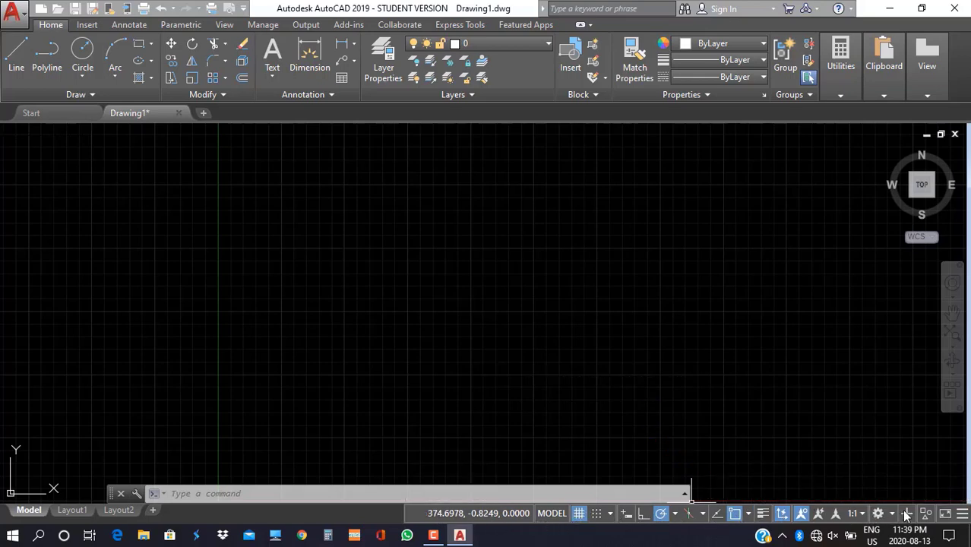
Hide the Coordinates readout through the status bar customization and show it again.
left_click(961, 515)
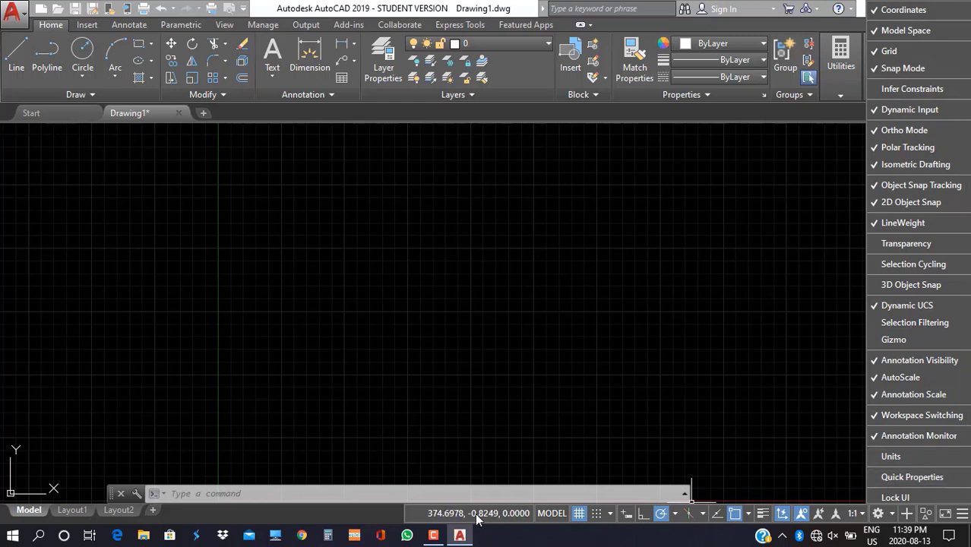
left_click(902, 10)
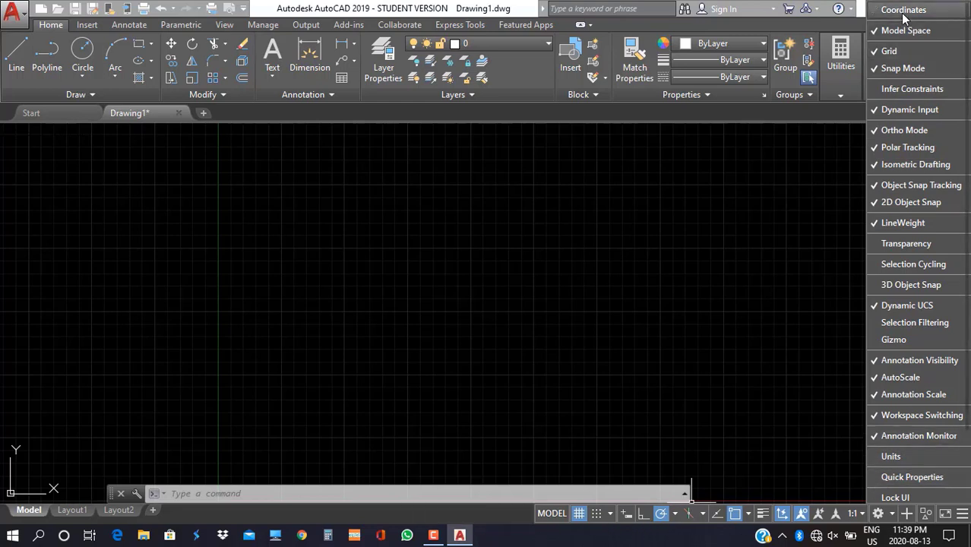
left_click(903, 11)
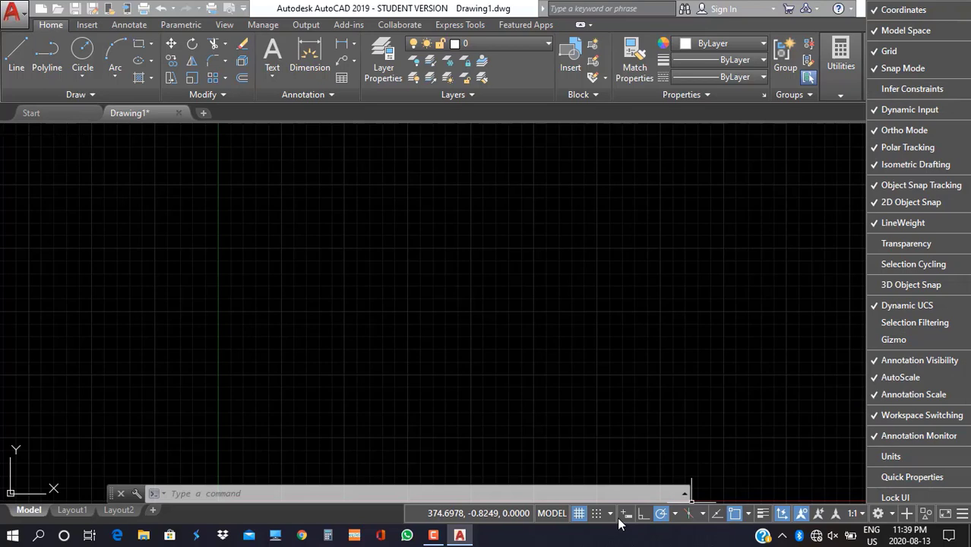
left_click(961, 515)
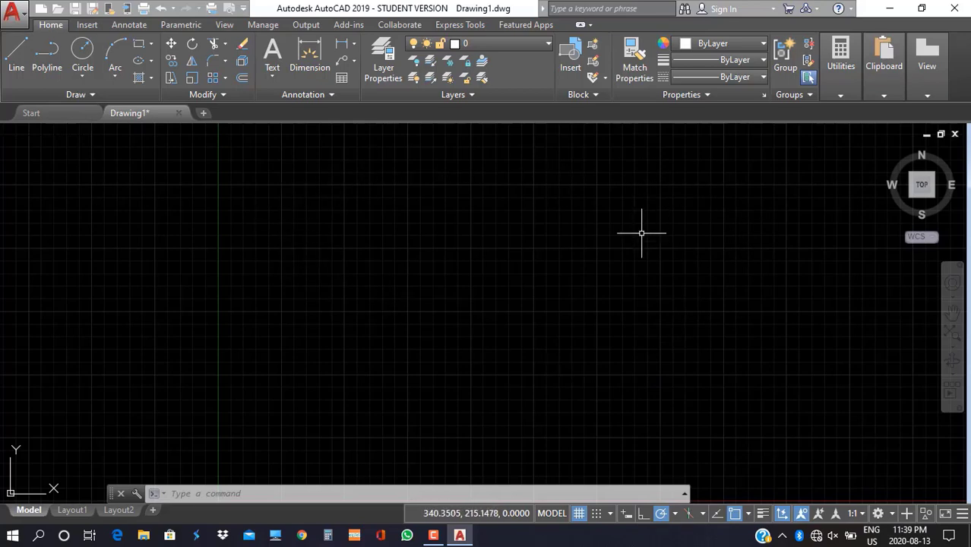
Open the Project Proposal drawing from the recent documents.
left_click(42, 118)
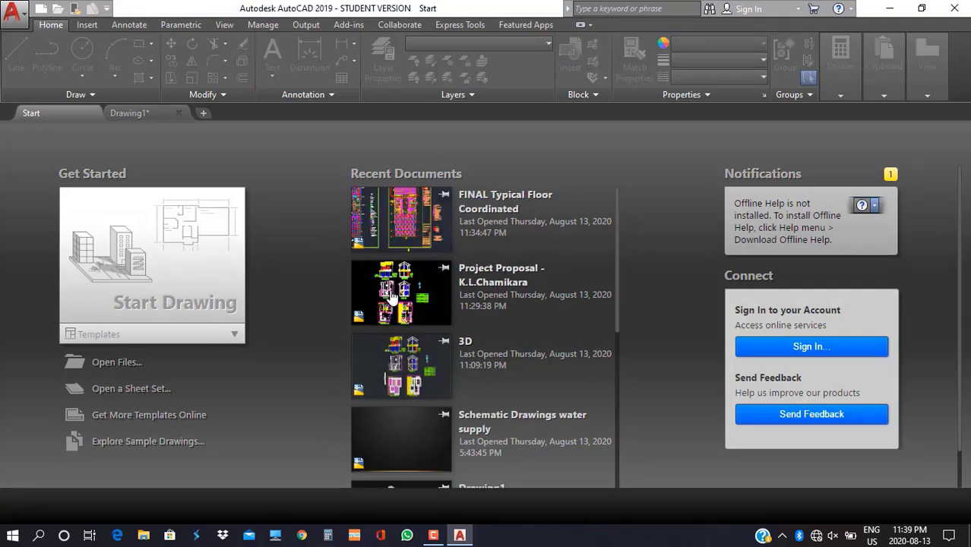
left_click(392, 297)
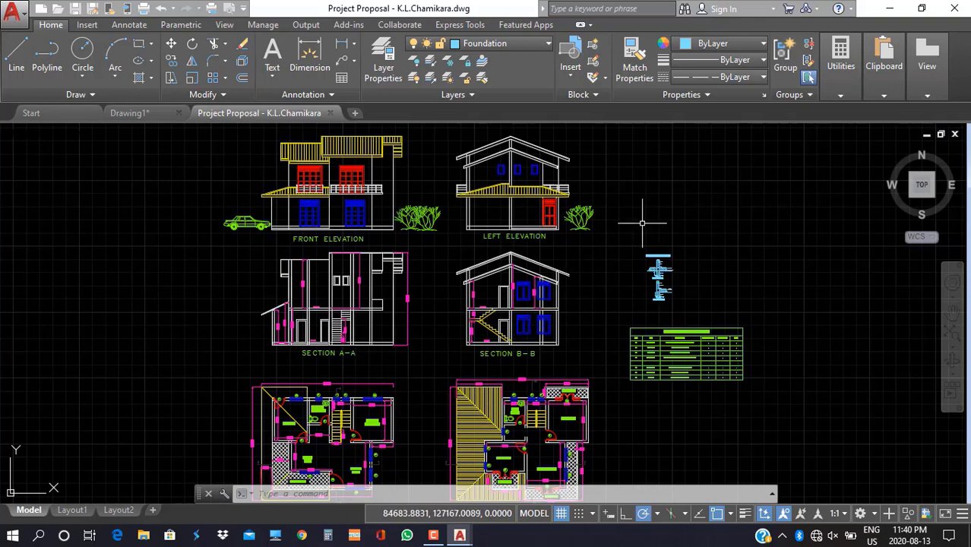
Examine the house's elevations, sections and floor plans both up close and as a whole sheet.
mouse_move(681, 234)
middle_mouse_down()
mouse_move(652, 233)
mouse_move(674, 224)
mouse_move(753, 258)
mouse_move(598, 234)
mouse_move(763, 173)
mouse_move(653, 223)
mouse_move(734, 216)
mouse_move(730, 227)
middle_mouse_up()
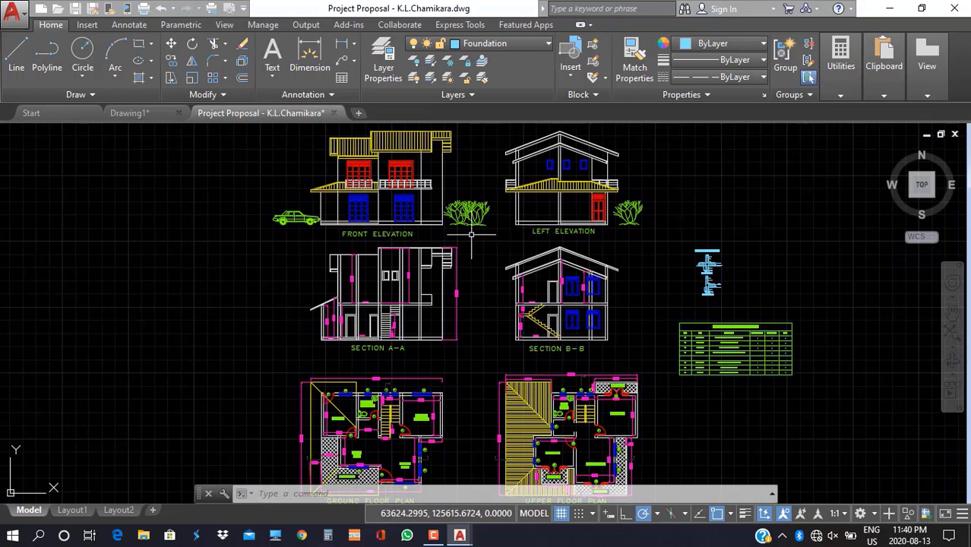
scroll(484, 238, "up", 5)
scroll(481, 222, "down", 7)
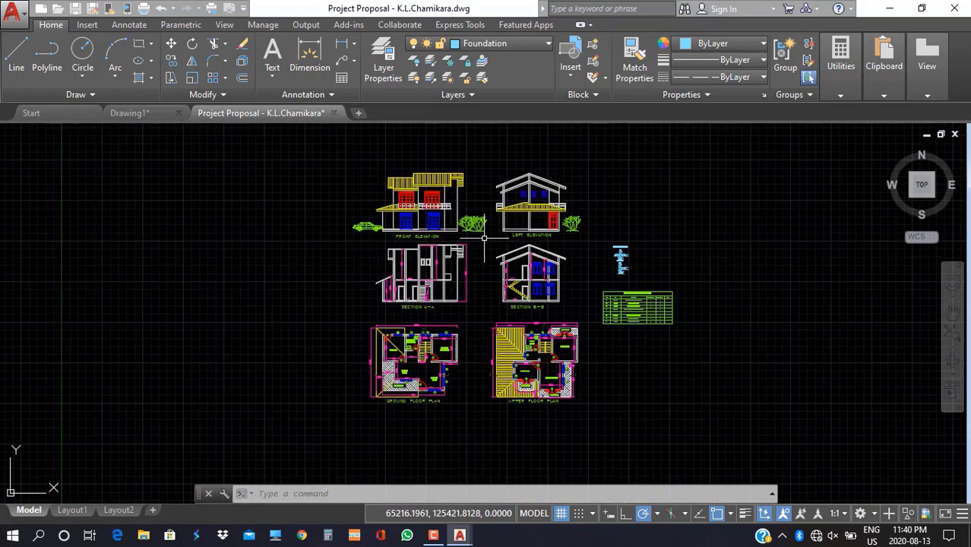
scroll(414, 369, "up", 8)
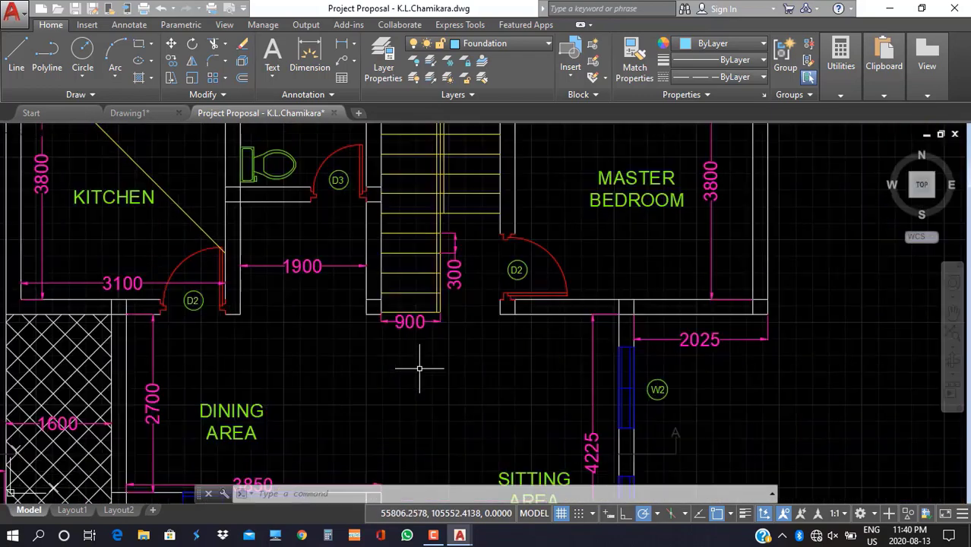
scroll(419, 369, "down", 8)
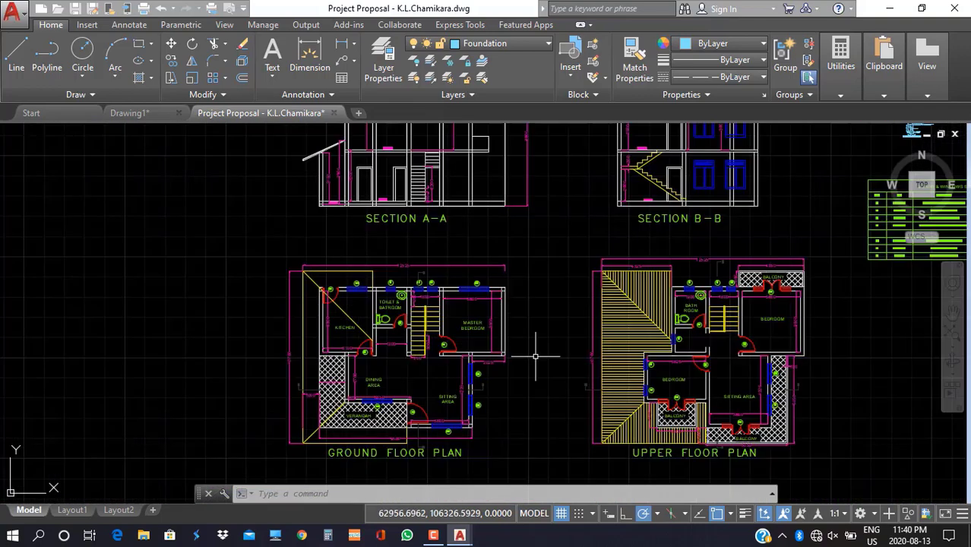
scroll(535, 356, "up", 10)
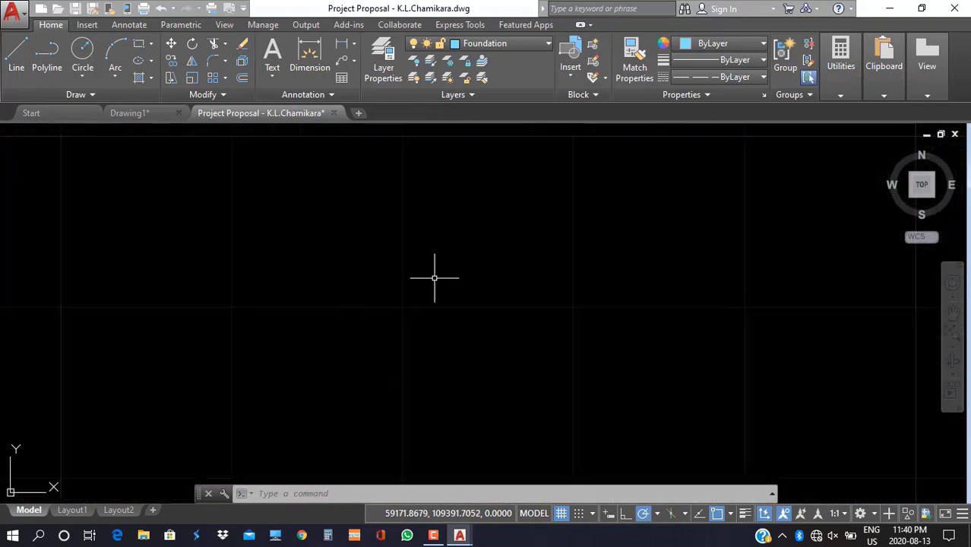
scroll(433, 278, "up", 2)
scroll(433, 278, "down", 2)
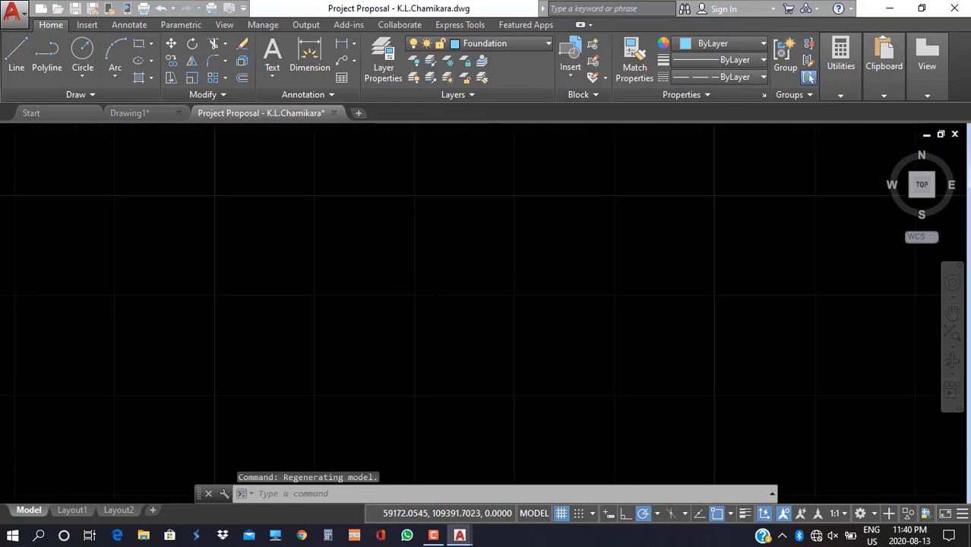
scroll(434, 277, "down", 8)
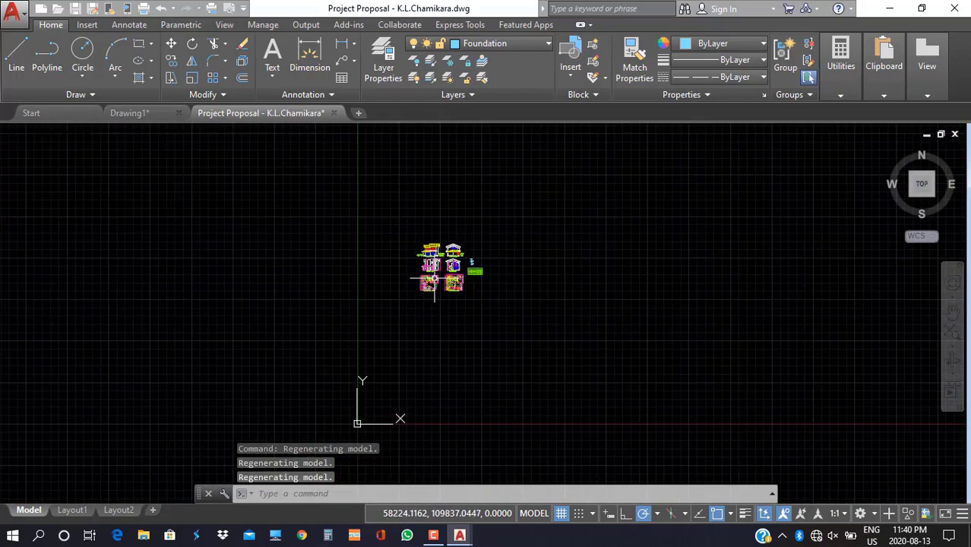
scroll(434, 277, "up", 5)
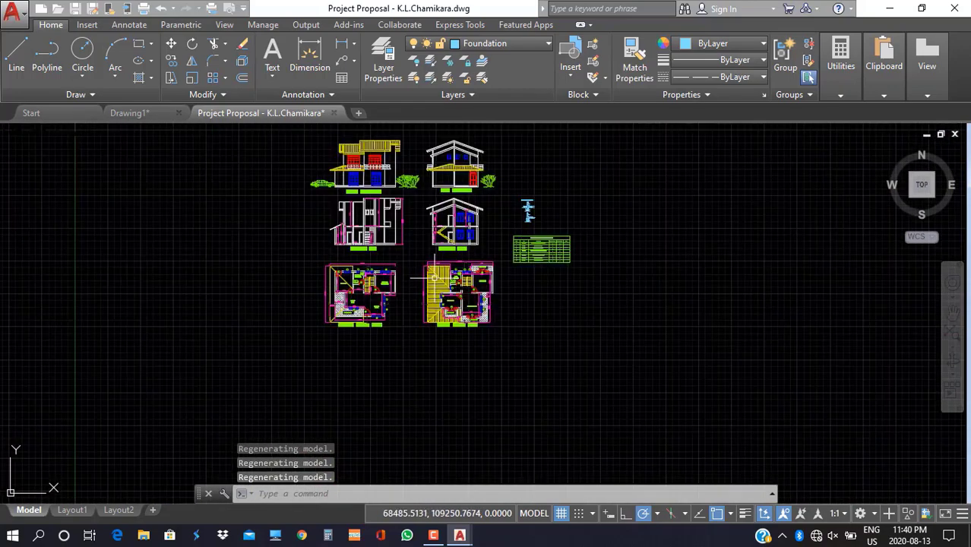
scroll(435, 280, "down", 3)
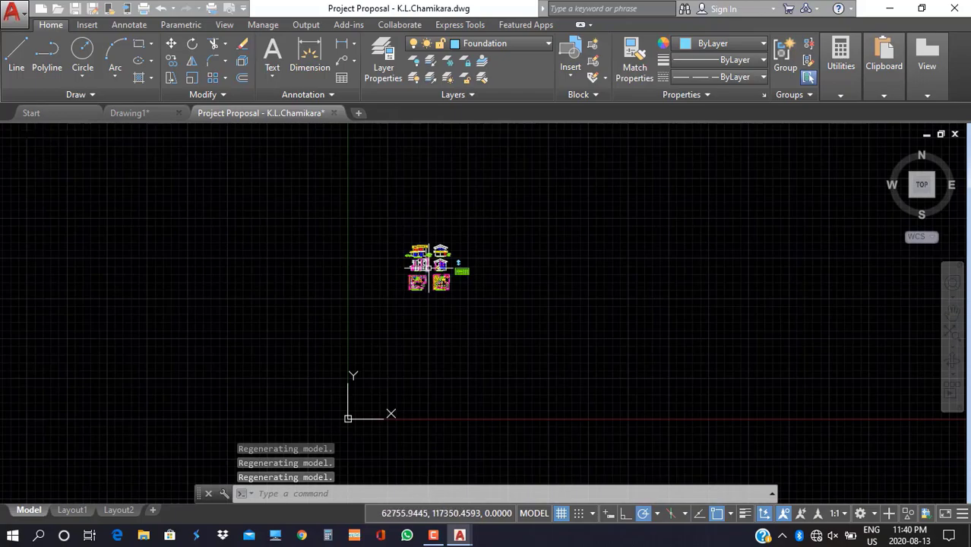
scroll(427, 240, "up", 5)
scroll(416, 234, "up", 5)
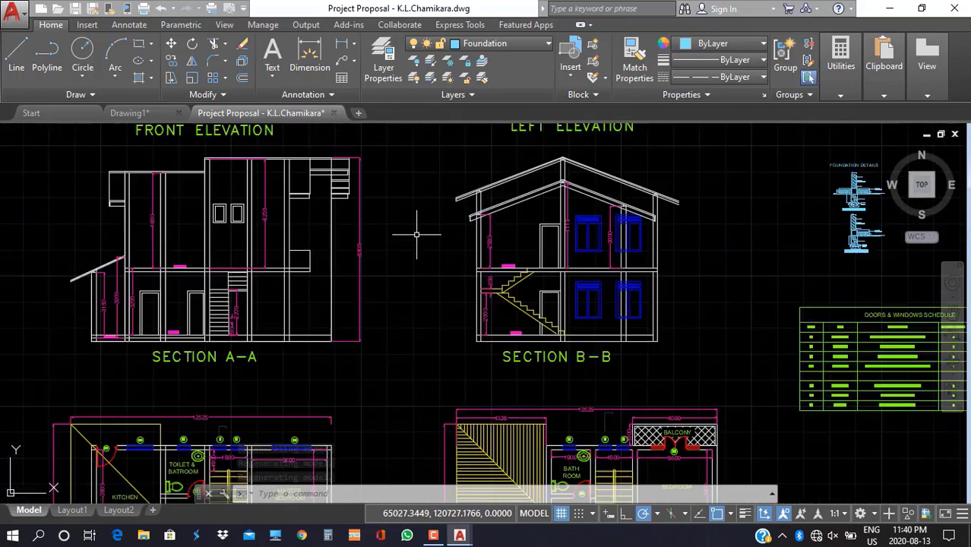
scroll(416, 234, "down", 6)
scroll(416, 234, "up", 4)
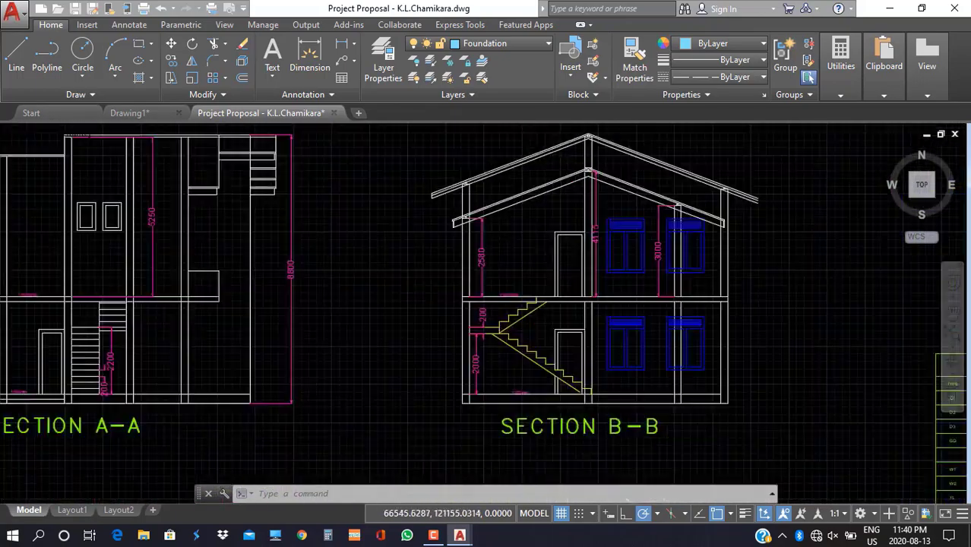
scroll(416, 234, "down", 6)
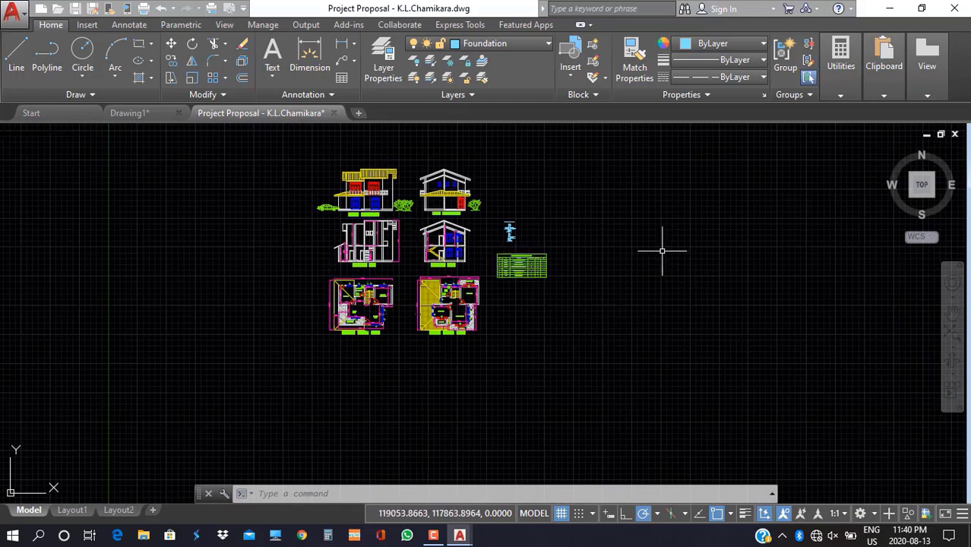
Try out crossing selection windows and the shortcut menu in the empty area beside the foundation details and schedule.
left_click(634, 223)
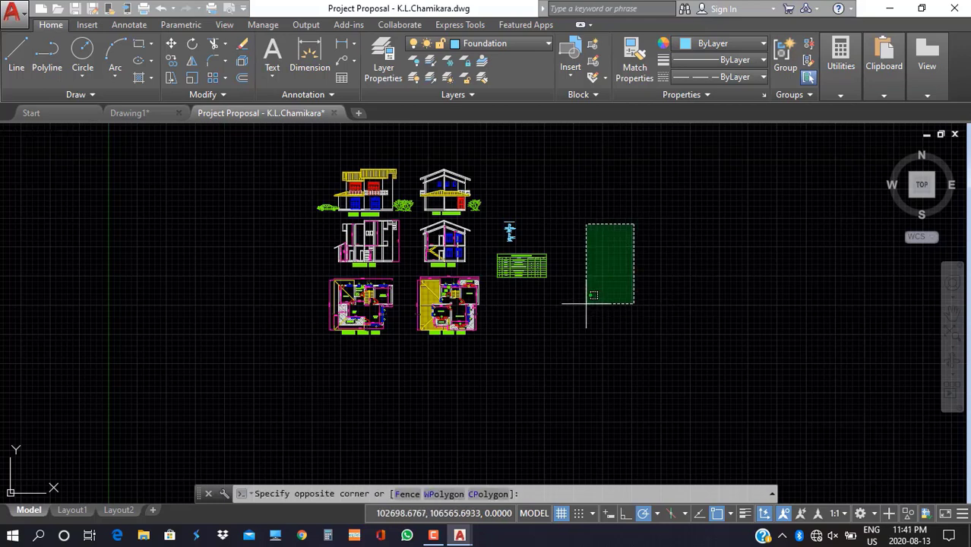
left_click(580, 273)
left_click(580, 273)
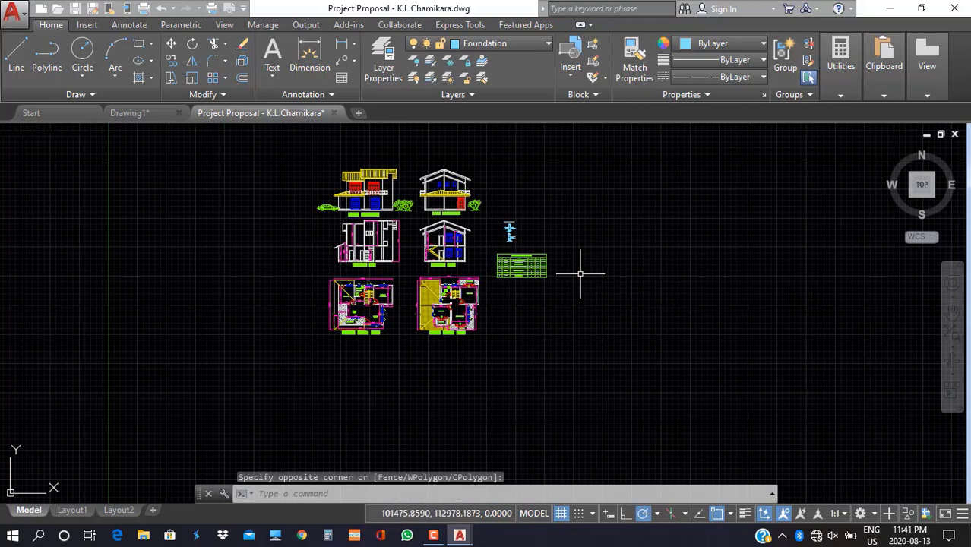
right_click(631, 228)
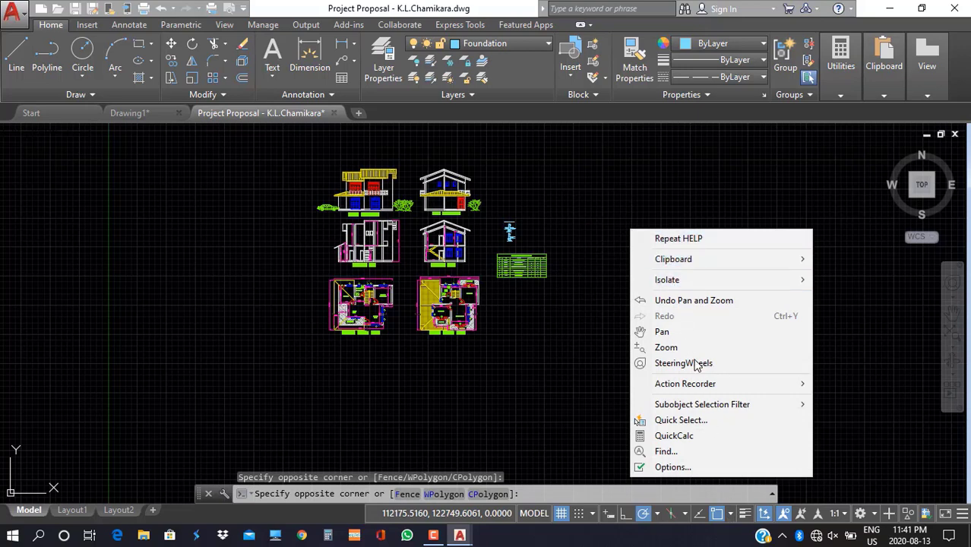
right_click(595, 275)
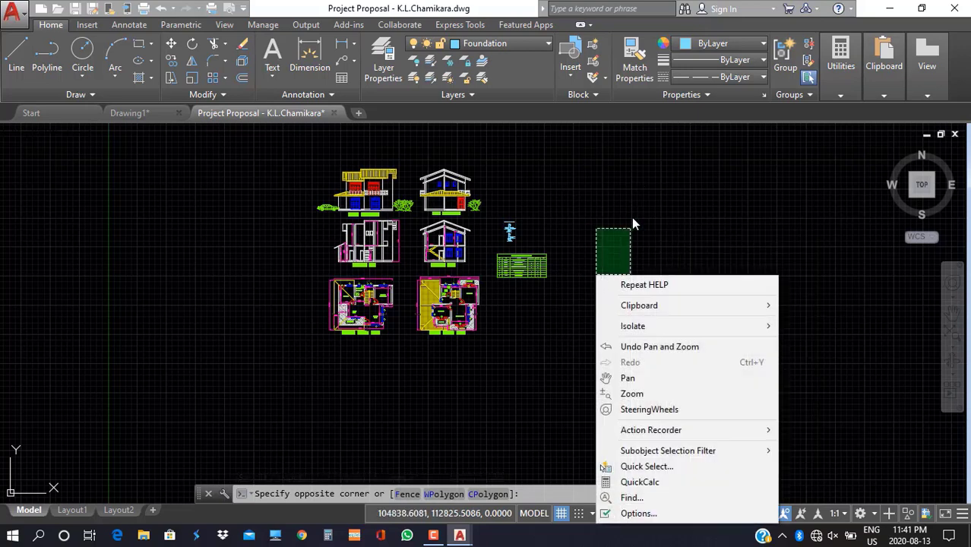
left_click(633, 219)
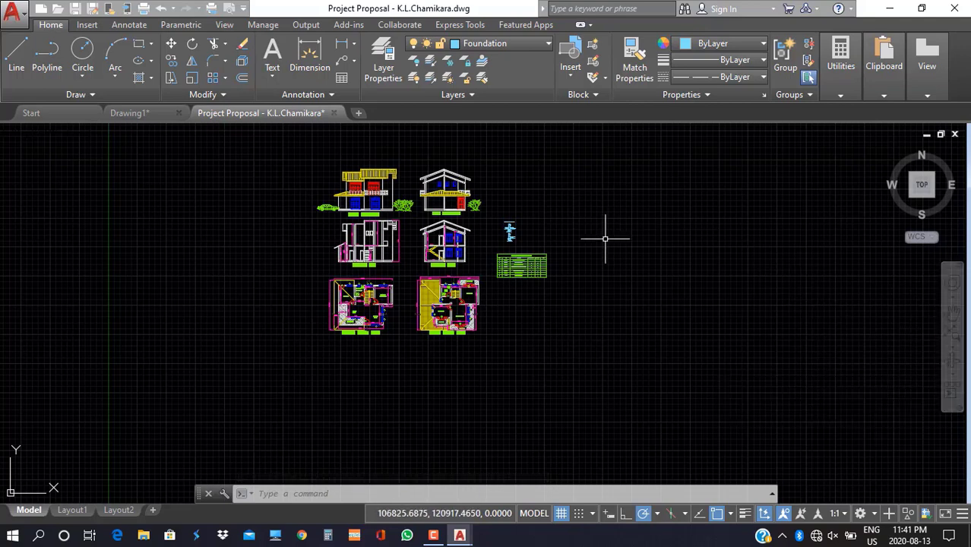
Shift the whole sheet with the Pan tool, view the sections up close, and look through the available zoom options.
left_click(952, 315)
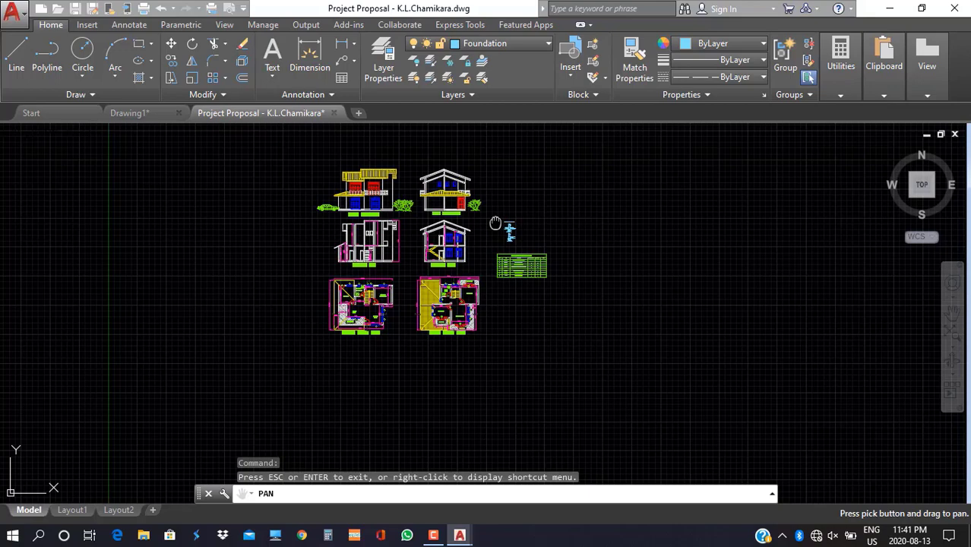
mouse_move(495, 223)
left_mouse_down()
mouse_move(615, 275)
mouse_move(587, 269)
mouse_move(663, 269)
left_mouse_up()
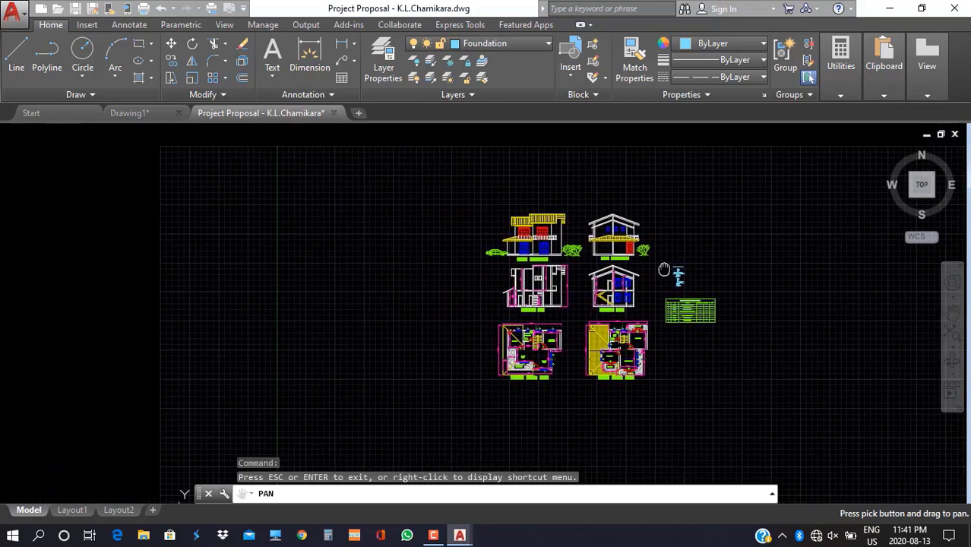
scroll(609, 271, "up", 6)
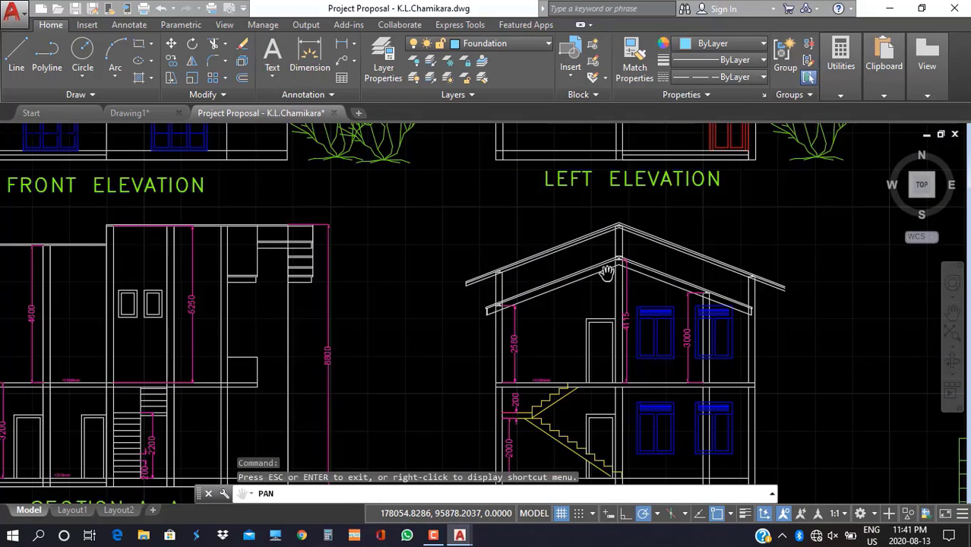
scroll(609, 271, "down", 3)
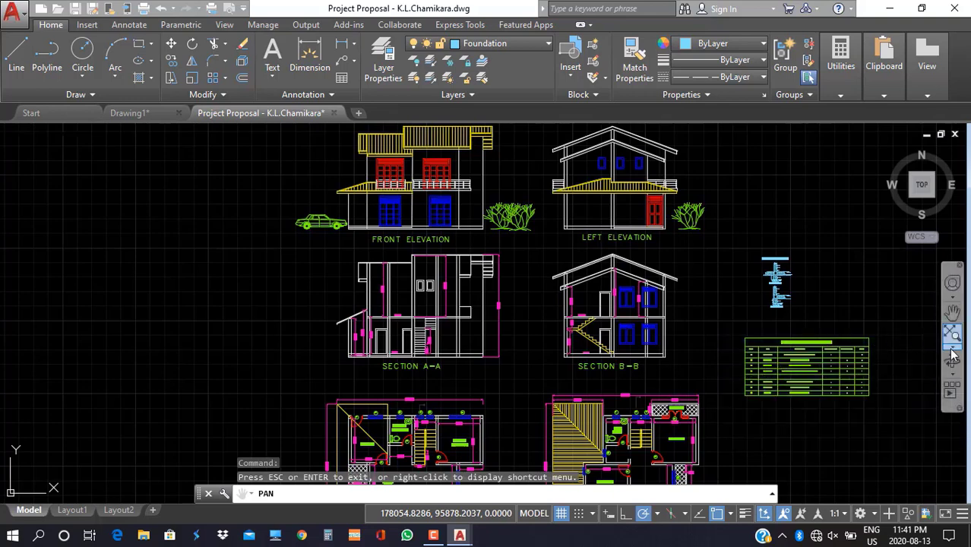
left_click(953, 351)
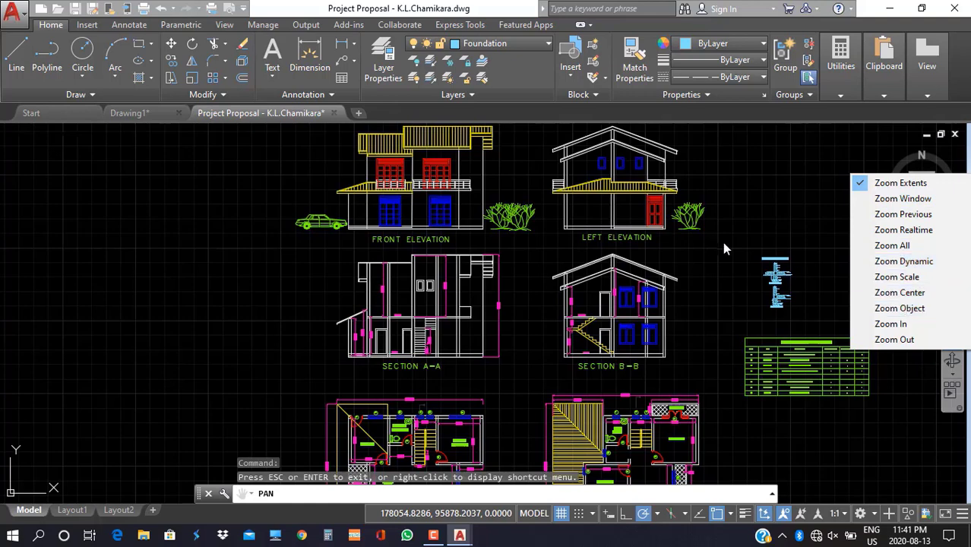
left_click(712, 301)
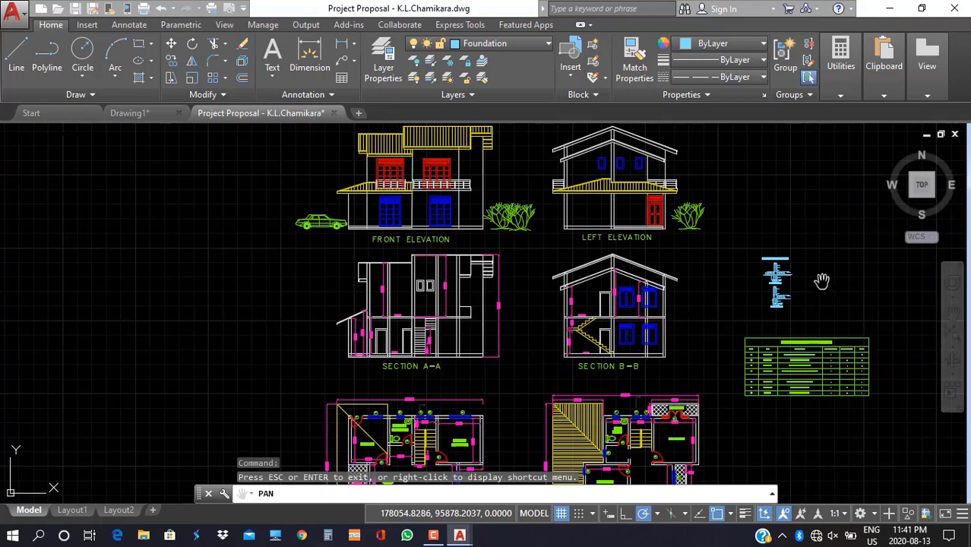
Examine the internal wall foundation detail up close, ending the Pan command and re-centring the detail.
scroll(809, 276, "up", 2)
scroll(763, 278, "up", 5)
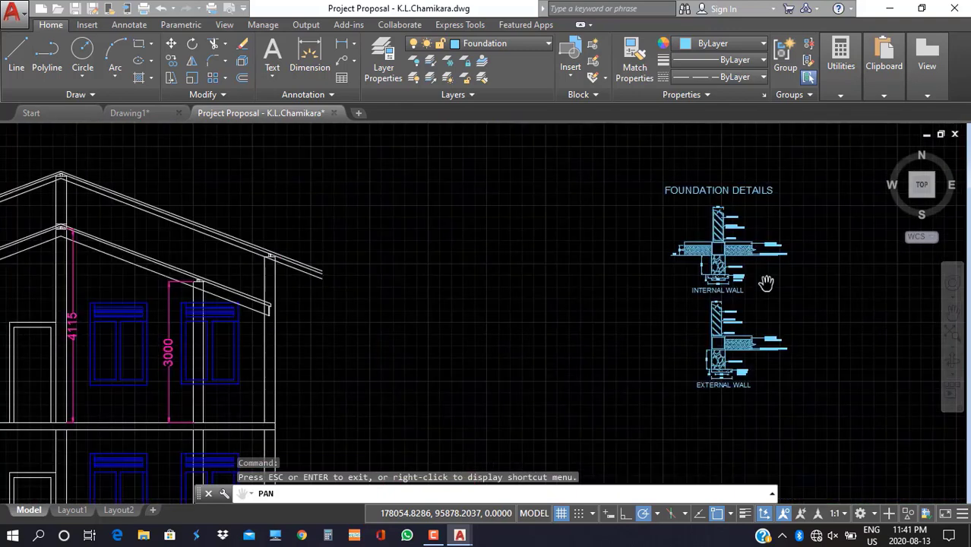
scroll(764, 228, "up", 2)
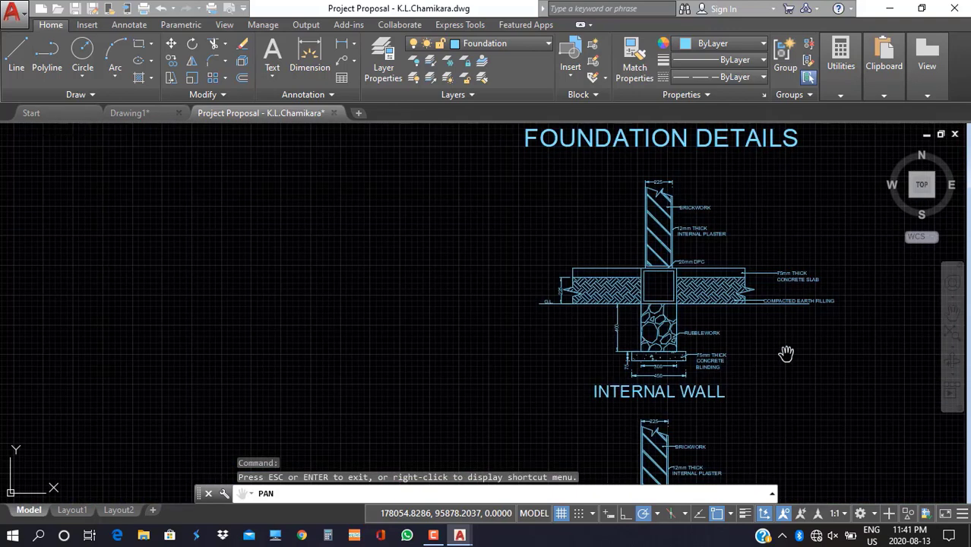
key("Escape")
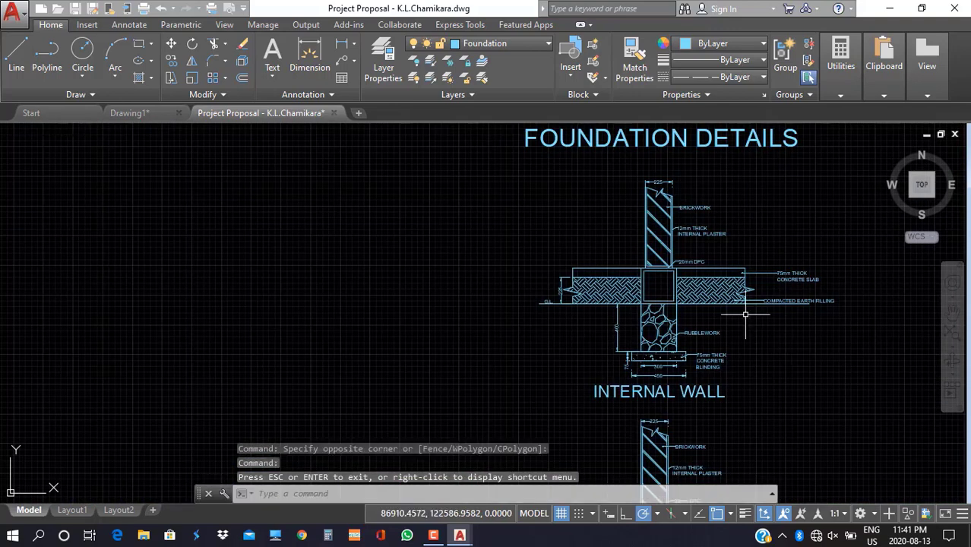
scroll(746, 313, "up", 1)
scroll(758, 325, "down", 1)
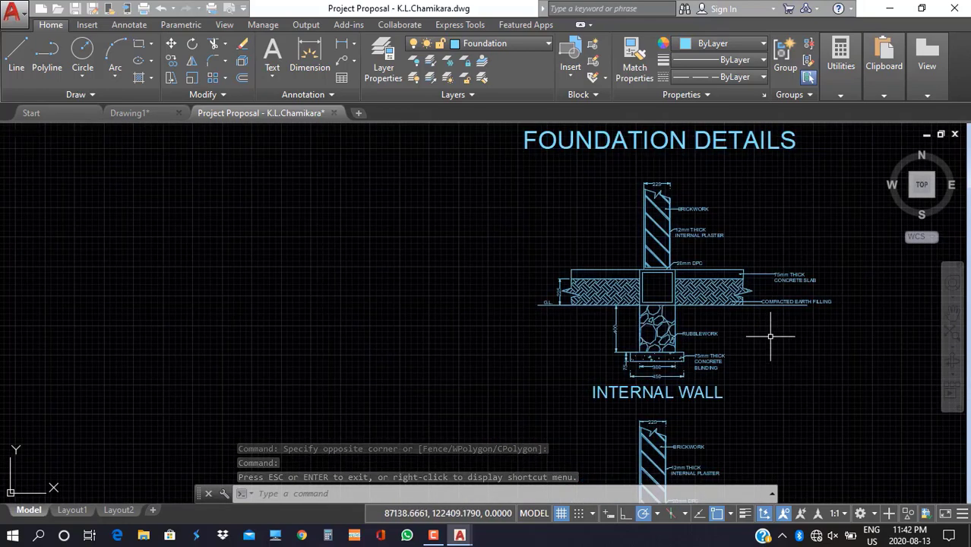
mouse_move(770, 337)
middle_mouse_down()
mouse_move(697, 304)
mouse_move(717, 364)
mouse_move(724, 346)
middle_mouse_up()
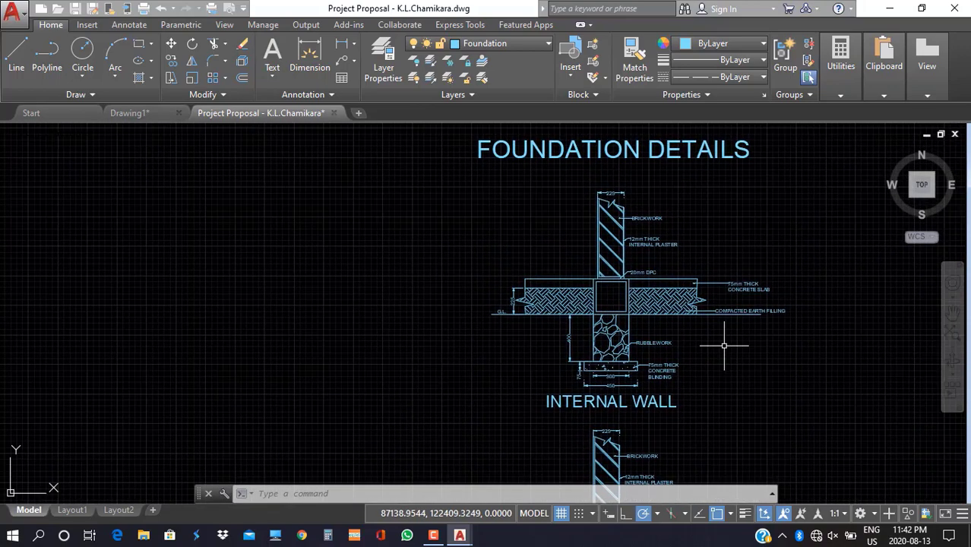
Alternate between the whole sheet and a close view of the foundation details, finishing on the internal wall.
scroll(724, 346, "down", 10)
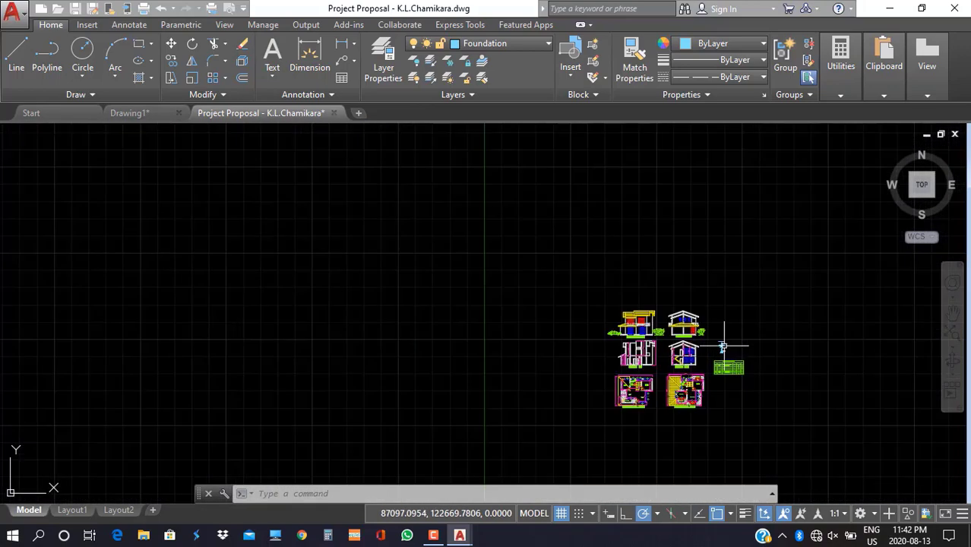
scroll(628, 361, "up", 15)
scroll(626, 360, "down", 15)
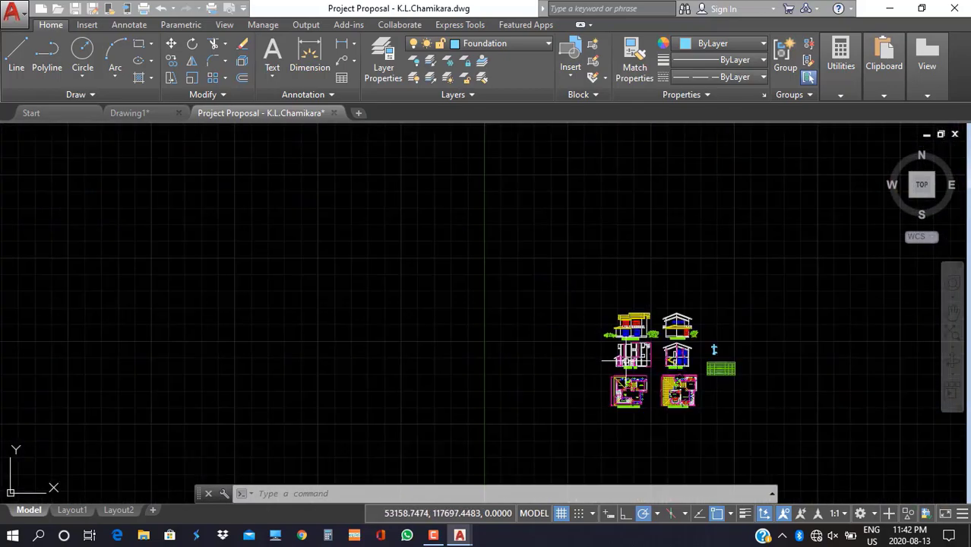
scroll(714, 351, "up", 10)
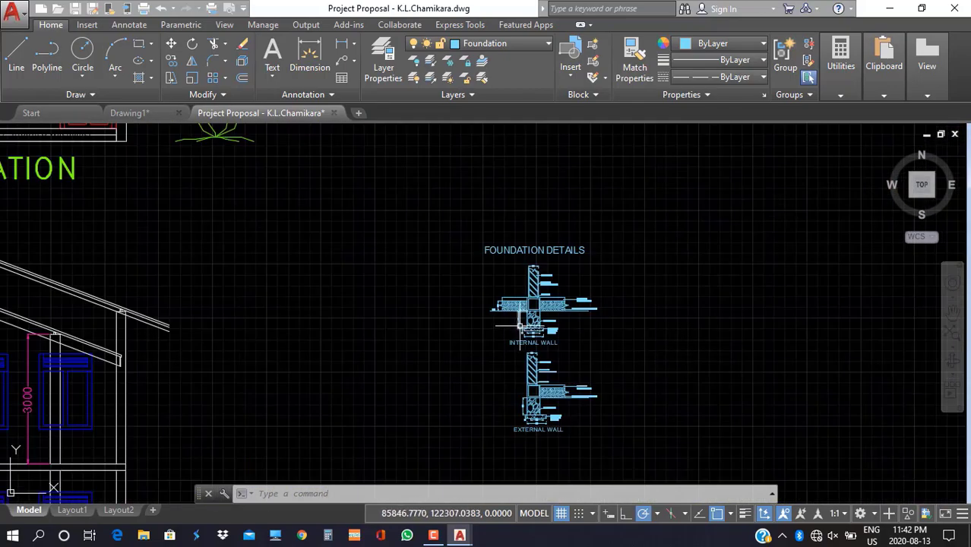
scroll(524, 325, "up", 6)
scroll(600, 331, "down", 2)
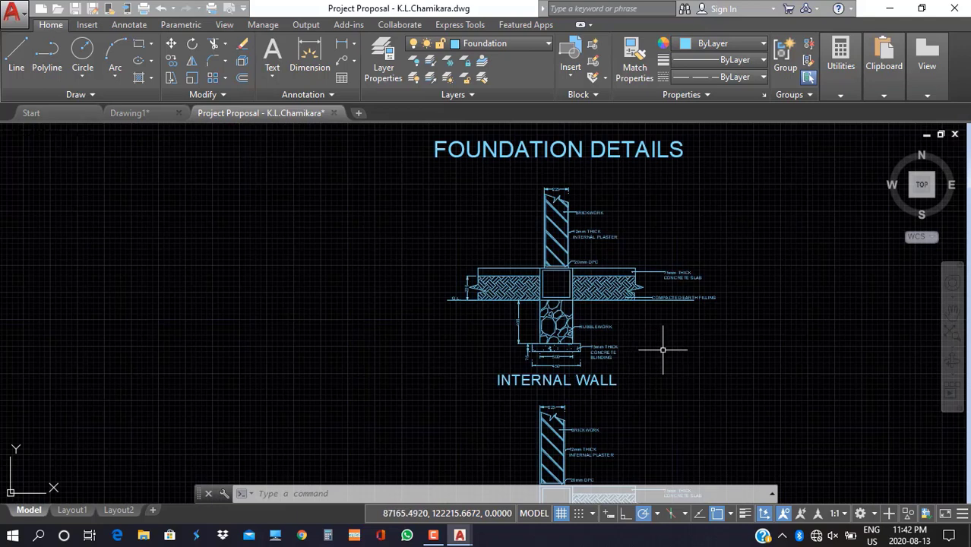
Fit the whole drawing with Zoom Extents and frame the foundation details with Zoom Window.
left_click(953, 333)
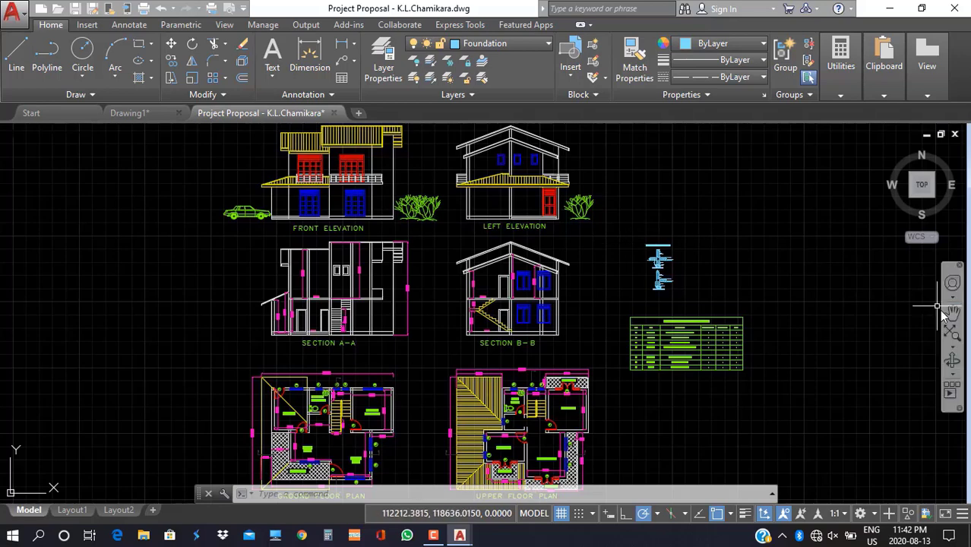
left_click(949, 352)
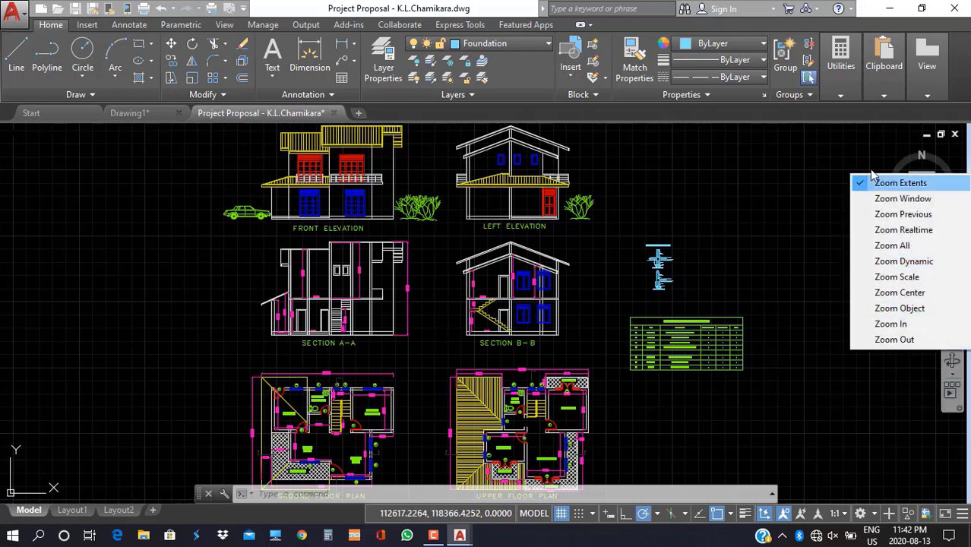
left_click(877, 200)
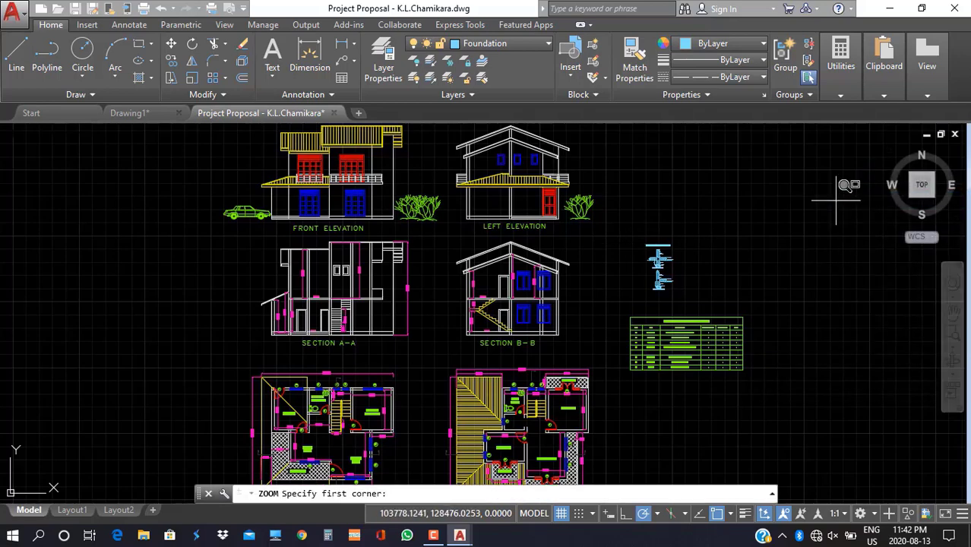
left_click(628, 228)
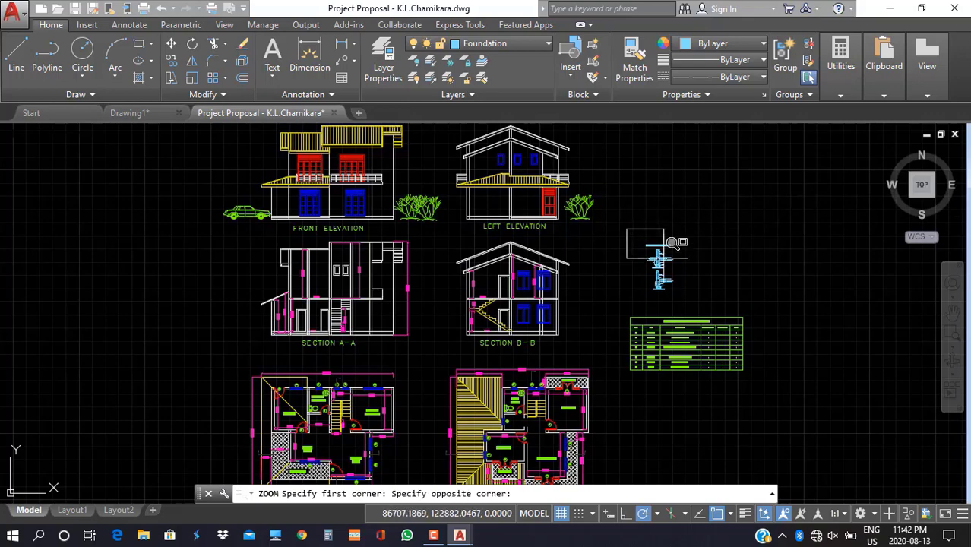
left_click(721, 289)
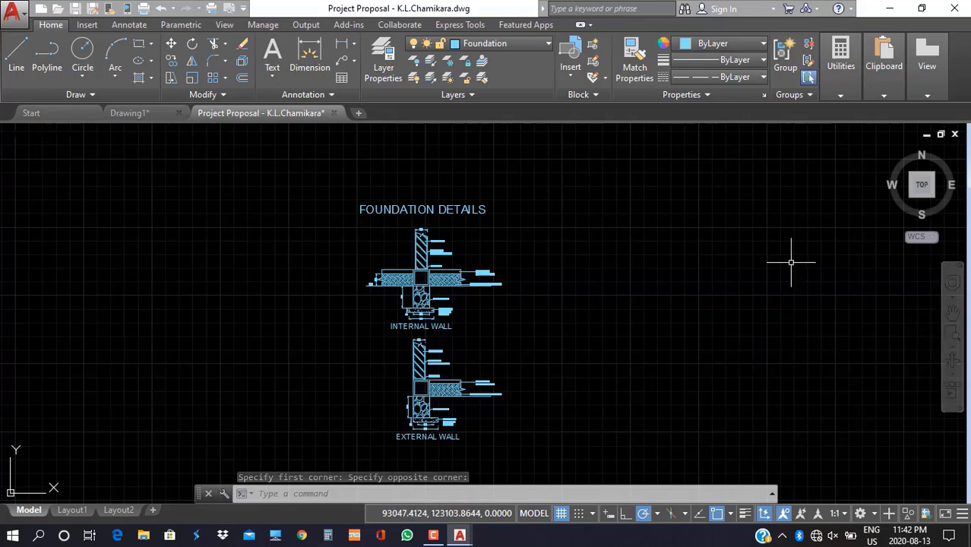
Zoom back out to the drawing extents and cancel the selection window started beside the foundation details.
scroll(657, 271, "down", 2)
left_click(657, 270)
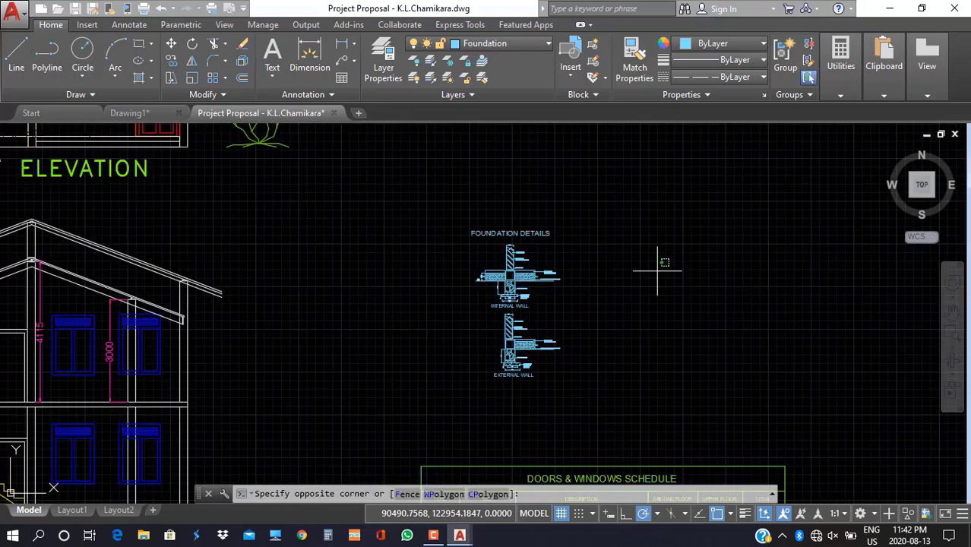
middle_click(657, 270)
middle_click(657, 270)
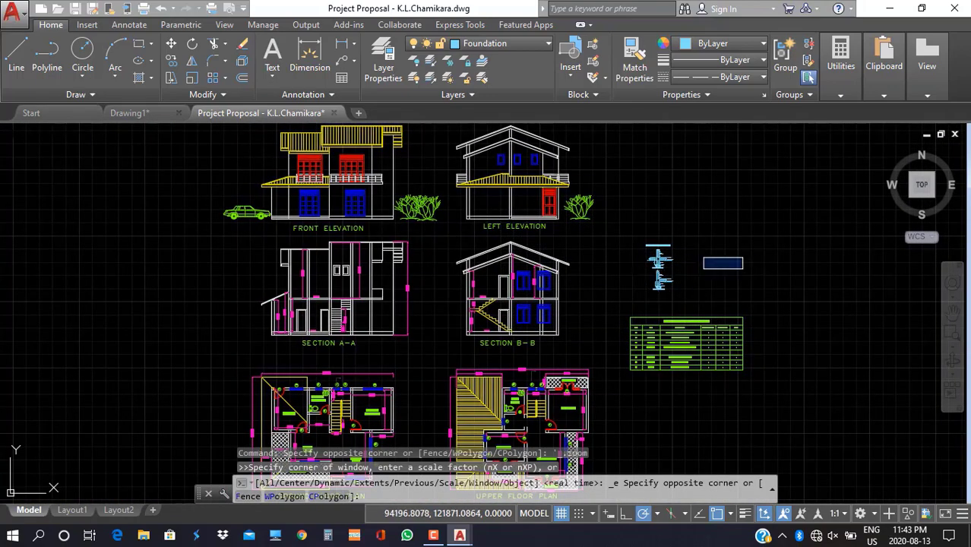
key("Escape")
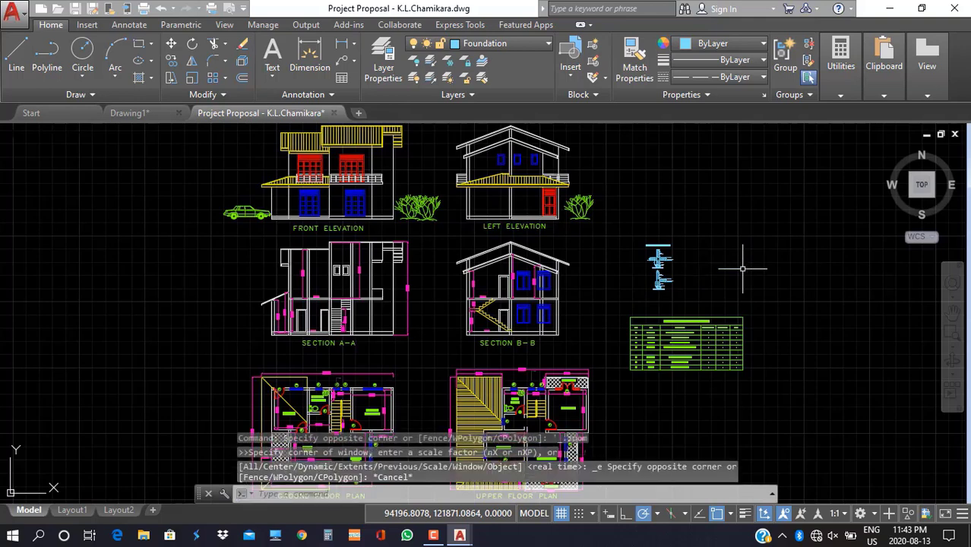
Practise starting the Pan command and ending it three times, using a different way to exit each time.
left_click(953, 314)
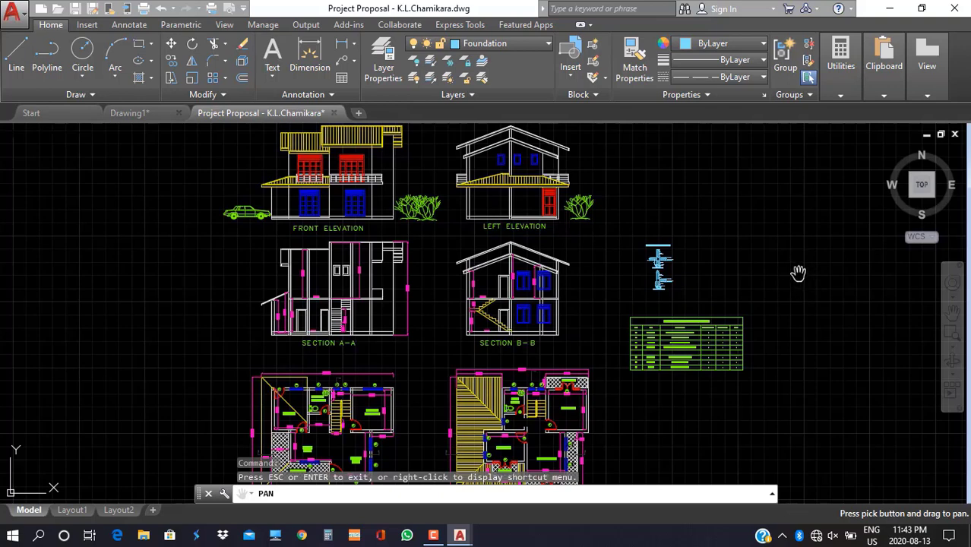
key("Escape")
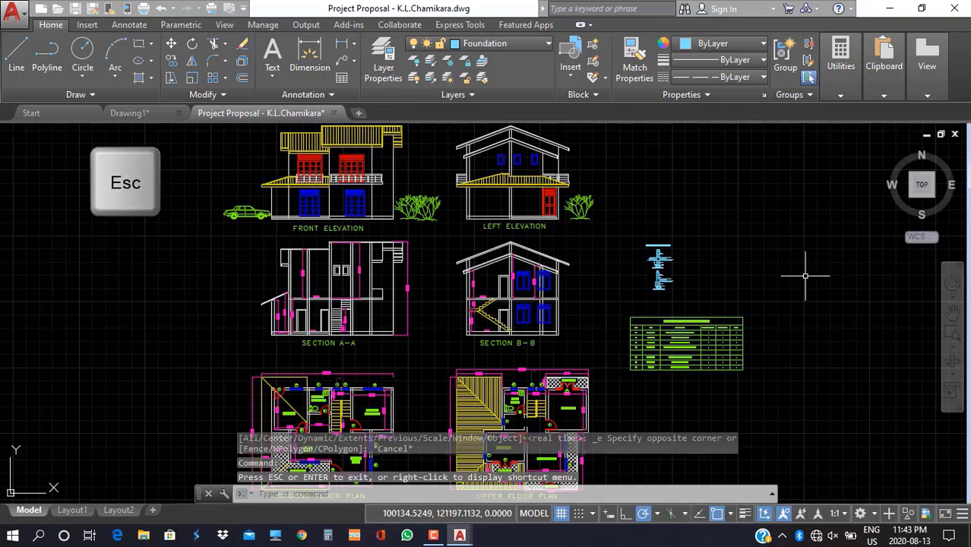
left_click(952, 314)
key("space")
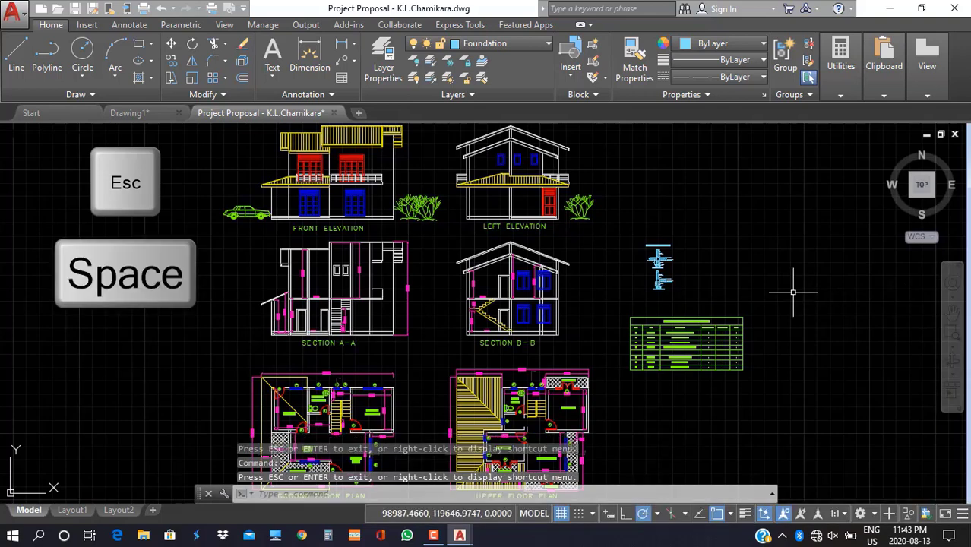
left_click(951, 314)
key("Return")
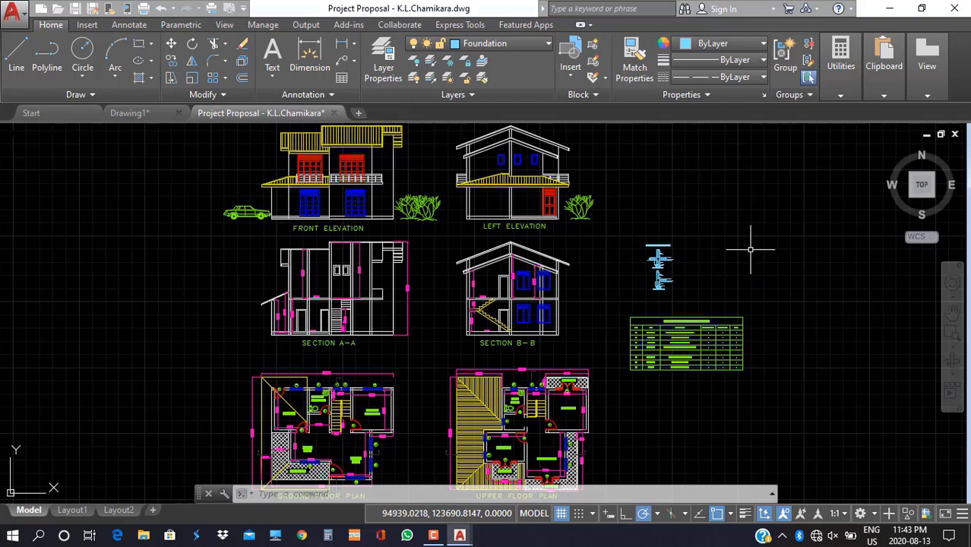
Draw a single diagonal line in the empty area above and to the right of the foundation details, ending the Line command after one segment.
left_click(11, 71)
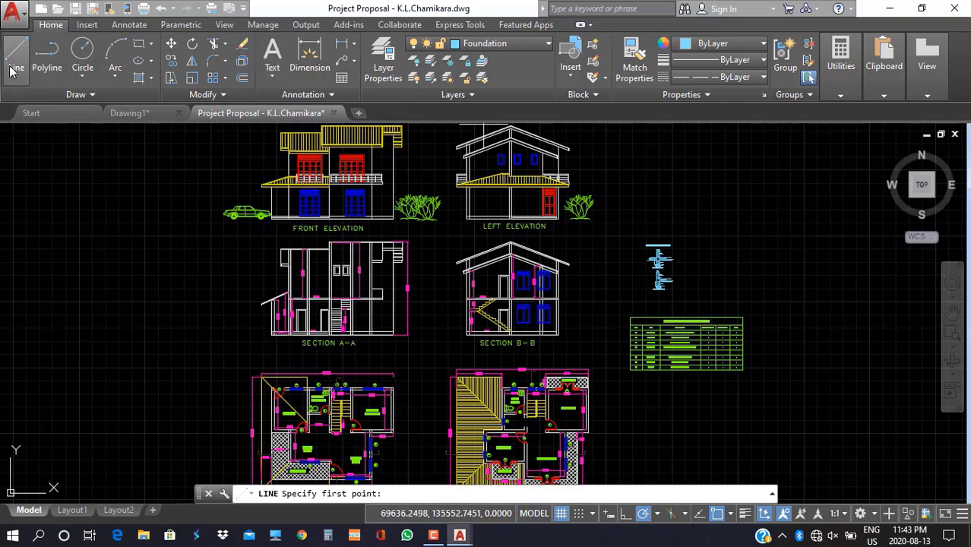
left_click(735, 179)
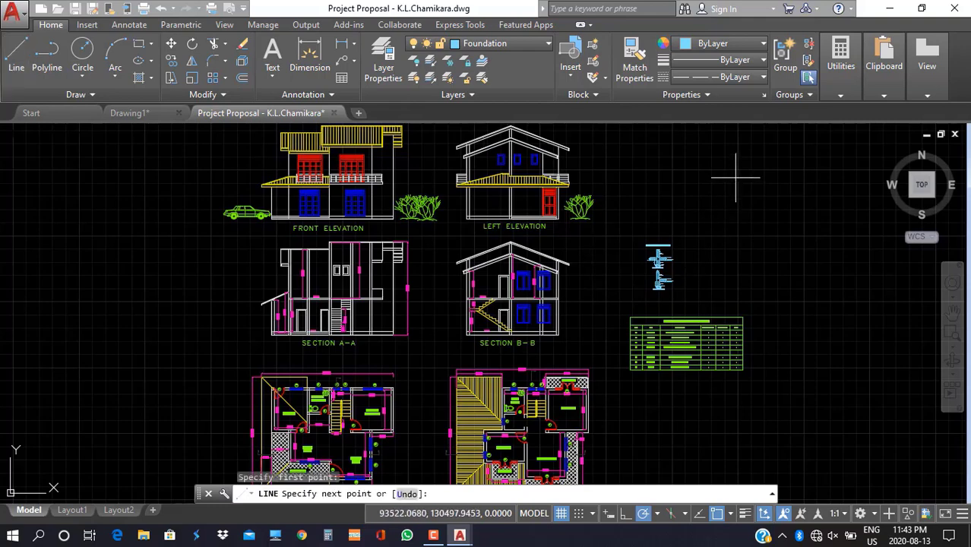
left_click(799, 252)
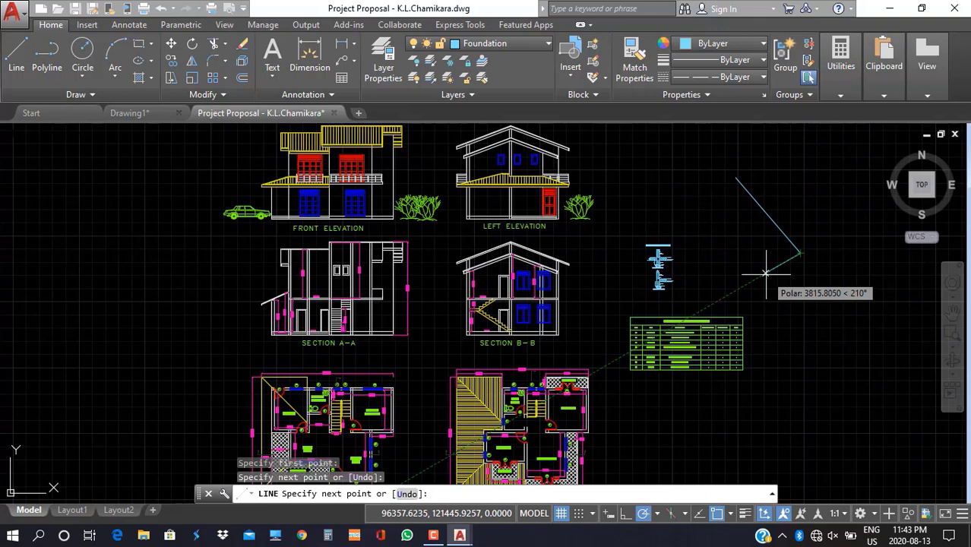
key("Escape")
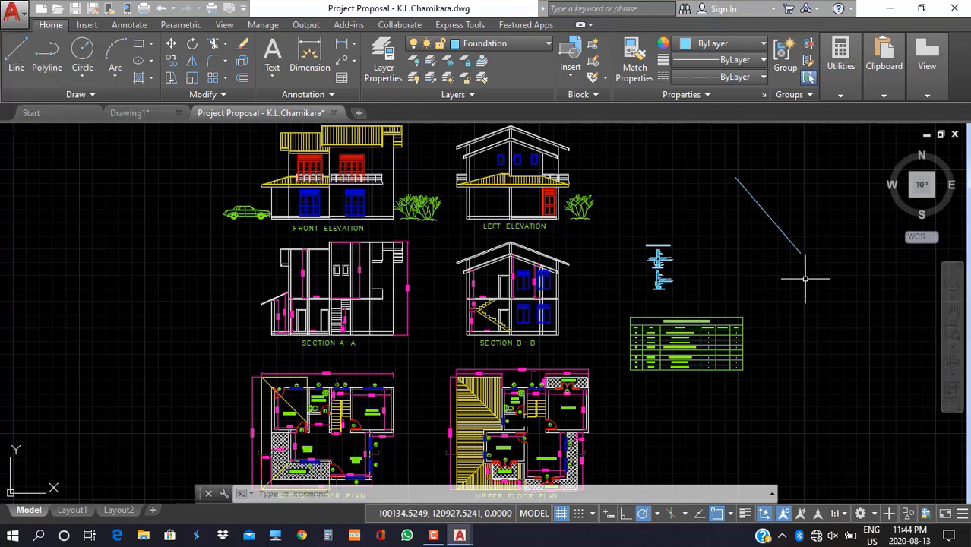
Repeat the Line command to draw a second diagonal line below the first, and restart it once more before cancelling.
key("space")
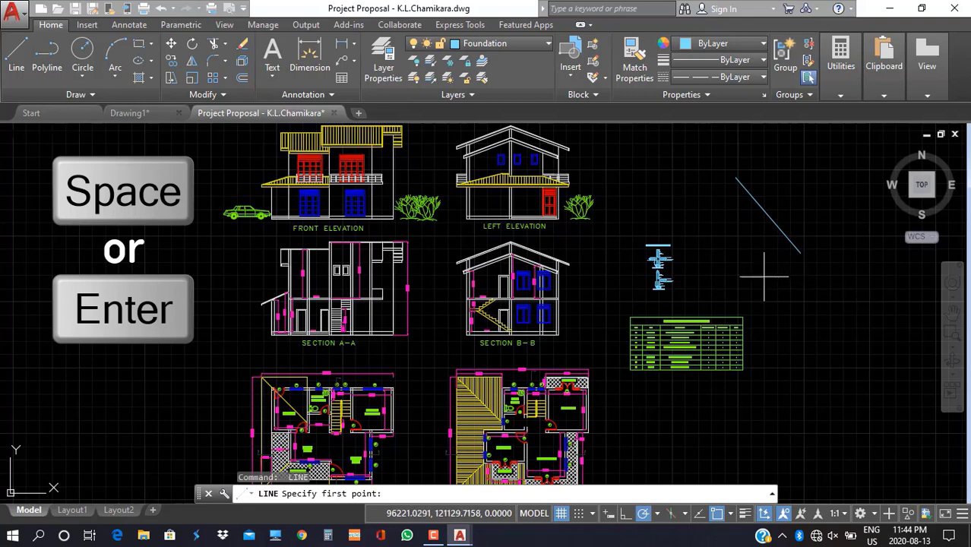
left_click(798, 278)
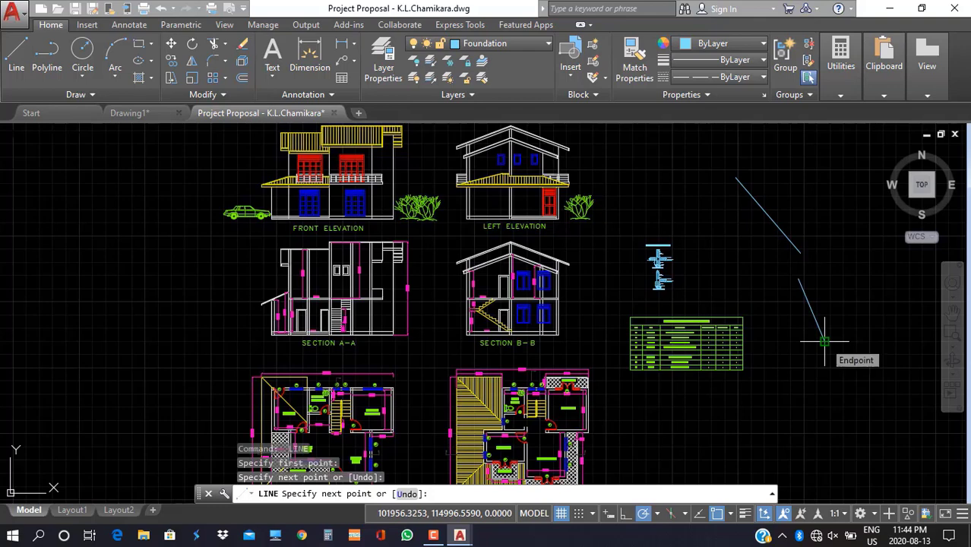
left_click(824, 342)
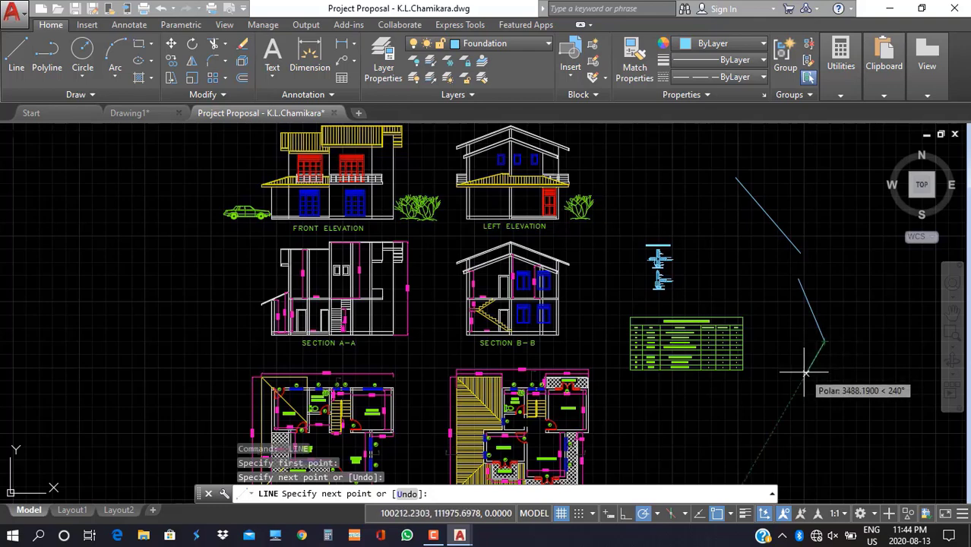
key("Return")
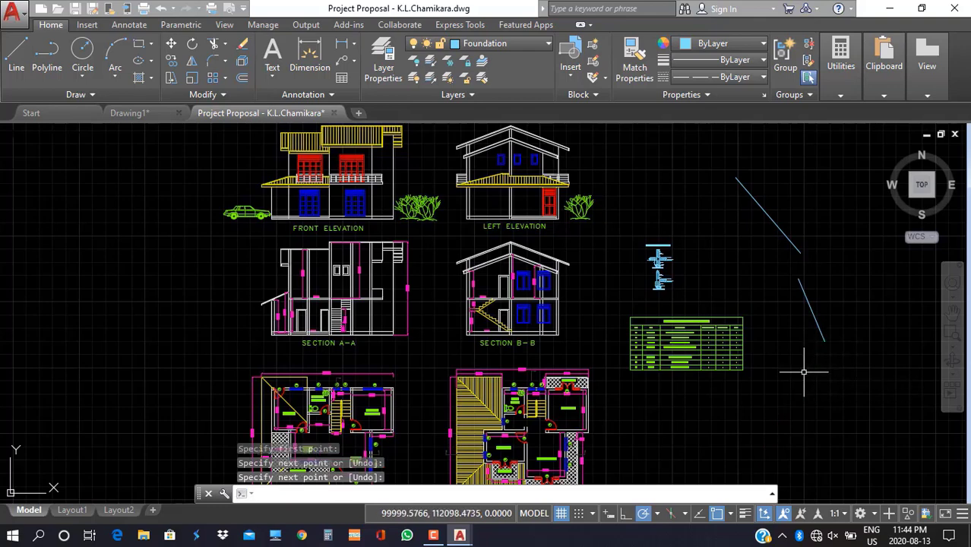
key("Return")
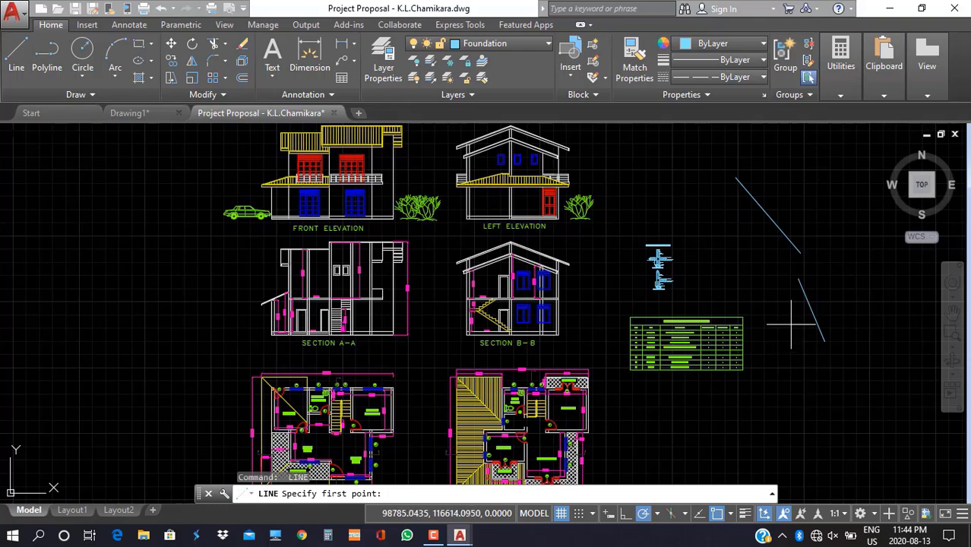
key("Escape")
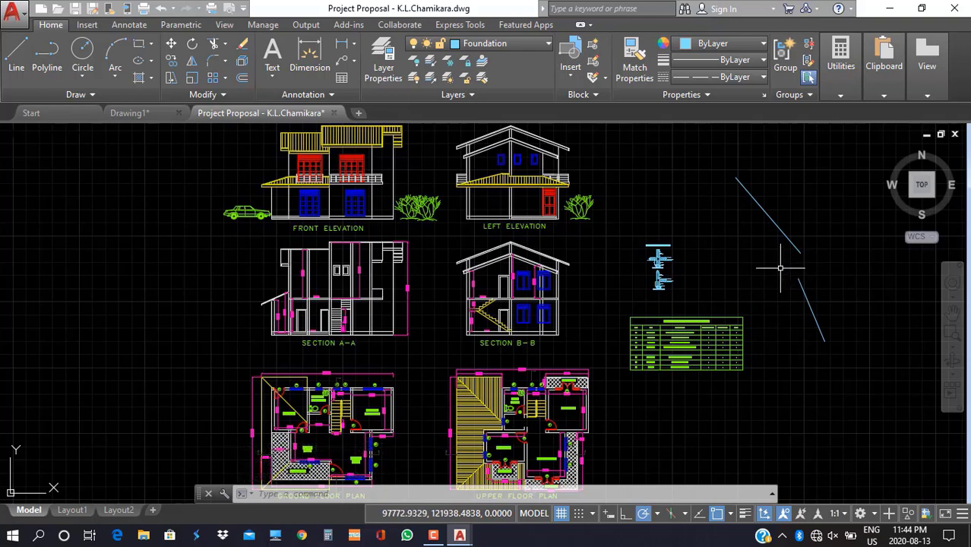
Start Line with the alias L, end it after the first point, and undo both practice lines.
type("l")
key("Return")
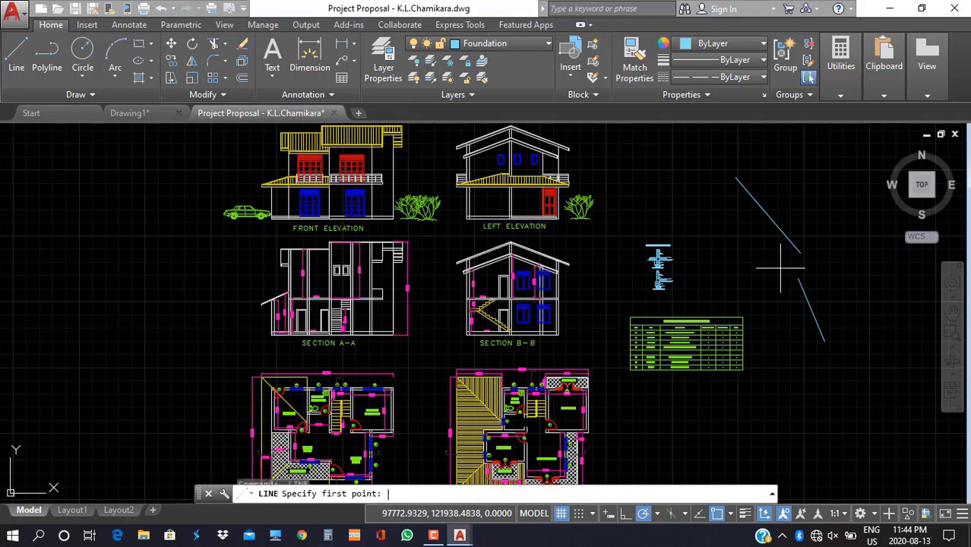
left_click(804, 321)
key("Return")
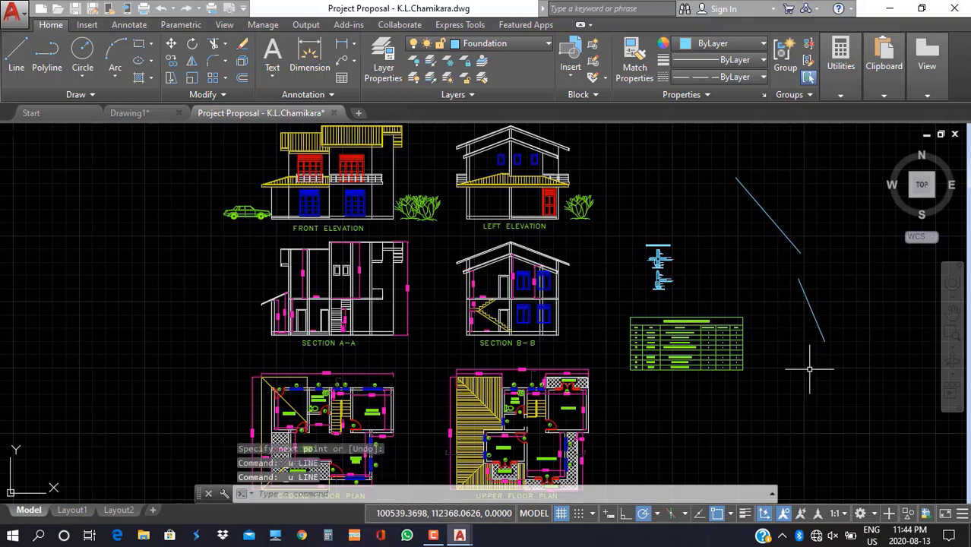
key("ctrl+z")
key("ctrl+z")
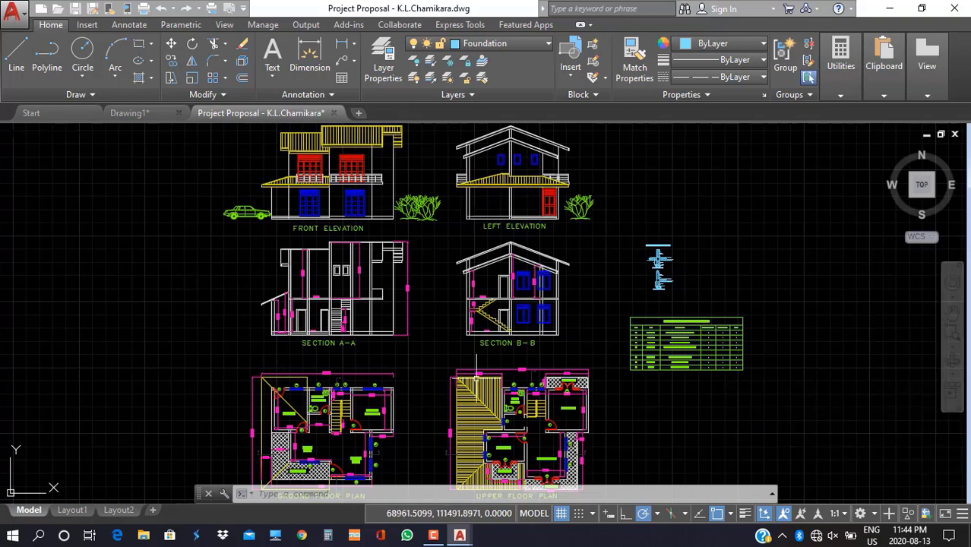
Open the recent drawing 3D and show its house models closely in the Home isometric view.
left_click(59, 111)
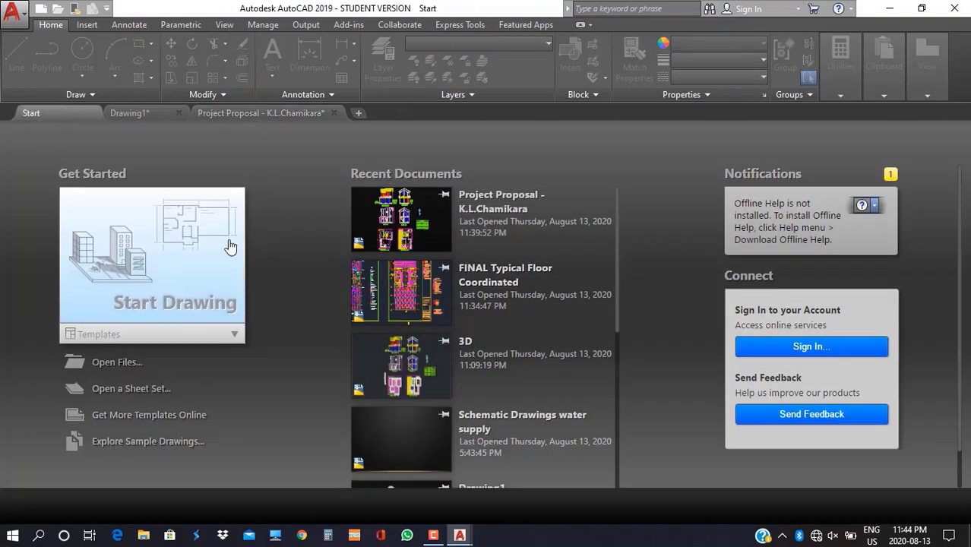
left_click(409, 385)
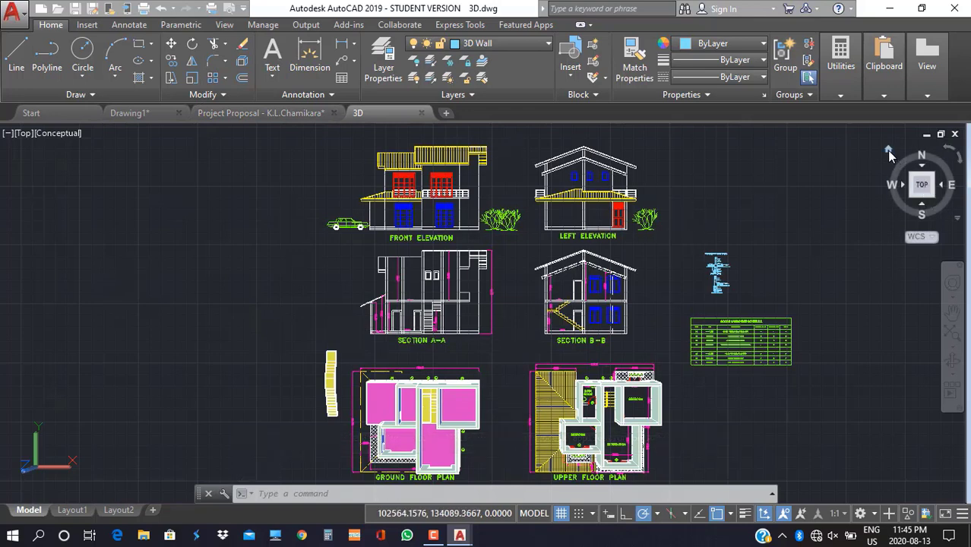
left_click(889, 152)
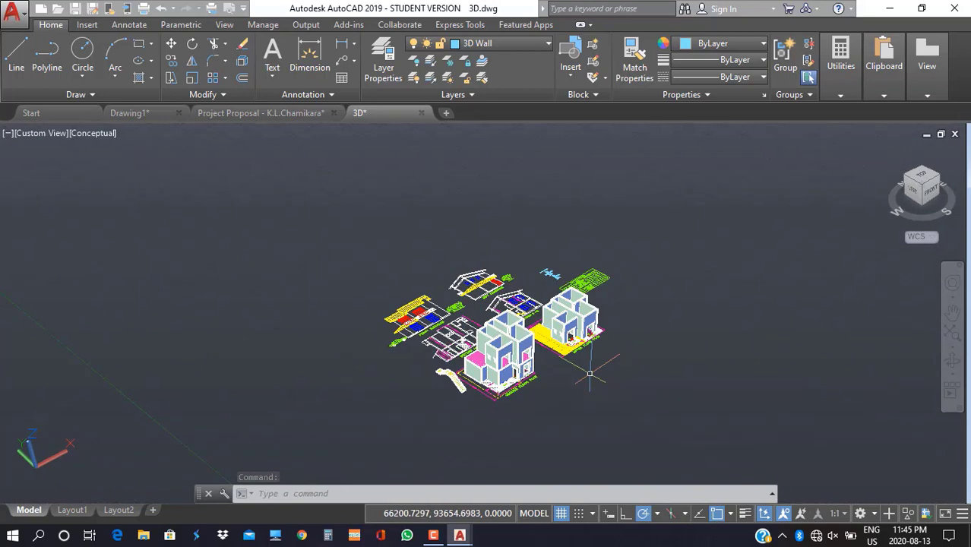
scroll(548, 357, "up", 2)
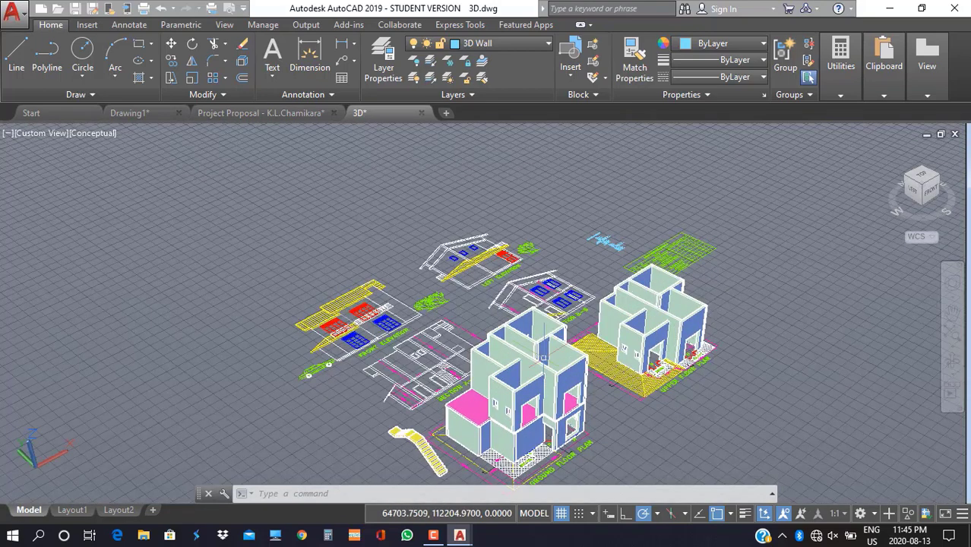
scroll(608, 446, "up", 1)
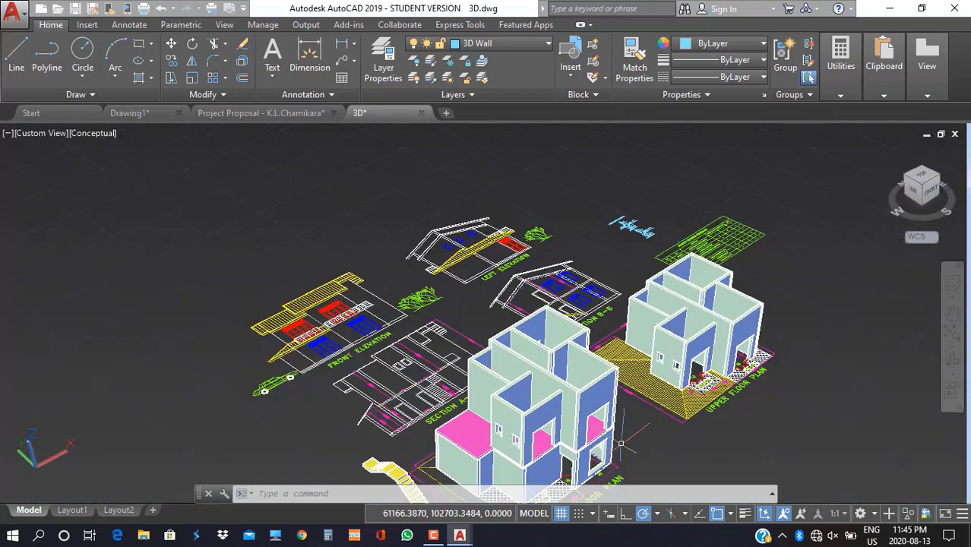
Orbit around the two 3D house models, first freely and again with the 3D Orbit command, and end the command.
left_click(633, 441)
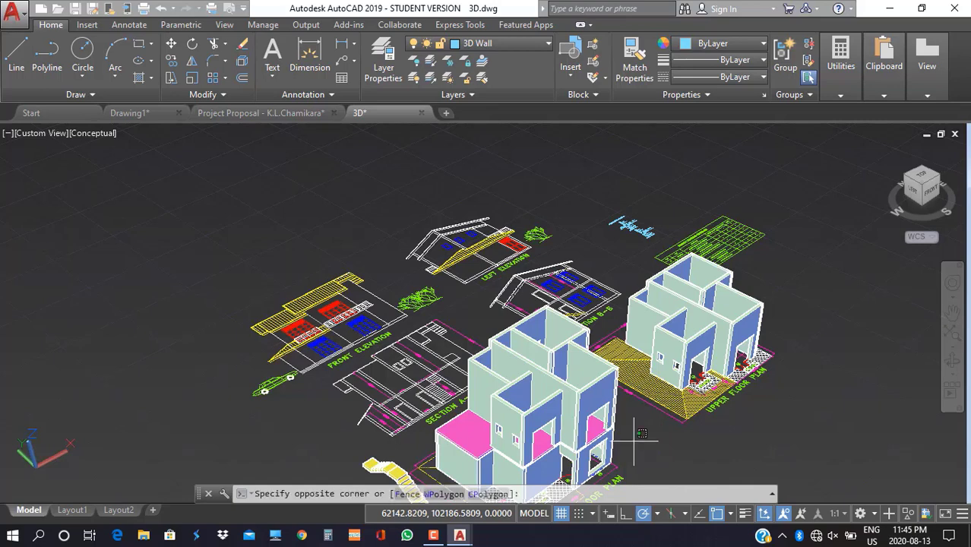
left_click(633, 441)
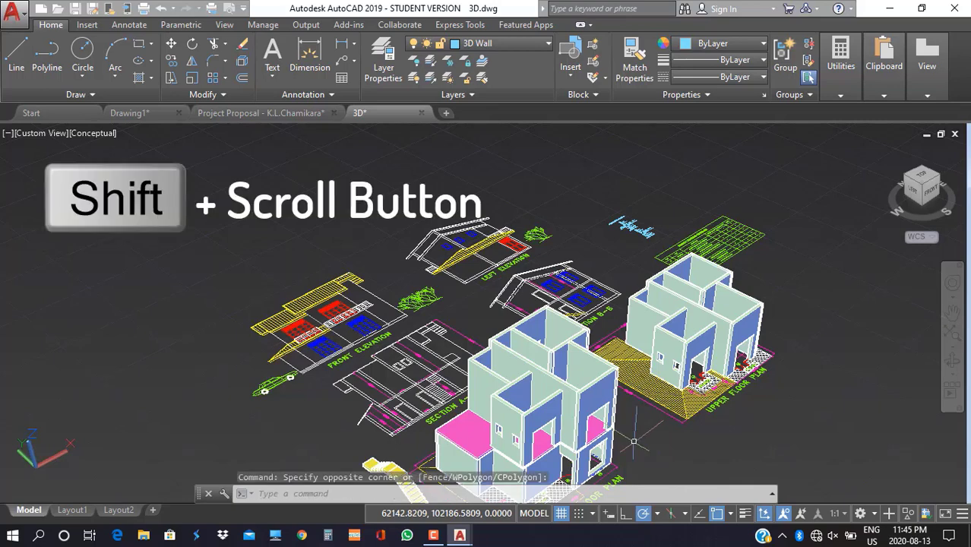
middle_click_drag(520, 342, 44, 422, "shift")
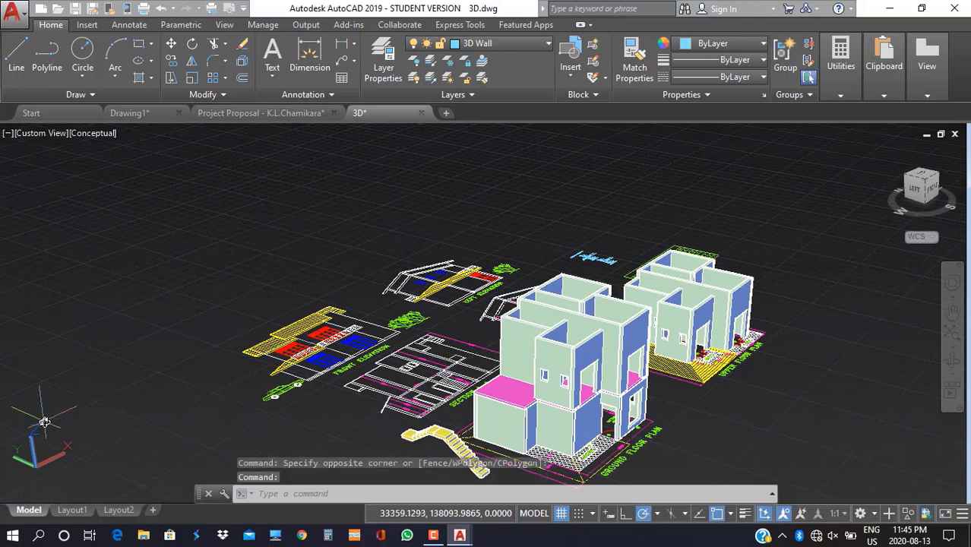
left_click(952, 361)
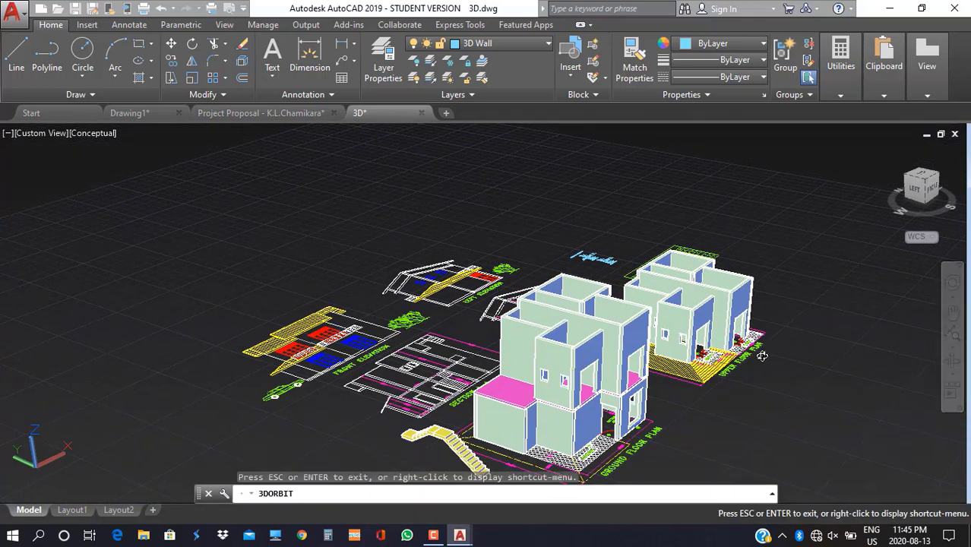
left_click_drag(761, 355, 380, 350)
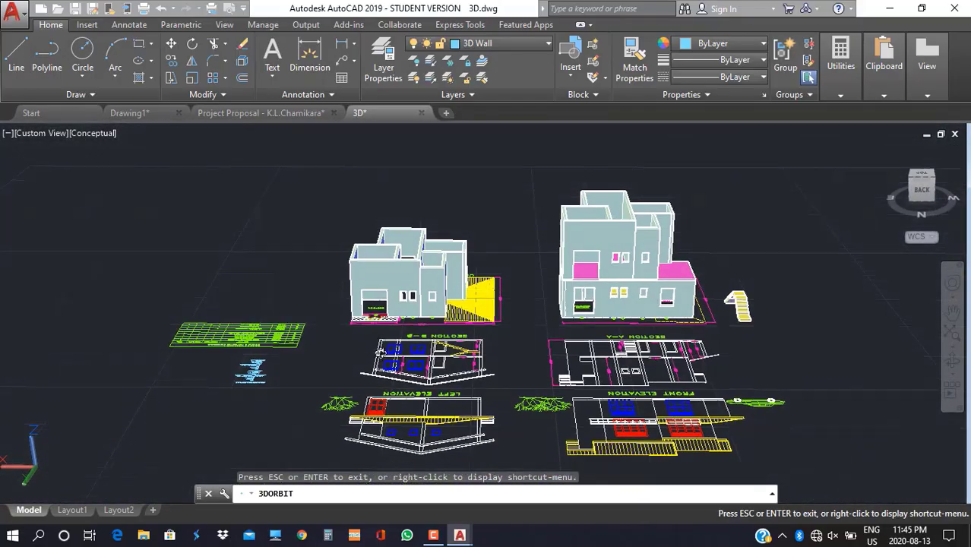
left_click_drag(700, 321, 363, 338)
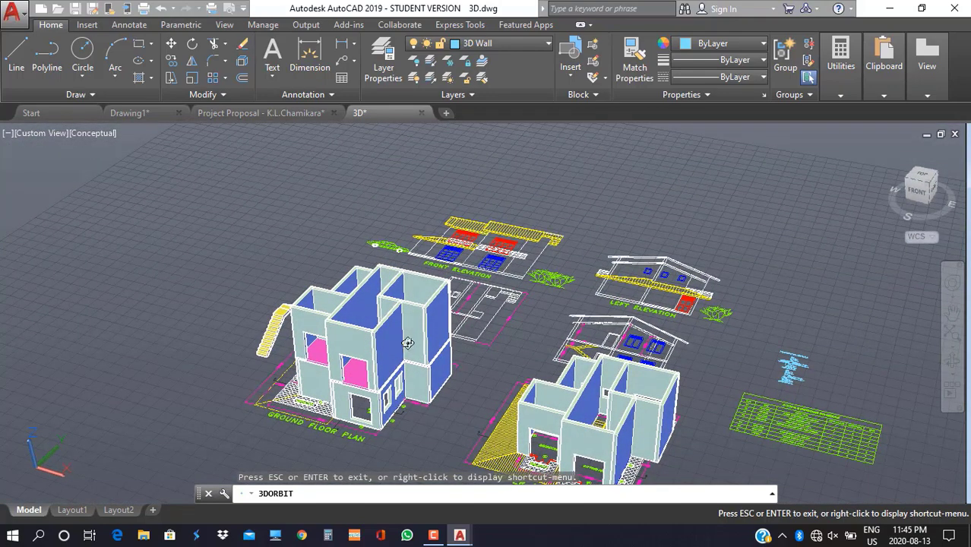
key("Escape")
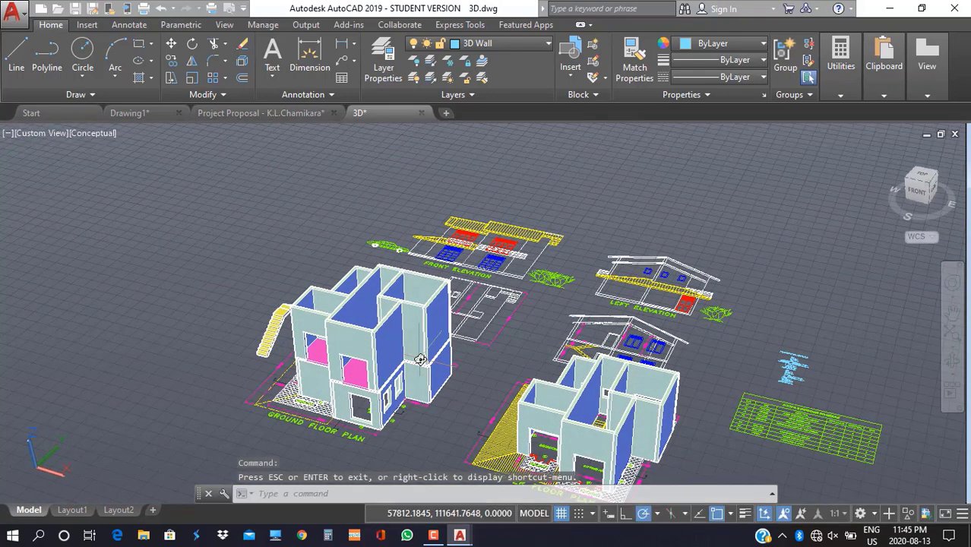
Return to the Project Proposal drawing and look through the list of tools the status bar can show.
left_click(243, 114)
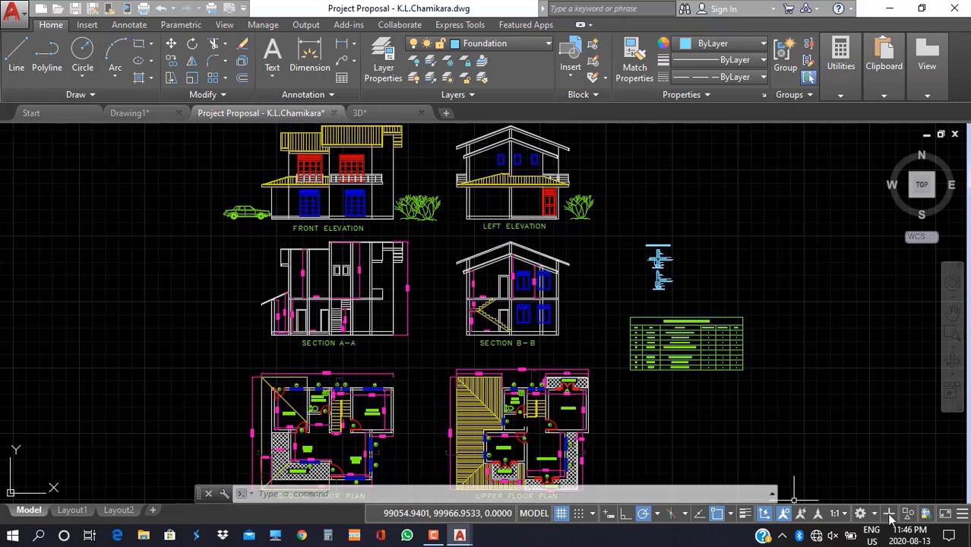
left_click(963, 514)
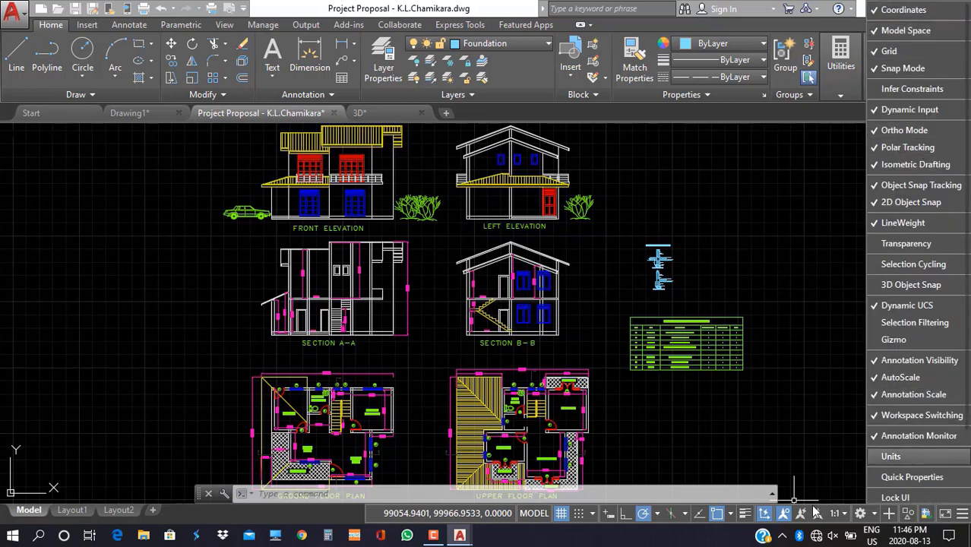
left_click(705, 451)
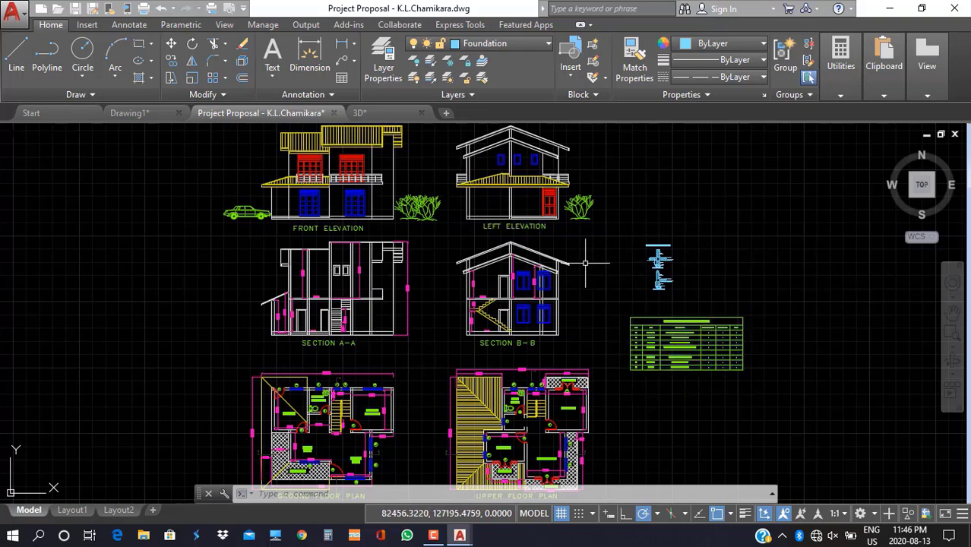
Show the drawing in Layout1 paper space, activate model space inside its viewport, and return to the Model view.
left_click(531, 515)
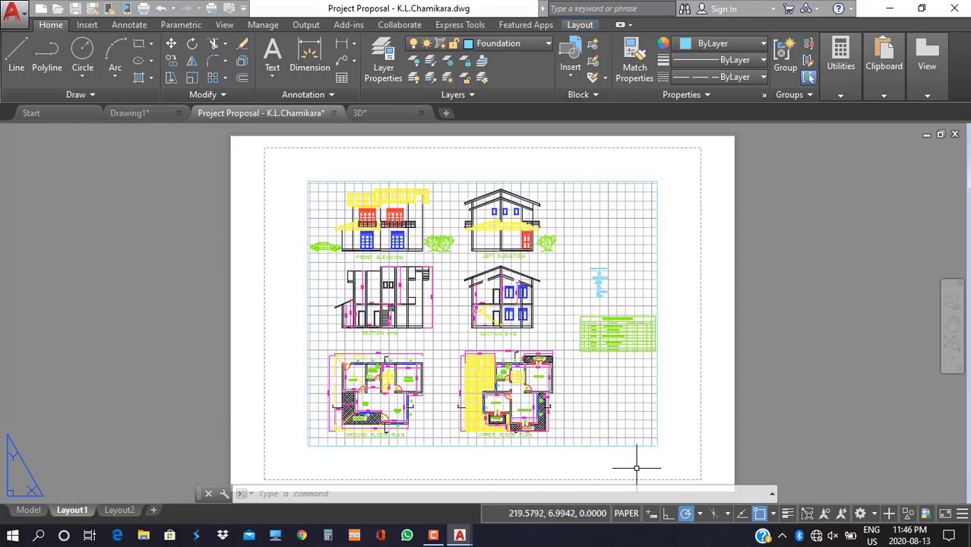
left_click(622, 516)
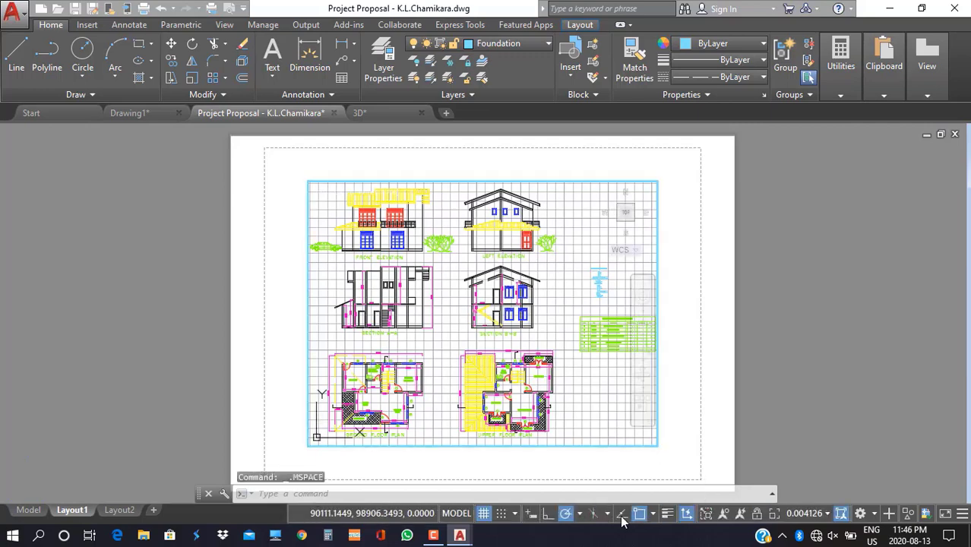
left_click(28, 510)
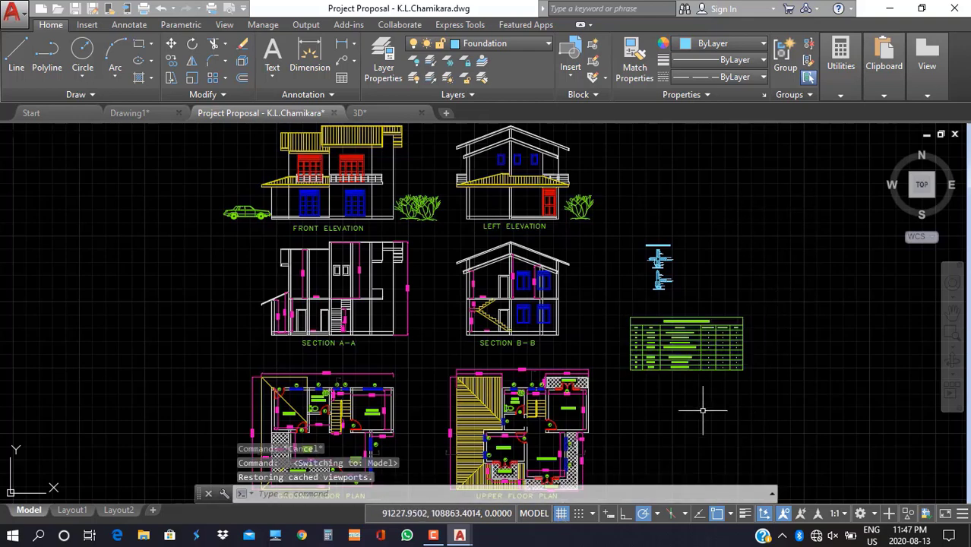
Turn the grid off and on again, and check the Snap Mode options without changing them.
left_click(560, 513)
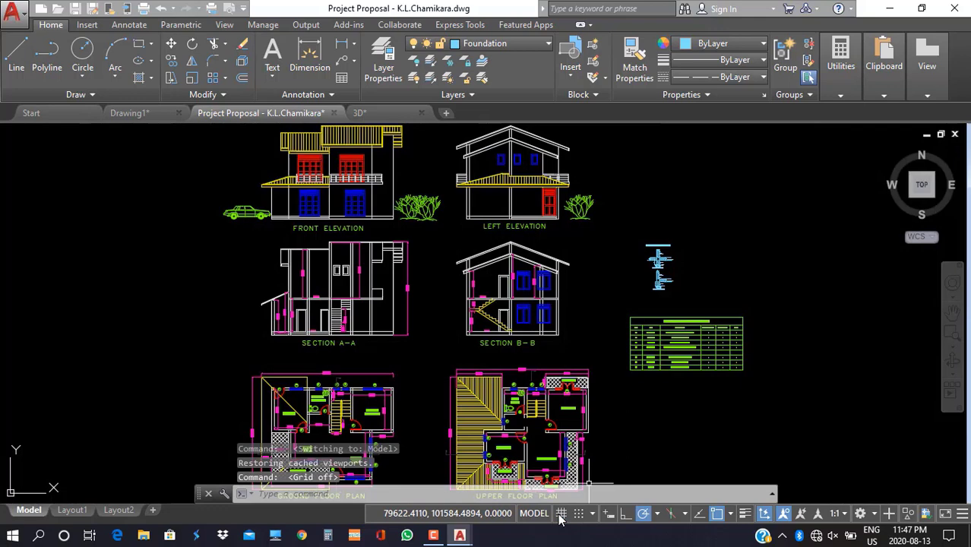
left_click(561, 514)
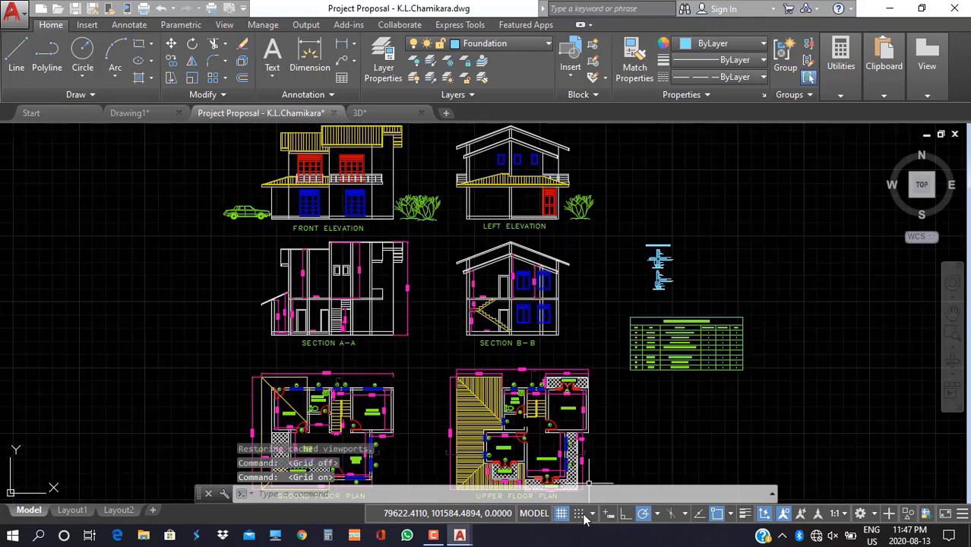
left_click(592, 515)
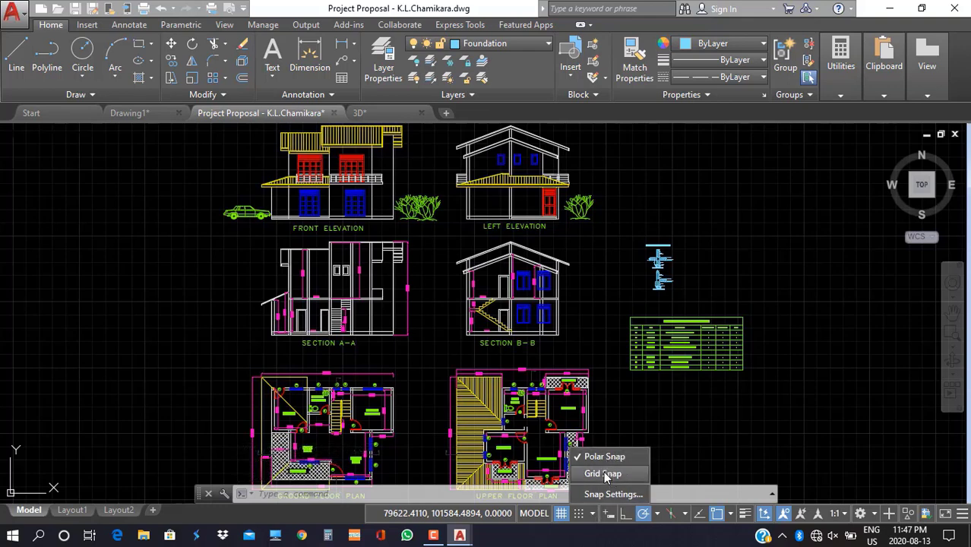
left_click(591, 515)
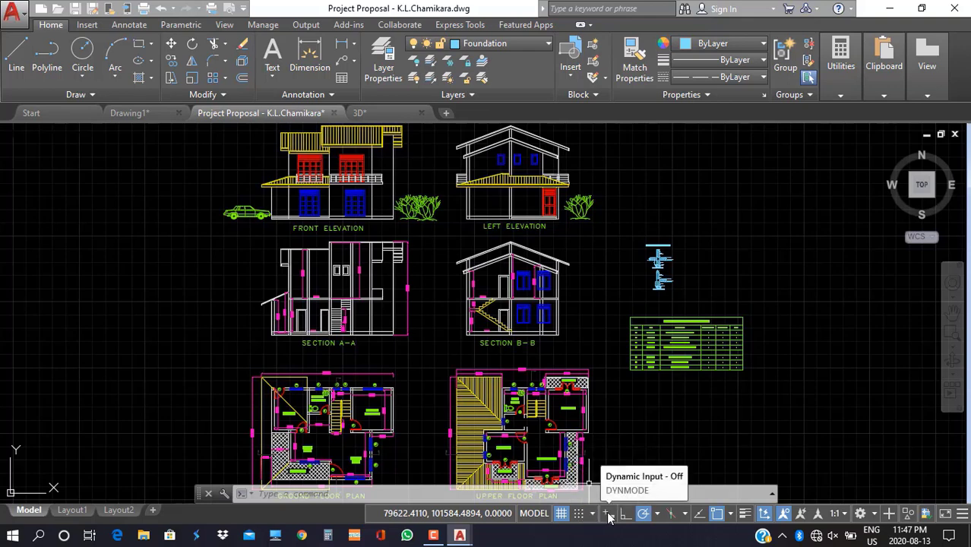
Make an empty selection window in the blank area beside the elevations, and turn on Dynamic Input.
left_click(719, 199)
left_click(752, 223)
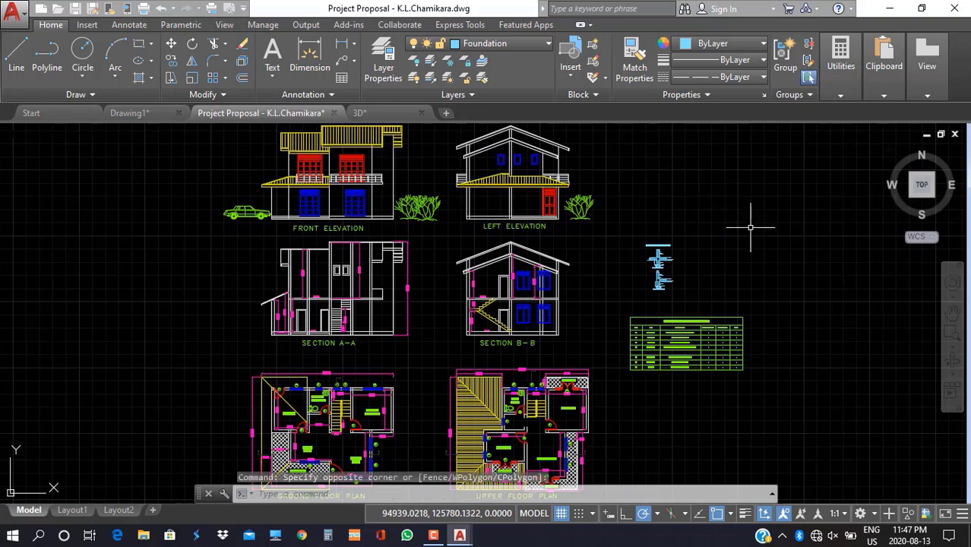
left_click(606, 518)
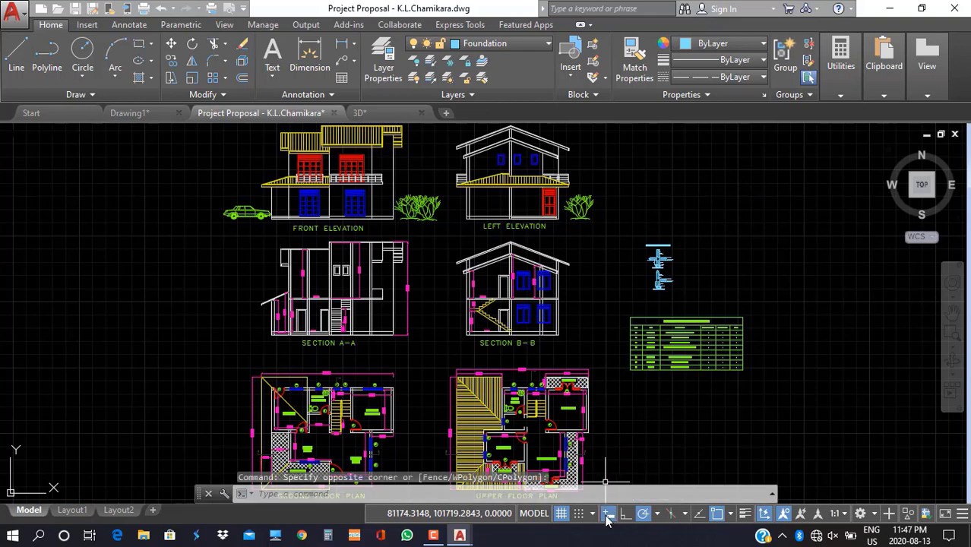
Try Dynamic Input with empty selection windows and the text "lin" at the cursor prompt, clearing the text and cancelling the selection.
left_click(742, 205)
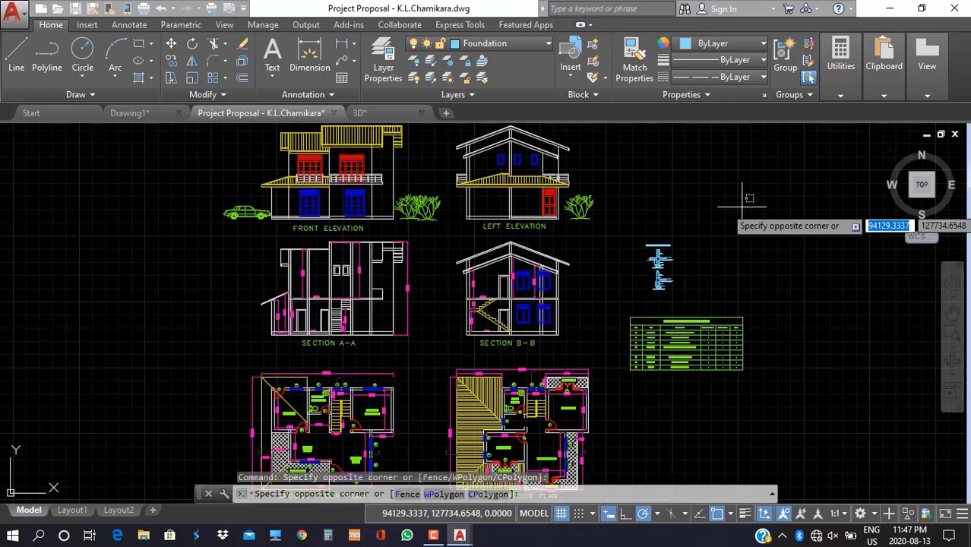
left_click(683, 189)
left_click(683, 190)
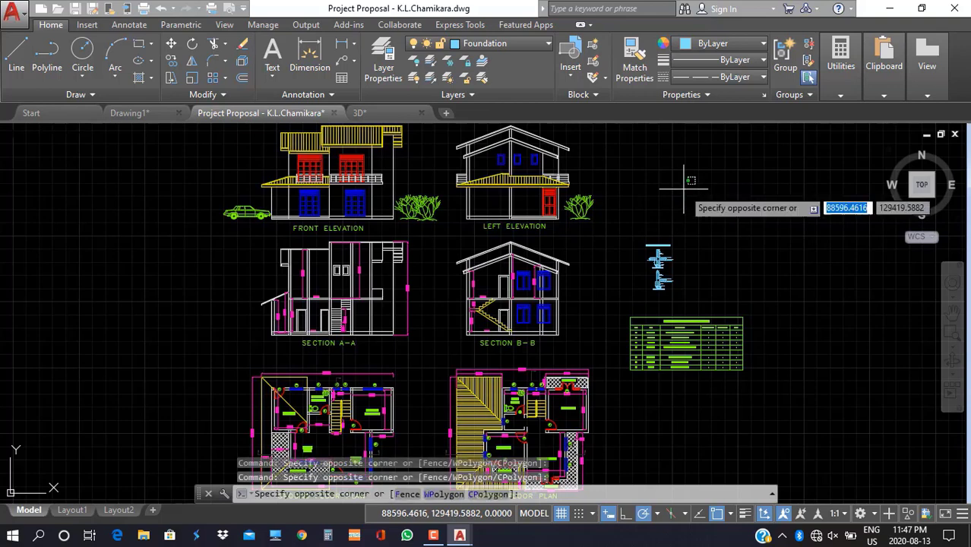
left_click(712, 218)
left_click(681, 167)
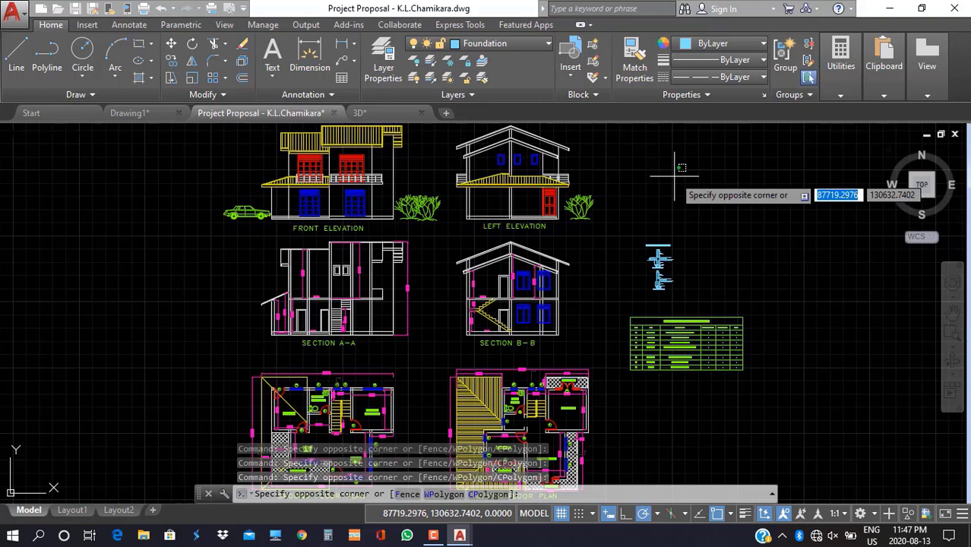
type("lin")
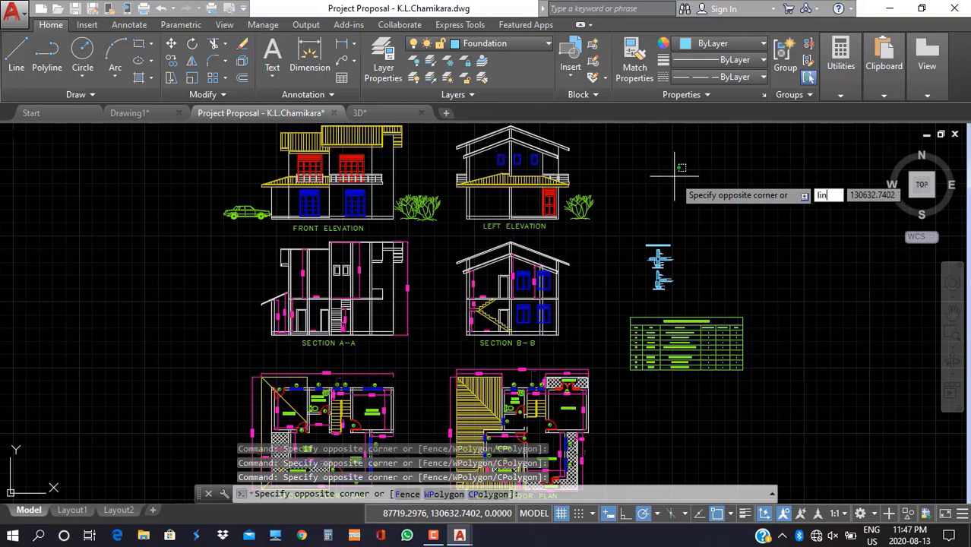
key("BackSpace")
key("BackSpace")
key("BackSpace")
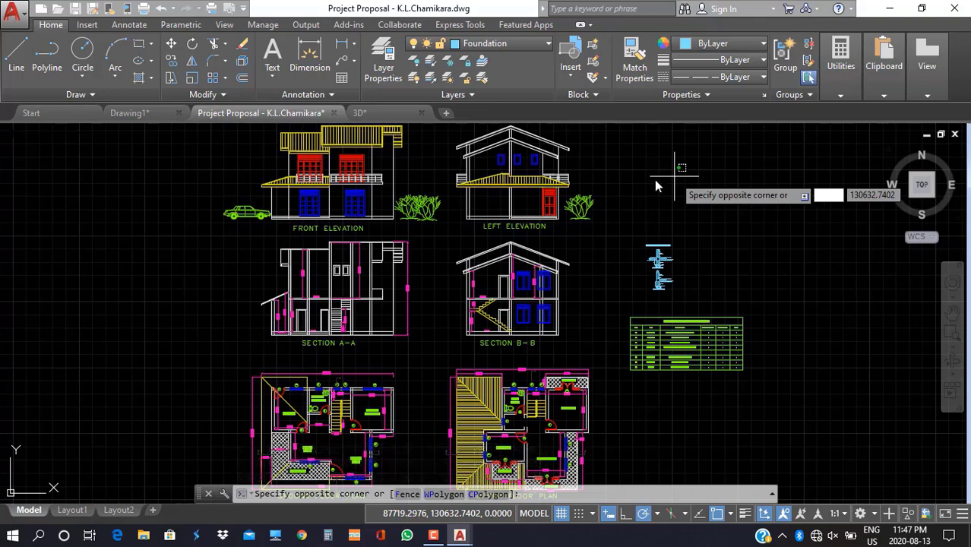
key("Escape")
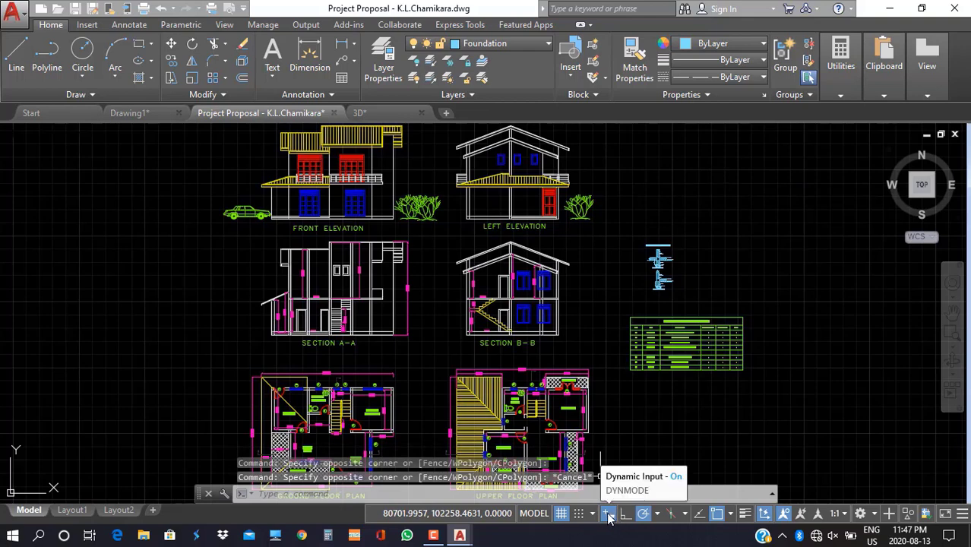
Check the Dynamic Input entry in the list of status bar tools, and toggle Ortho Mode, leaving it on.
left_click(962, 514)
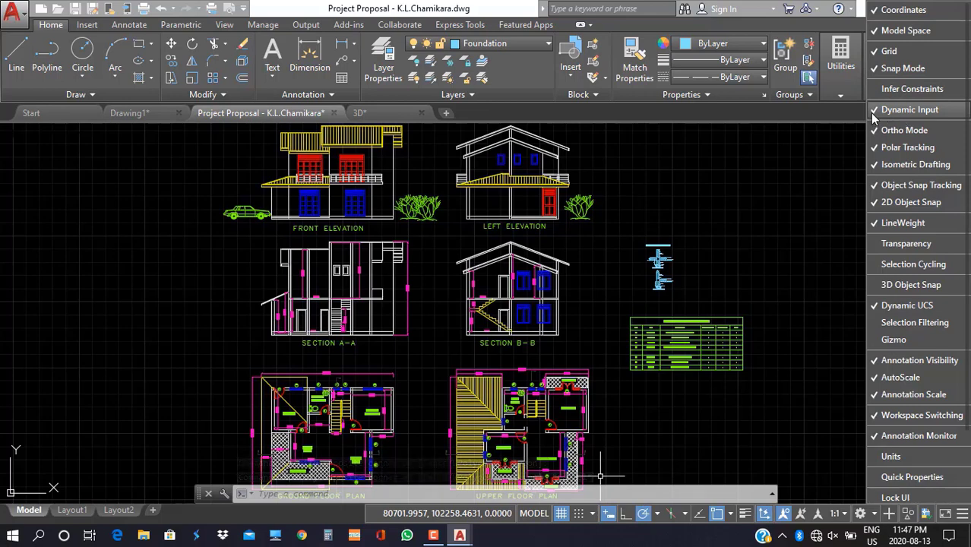
left_click(962, 514)
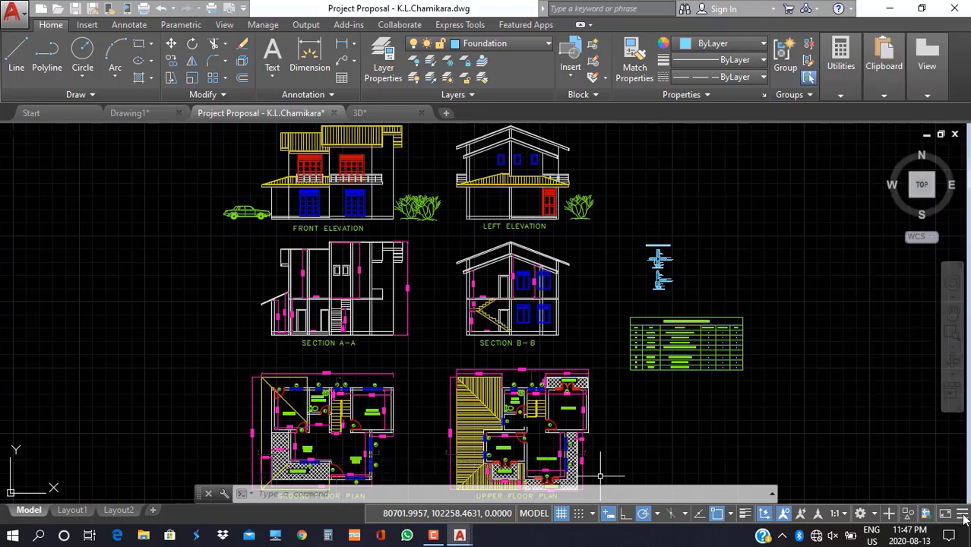
left_click(625, 514)
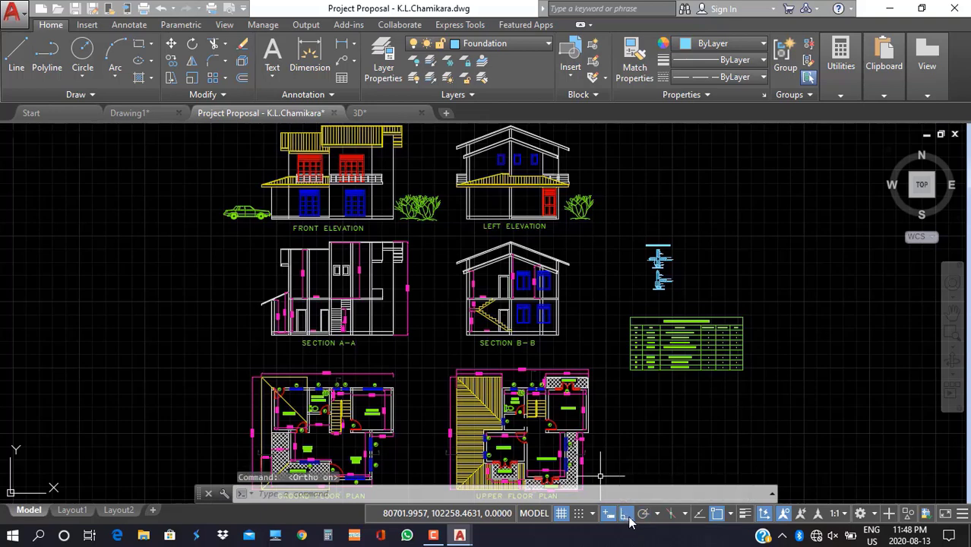
left_click(626, 514)
left_click(626, 516)
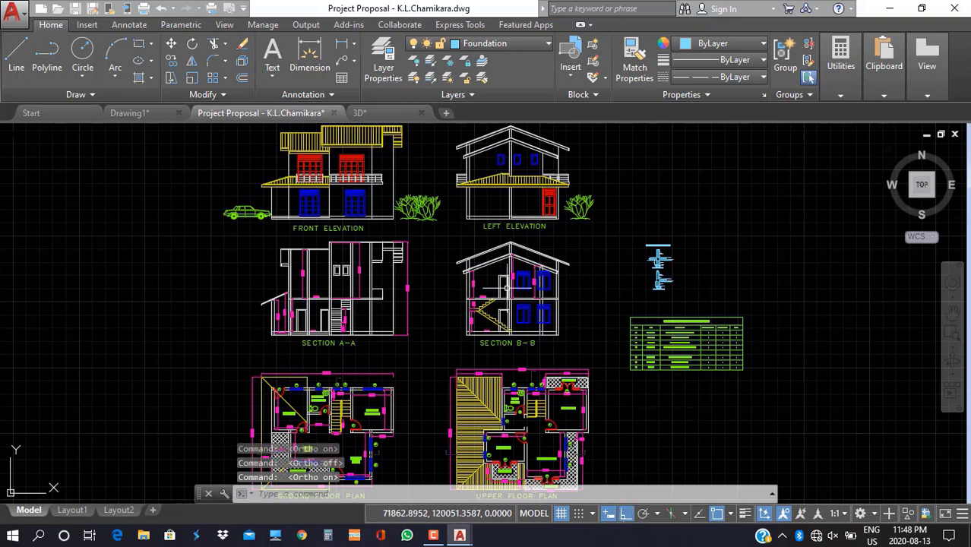
Start a line beside Section B-B with Ortho on, turn Ortho off to compare free angles, and end the command without a second point.
scroll(496, 272, "up", 8)
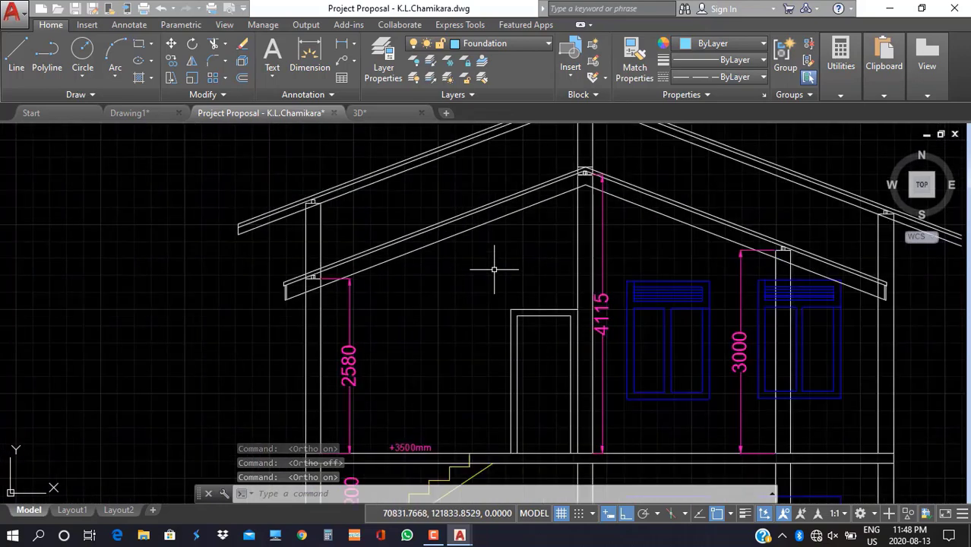
scroll(494, 269, "down", 5)
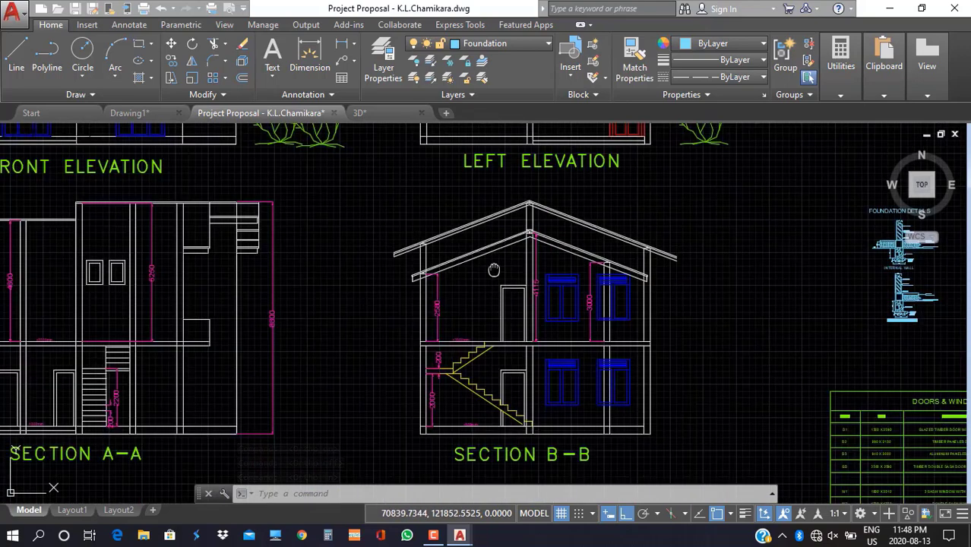
mouse_move(493, 269)
middle_mouse_down()
mouse_move(491, 215)
mouse_move(489, 251)
middle_mouse_up()
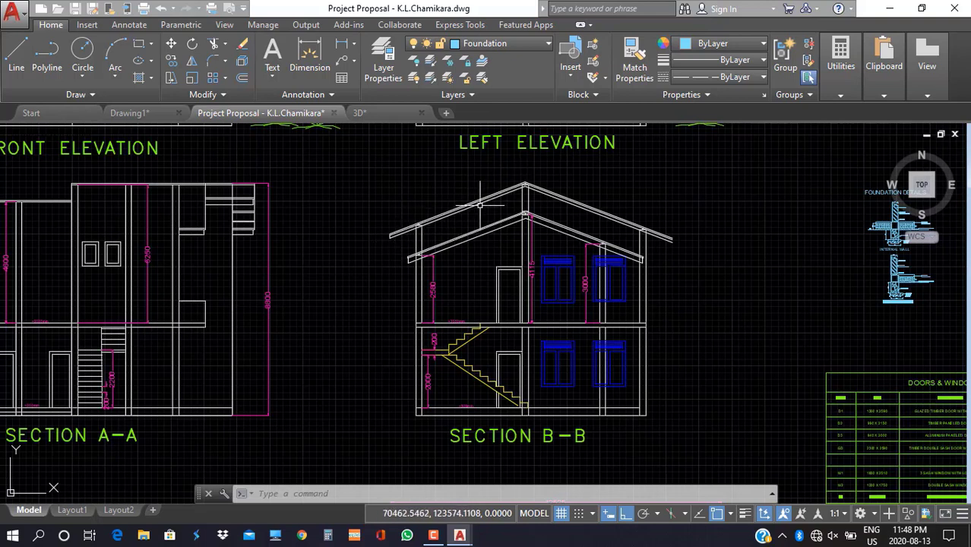
left_click(9, 69)
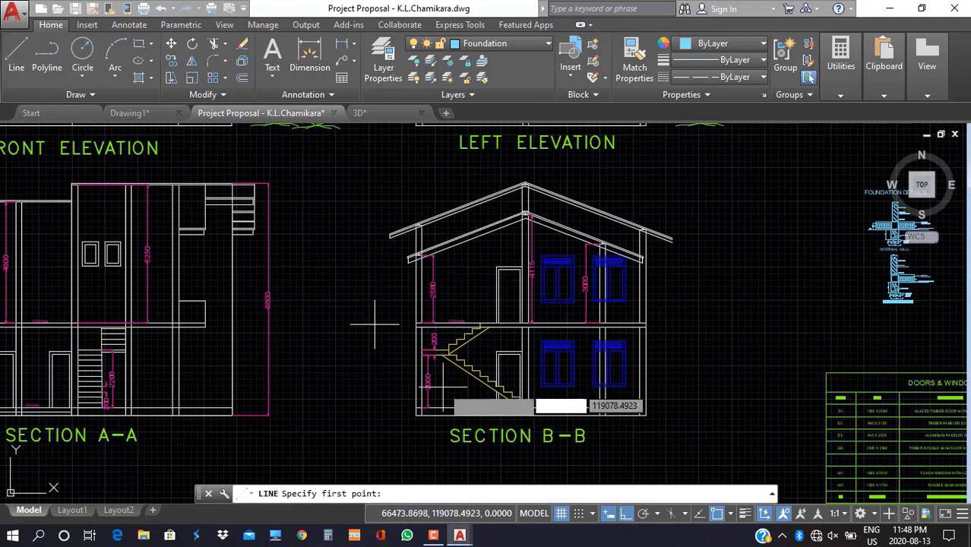
left_click(625, 514)
left_click(710, 235)
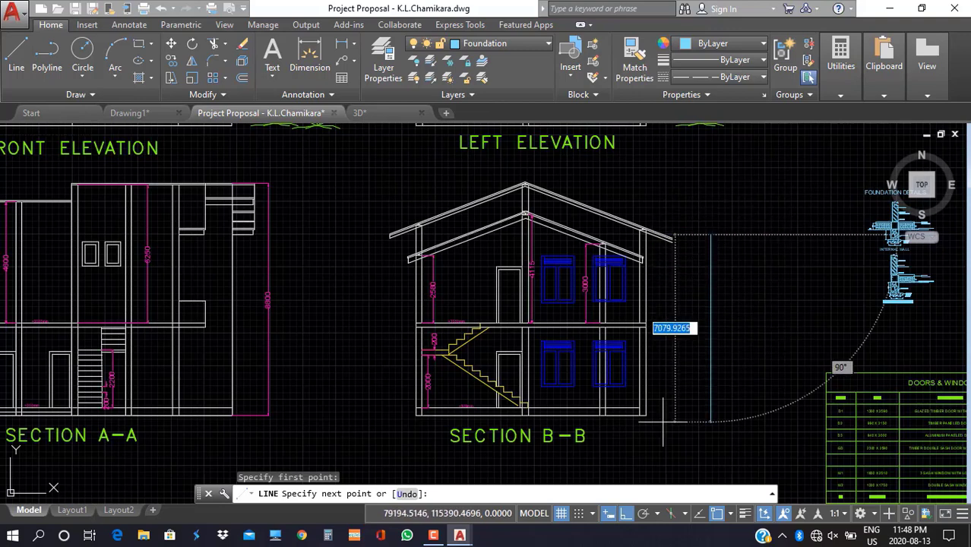
left_click(625, 515)
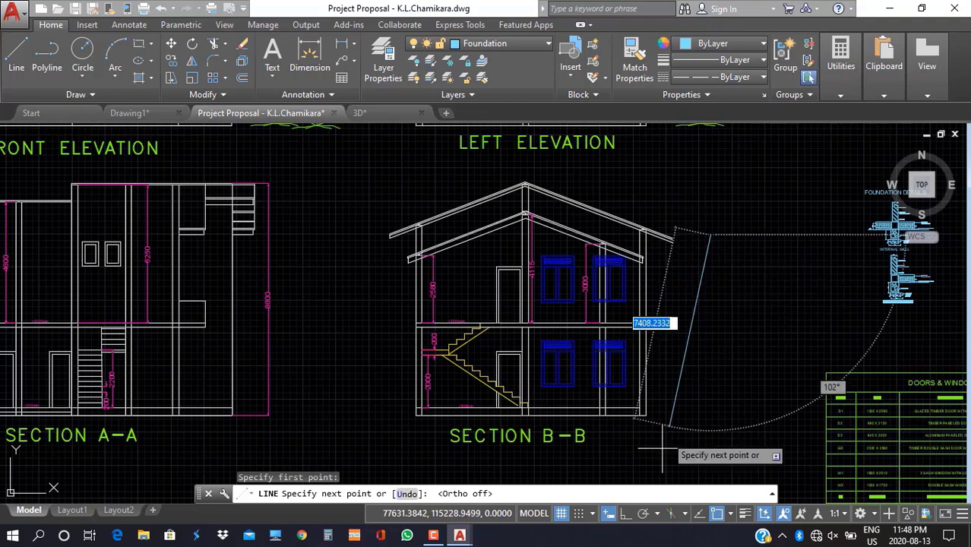
key("Return")
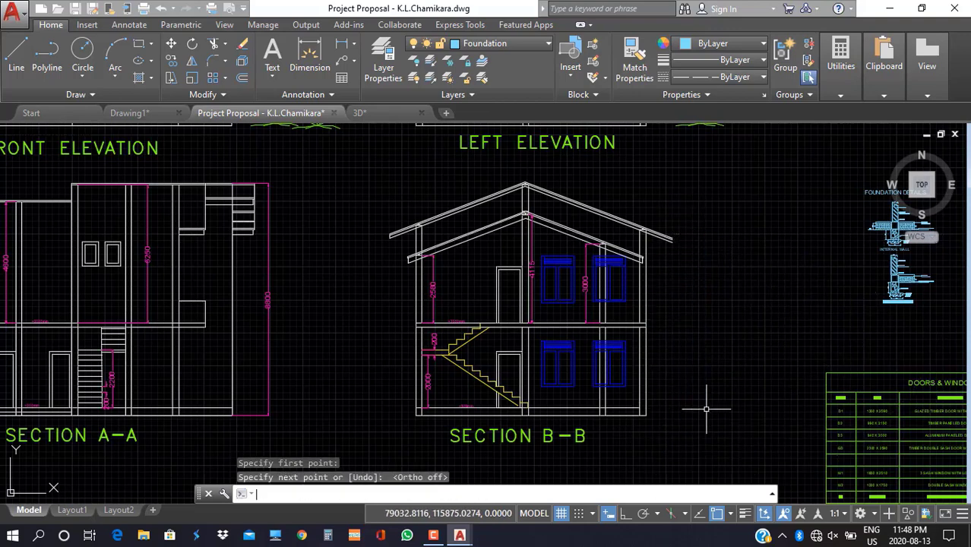
Set polar tracking to 5-degree increments (5, 10, 15, 20) and start a line beside Section B-B to test it.
left_click(658, 515)
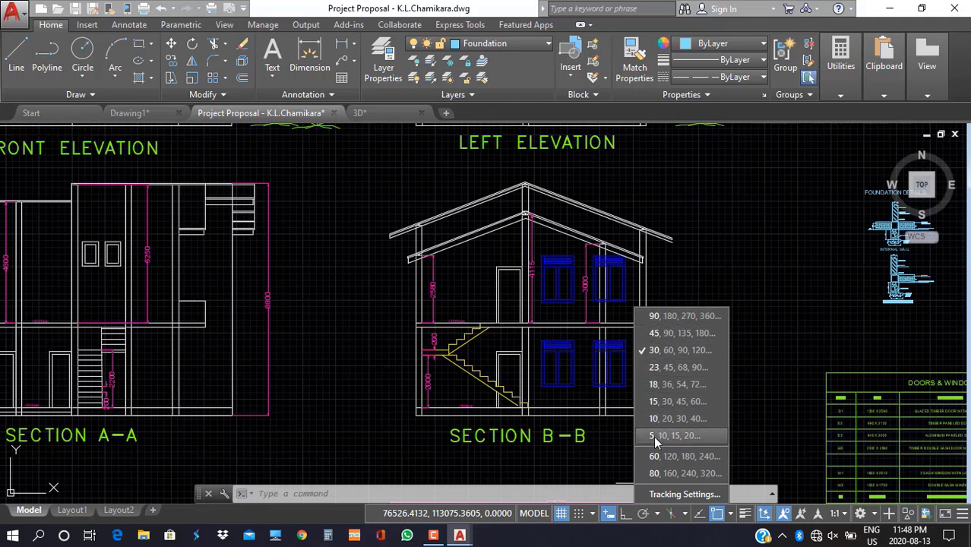
left_click(685, 435)
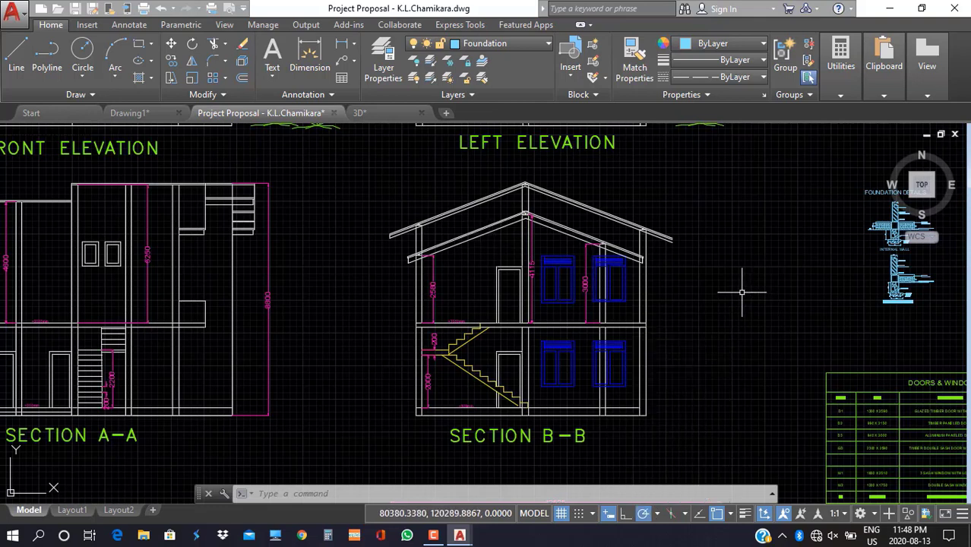
type("l")
key("Return")
left_click(717, 304)
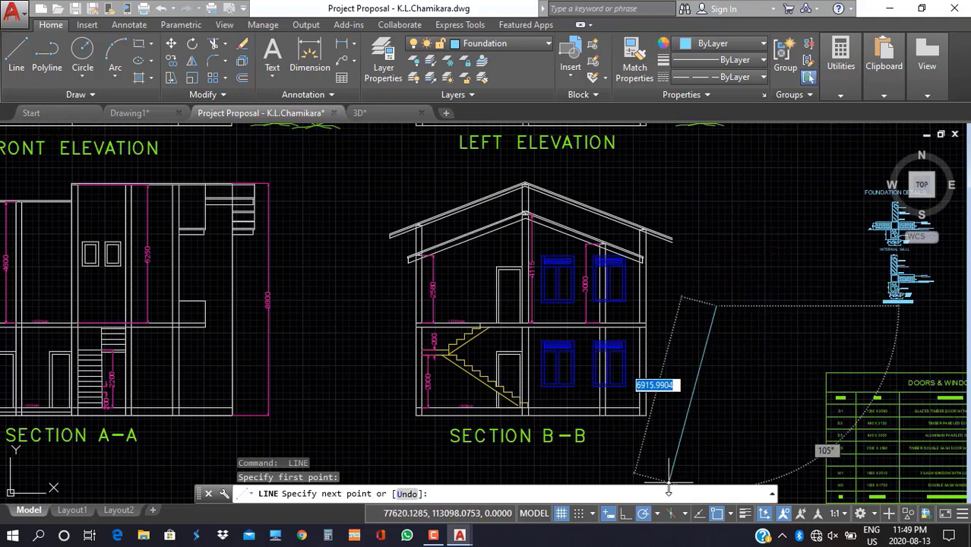
Set polar tracking to 30-degree increments (30, 60, 90, 120), test the angles, and end the line without a second point.
left_click(657, 514)
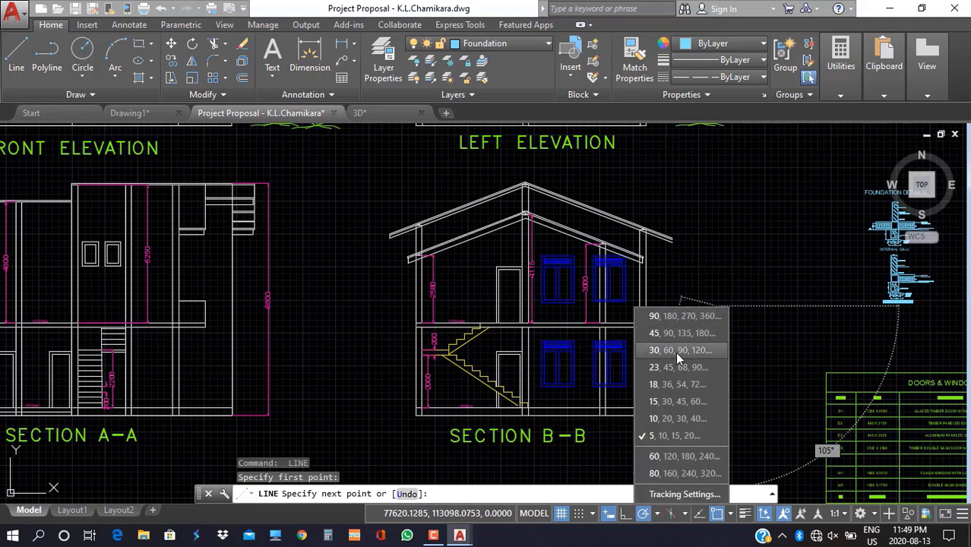
left_click(678, 352)
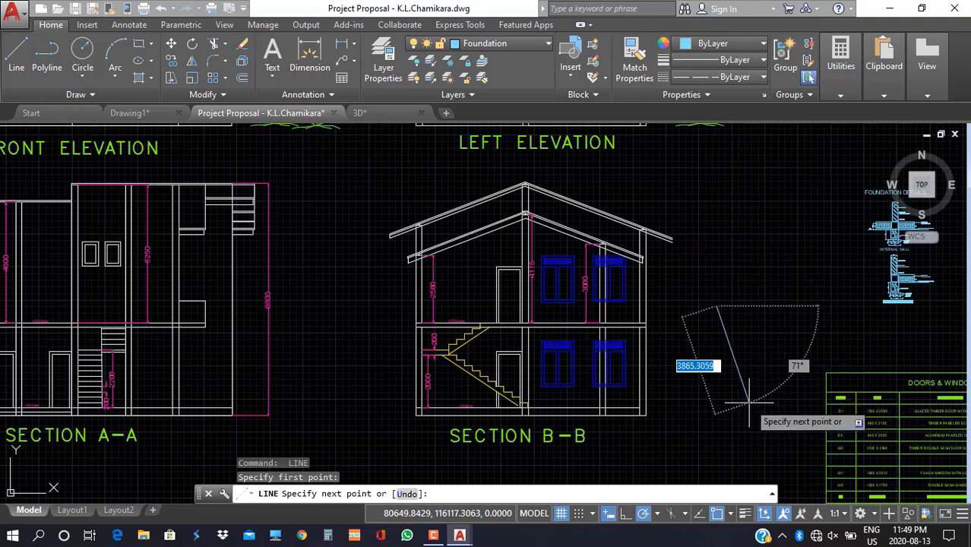
key("Return")
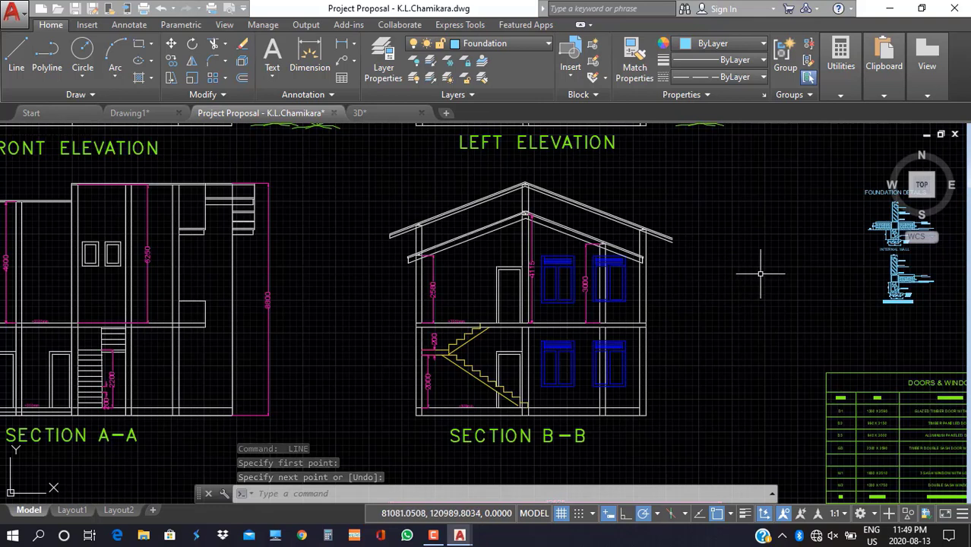
Switch Isometric Drafting on with the left isoplane, and return to orthographic drafting.
left_click(686, 515)
left_click(658, 514)
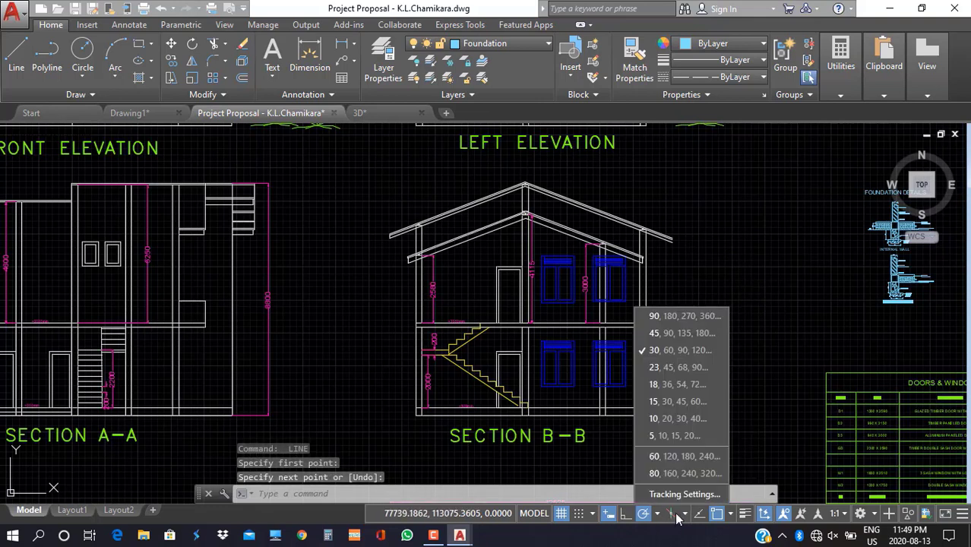
left_click(669, 514)
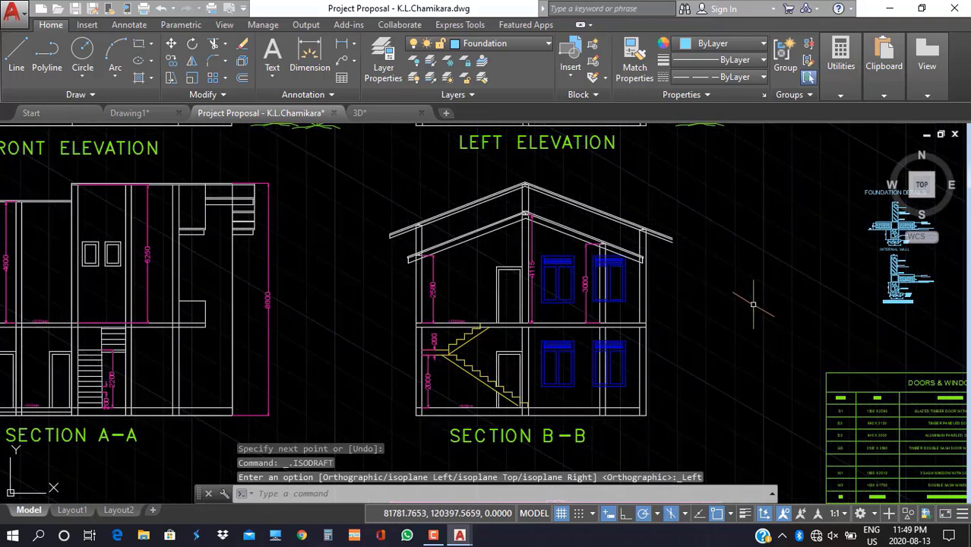
left_click(668, 517)
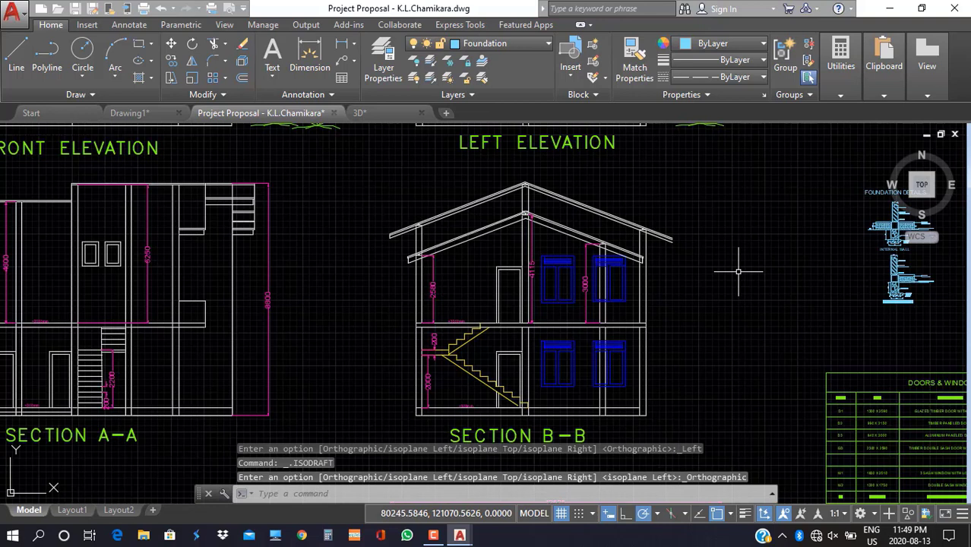
Start a line at the upper-floor slab of Section A-A with object snap off to test picking the wall intersection.
left_click(699, 514)
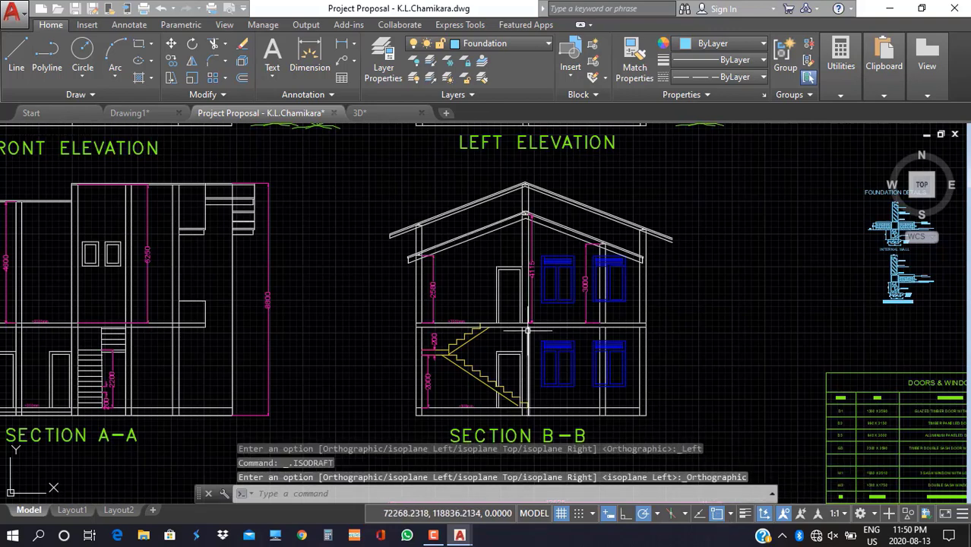
scroll(388, 274, "down", 8)
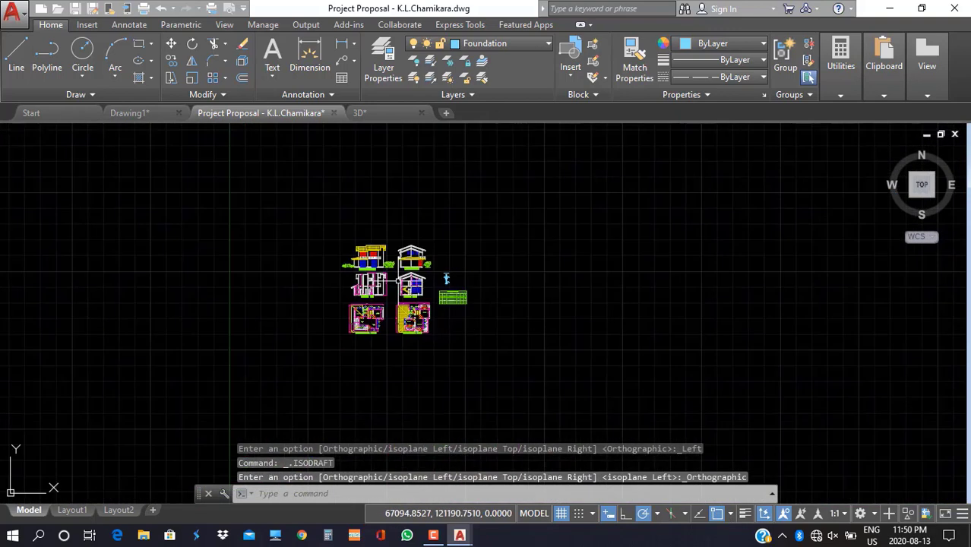
scroll(396, 280, "up", 3)
scroll(322, 280, "up", 2)
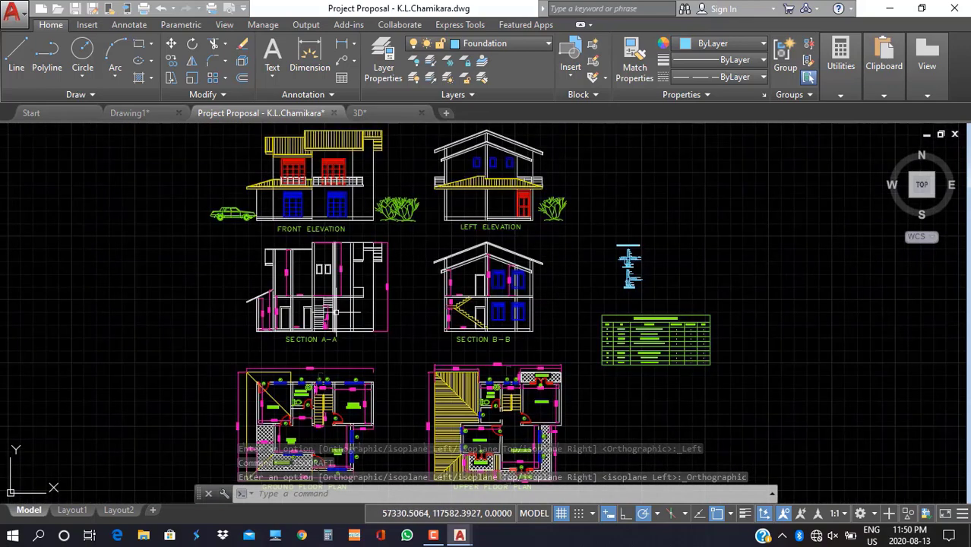
scroll(325, 285, "up", 5)
scroll(335, 288, "up", 4)
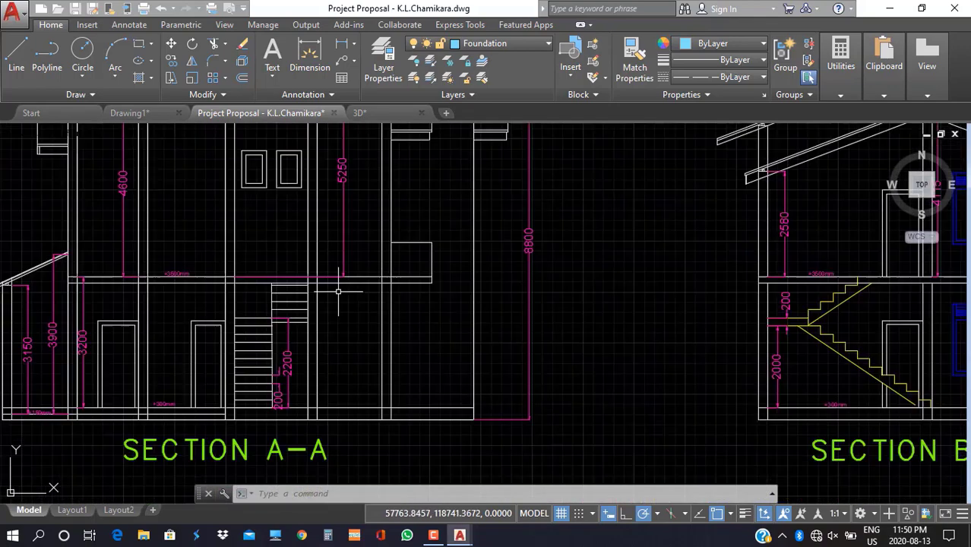
scroll(377, 278, "down", 2)
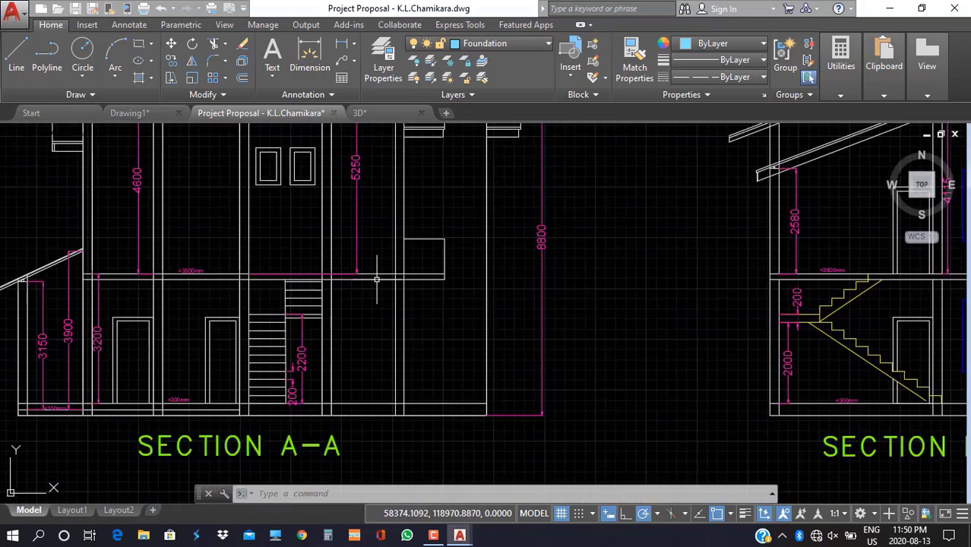
scroll(349, 273, "up", 6)
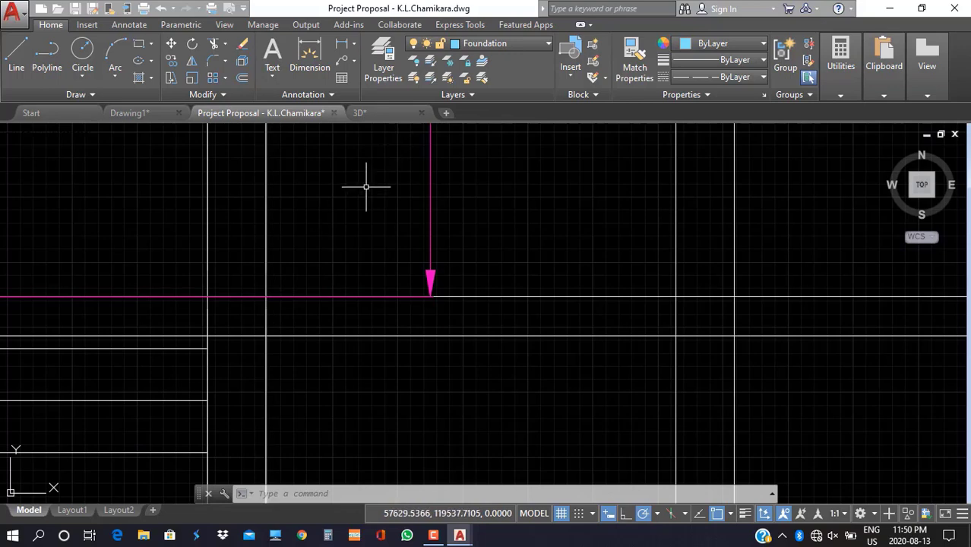
left_click(16, 53)
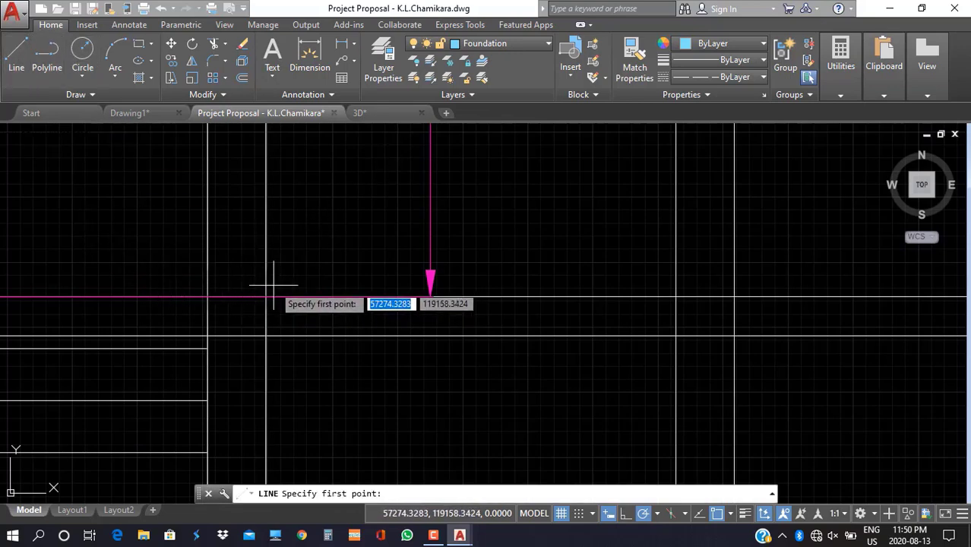
left_click(717, 514)
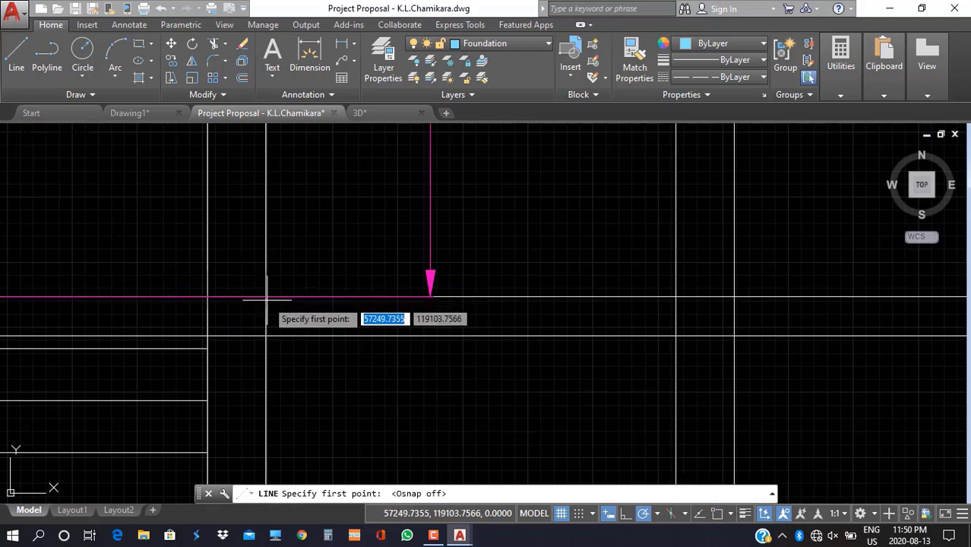
scroll(261, 285, "up", 5)
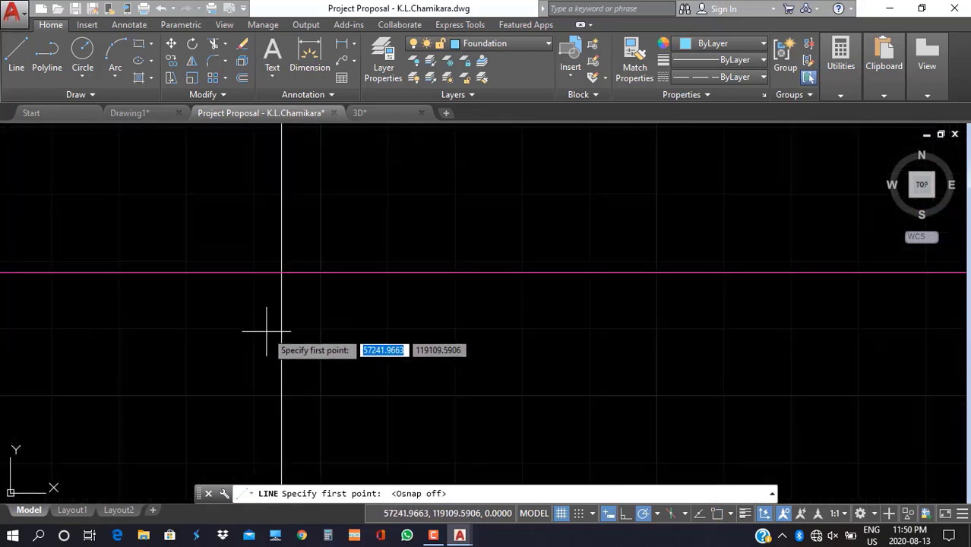
scroll(273, 266, "down", 2)
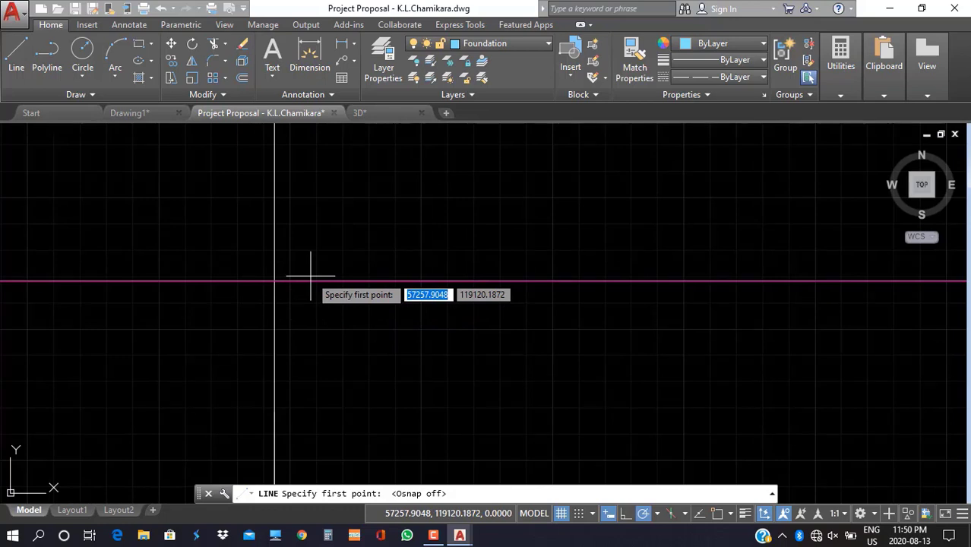
Turn object snap on, start the line at the wall and slab intersection, and end the command without a second point.
left_click(717, 514)
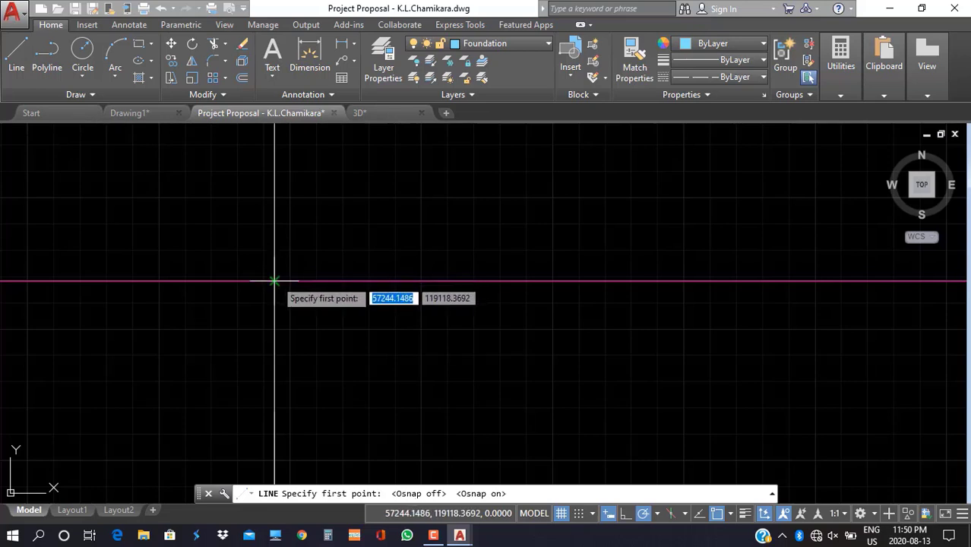
left_click(276, 276)
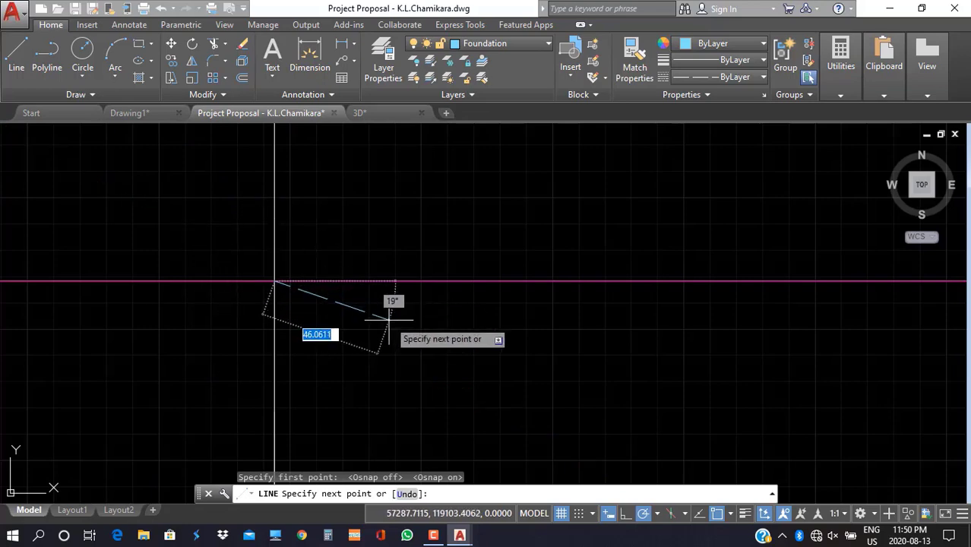
scroll(387, 325, "down", 10)
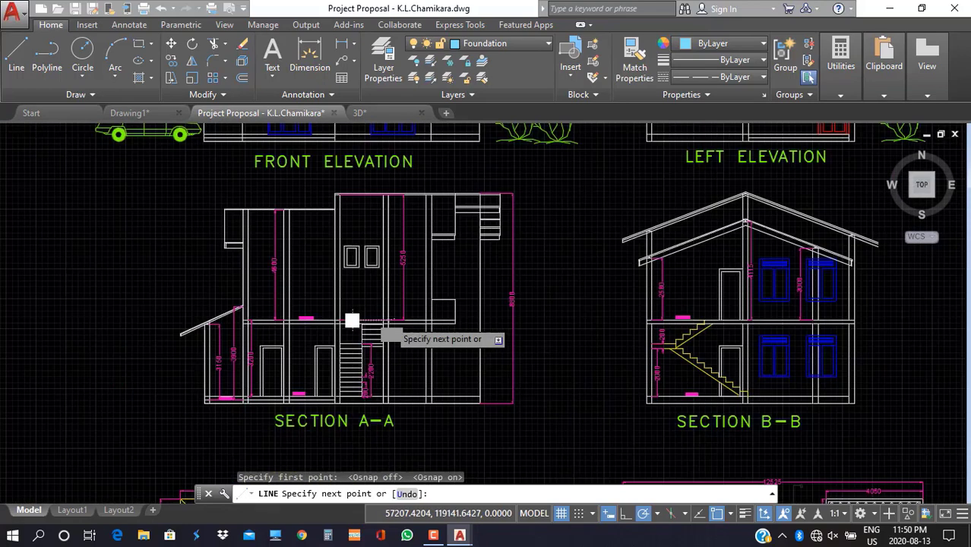
key("Escape")
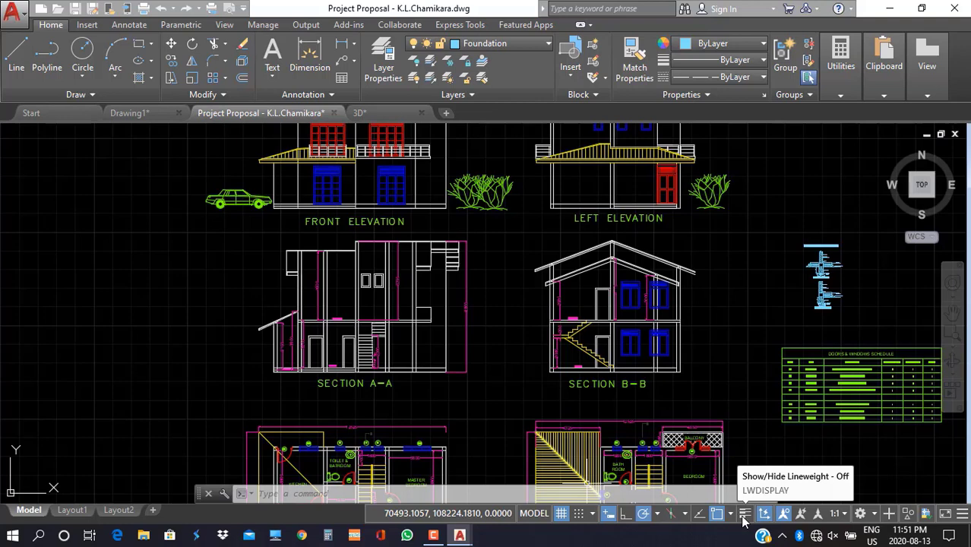
Turn on lineweight display and compare the section B marker above the ground floor plan with lineweights hidden and shown.
scroll(527, 357, "down", 4)
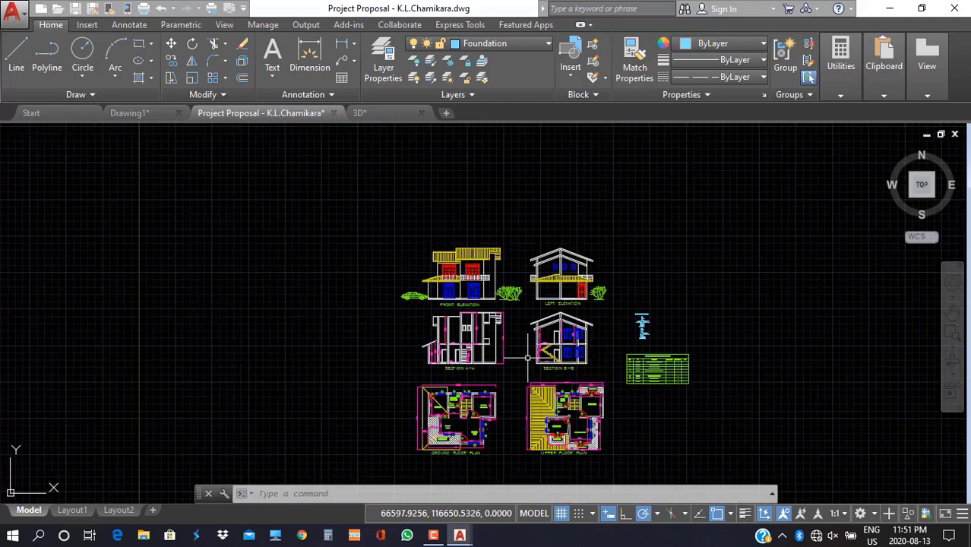
scroll(527, 363, "up", 2)
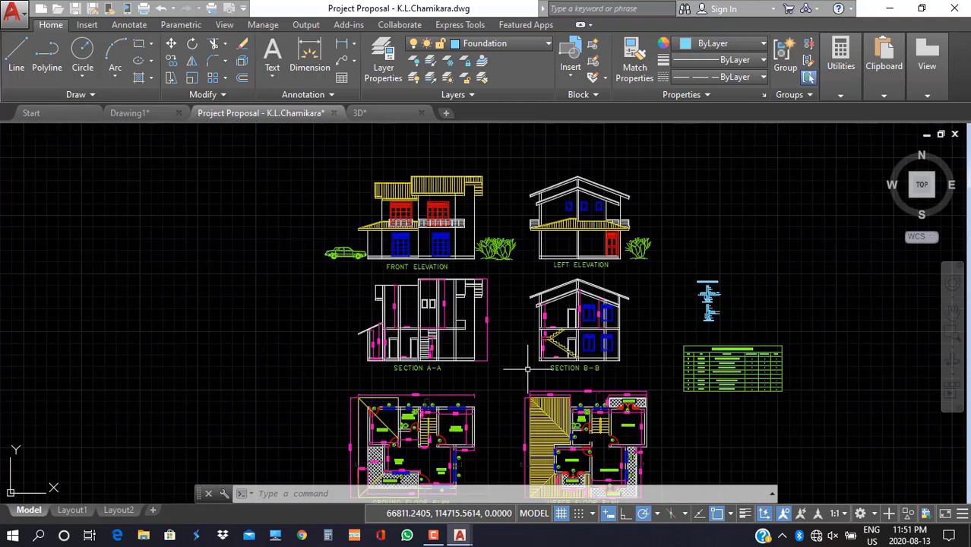
middle_click_drag(512, 371, 528, 320)
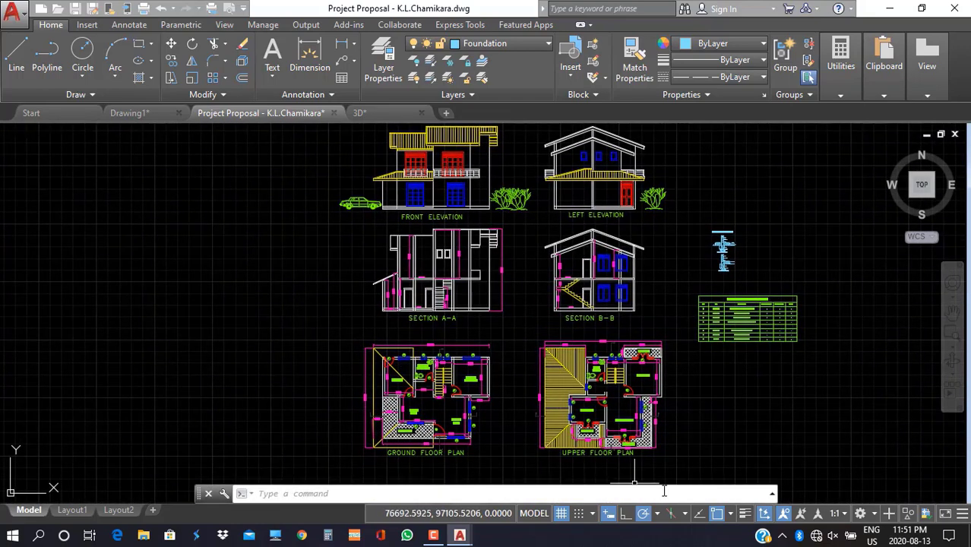
left_click(744, 514)
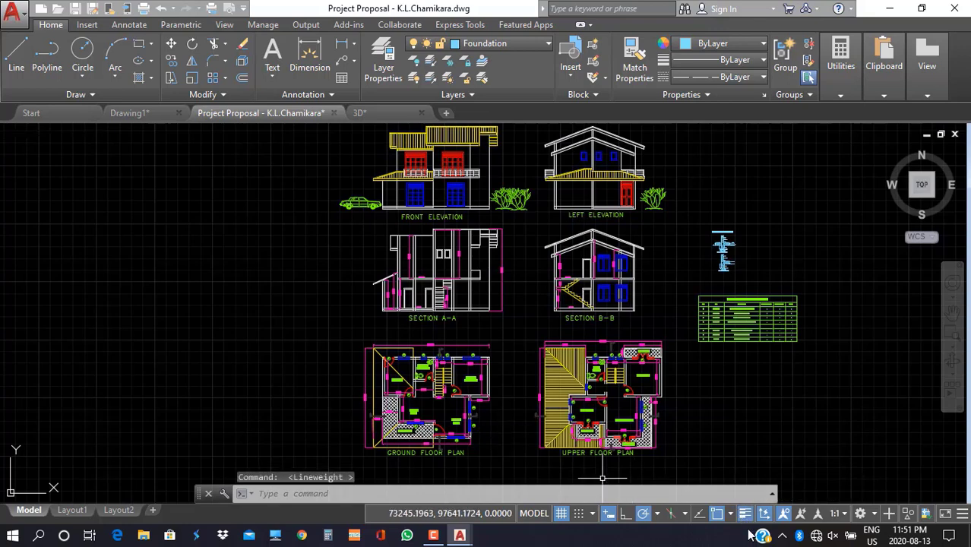
scroll(419, 374, "up", 5)
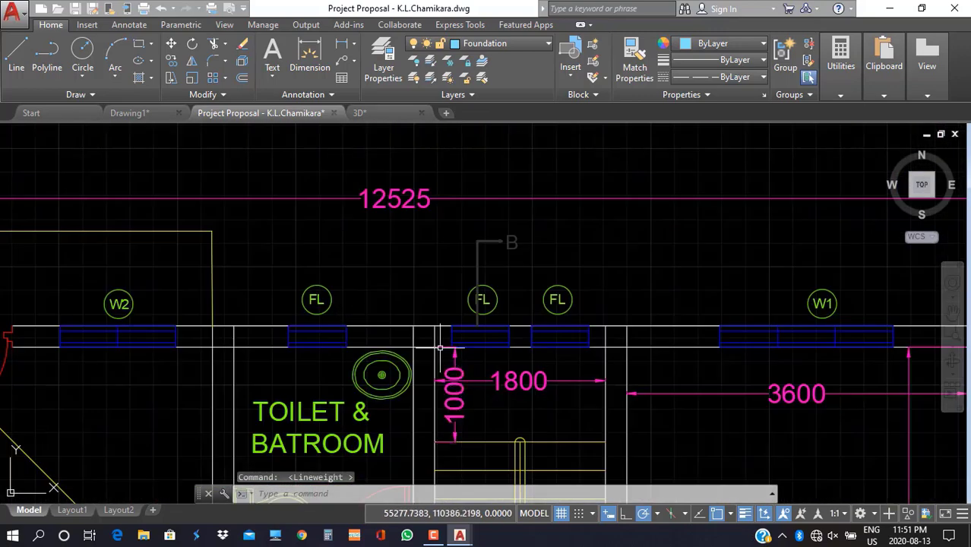
scroll(479, 350, "up", 2)
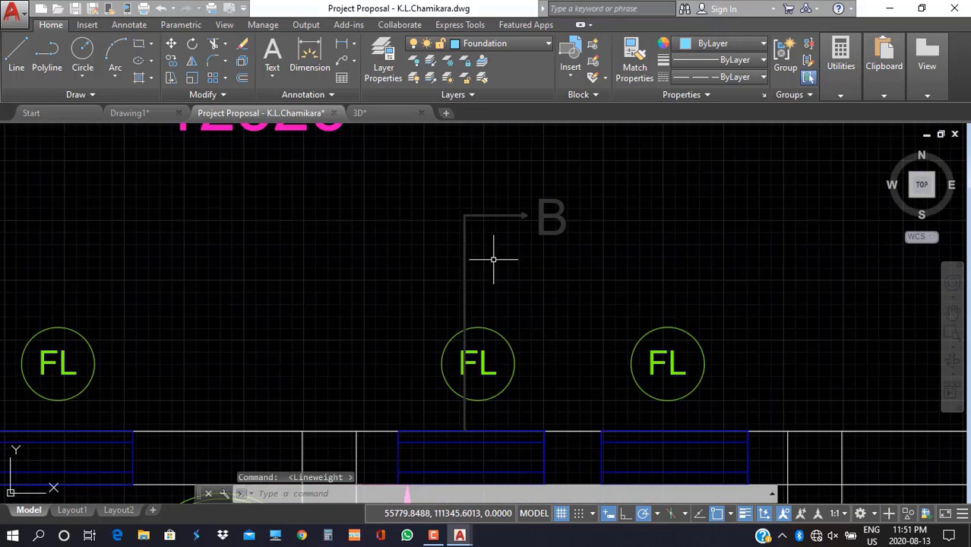
left_click(745, 514)
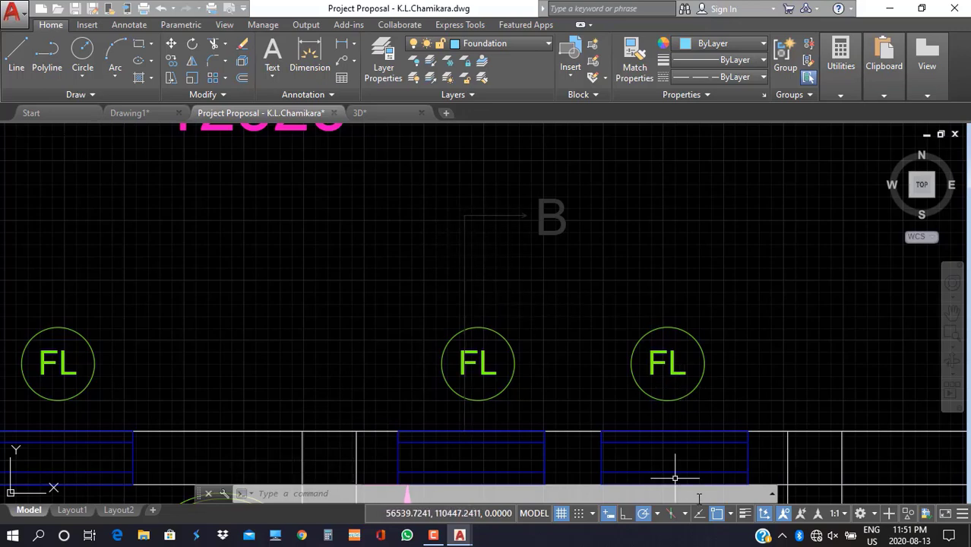
left_click(744, 514)
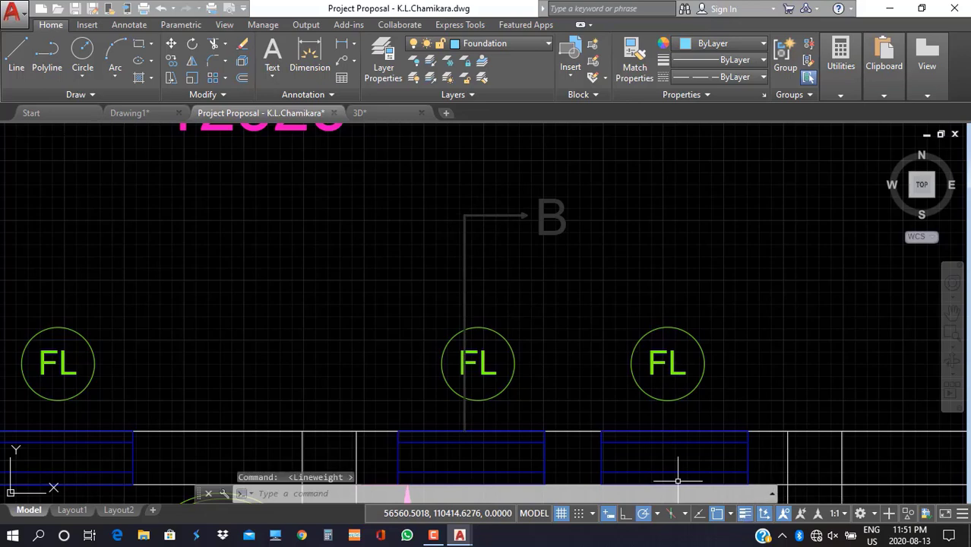
Fit all the house drawings in view with Zoom Extents, abandoning the Zoom Window command.
left_click(952, 334)
left_click(953, 346)
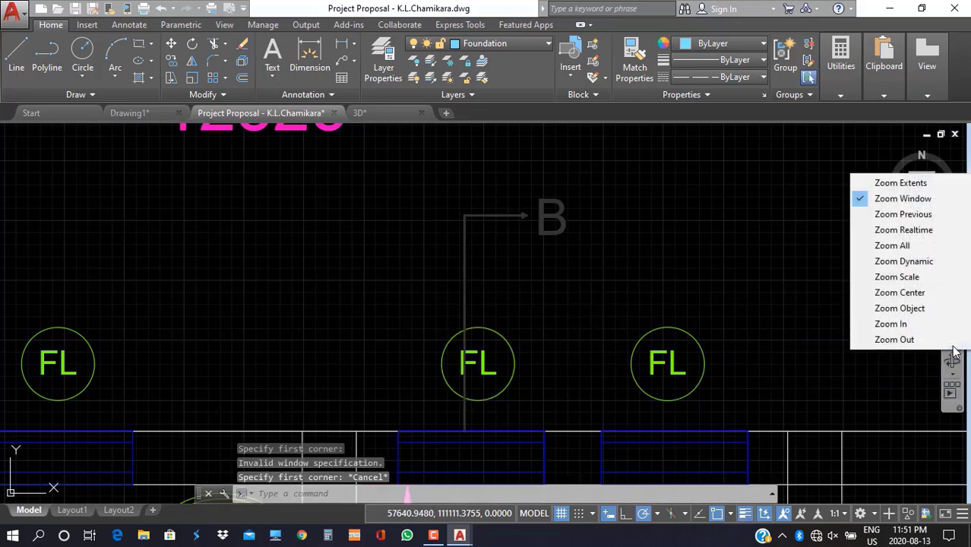
left_click(897, 183)
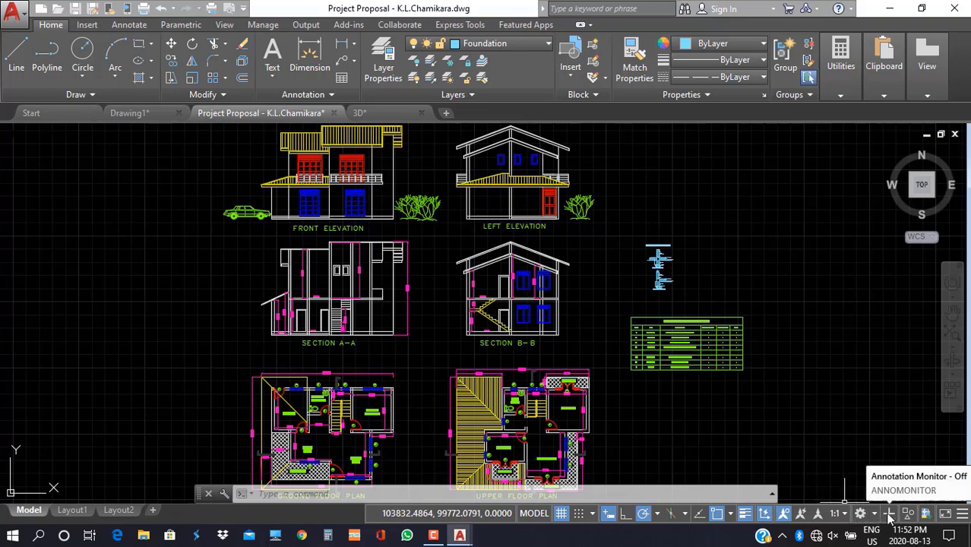
Switch to Clean Screen, zoom the drawings in that view, and restore the full interface.
left_click(946, 515)
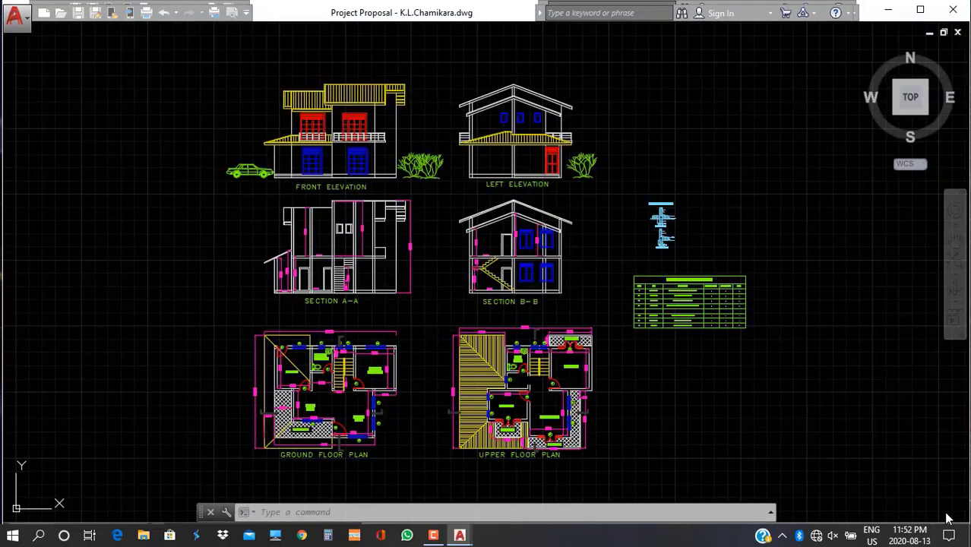
key("ctrl+0")
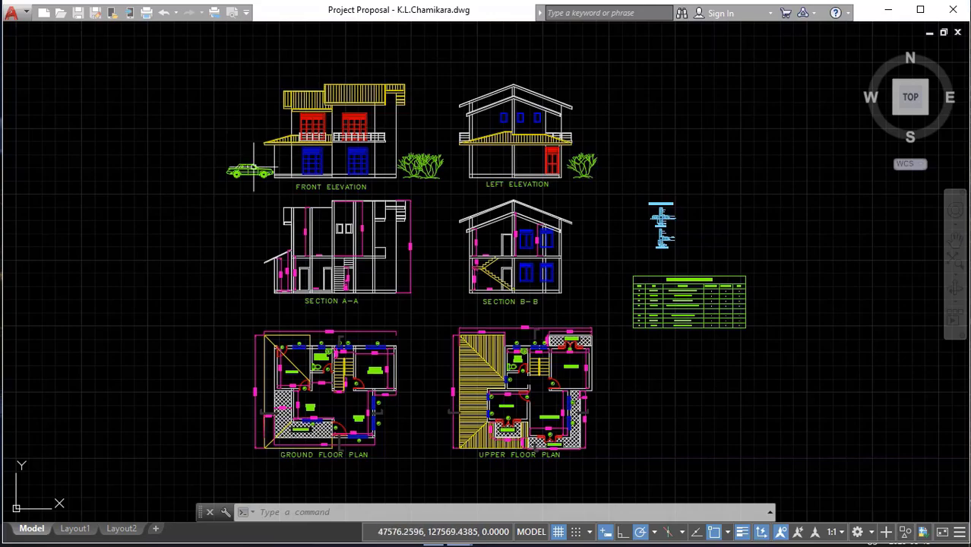
left_click(954, 260)
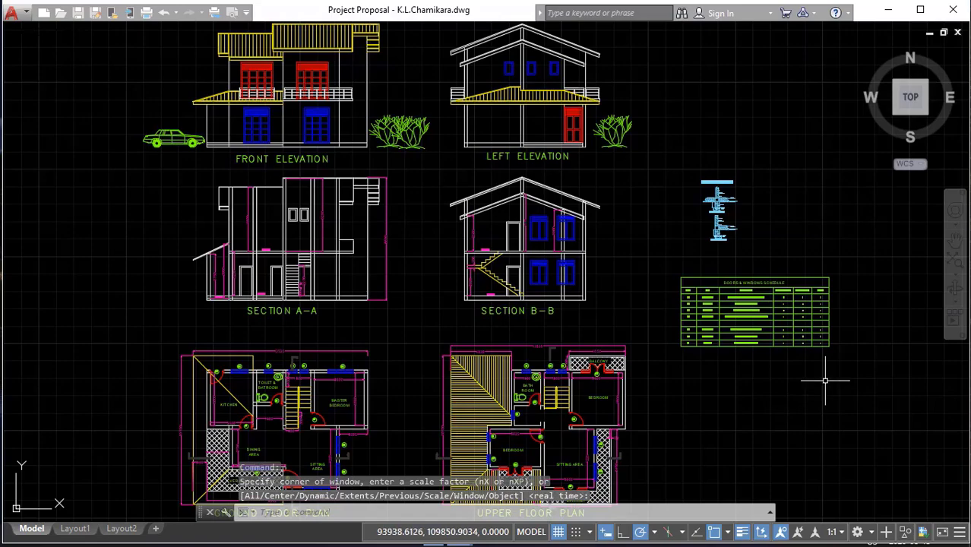
left_click(959, 531)
left_click(940, 527)
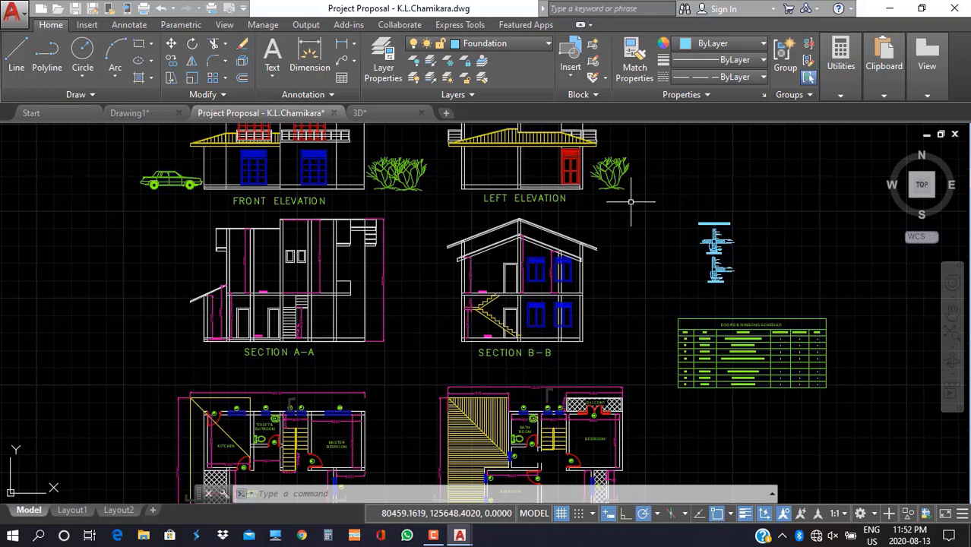
scroll(626, 208, "down", 2)
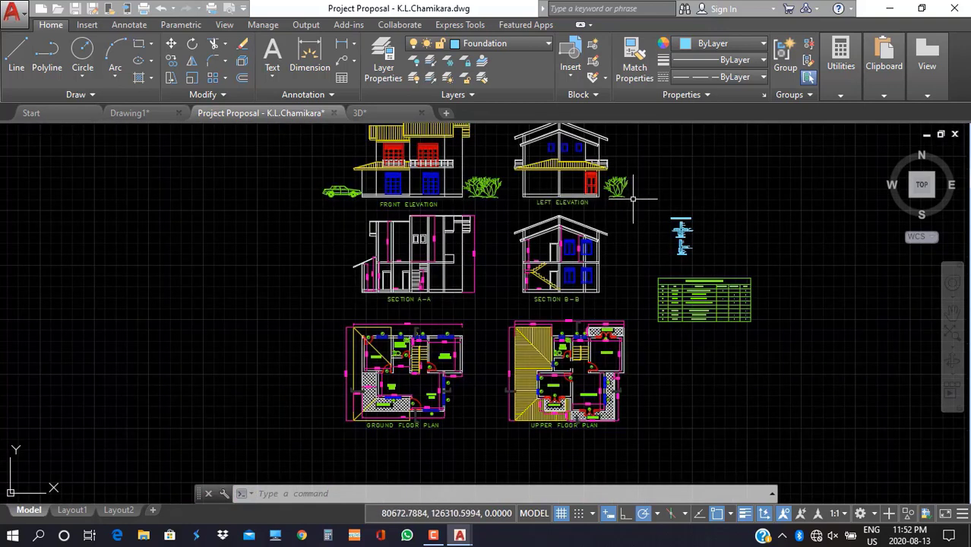
middle_click_drag(641, 196, 641, 228)
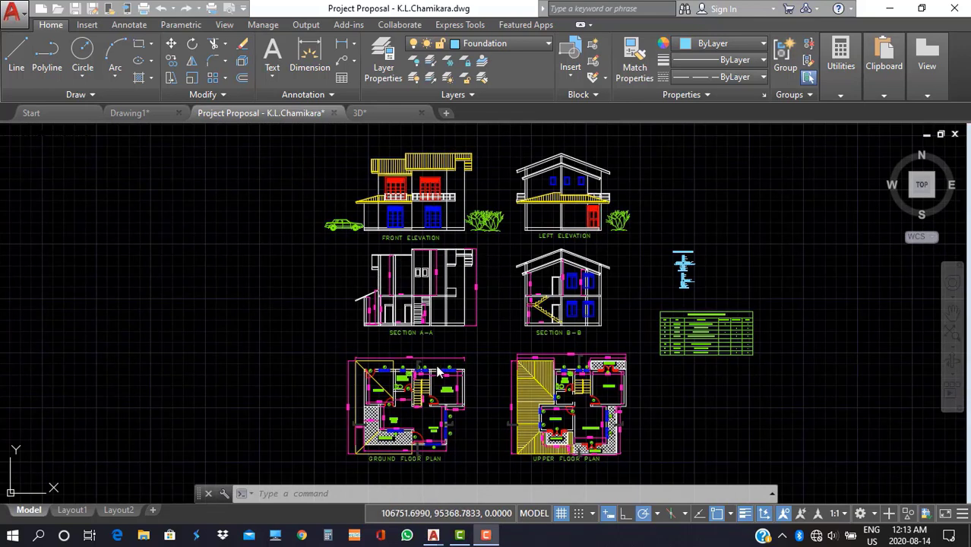
Create a new drawing from the acadiso.dwt template on the Start page.
left_click(45, 113)
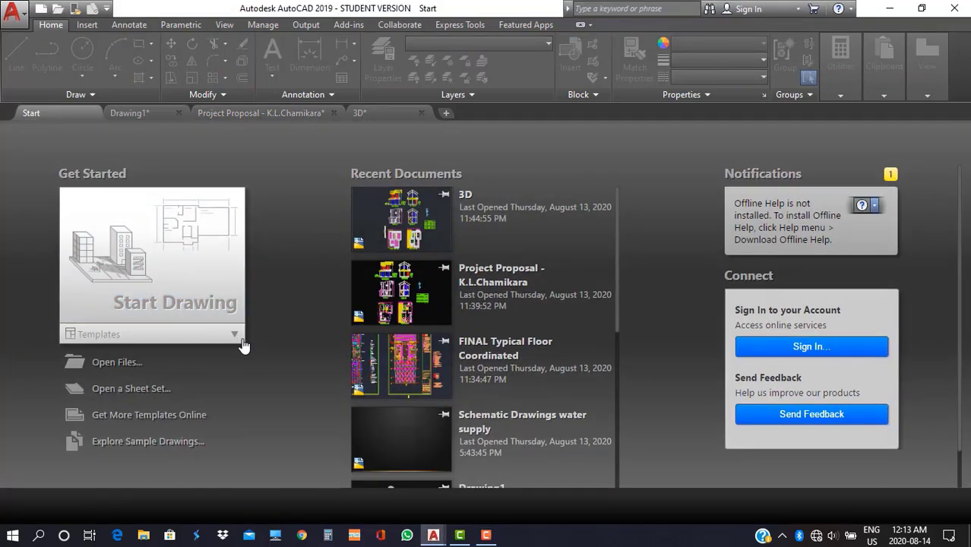
left_click(233, 338)
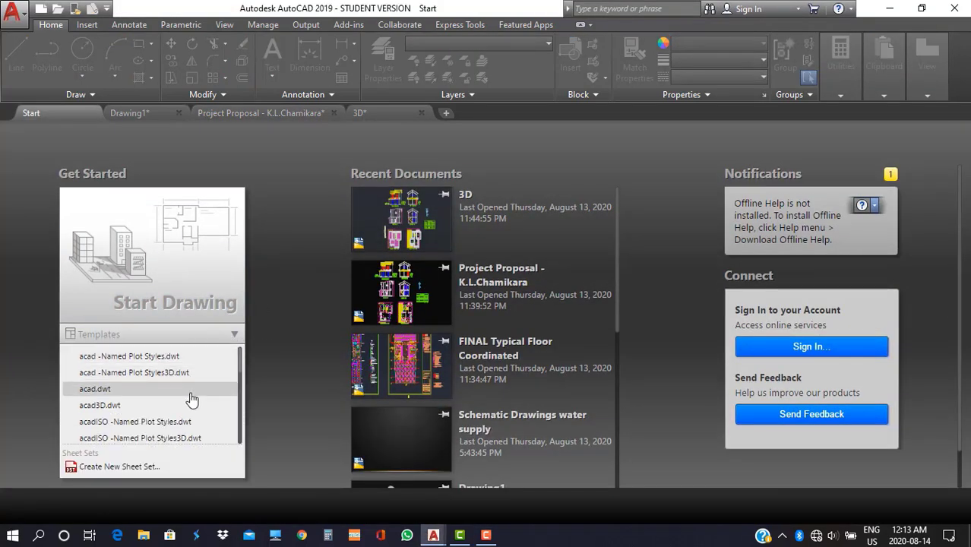
scroll(192, 399, "down", 3)
scroll(191, 396, "up", 2)
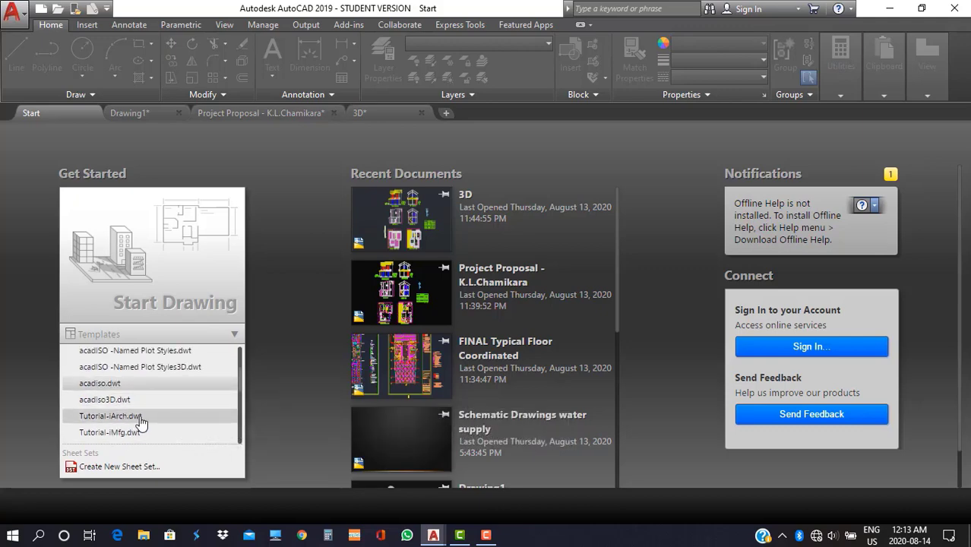
left_click(126, 387)
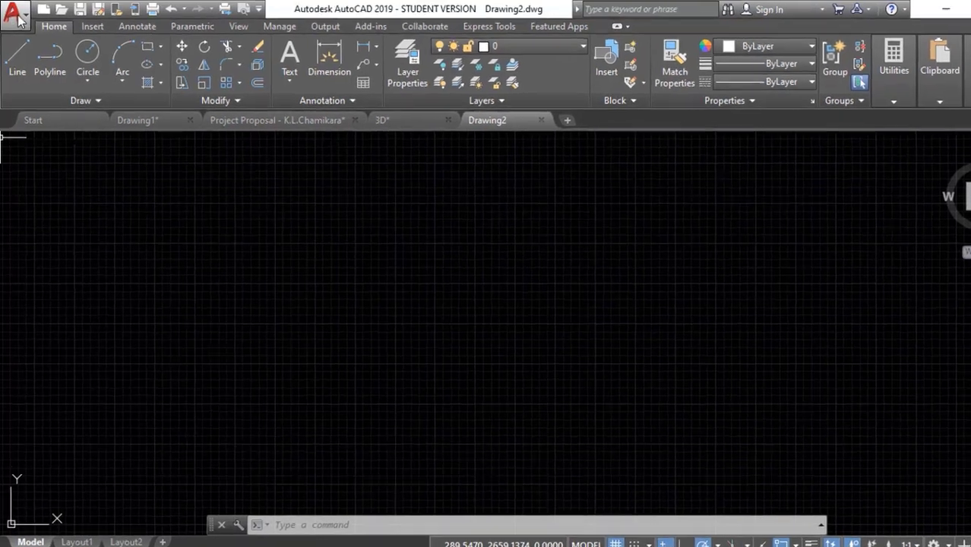
Start saving the new drawing in the CAD Youtube folder and name the file sample1.dwg.
left_click(11, 17)
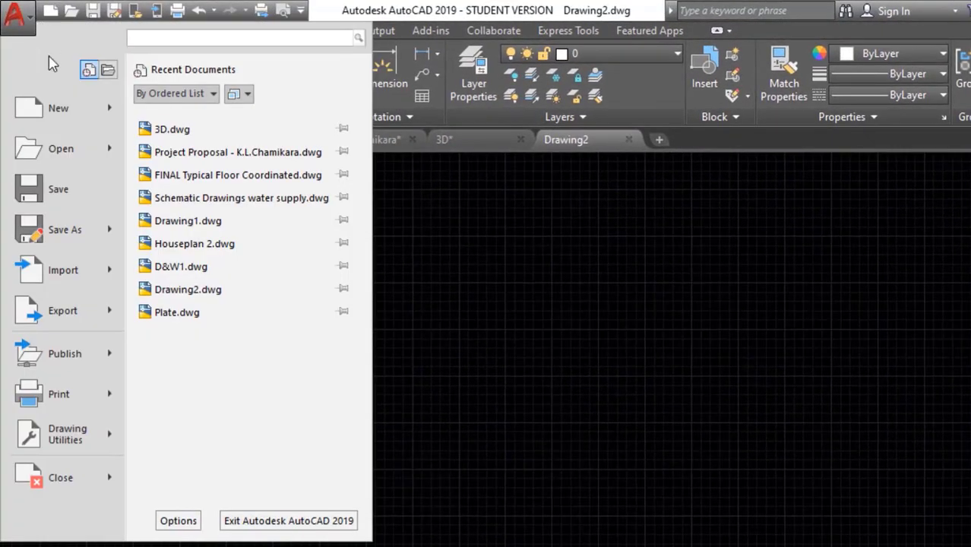
left_click(70, 191)
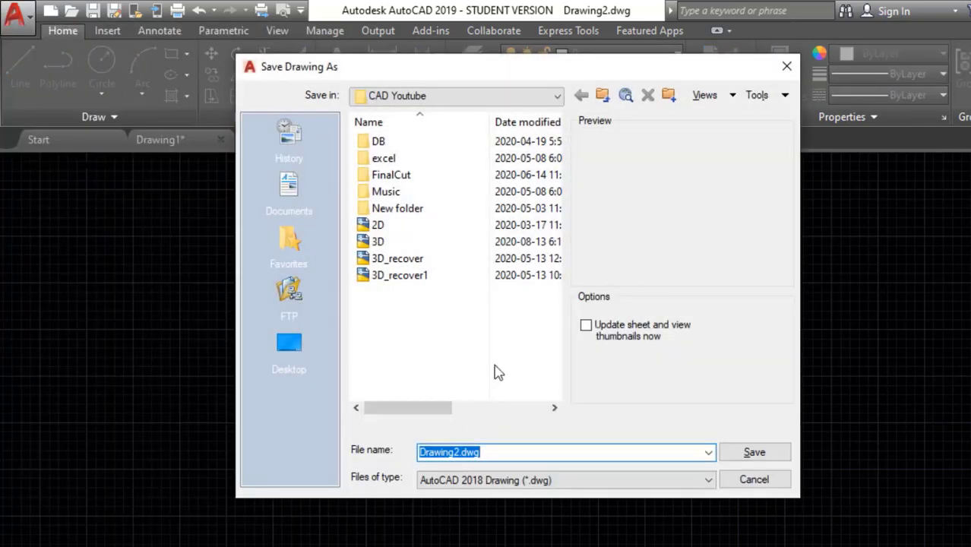
left_click(501, 452)
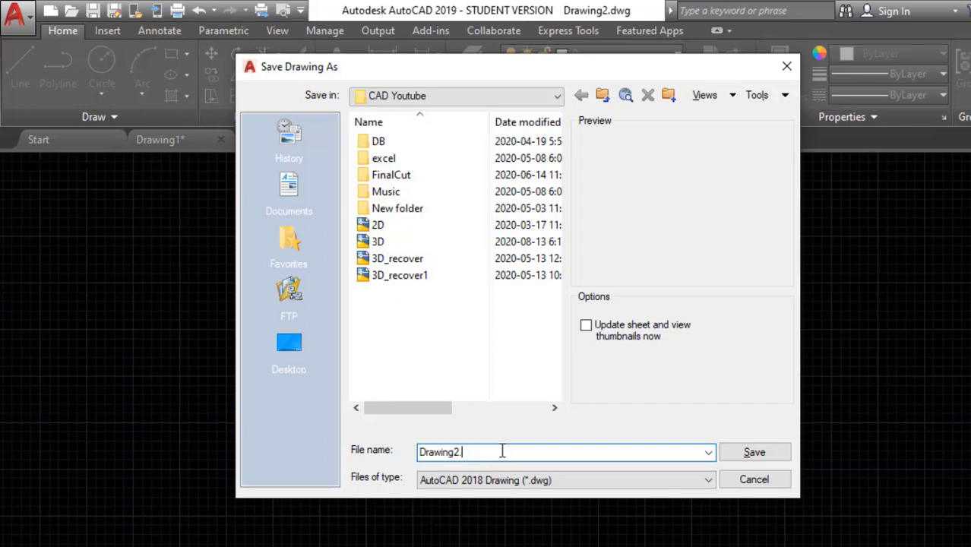
key("BackSpace")
key("BackSpace")
key("BackSpace")
key("BackSpace")
key("BackSpace")
key("BackSpace")
key("BackSpace")
key("BackSpace")
key("BackSpace")
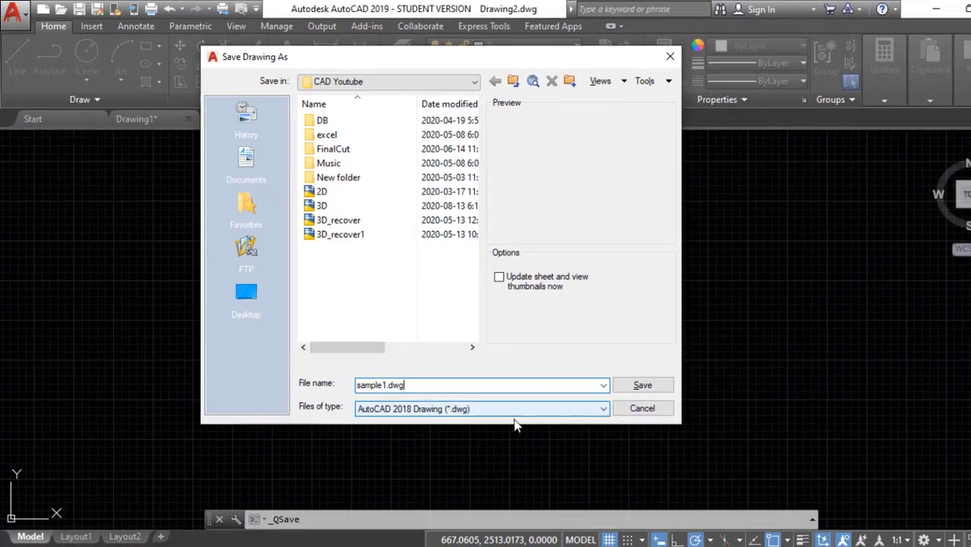
Save the sample1 drawing in the AutoCAD 2018 Drawing (*.dwg) file format.
left_click(603, 410)
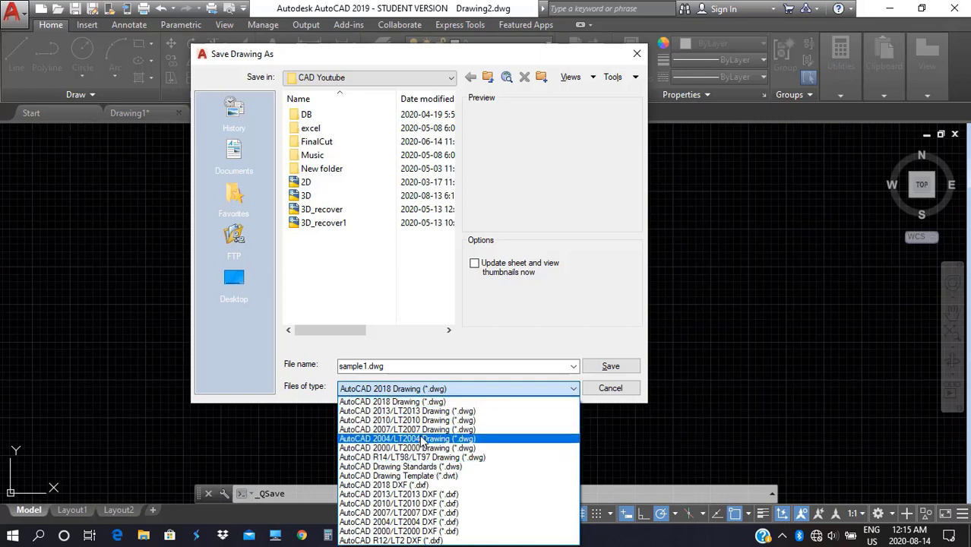
left_click(461, 402)
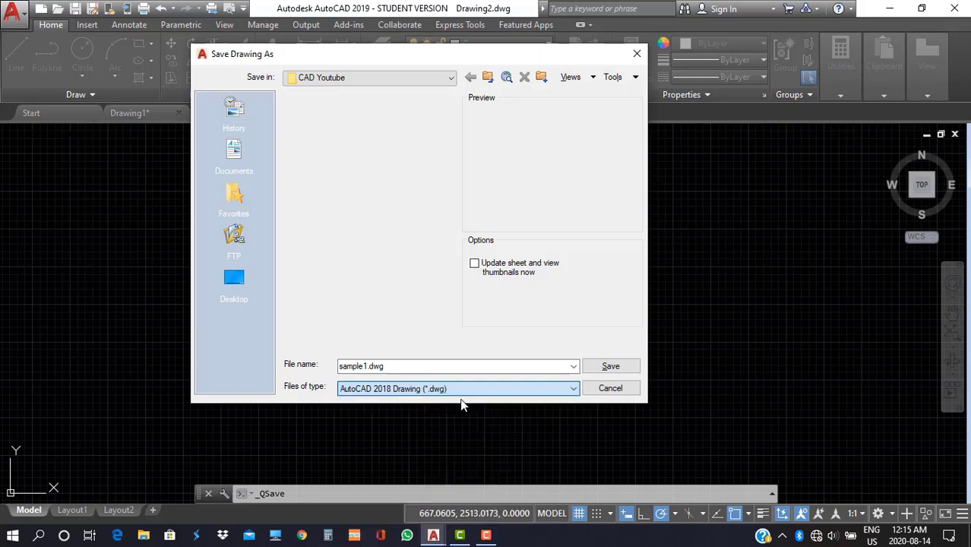
left_click(612, 366)
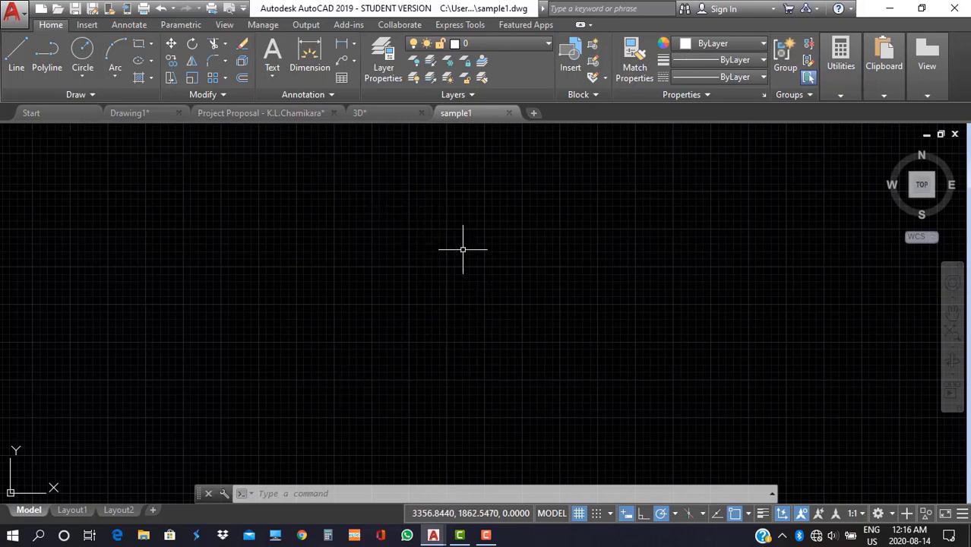
Open the drawing units settings with the UNITS command and choose Decimal as the length type.
left_click(302, 494)
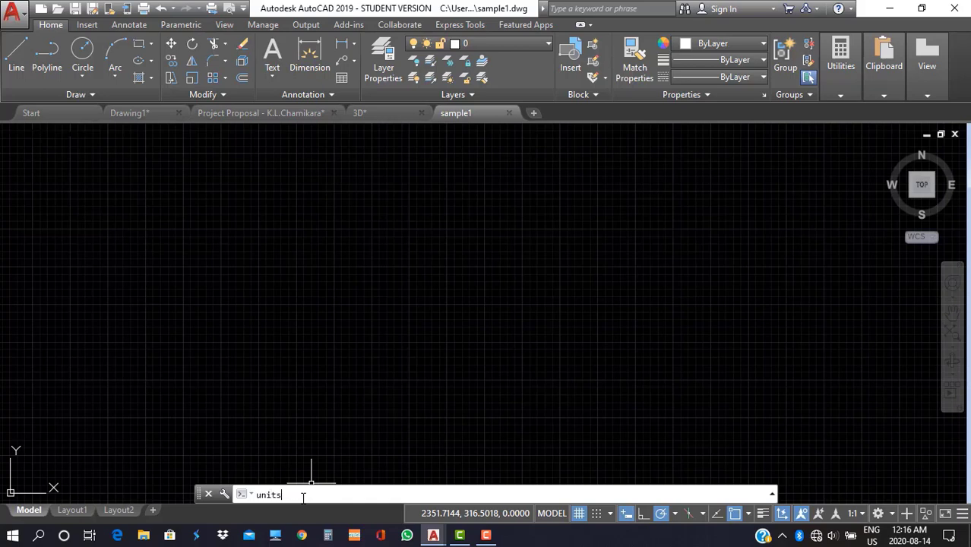
key("Return")
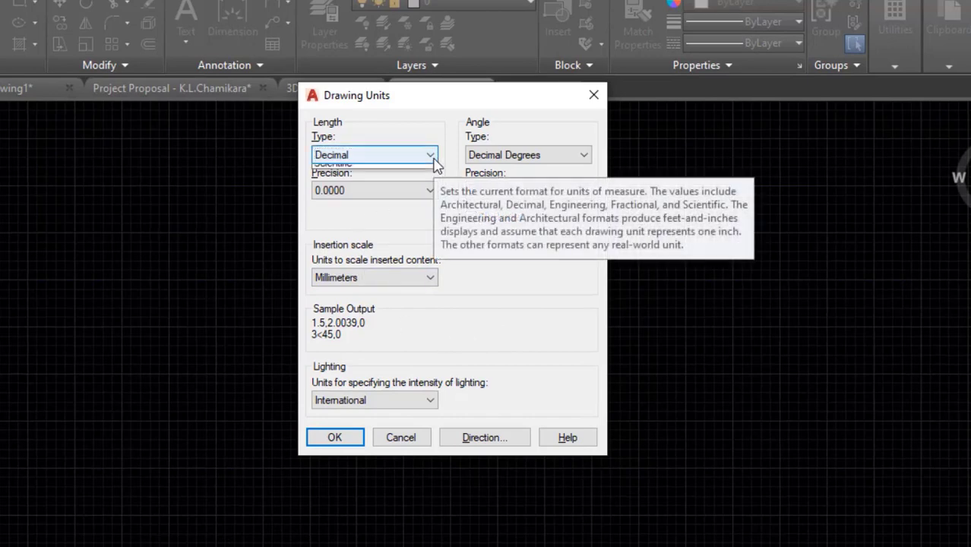
left_click(435, 164)
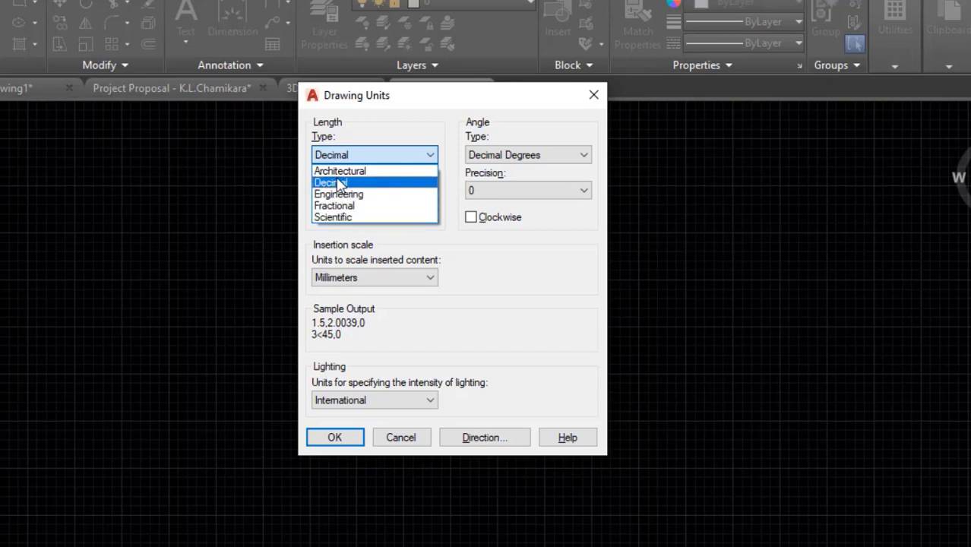
left_click(370, 185)
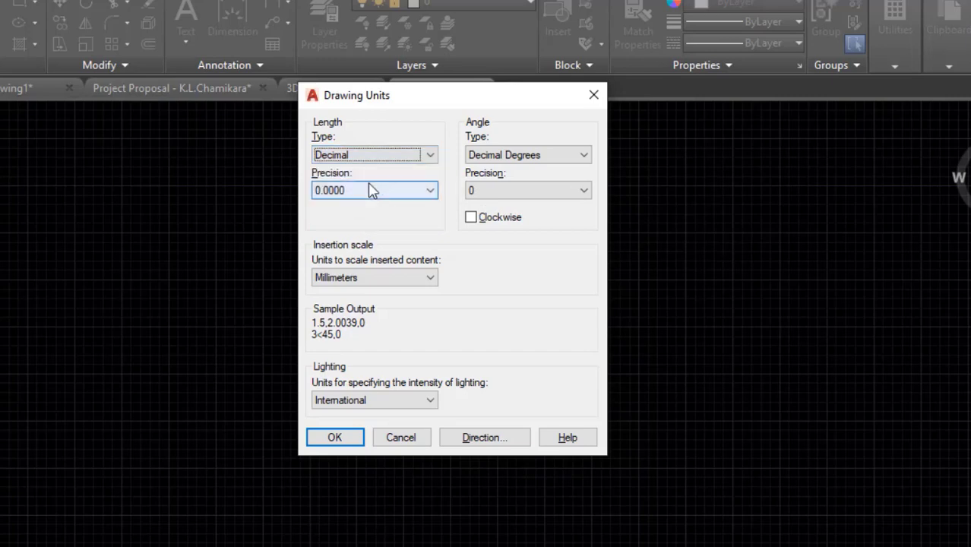
Try the Architectural length type in the drawing units and return it to Decimal.
left_click(430, 155)
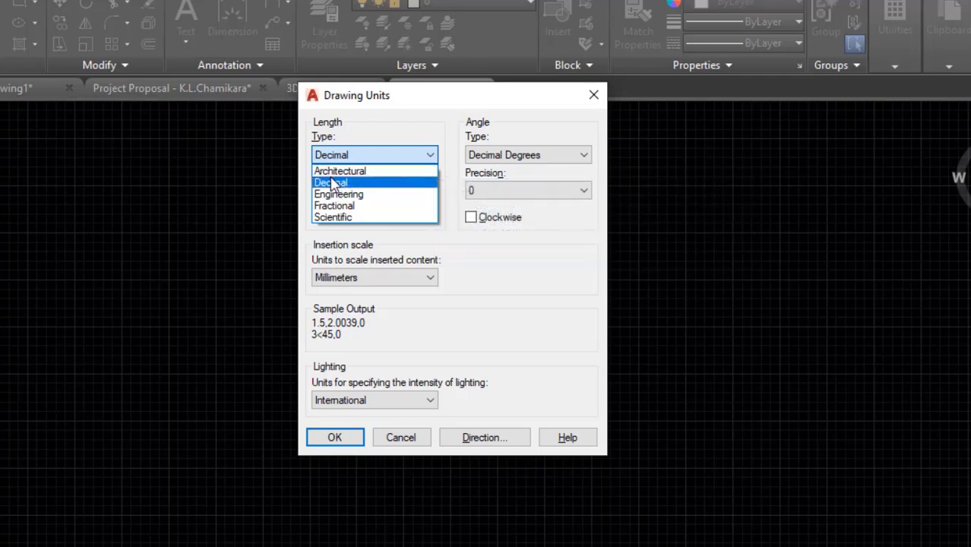
left_click(380, 172)
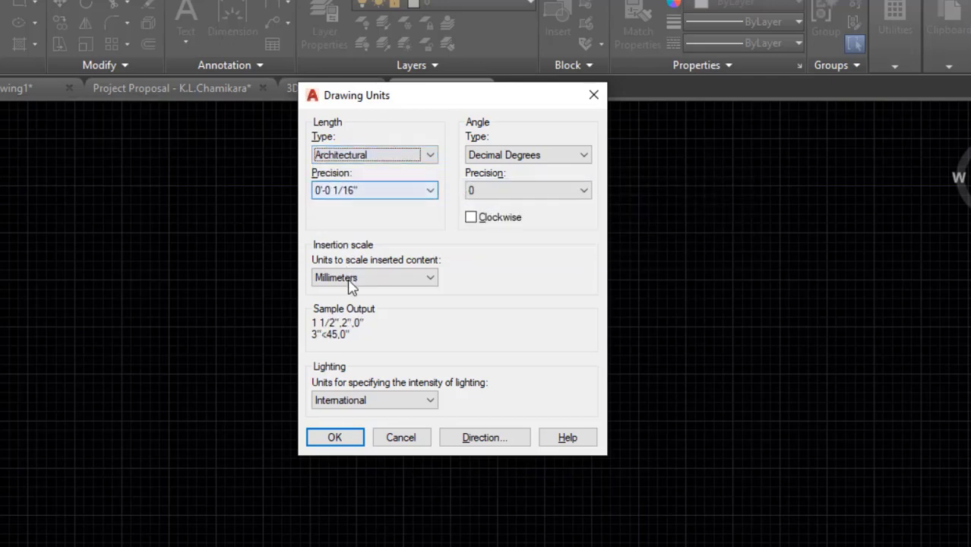
left_click(431, 156)
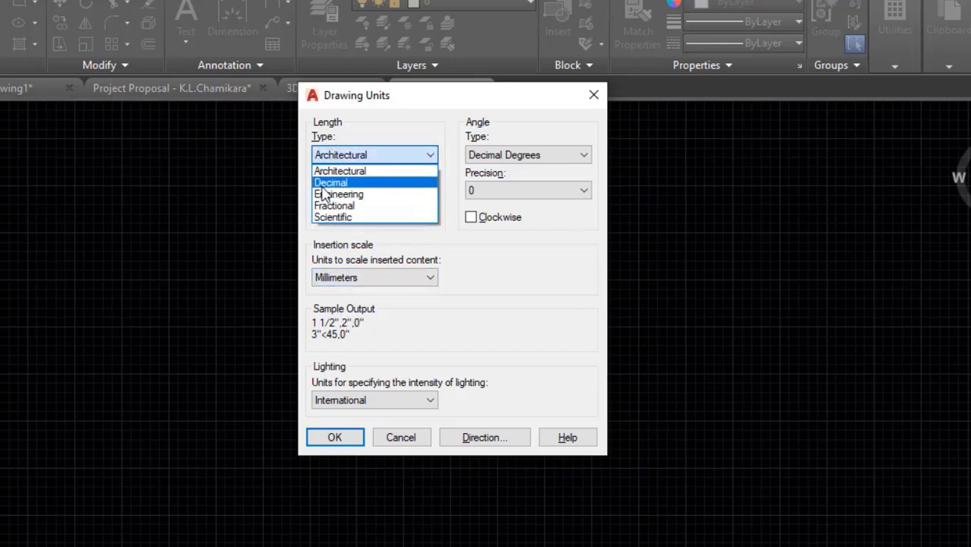
left_click(352, 184)
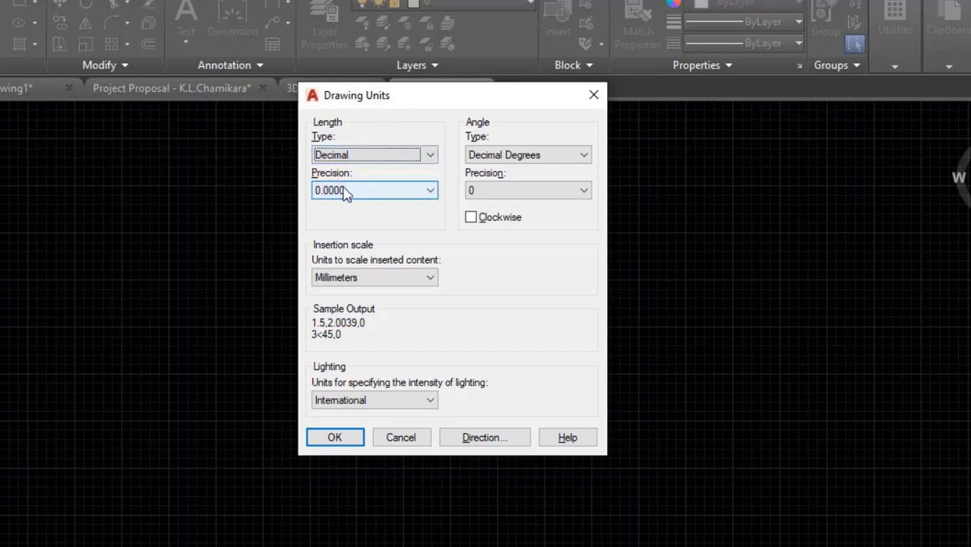
Set the precision of the Decimal length units to 0.0.
left_click(430, 191)
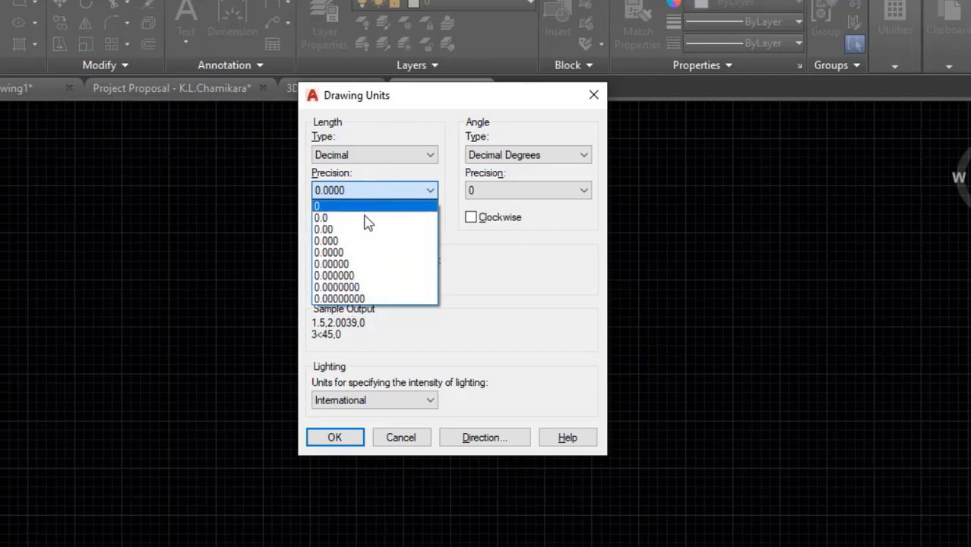
left_click(333, 219)
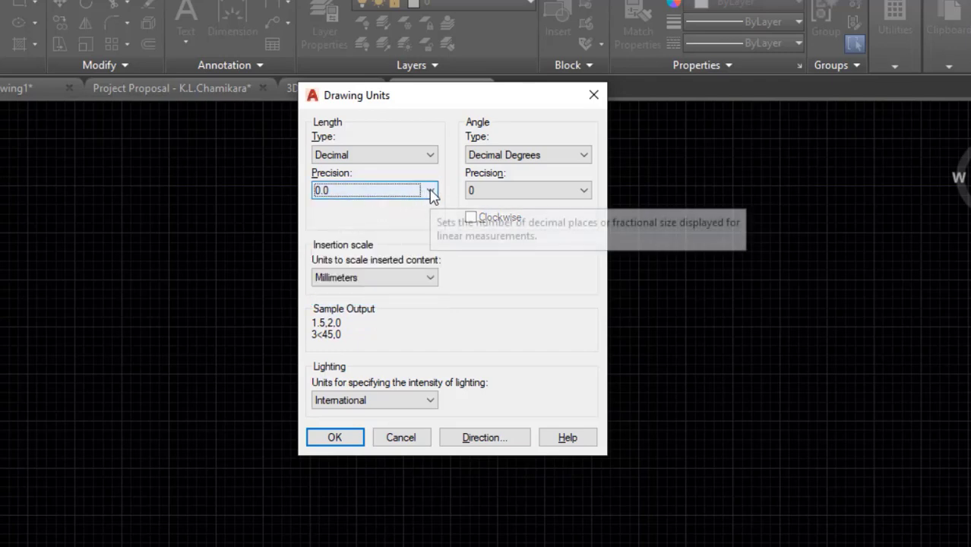
Look through the precision options of the Architectural length type and restore the Decimal type.
left_click(429, 155)
left_click(387, 172)
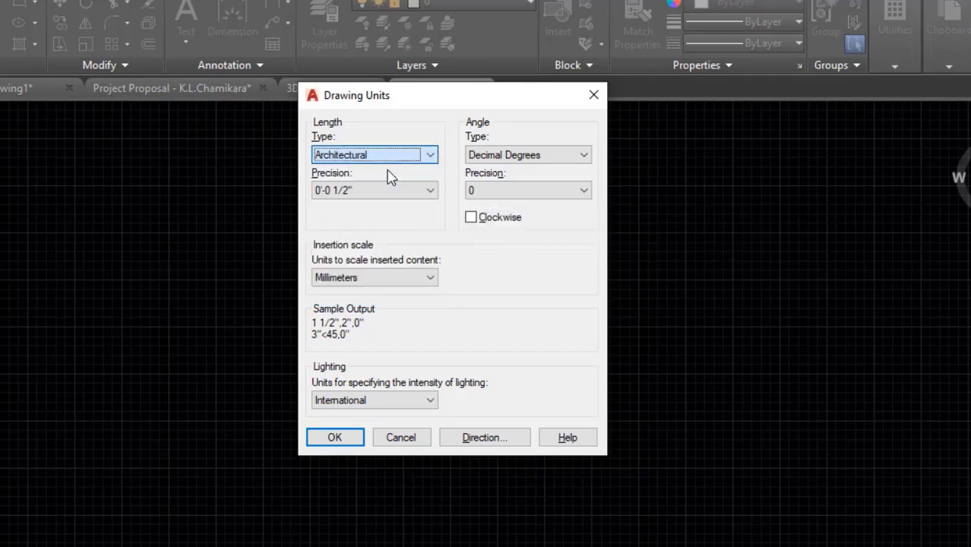
left_click(428, 189)
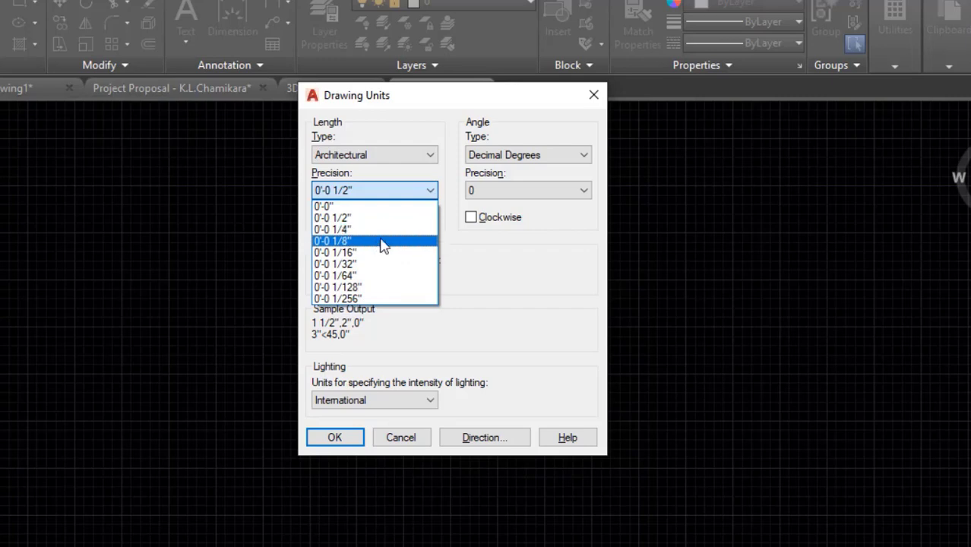
left_click(430, 162)
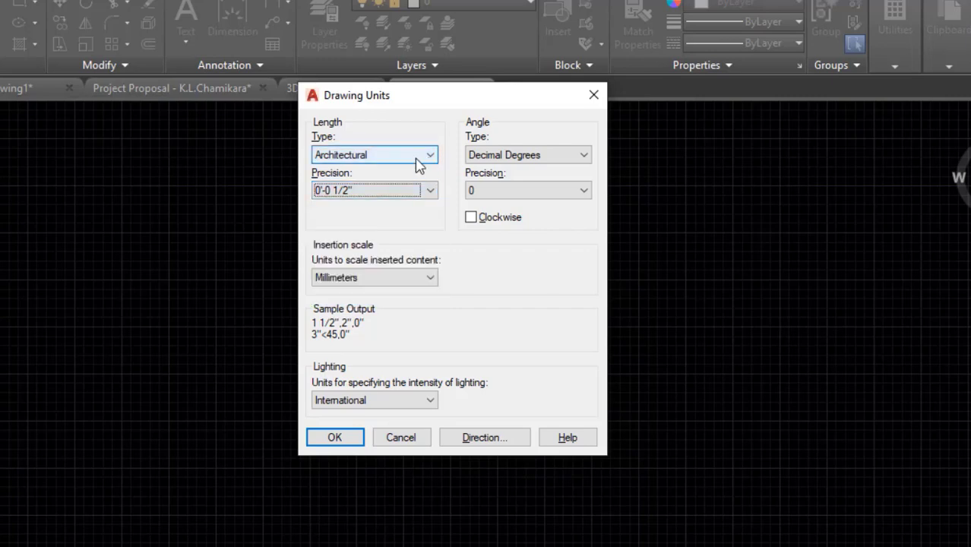
left_click(416, 161)
left_click(374, 182)
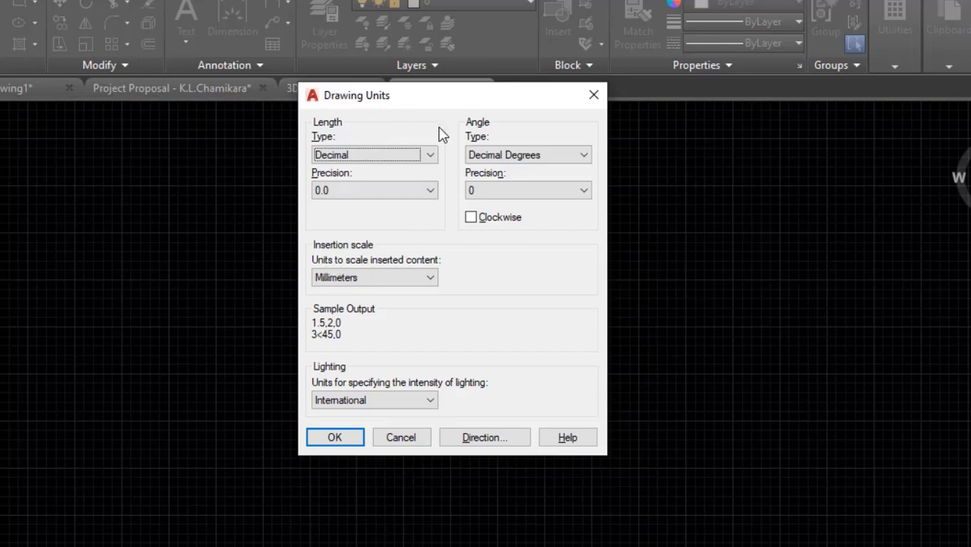
Choose Millimeters as the insertion scale, keep the angle precision at 0, and apply the drawing units.
left_click(432, 279)
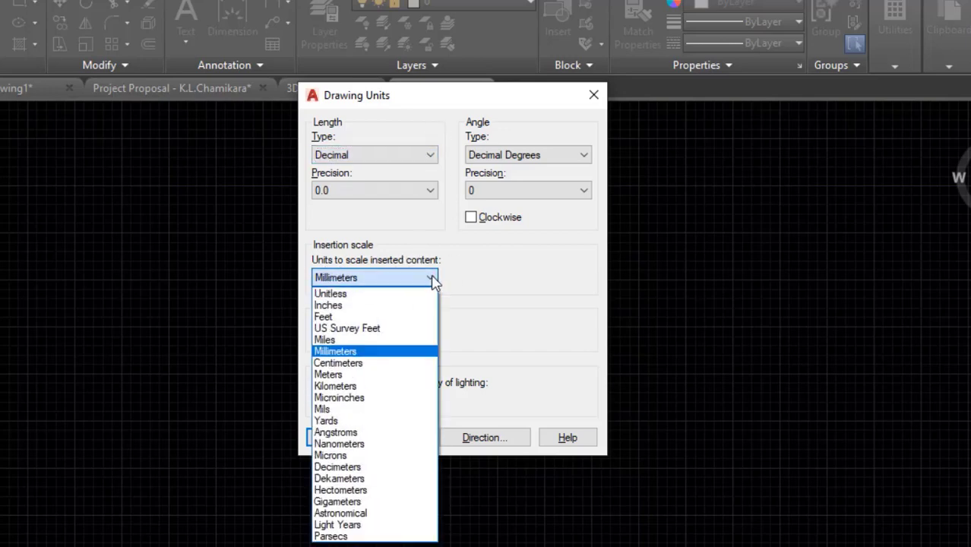
left_click(338, 351)
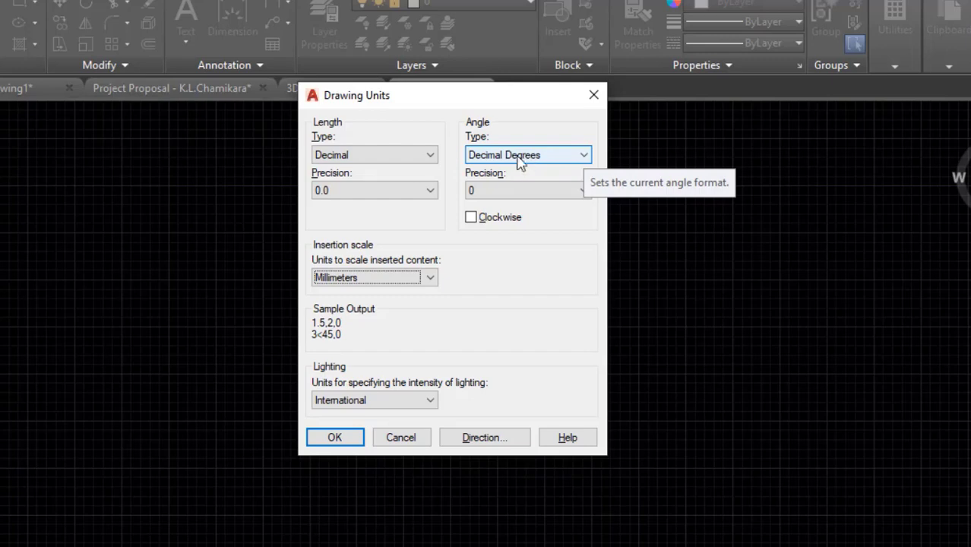
left_click(582, 193)
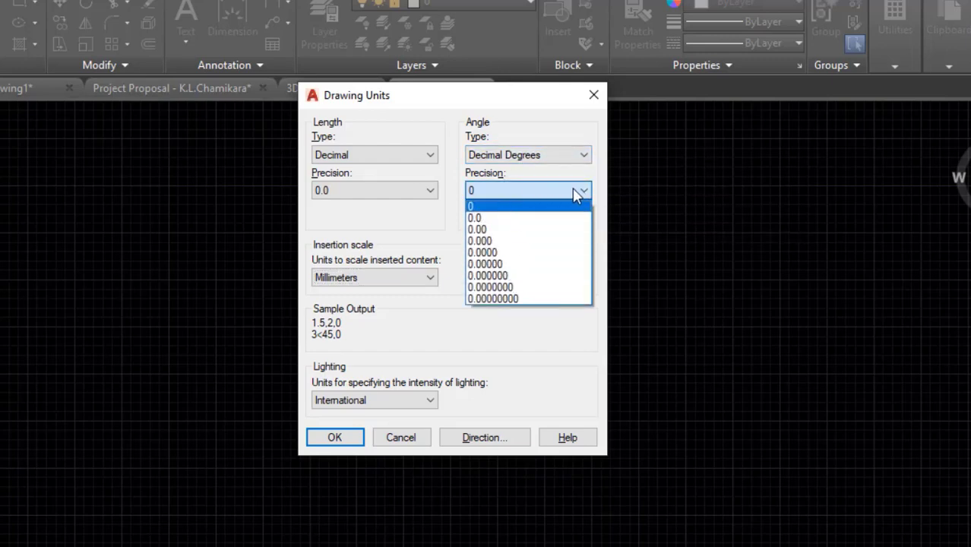
left_click(586, 193)
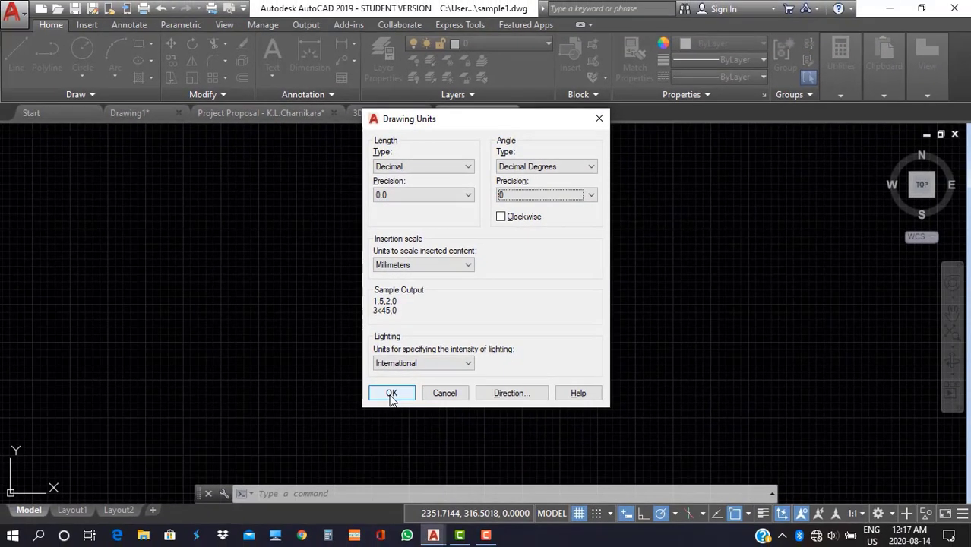
left_click(391, 394)
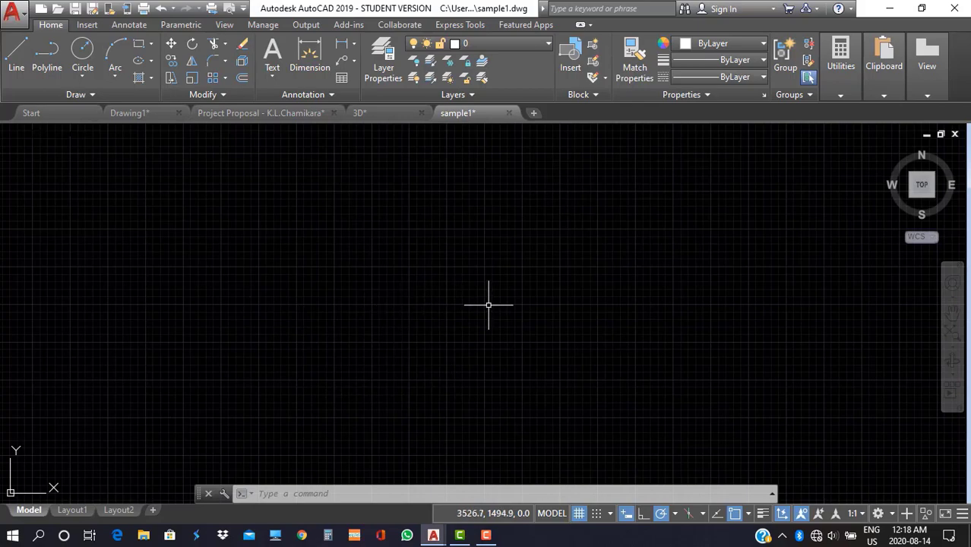
scroll(451, 288, "up", 3)
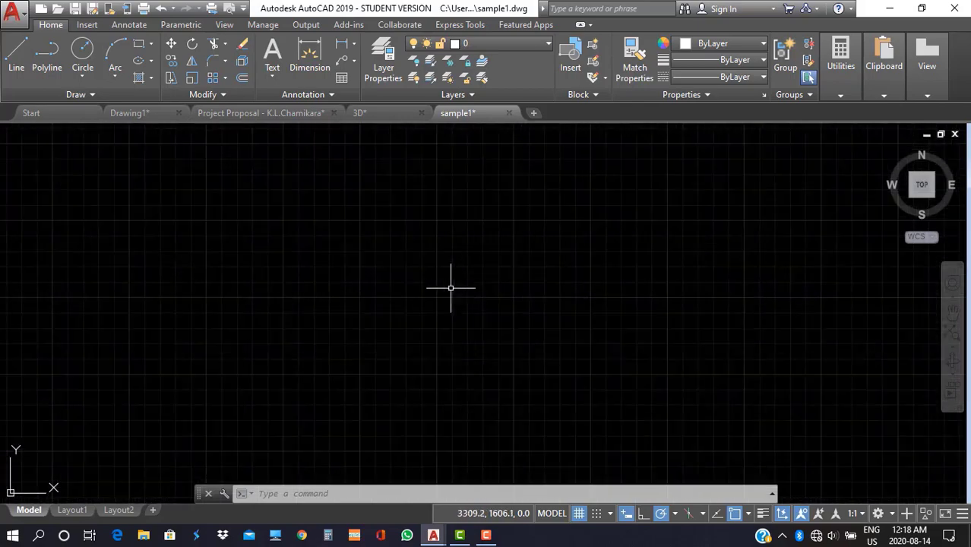
scroll(451, 288, "down", 3)
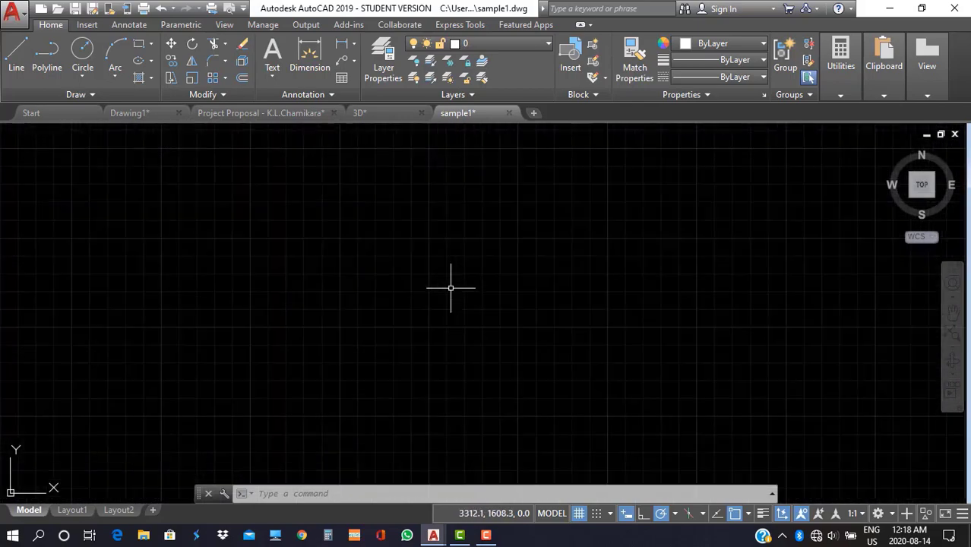
scroll(450, 288, "down", 8)
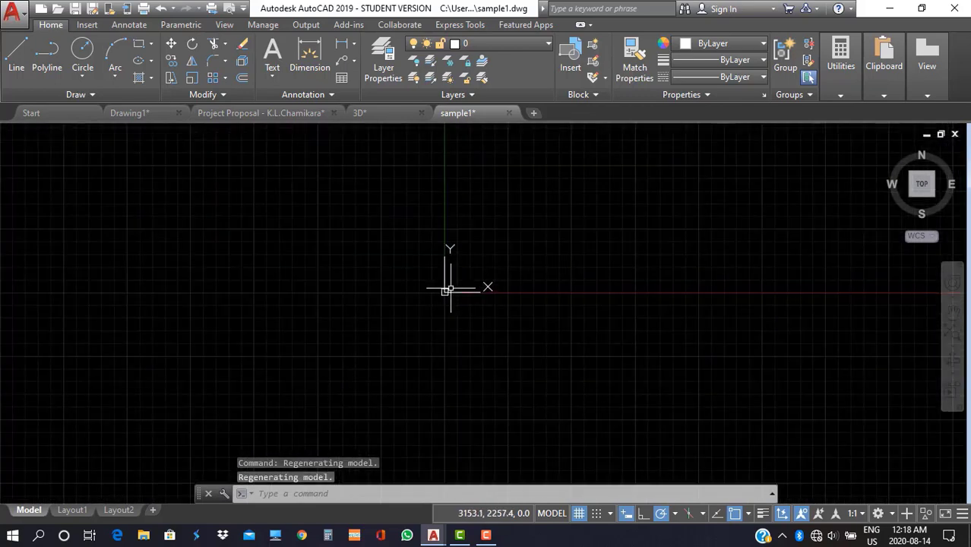
scroll(450, 288, "down", 5)
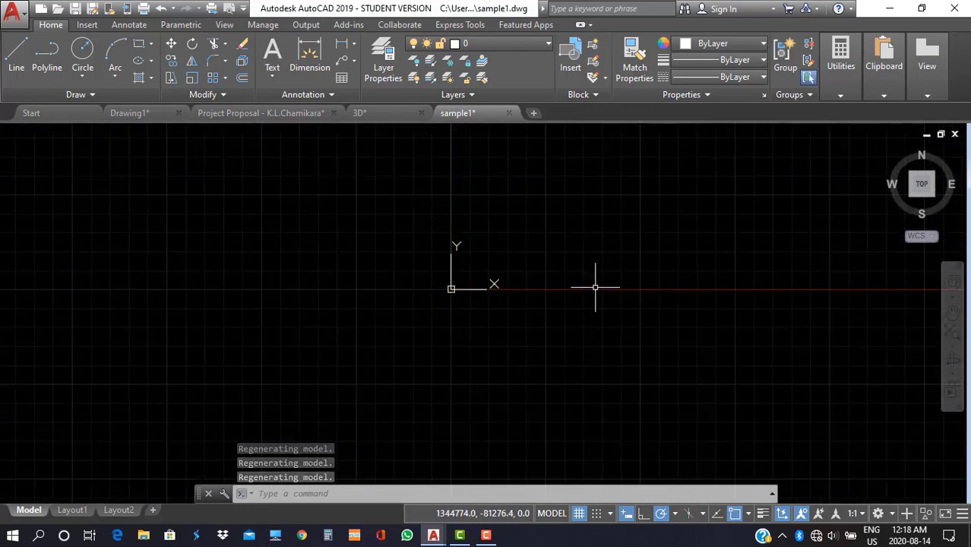
Zoom far out in the Project Proposal drawing, fit the house drawings with Zoom Extents, and return to the sample1 drawing.
left_click(234, 113)
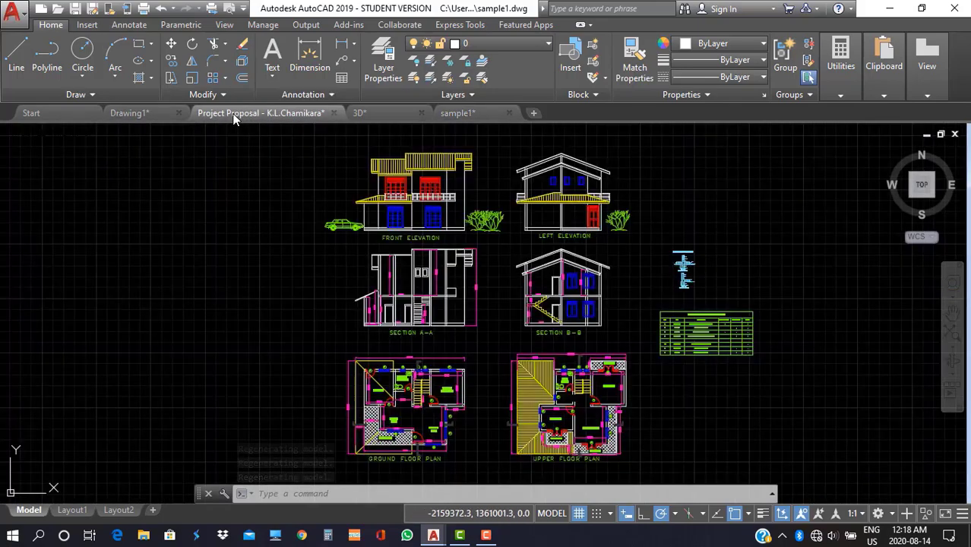
scroll(597, 326, "up", 5)
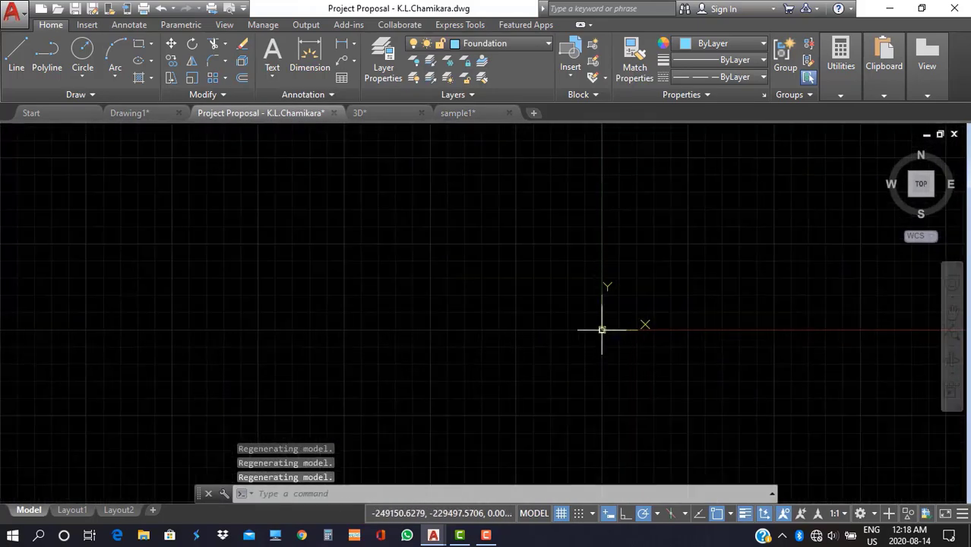
scroll(602, 329, "down", 15)
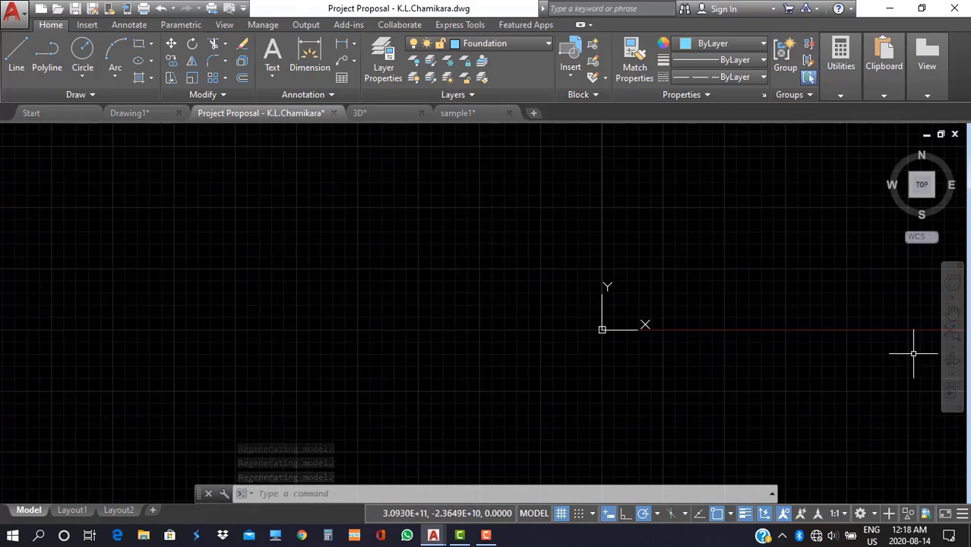
left_click(952, 336)
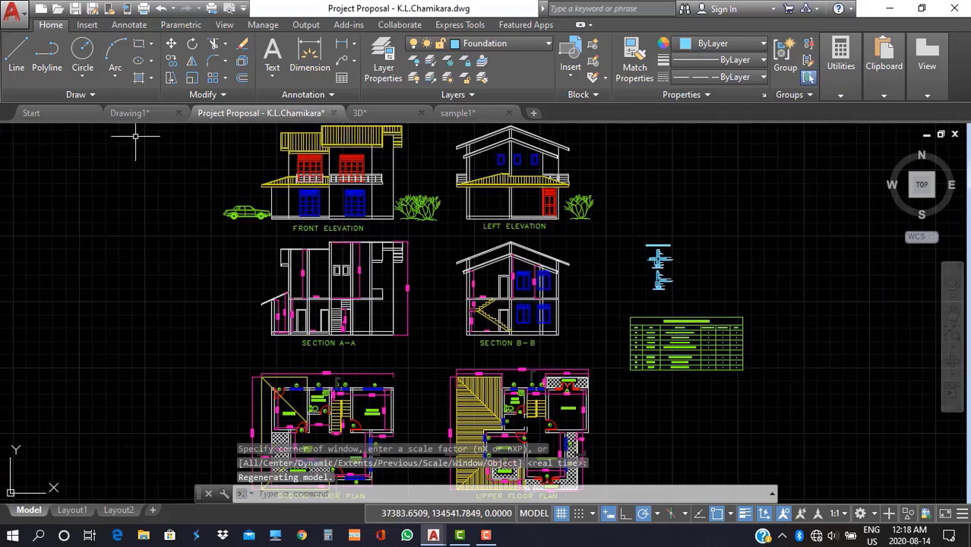
left_click(459, 113)
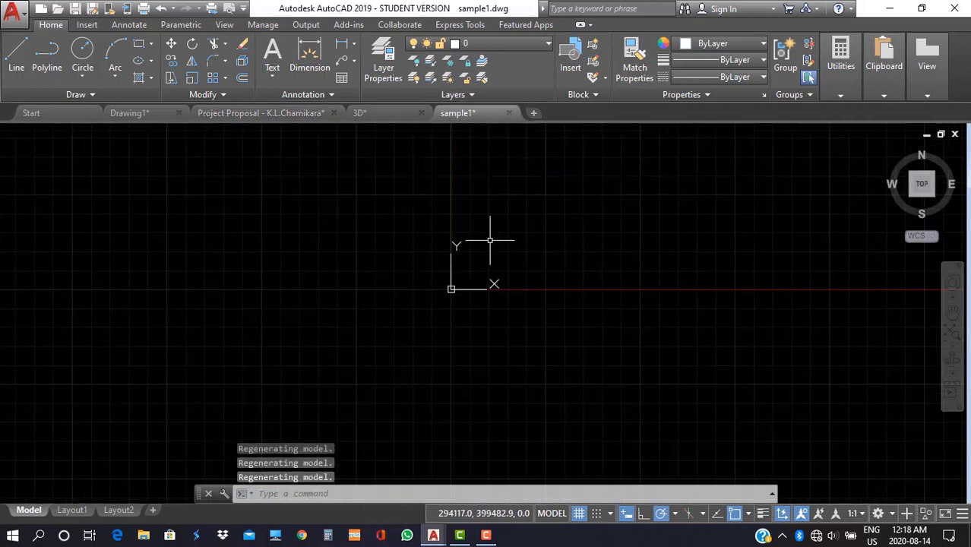
View the house drawings in the Project Proposal drawing as a size reference and return to the sample1 drawing.
scroll(518, 228, "up", 3)
scroll(513, 268, "down", 2)
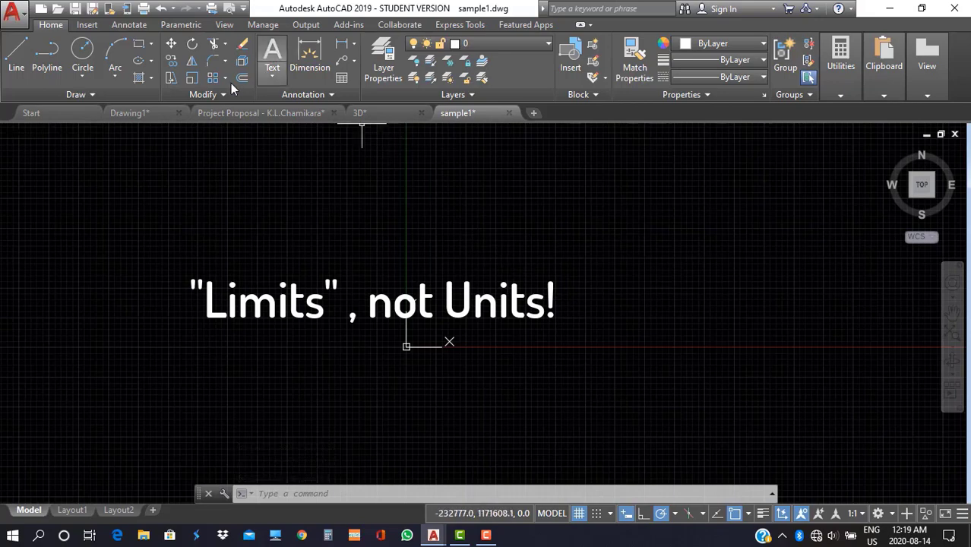
left_click(253, 111)
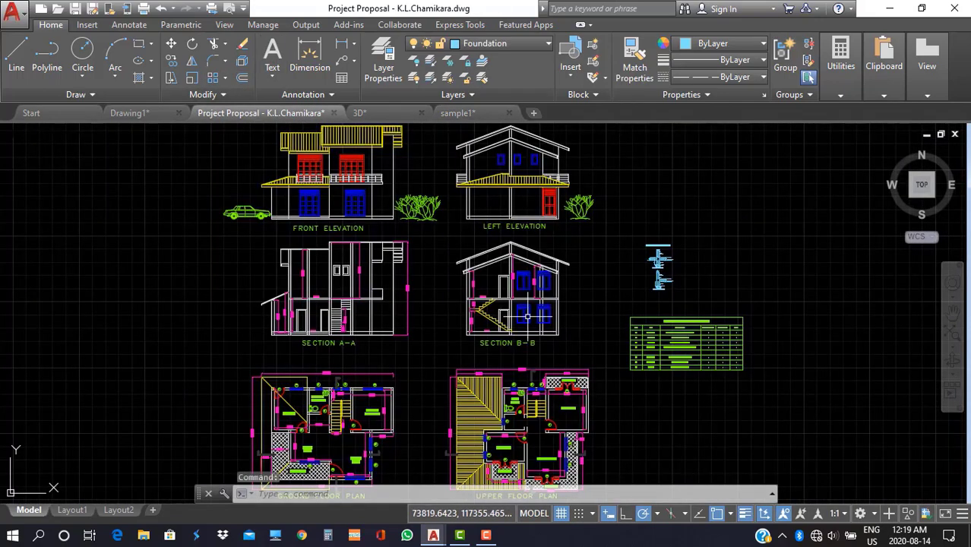
left_click(475, 113)
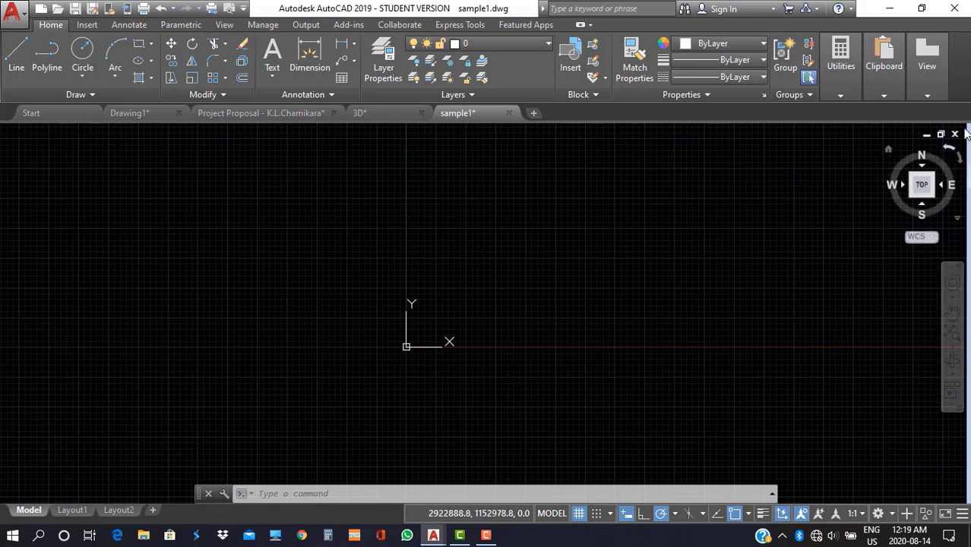
Set the model space limits with the lower left corner at 0,0 and the upper right corner at 36000,27000.
left_click(300, 495)
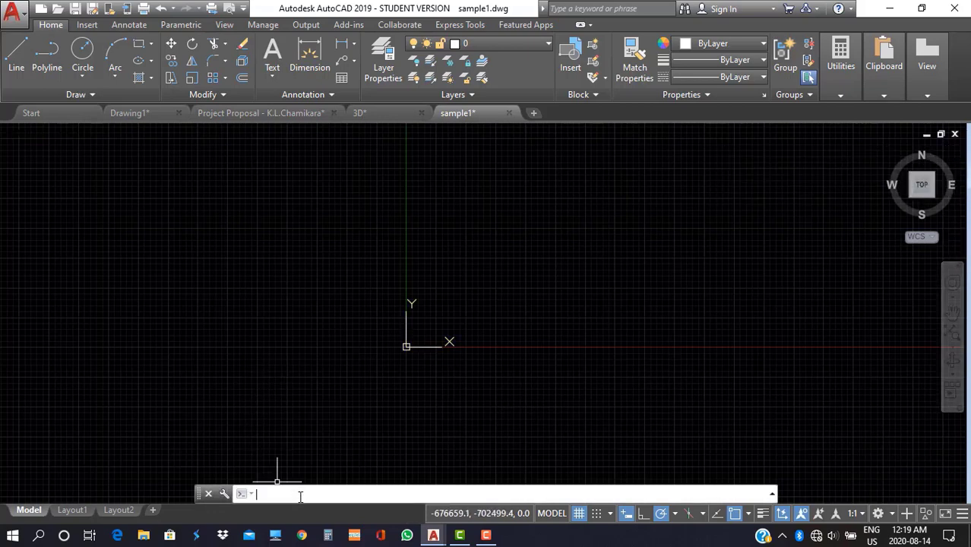
type("limi")
key("Return")
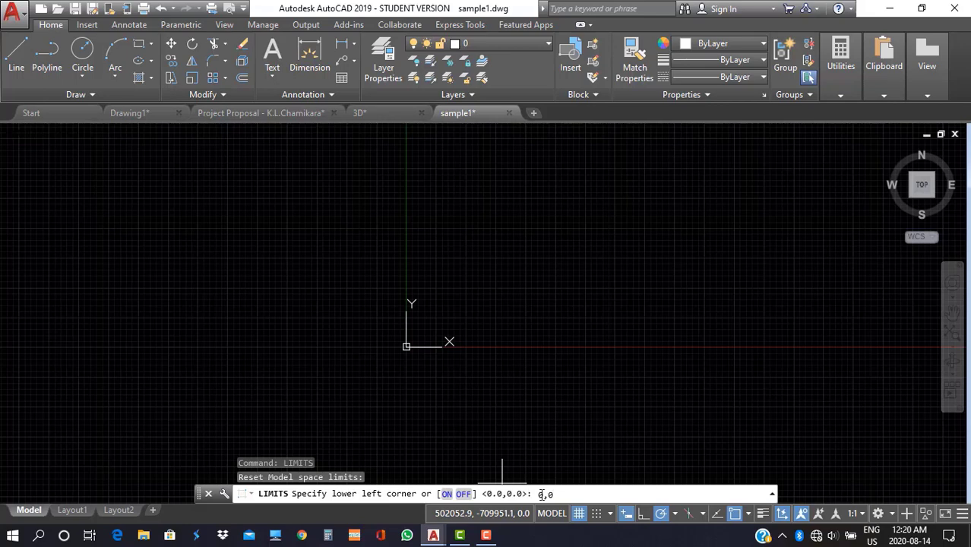
key("Return")
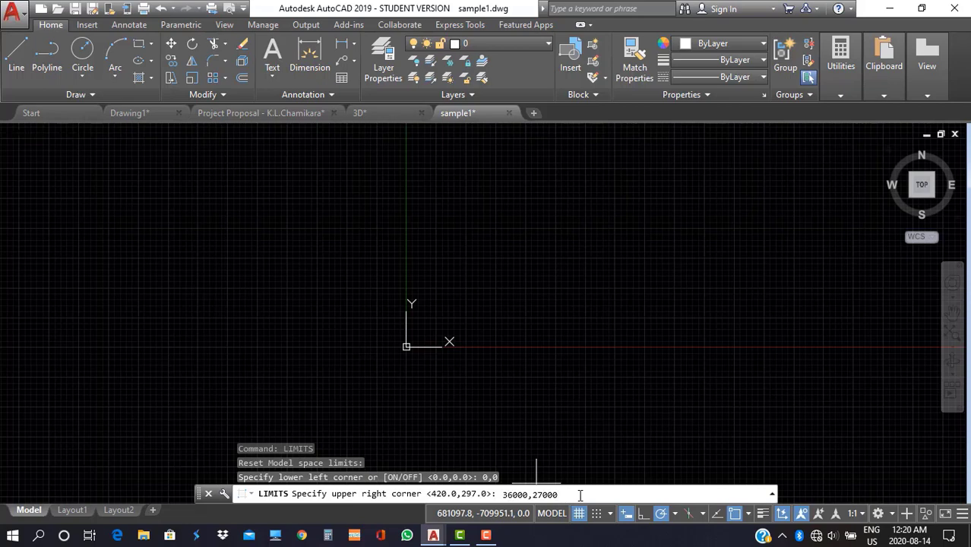
key("Return")
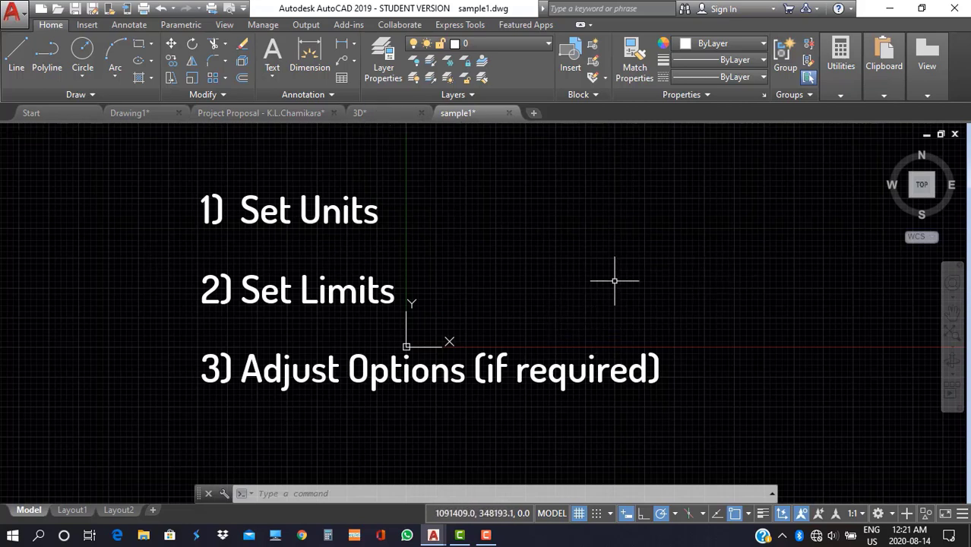
Open the program options with the OPTIONS command and bring up the drawing window color settings.
left_click(281, 495)
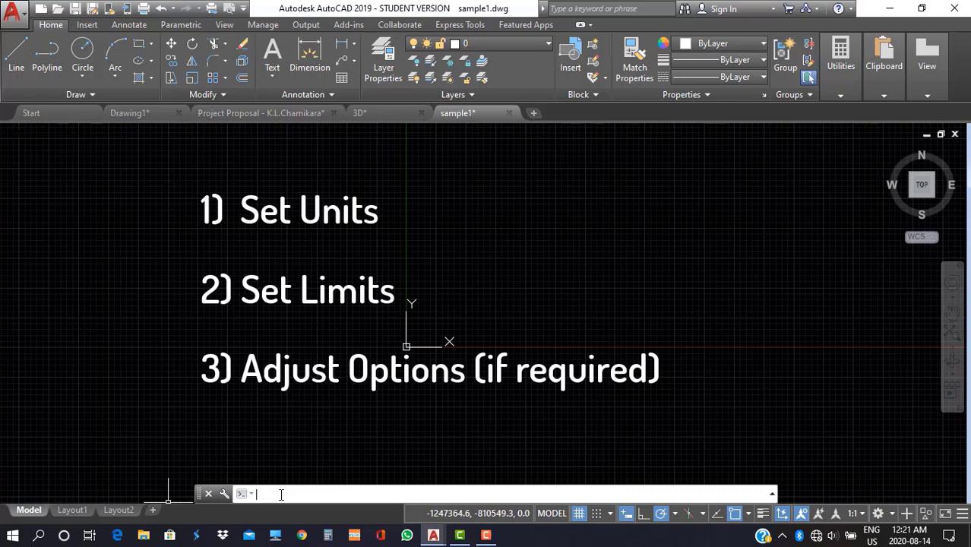
type("op")
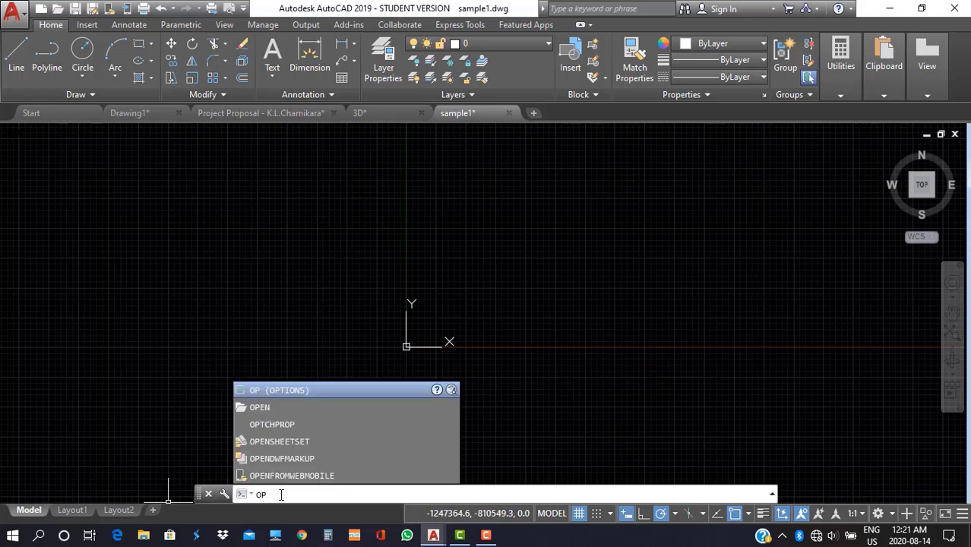
type("tions")
key("Return")
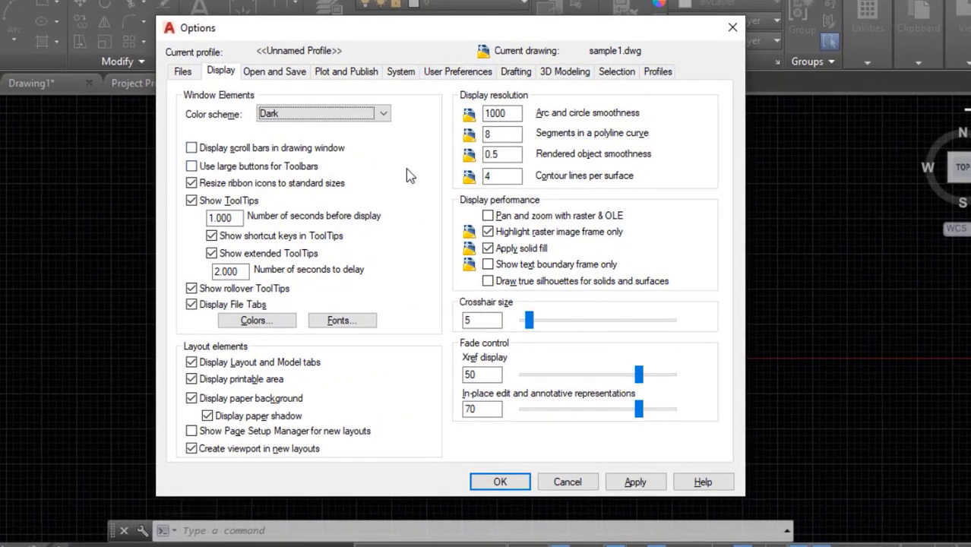
left_click_drag(422, 45, 310, 57)
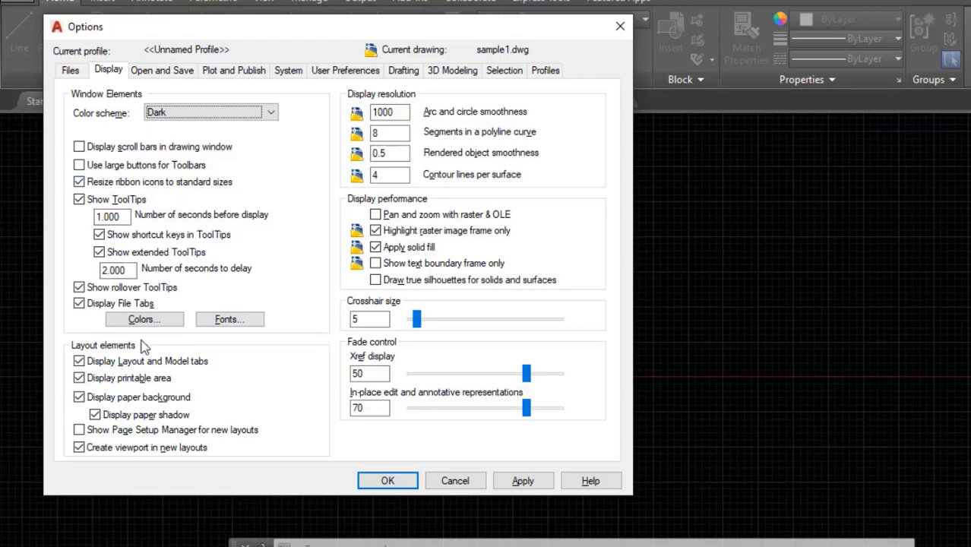
left_click(144, 319)
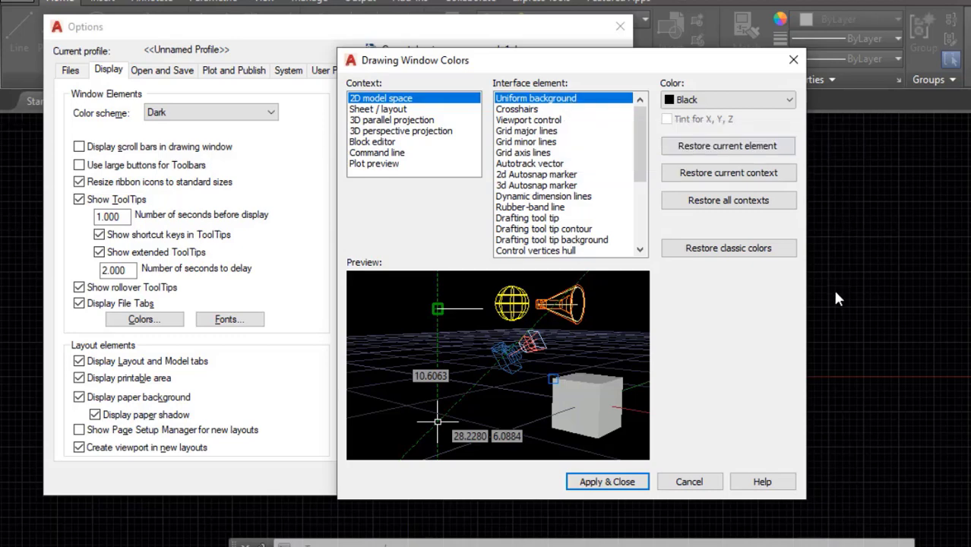
Try White as the uniform background of 2D model space and look at the custom color palette.
left_click(735, 105)
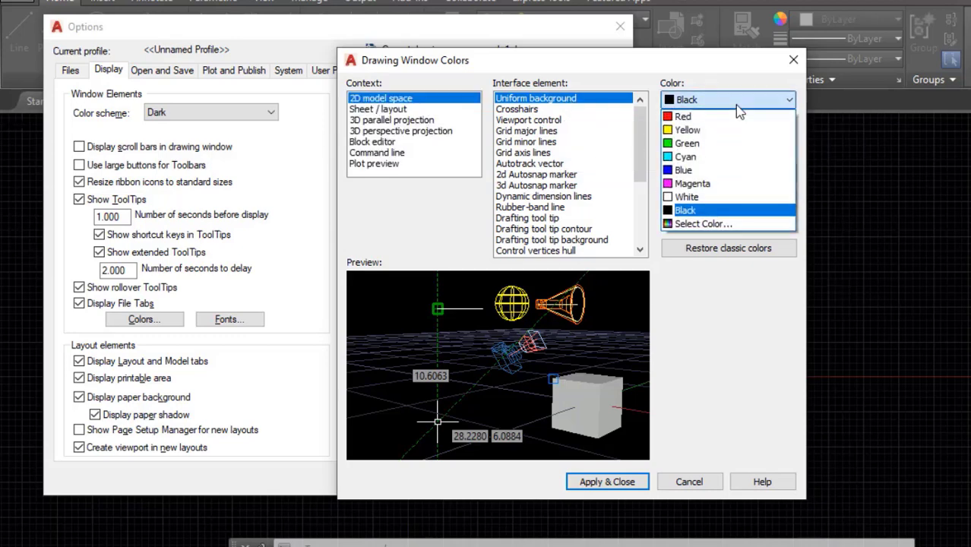
left_click(684, 197)
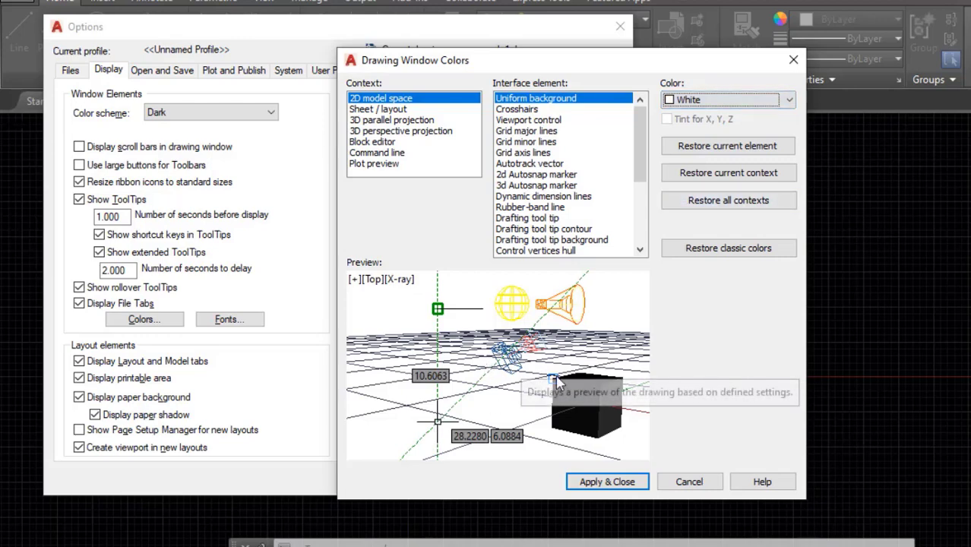
left_click(789, 101)
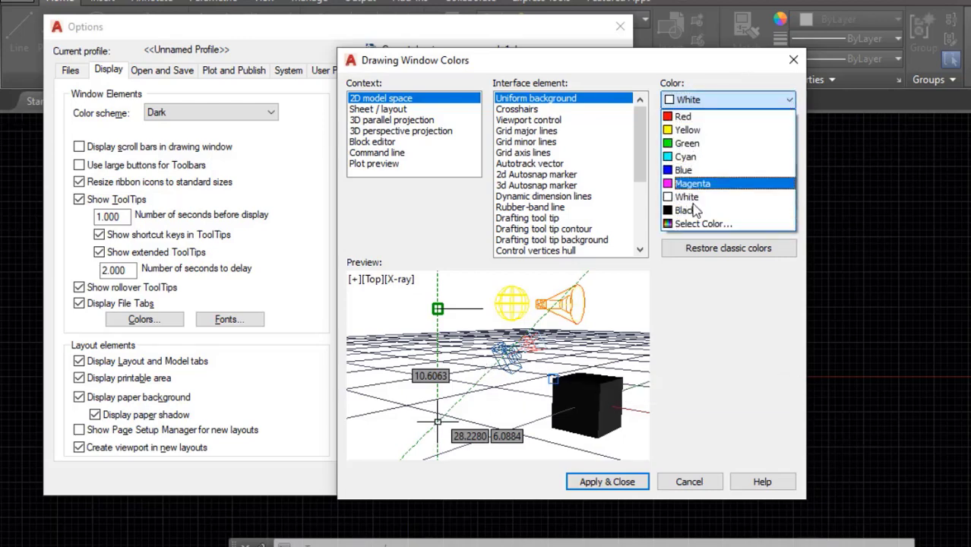
left_click(703, 224)
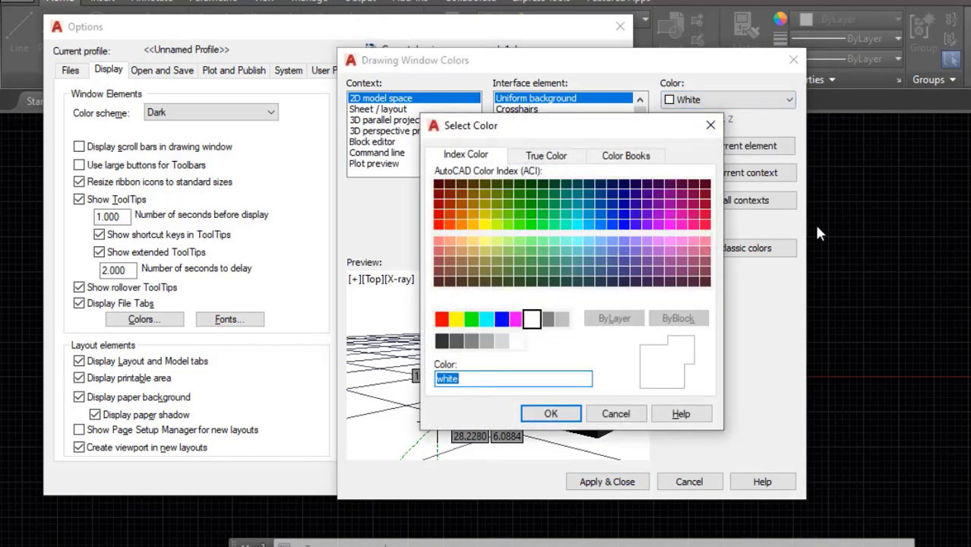
left_click(710, 126)
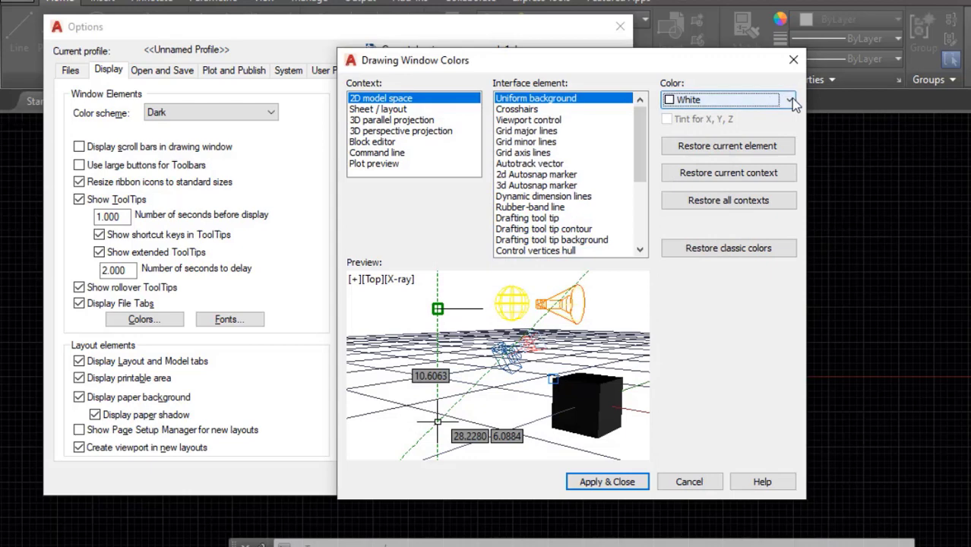
Set the uniform background of 2D model space to Black and apply the window colors.
left_click(791, 100)
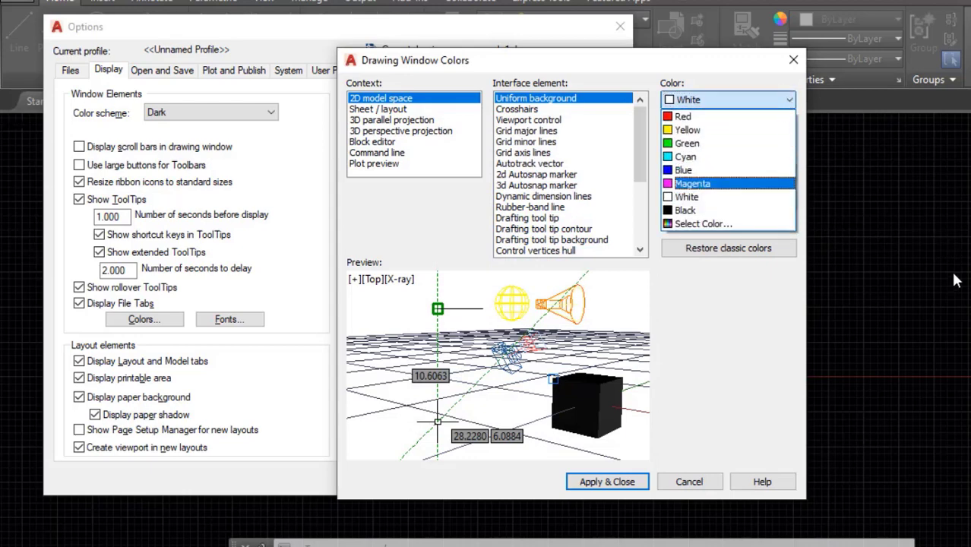
left_click(687, 210)
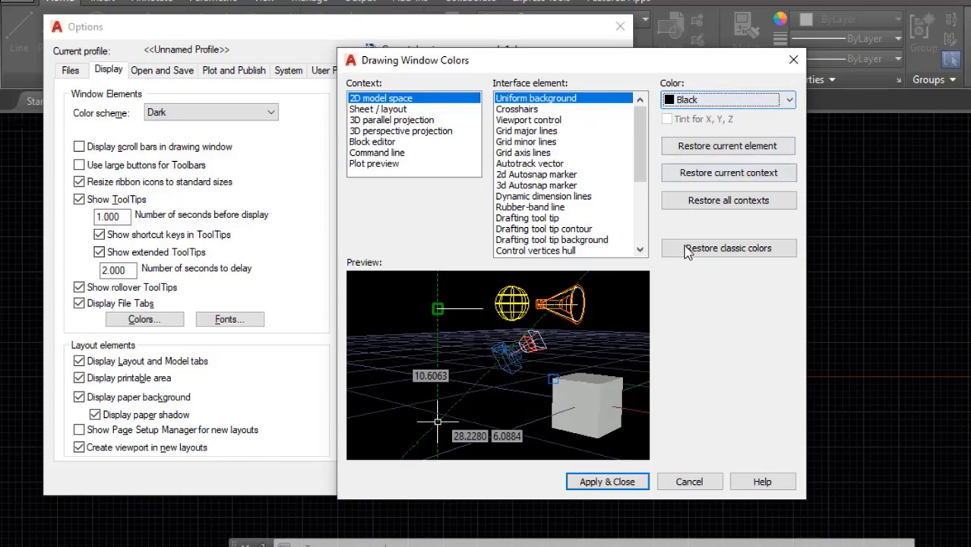
left_click(600, 482)
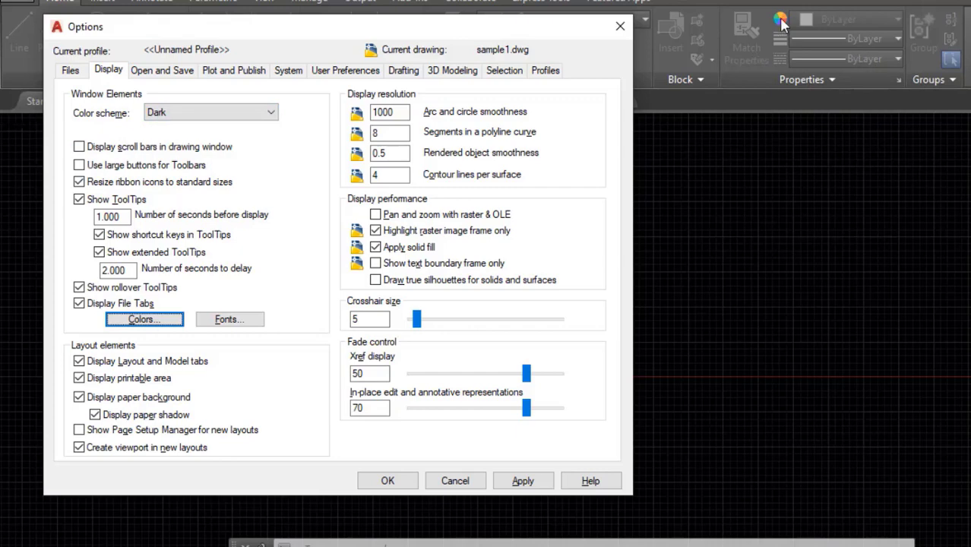
Check the available color schemes, keep Dark, and accept the options.
left_click(266, 114)
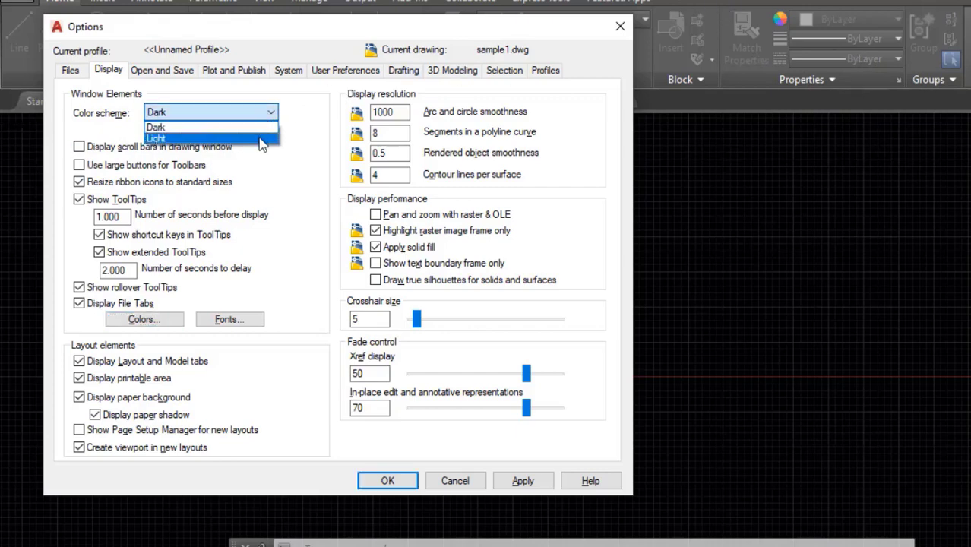
left_click(301, 161)
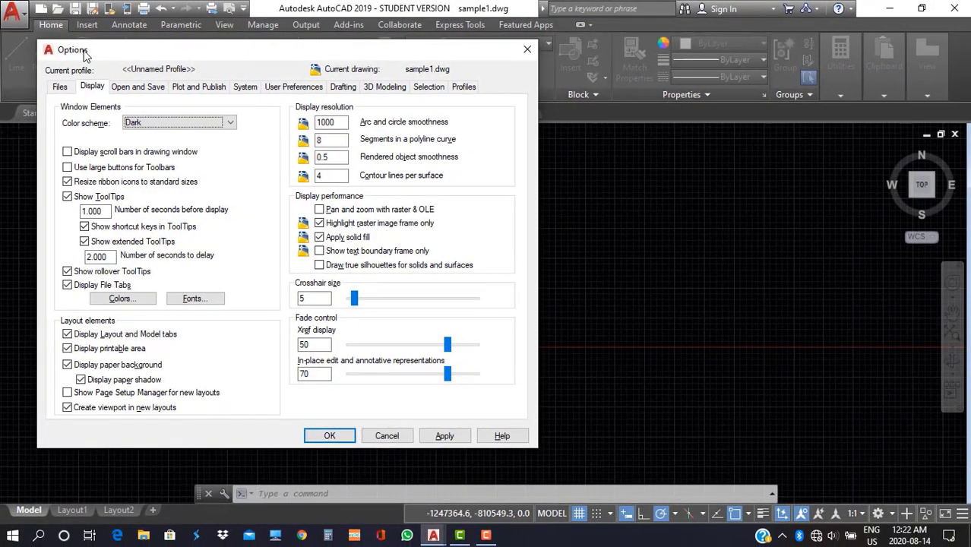
left_click(326, 437)
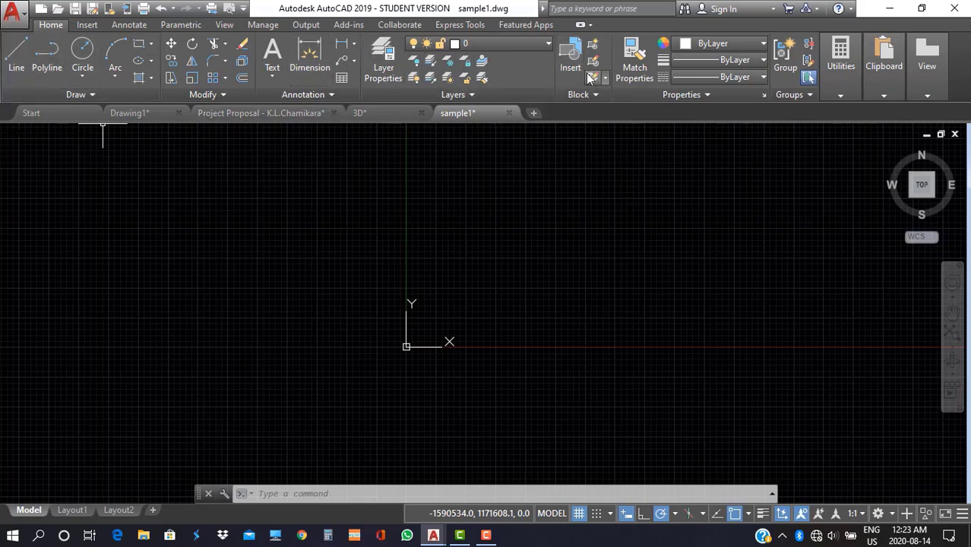
Draw an irregular eight-sided outline with the Line command above and to the right of the origin, finishing with the Close option.
left_click(17, 59)
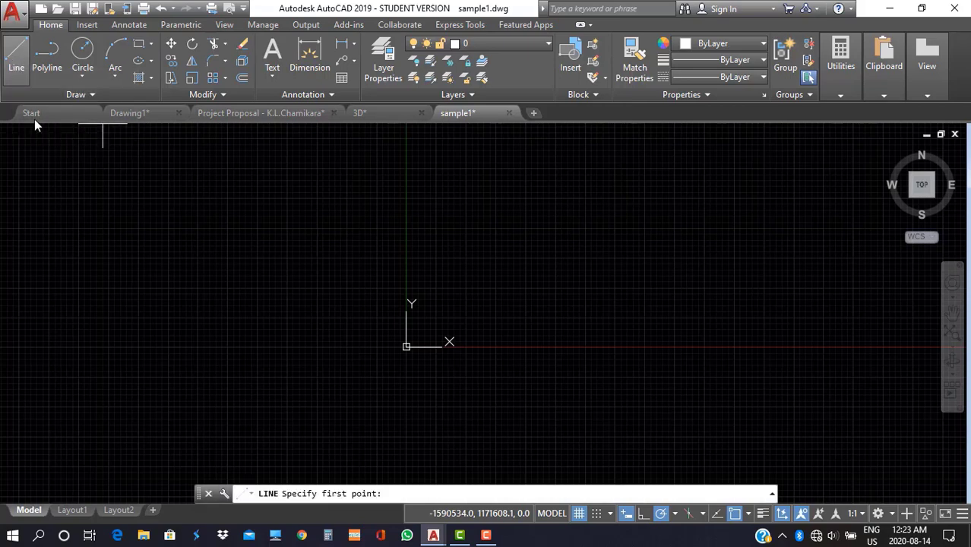
left_click(437, 218)
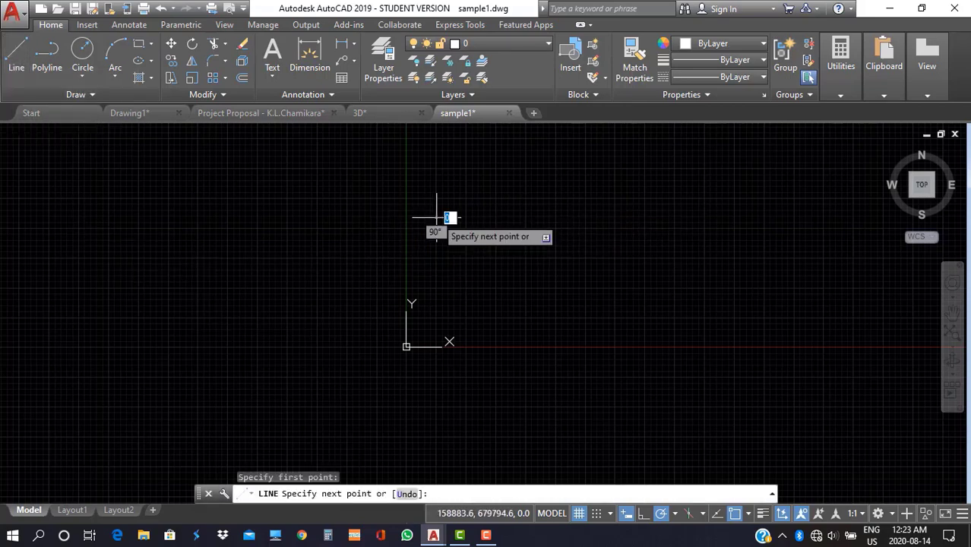
left_click(587, 255)
left_click(682, 188)
left_click(708, 287)
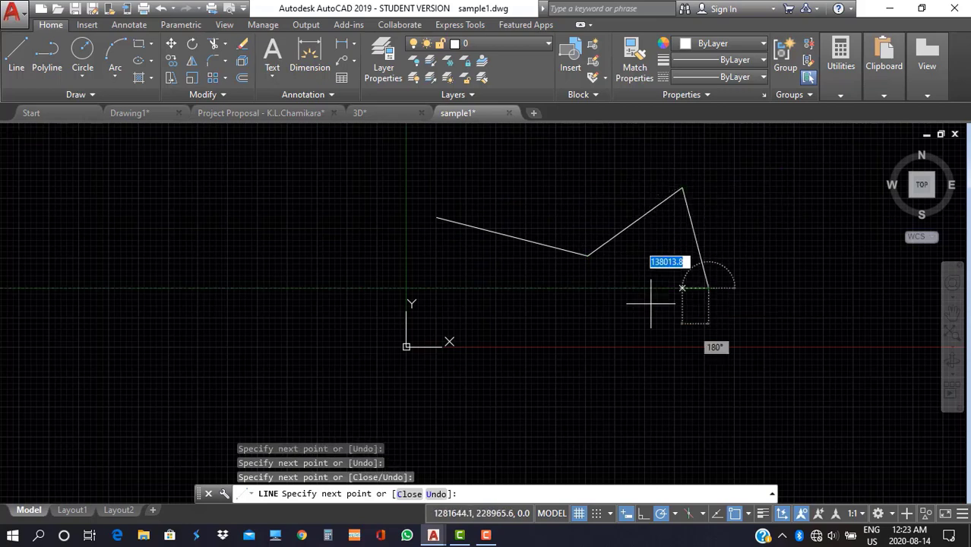
left_click(621, 310)
left_click(525, 318)
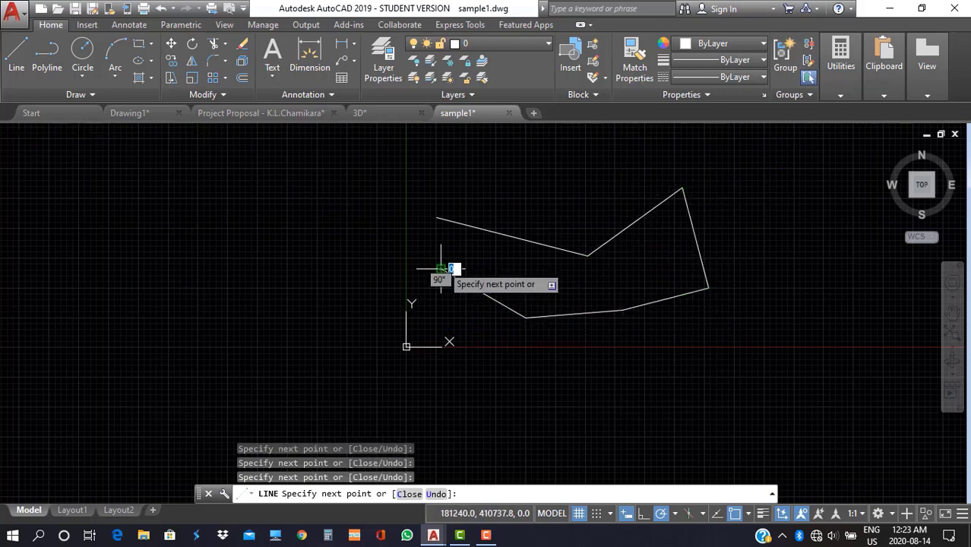
left_click(439, 268)
left_click(424, 226)
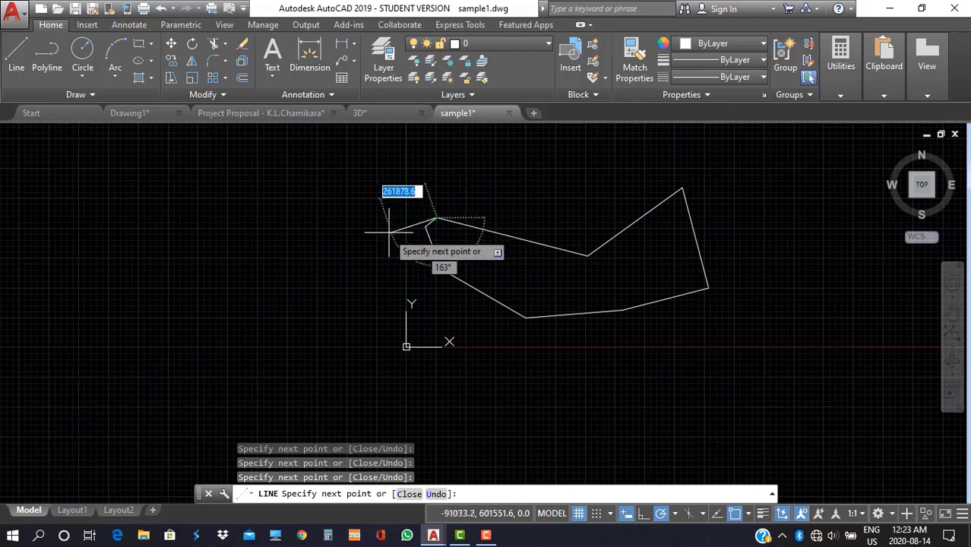
type("c")
key("Return")
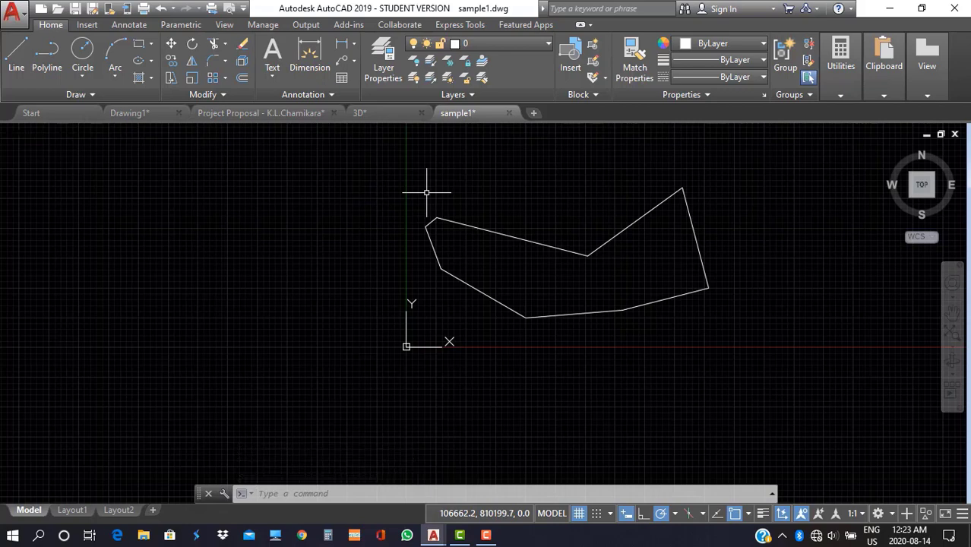
type("l")
key("Return")
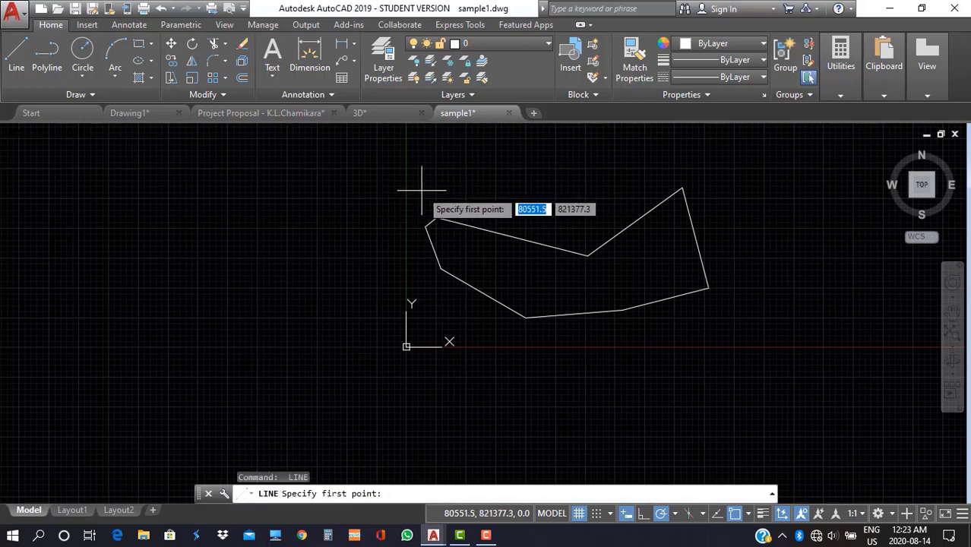
left_click(416, 186)
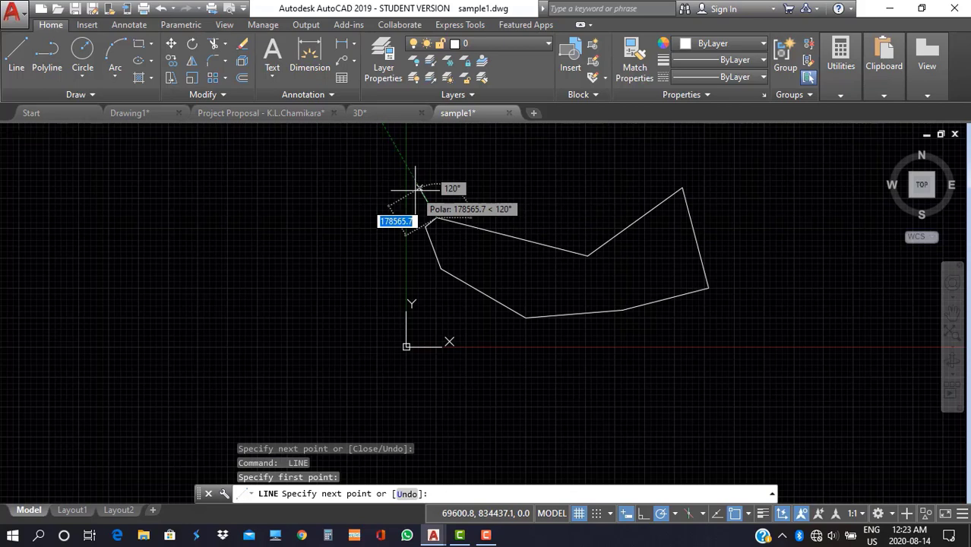
key("Return")
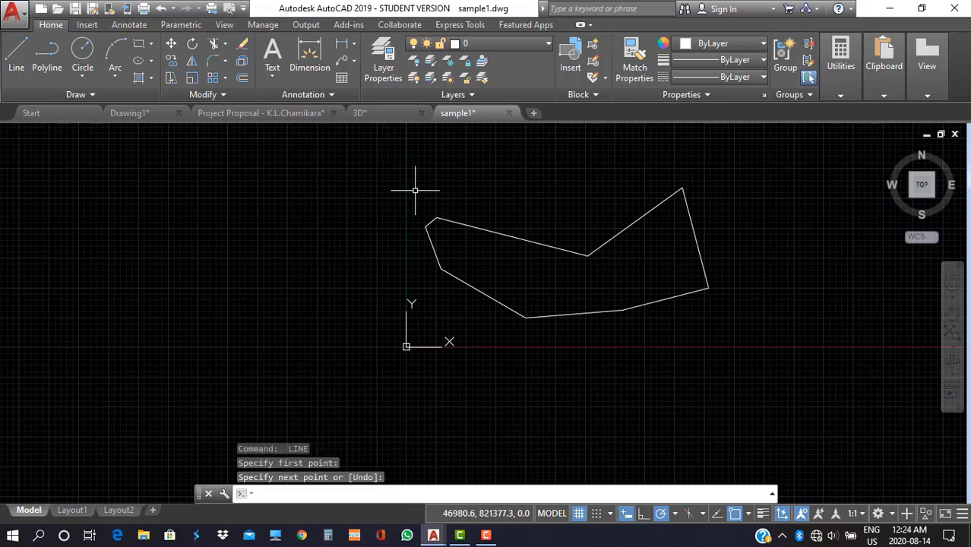
Draw a single slanted line to the left of the Y axis, sloping down to the left, and end the Line command.
key("Return")
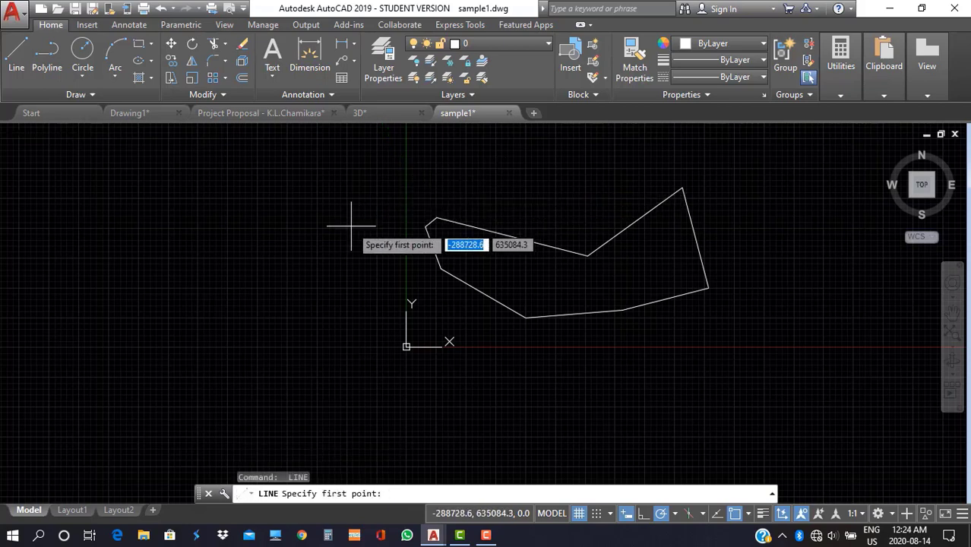
left_click(351, 226)
left_click(185, 286)
key("Return")
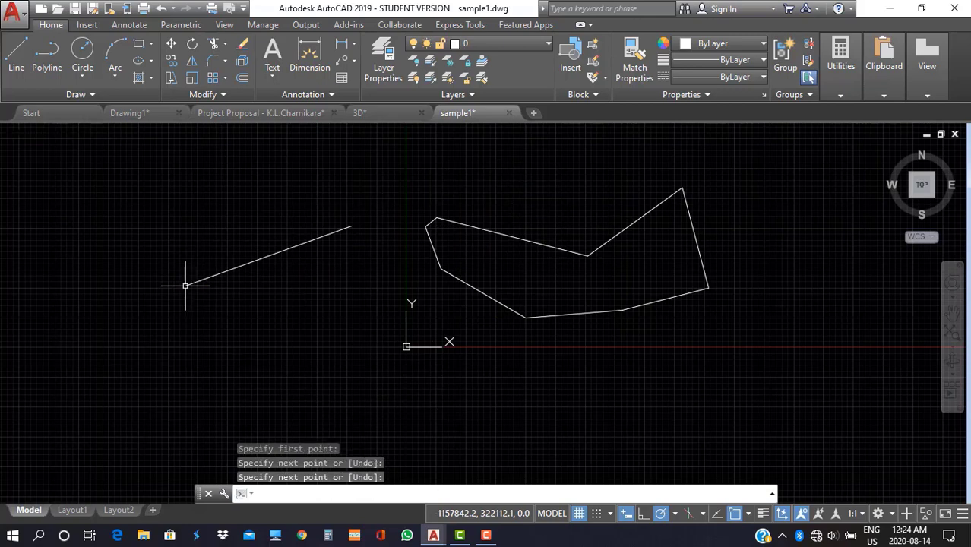
key("Escape")
key("Escape")
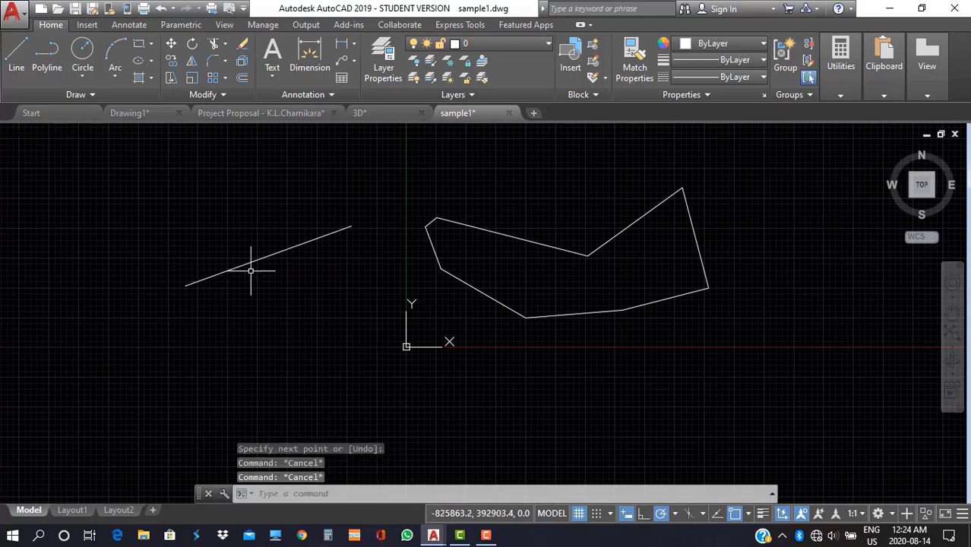
Draw an open zigzag polyline of six segments below the irregular outline, rising to the right across the X axis.
left_click(52, 68)
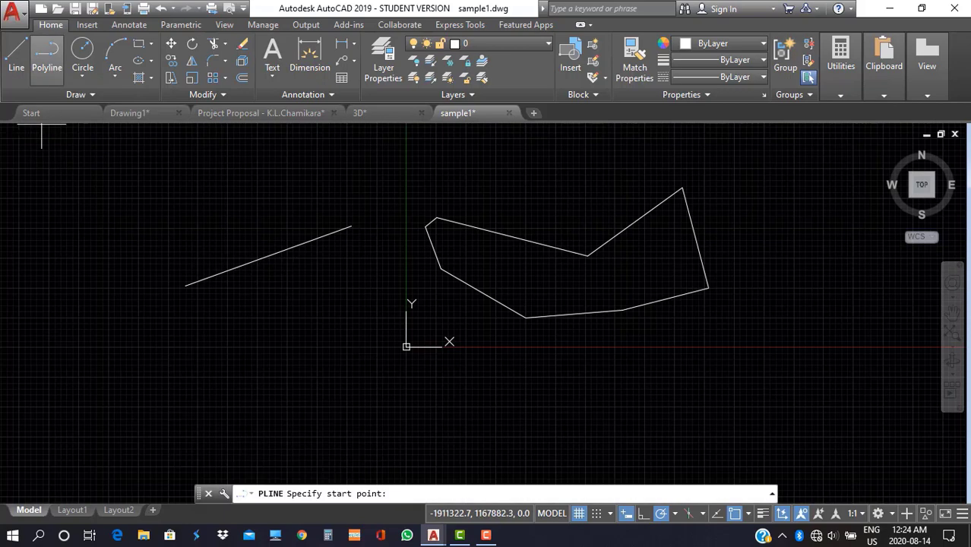
left_click(575, 409)
left_click(658, 363)
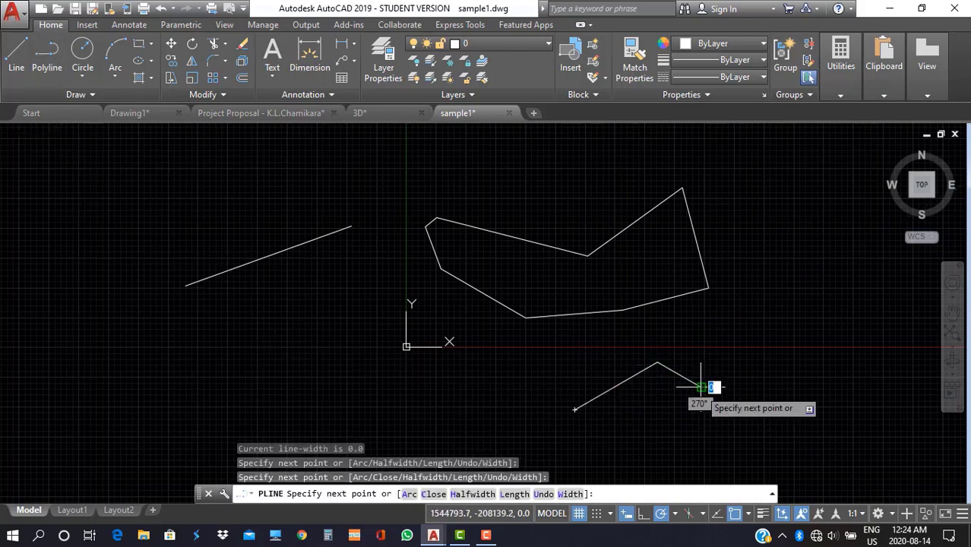
left_click(700, 386)
left_click(749, 343)
left_click(785, 372)
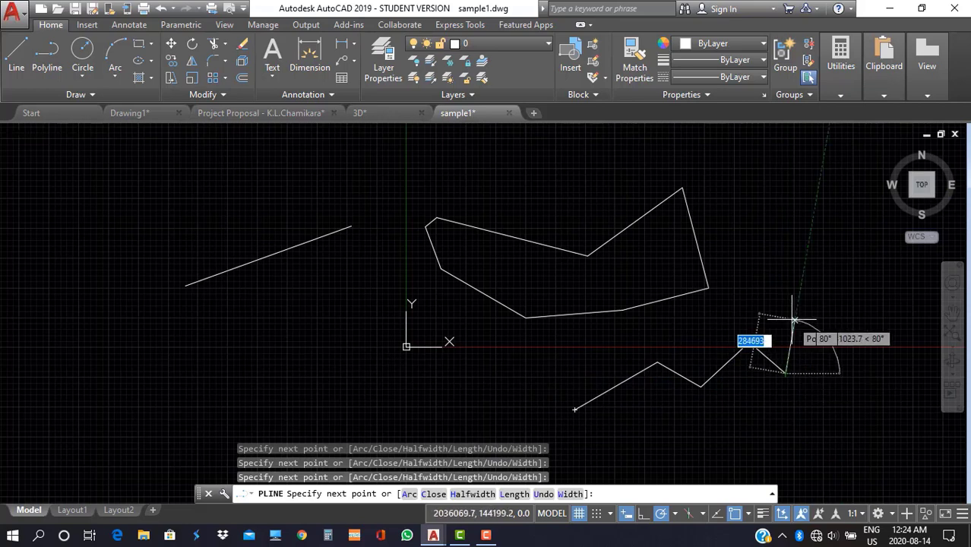
left_click(795, 321)
left_click(823, 332)
key("Return")
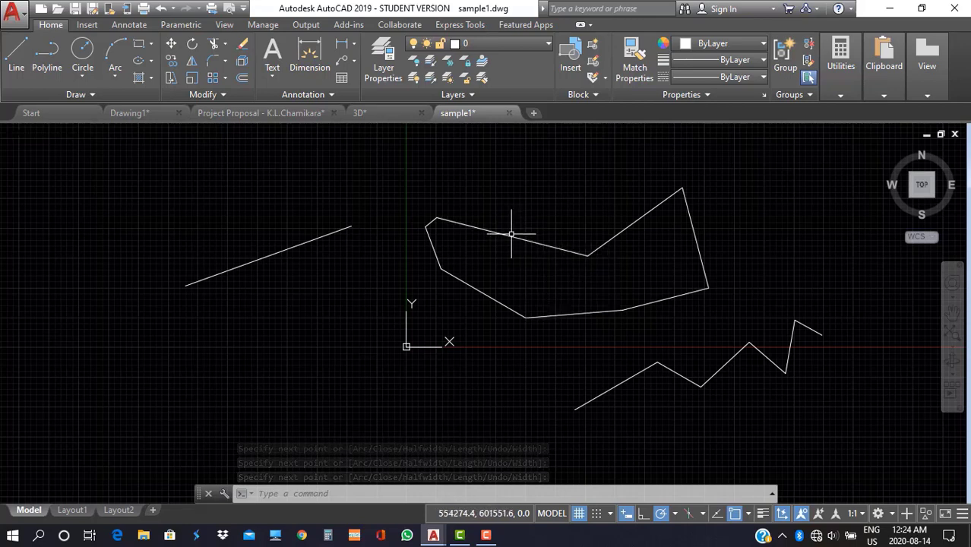
Select the outline's two upper segments and its right edge one by one to examine them as separate lines, and clear the selection.
left_click(512, 237)
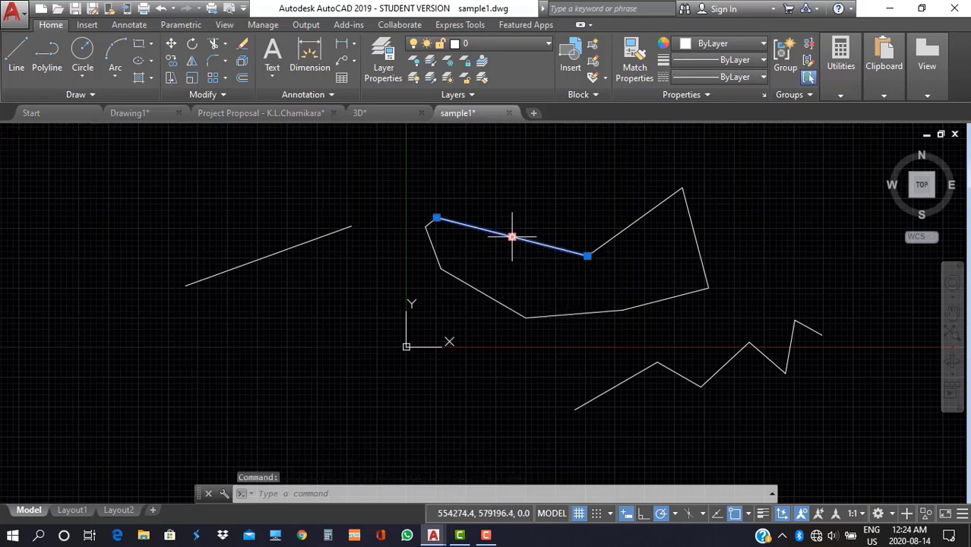
left_click(636, 211)
left_click(640, 218)
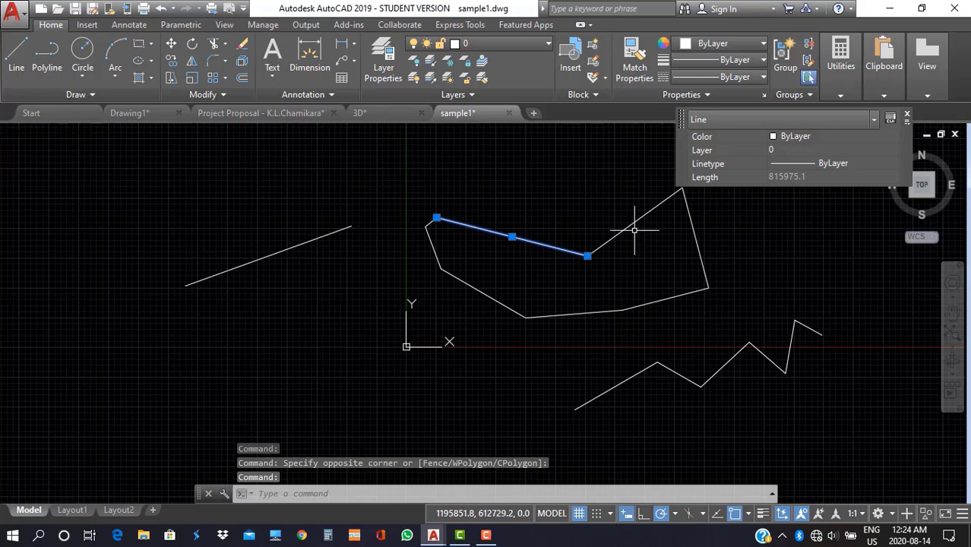
left_click(632, 224)
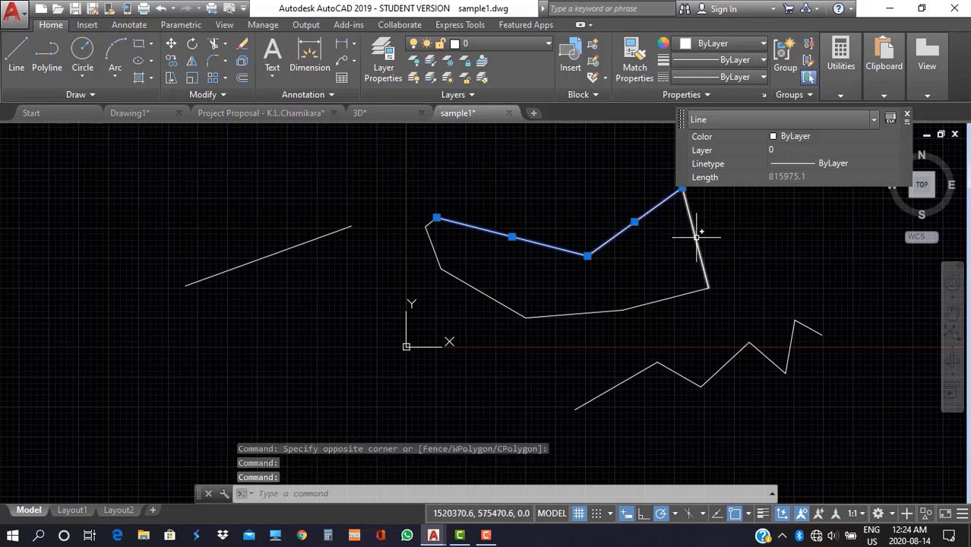
left_click(695, 238)
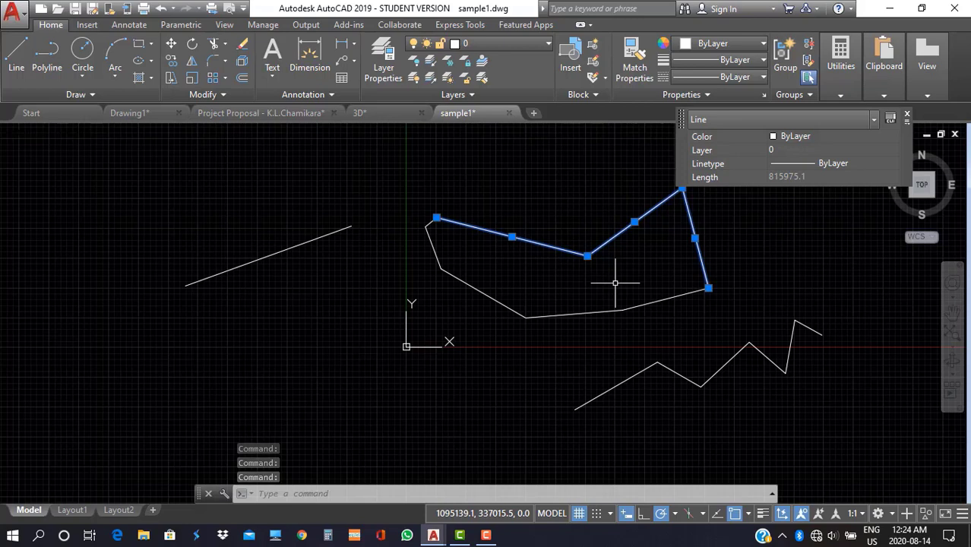
key("Escape")
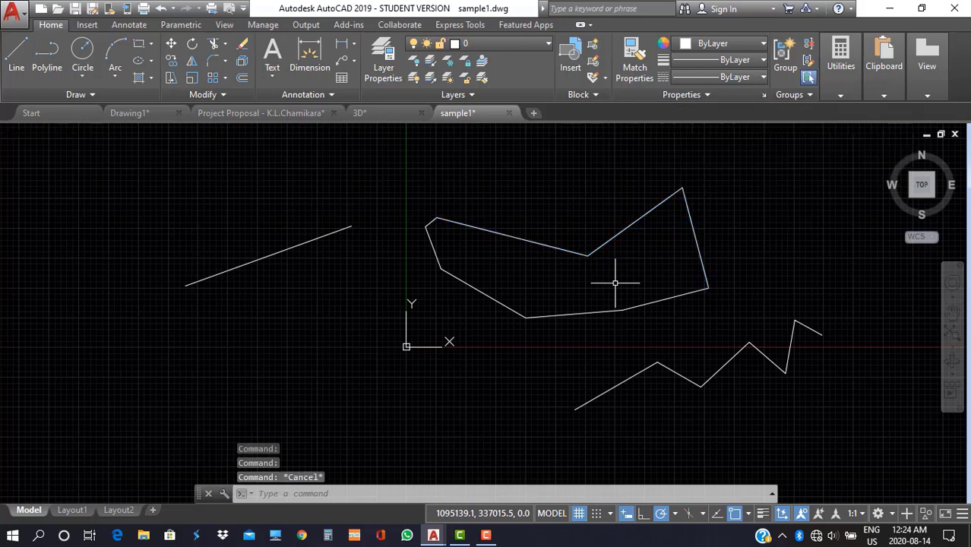
Delete only the upper-right slanted segment of the irregular outline, leaving its other lines in place.
left_click(511, 237)
left_click(640, 219)
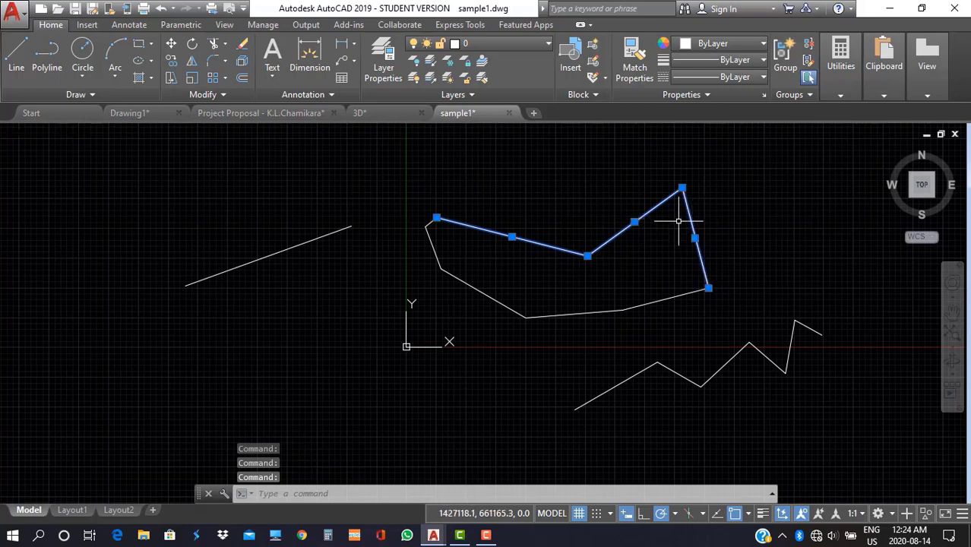
key("Escape")
left_click(635, 221)
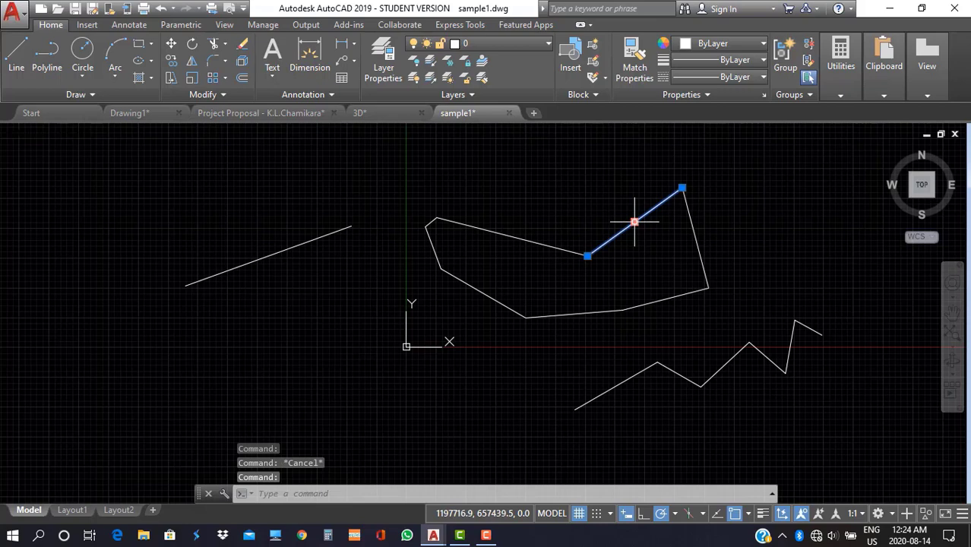
key("Delete")
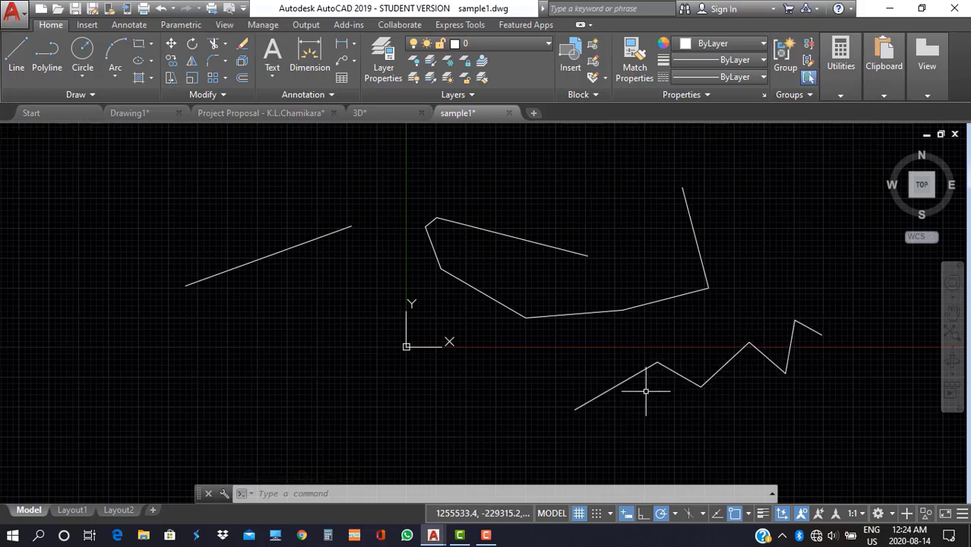
Erase the whole zigzag polyline as one object and undo the erasure.
left_click(682, 375)
mouse_move(679, 374)
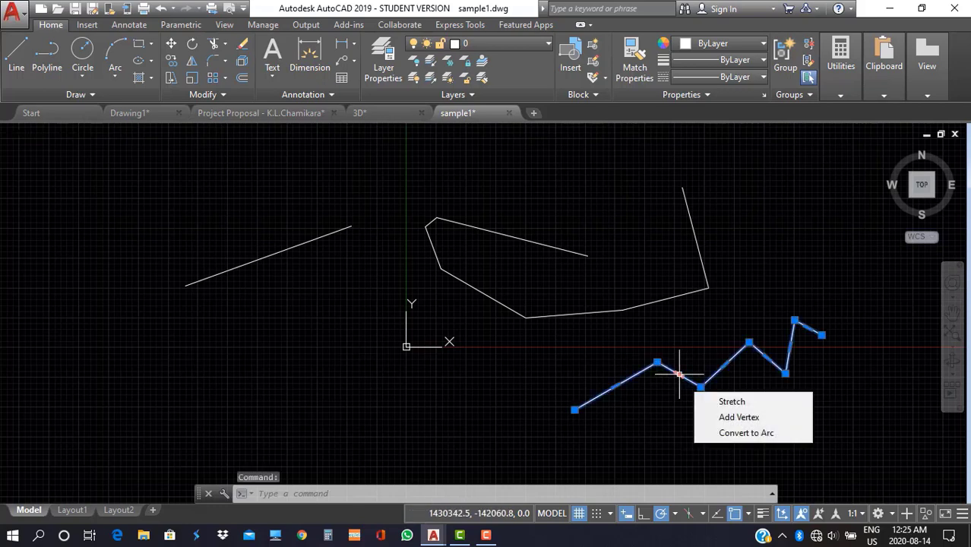
key("Delete")
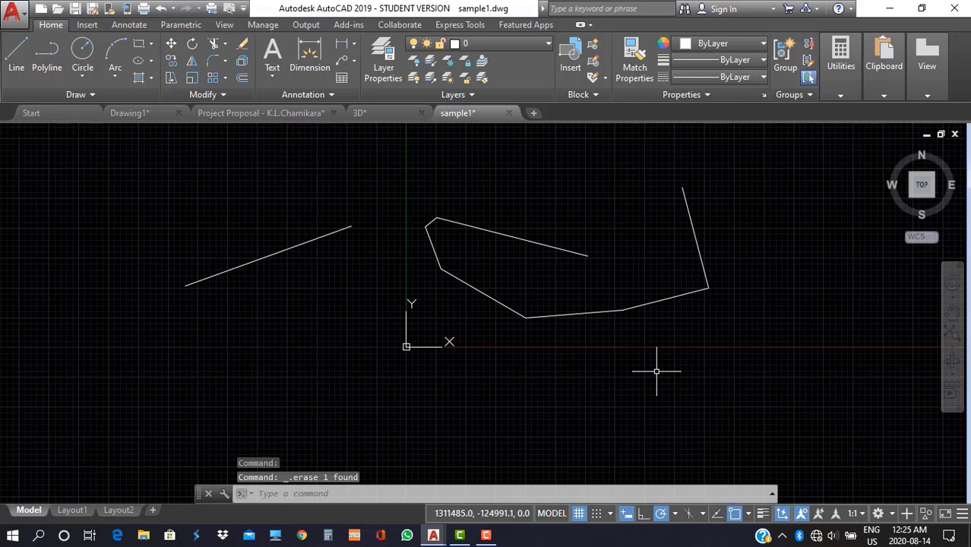
key("ctrl+z")
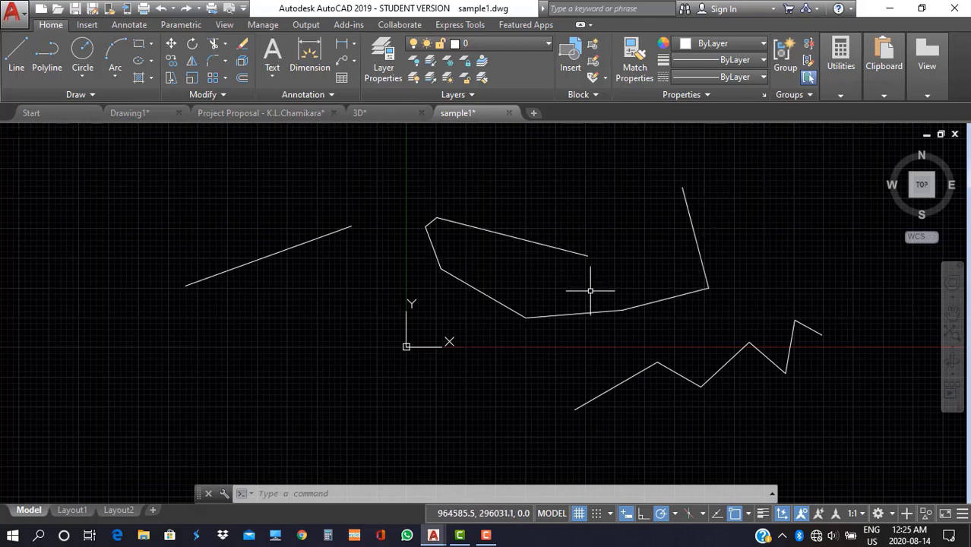
Explode the zigzag polyline into separate line segments with the EXPLODE command.
left_click(679, 374)
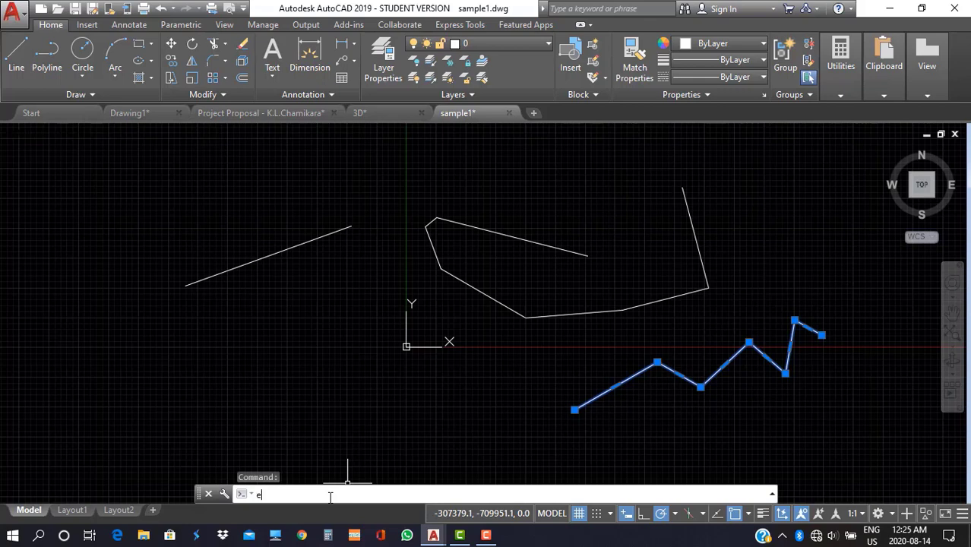
left_click(329, 497)
type("explode")
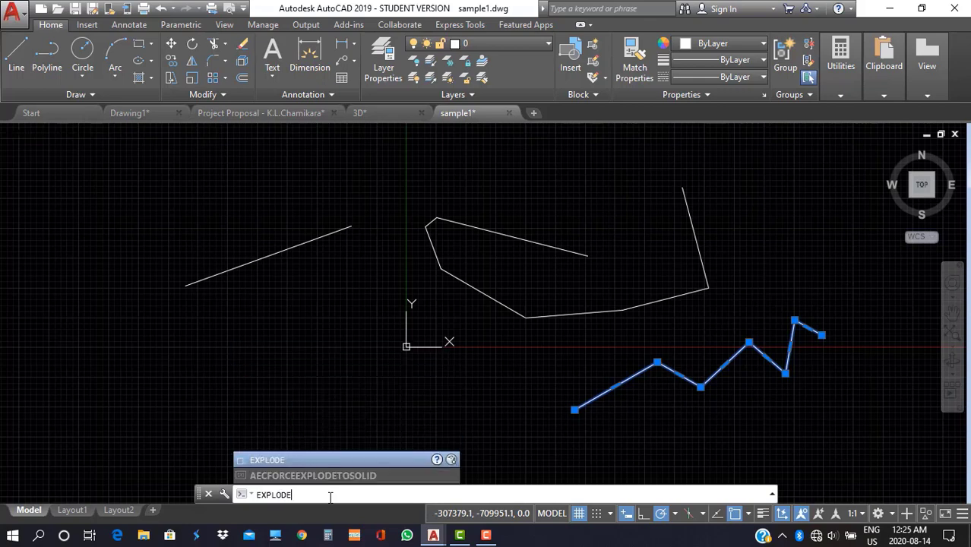
key("Return")
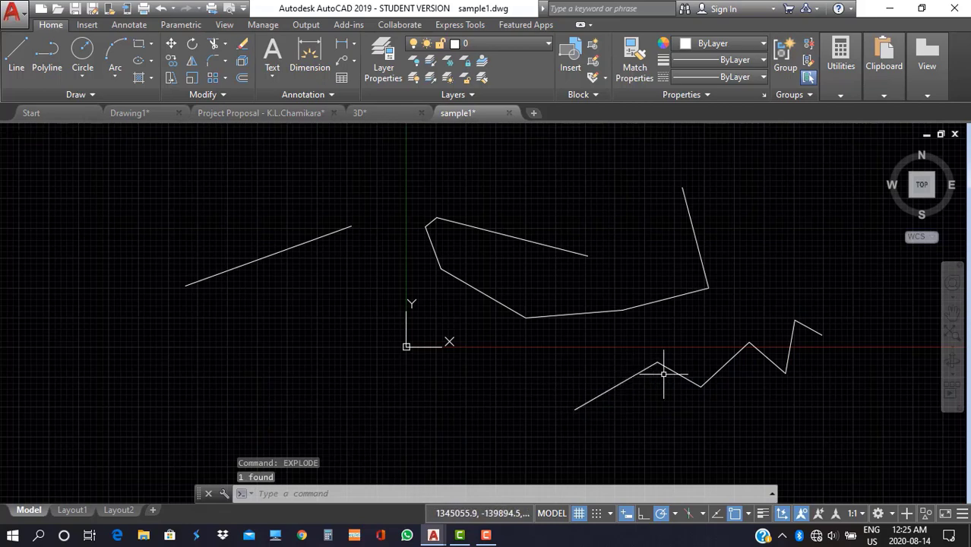
Select a single segment of the exploded zigzag to check it, clear the selection, and undo the Explode.
left_click(635, 373)
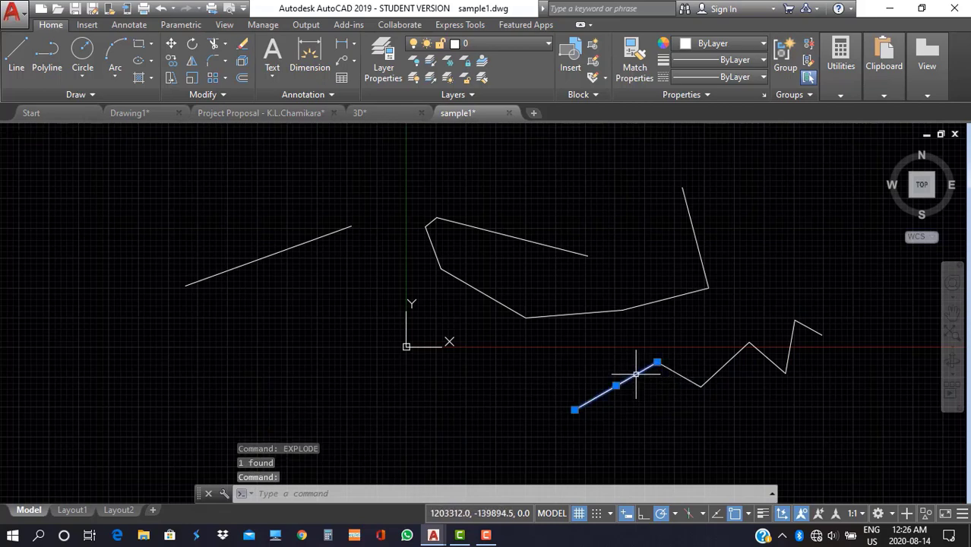
key("Escape")
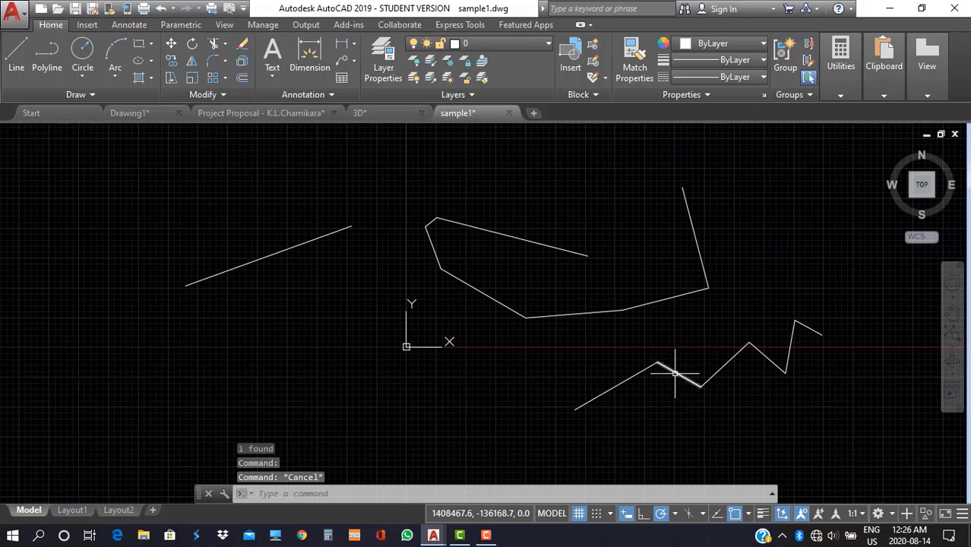
key("Escape")
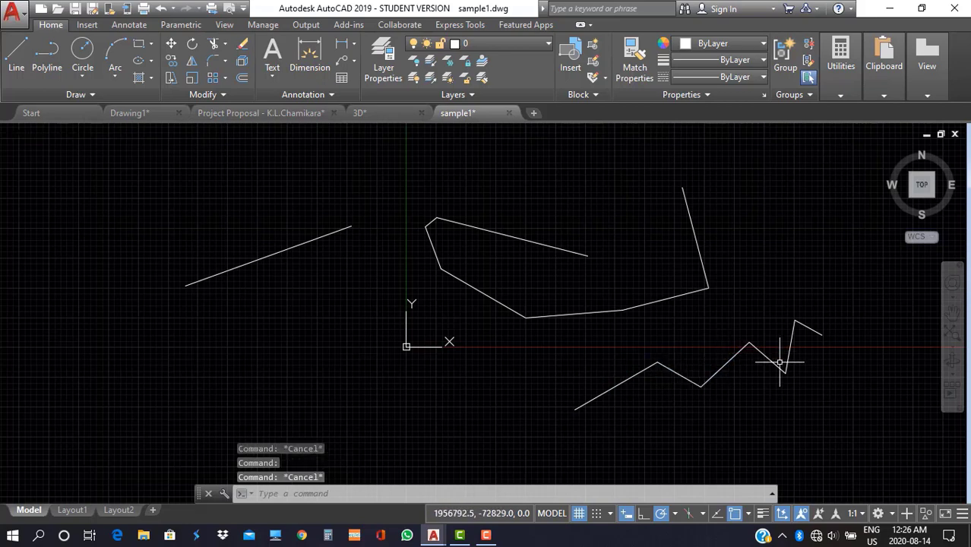
key("ctrl+z")
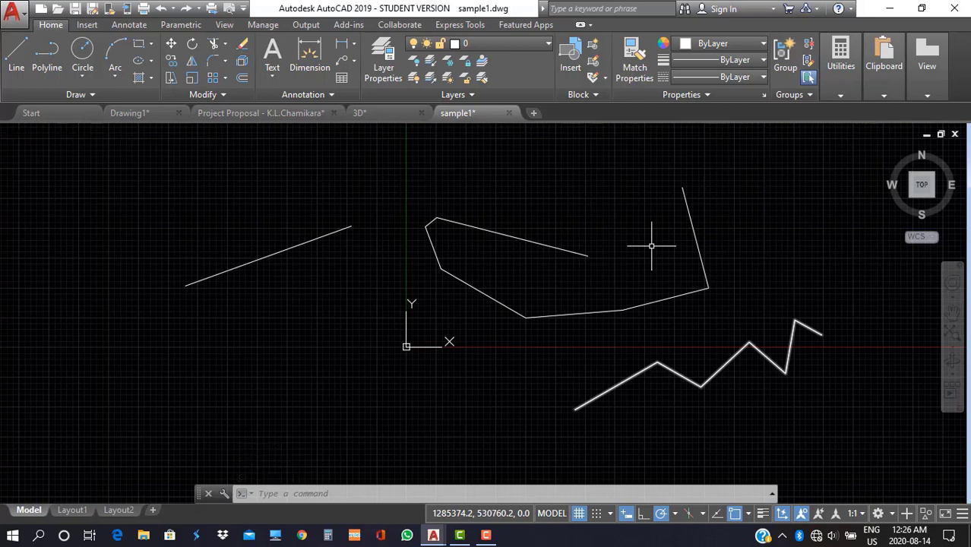
Select the outline's right edge, try window and crossing selections around its open corner, and clear the selection.
left_click(686, 209)
key("Escape")
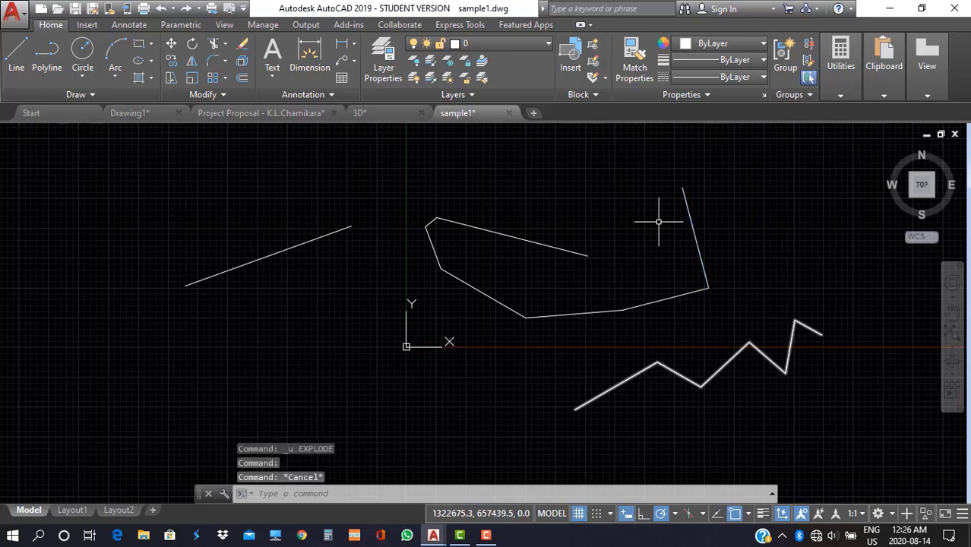
left_click(605, 173)
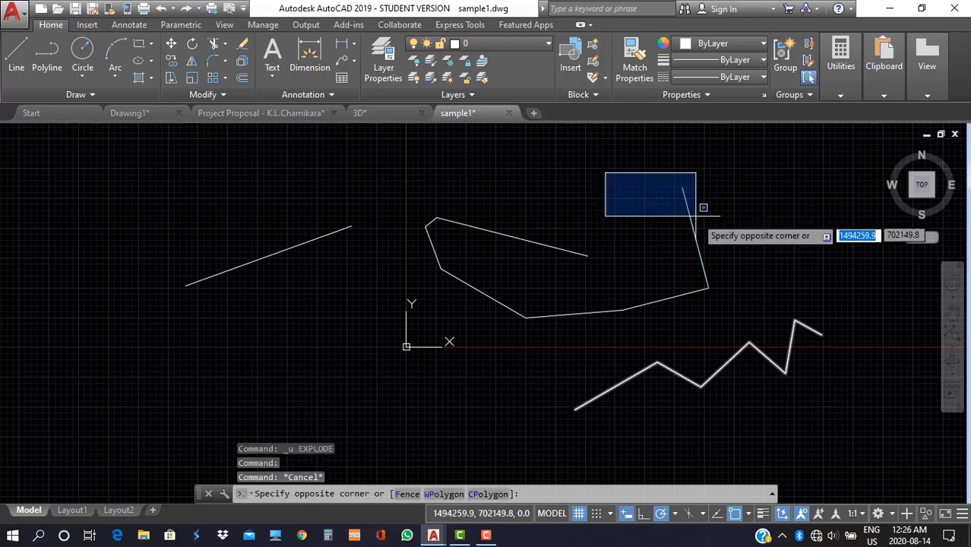
left_click(756, 277)
left_click(761, 287)
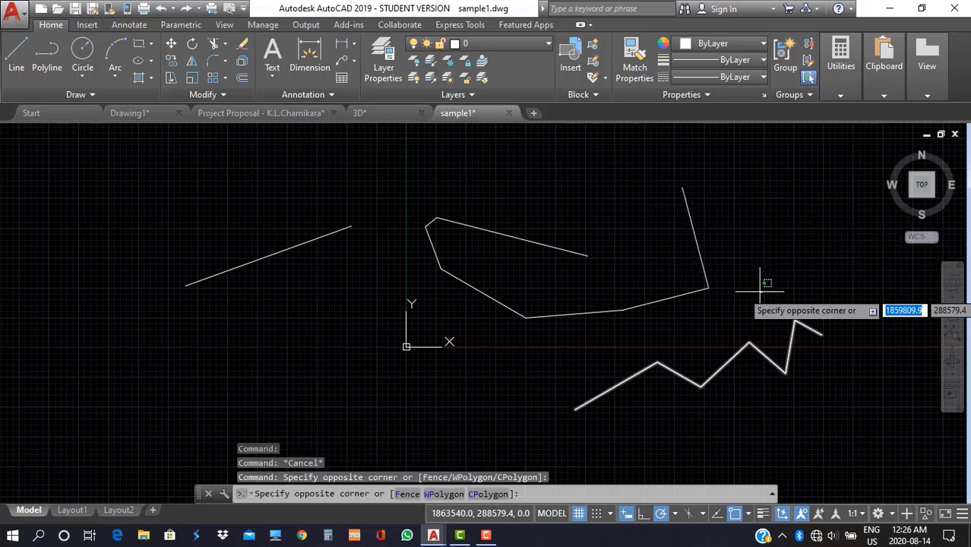
left_click(550, 183)
key("Escape")
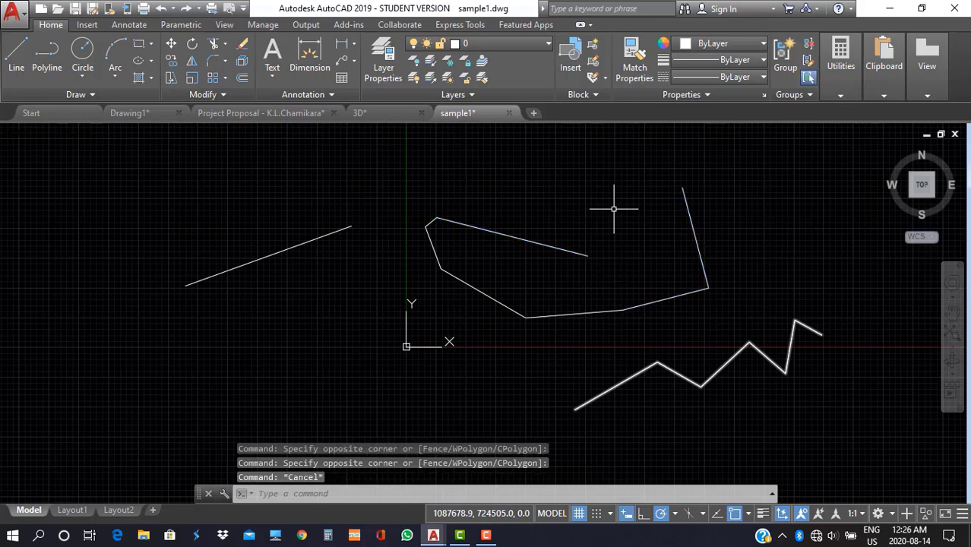
left_click(117, 157)
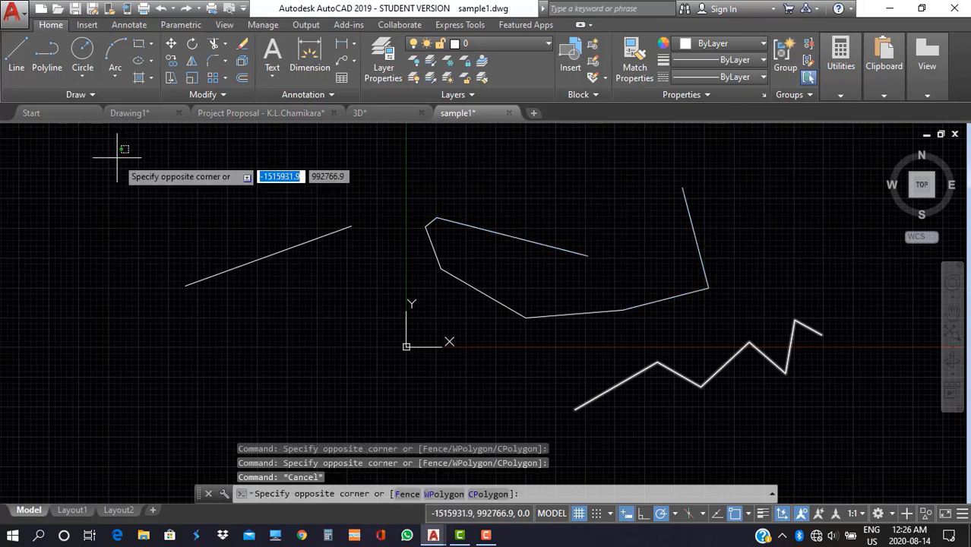
left_click(288, 229)
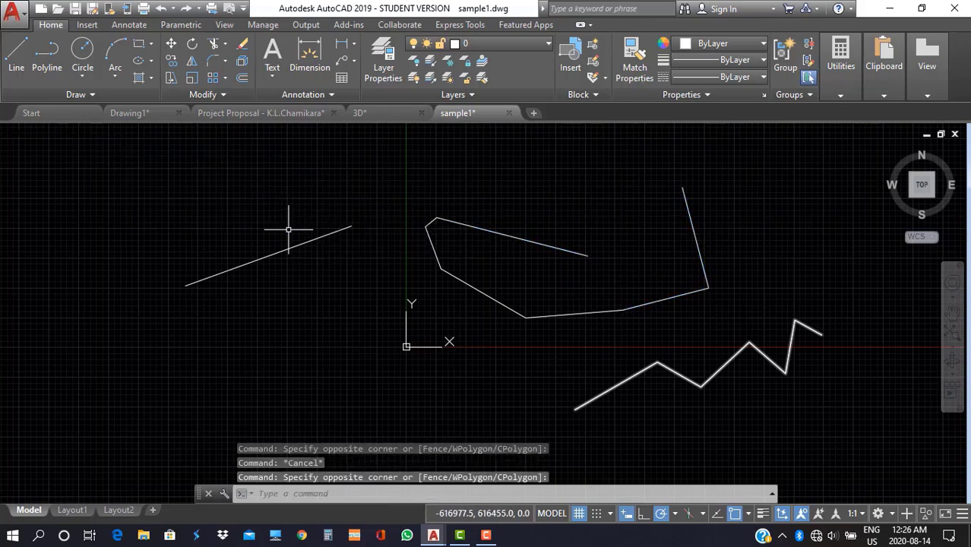
left_click(284, 230)
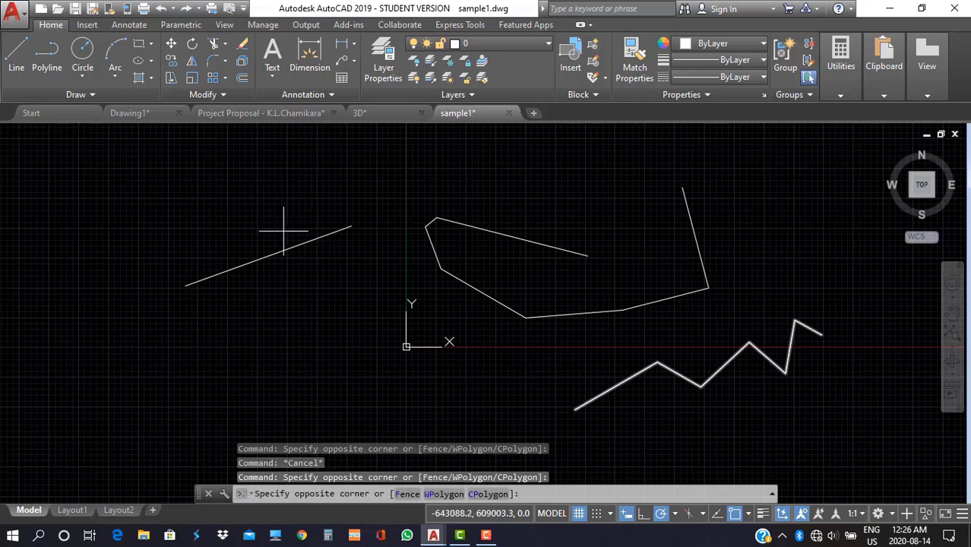
left_click(55, 168)
left_click(67, 157)
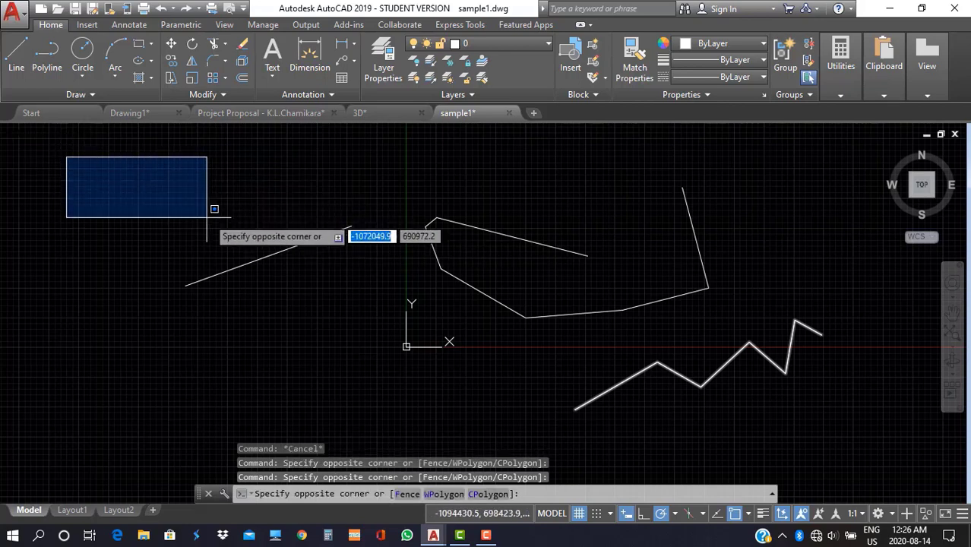
left_click(241, 233)
left_click(259, 234)
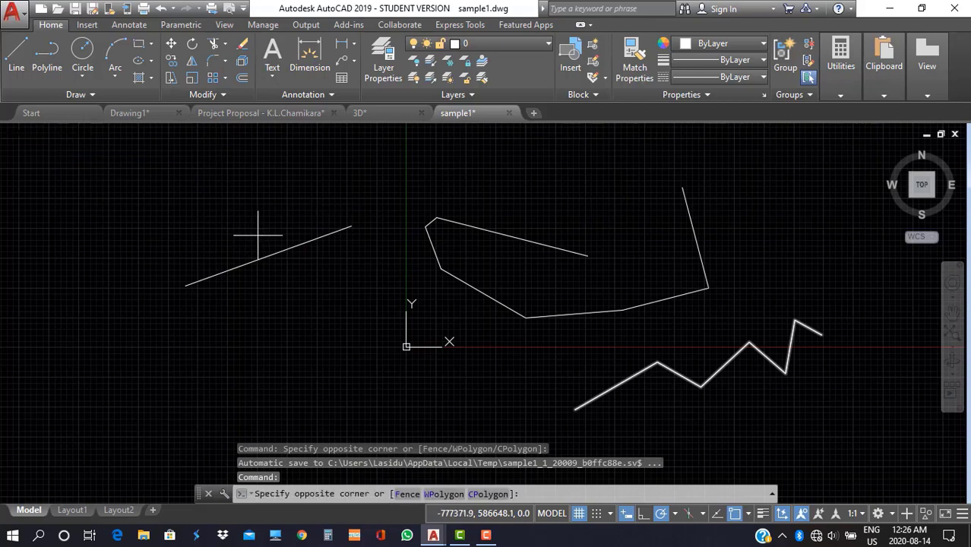
left_click(53, 147)
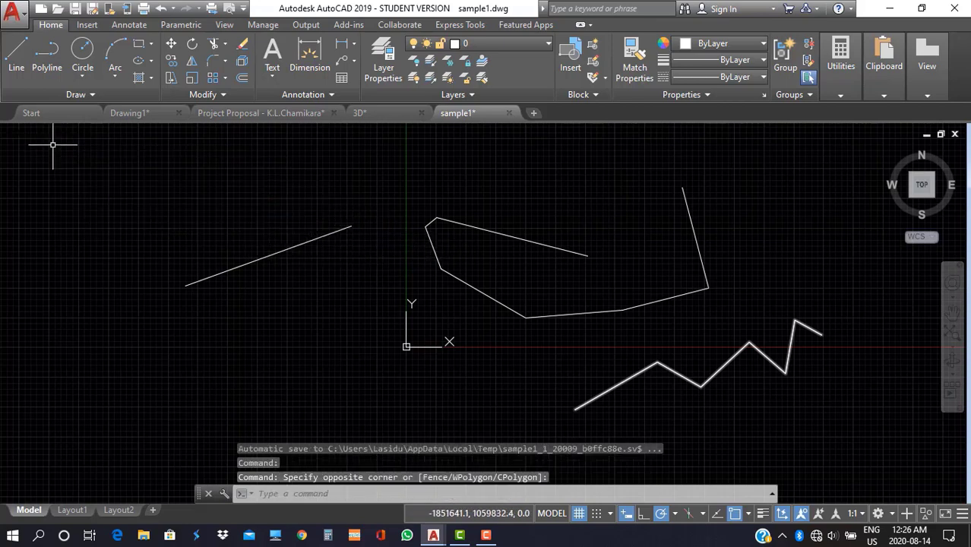
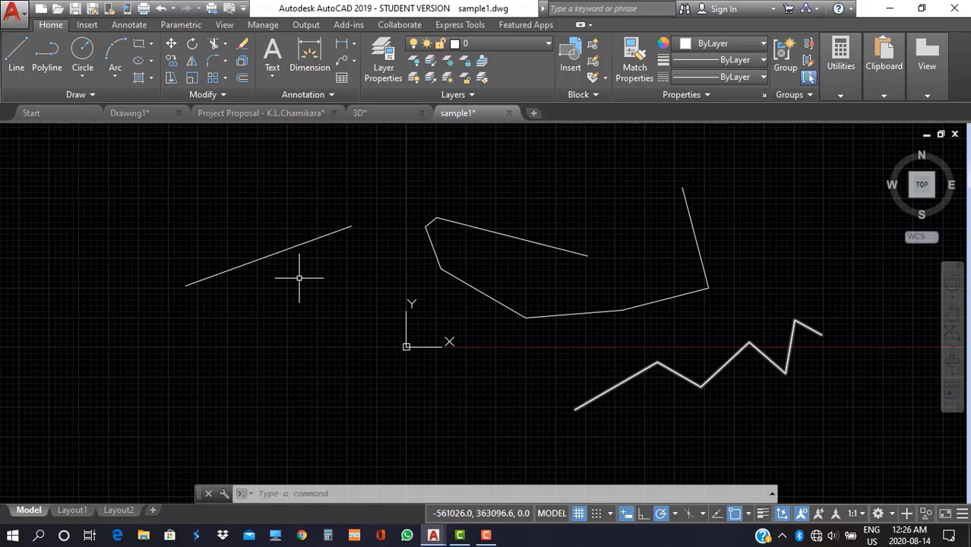
Select the separate sloping line with a crossing window over its middle portion, and clear the selection.
left_click(299, 278)
left_click(242, 242)
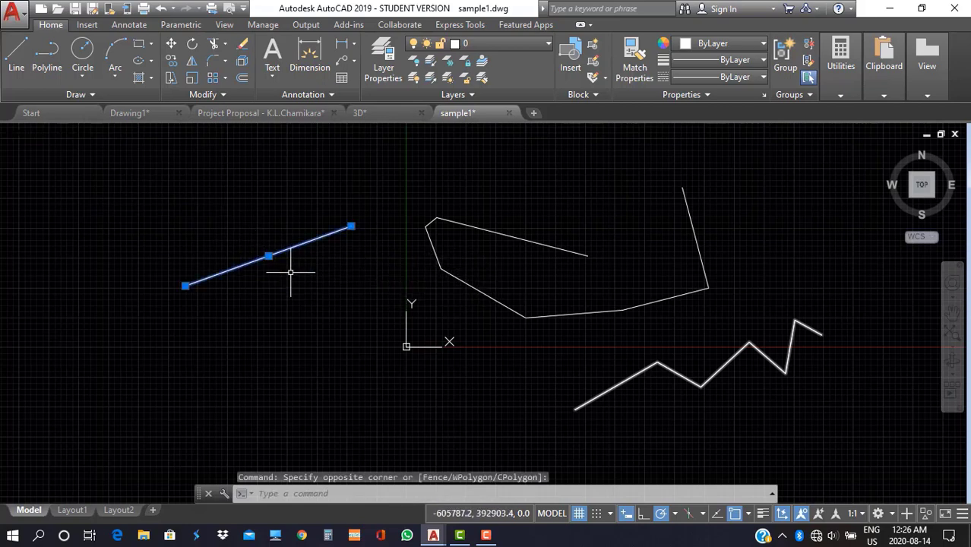
key("Escape")
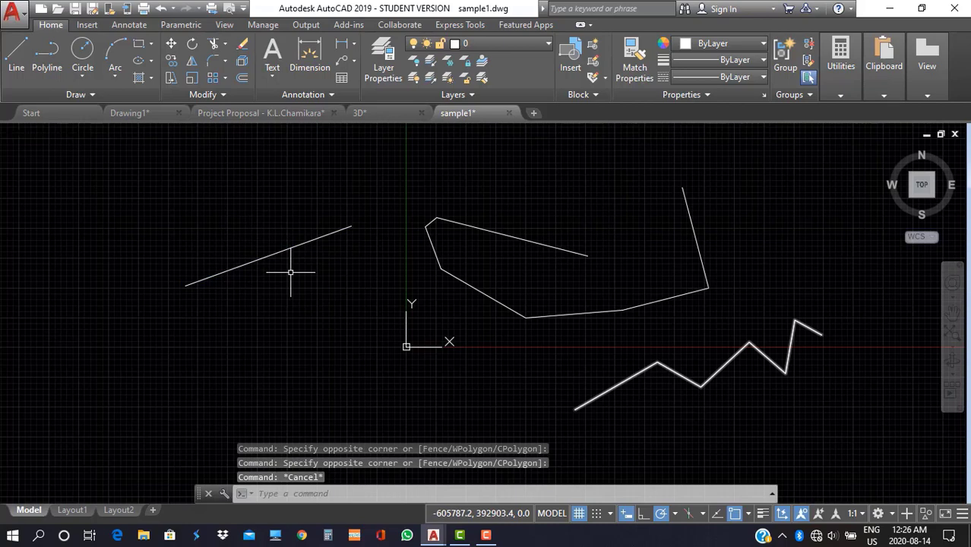
Try repeatedly to select the separate sloping line with a window selection that encloses only its middle portion.
left_click(225, 237)
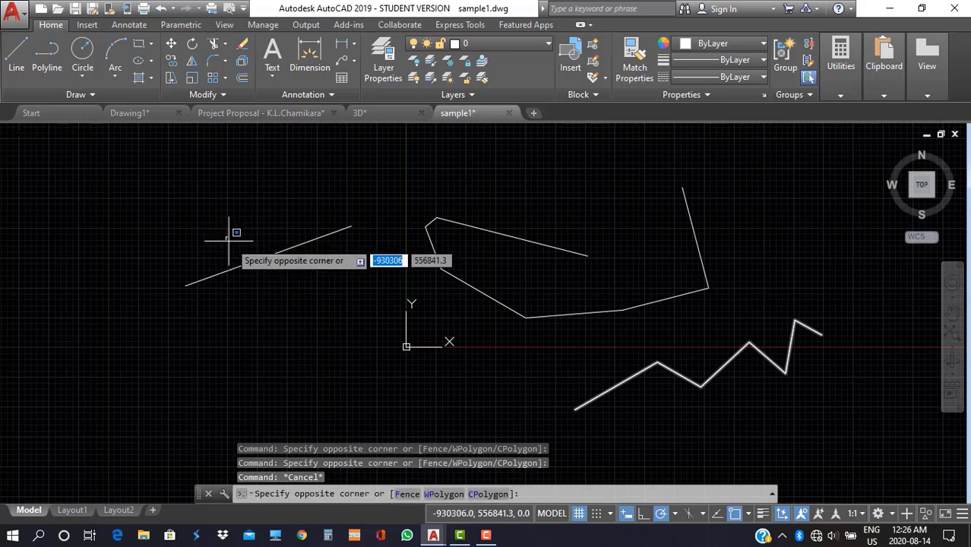
left_click(308, 275)
left_click(236, 238)
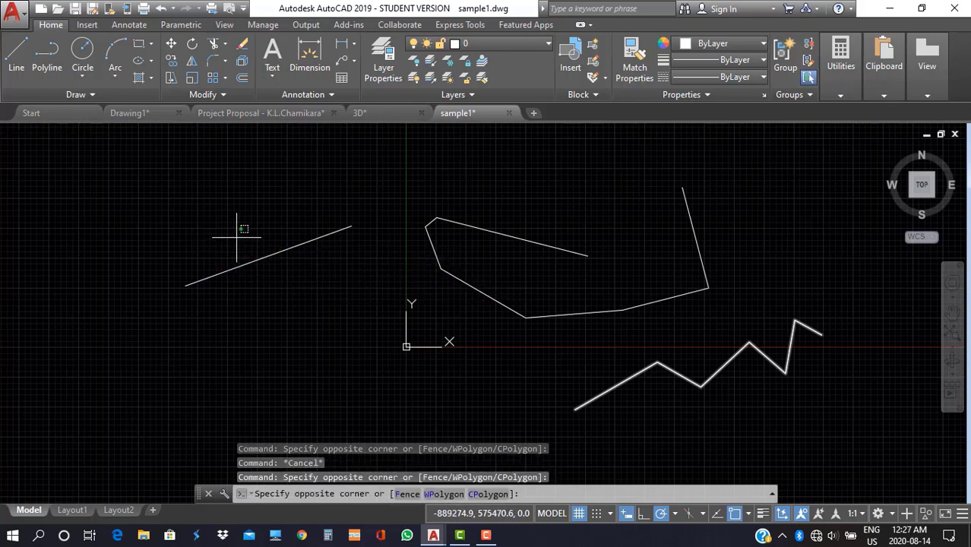
left_click(317, 278)
left_click(227, 228)
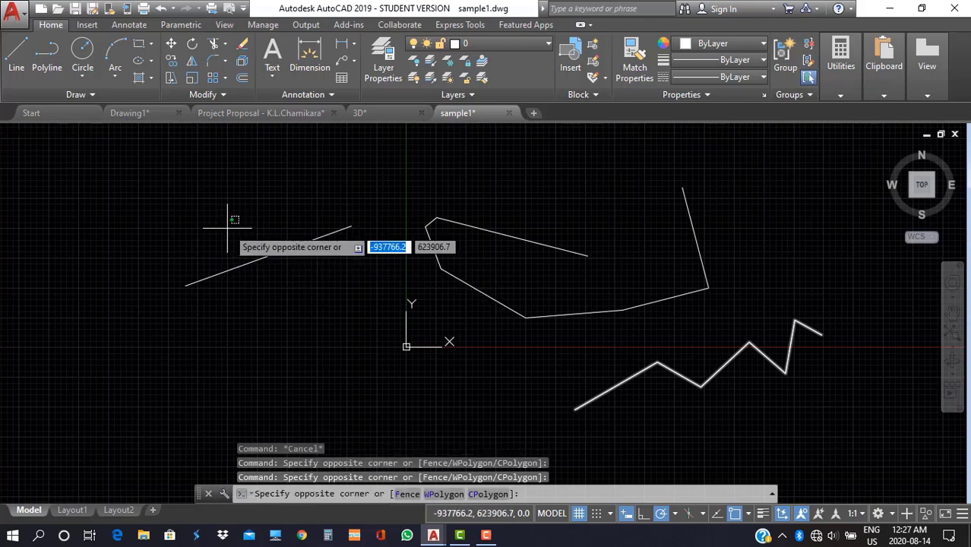
left_click(328, 268)
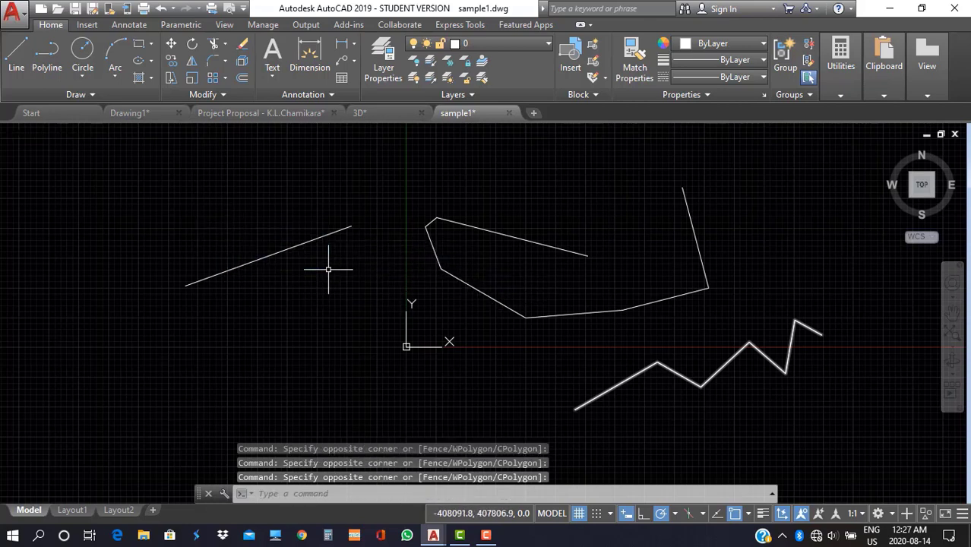
left_click(220, 228)
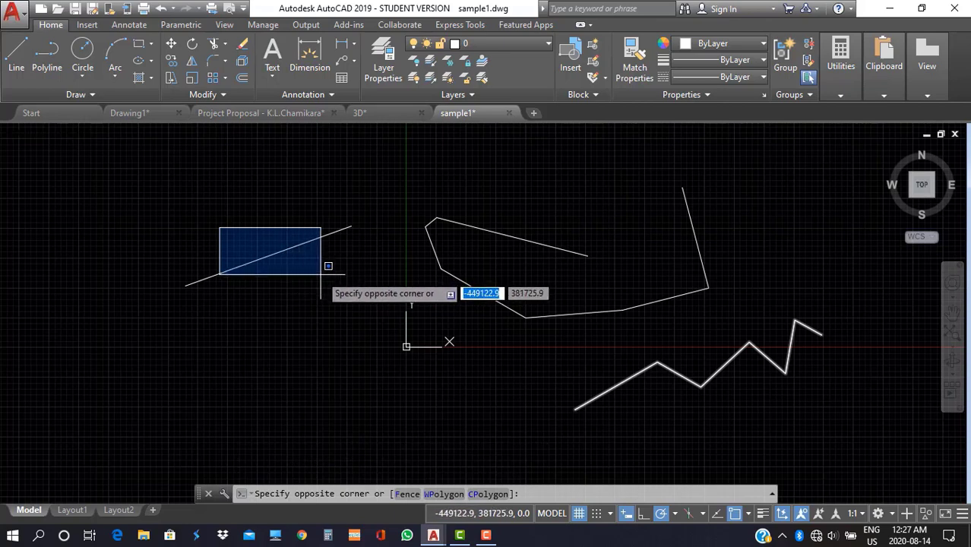
left_click(320, 274)
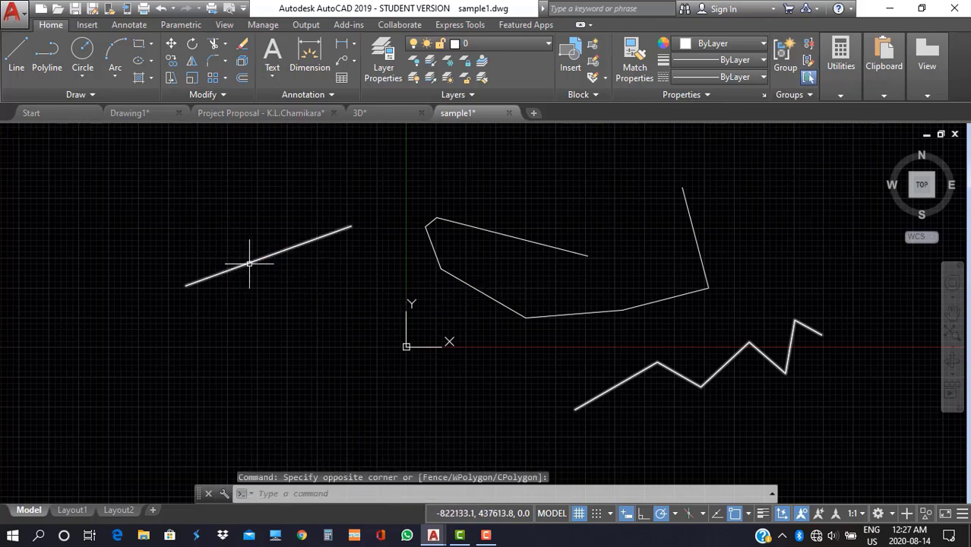
left_click(216, 229)
left_click(315, 288)
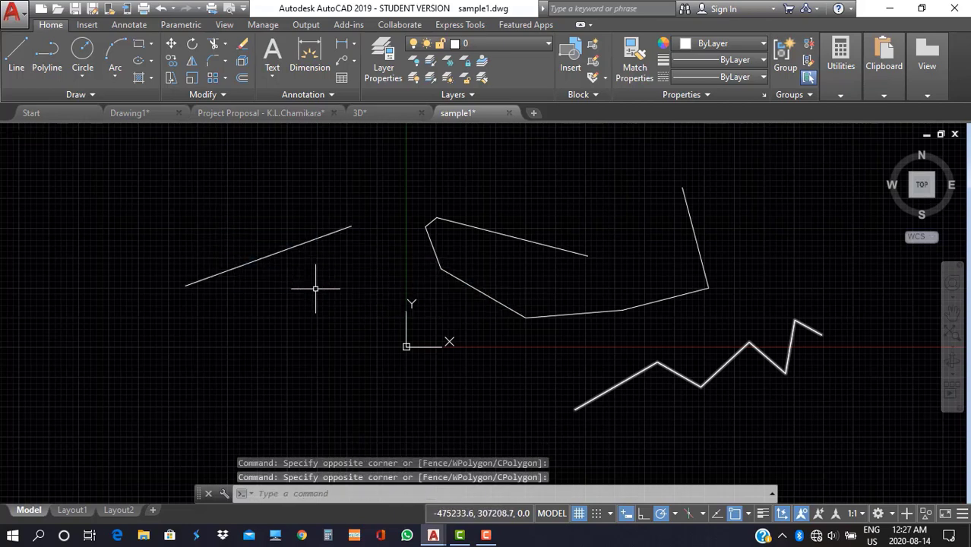
Select the sloping line by enclosing it completely in a window selection, and clear the selection.
left_click(155, 190)
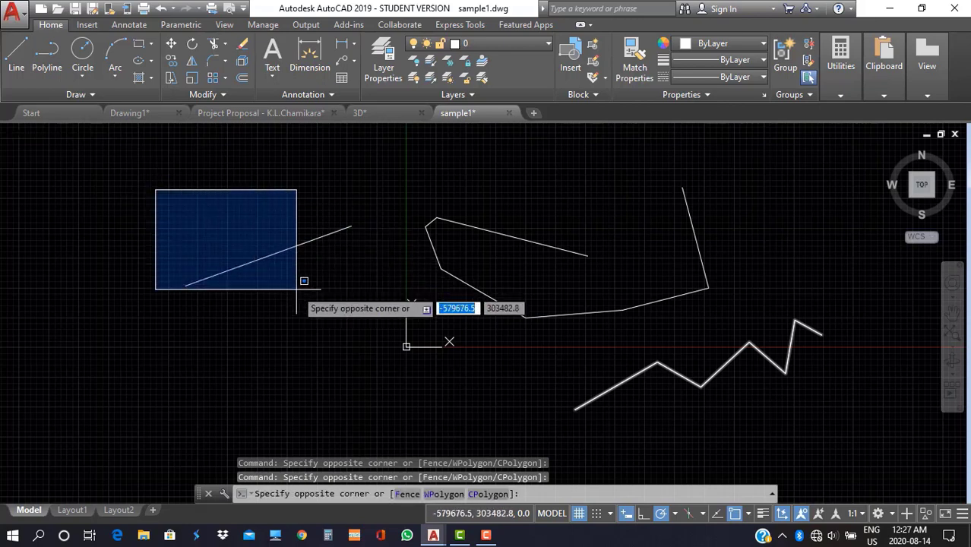
left_click(371, 301)
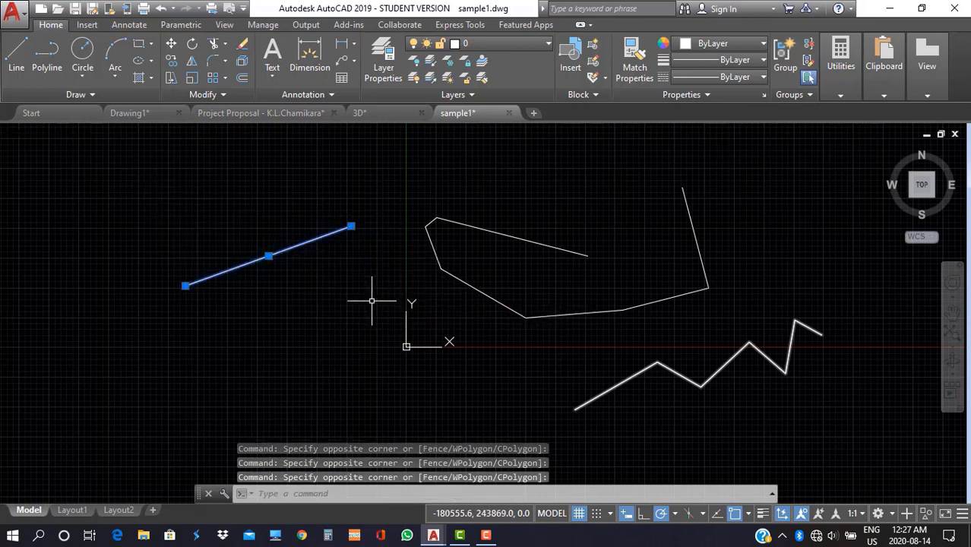
key("Escape")
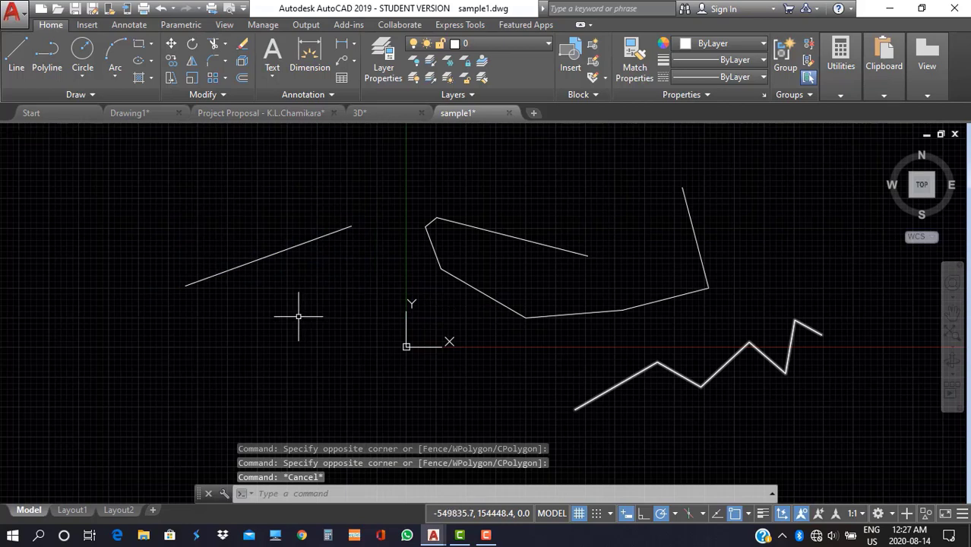
Select the sloping line again with a crossing window that touches only part of it, and clear the selection.
left_click(292, 287)
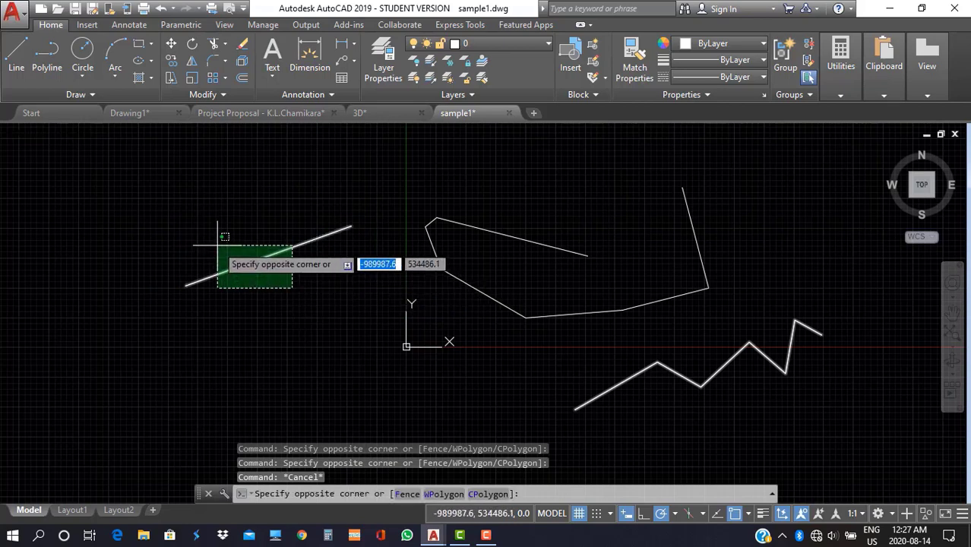
left_click(218, 244)
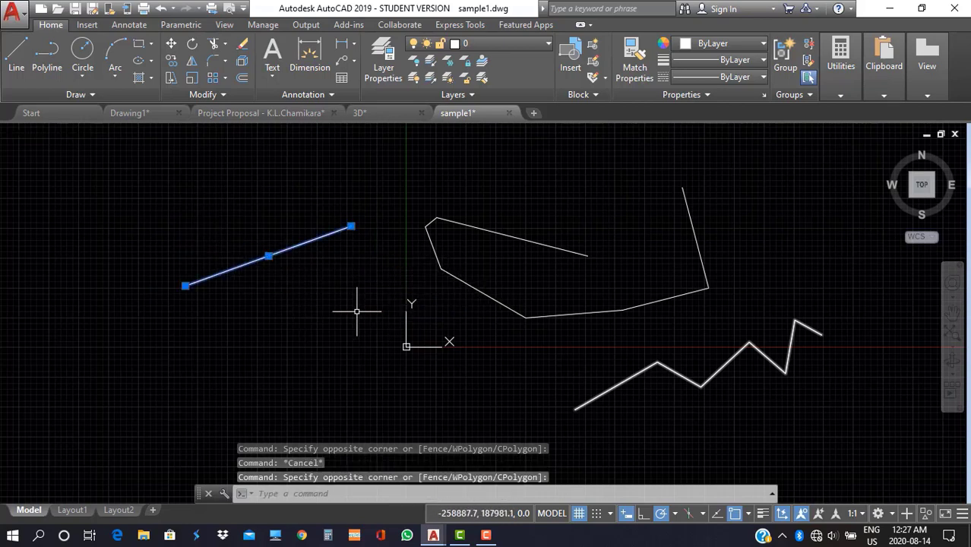
key("Escape")
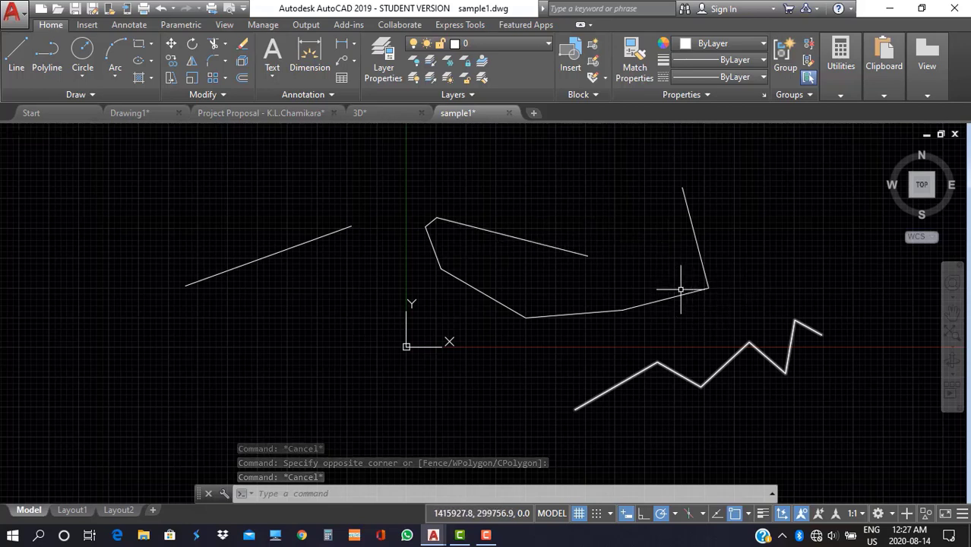
Select the two lines meeting at the right corner of the open line chain with a crossing window, and deselect them.
left_click(737, 299)
left_click(685, 274)
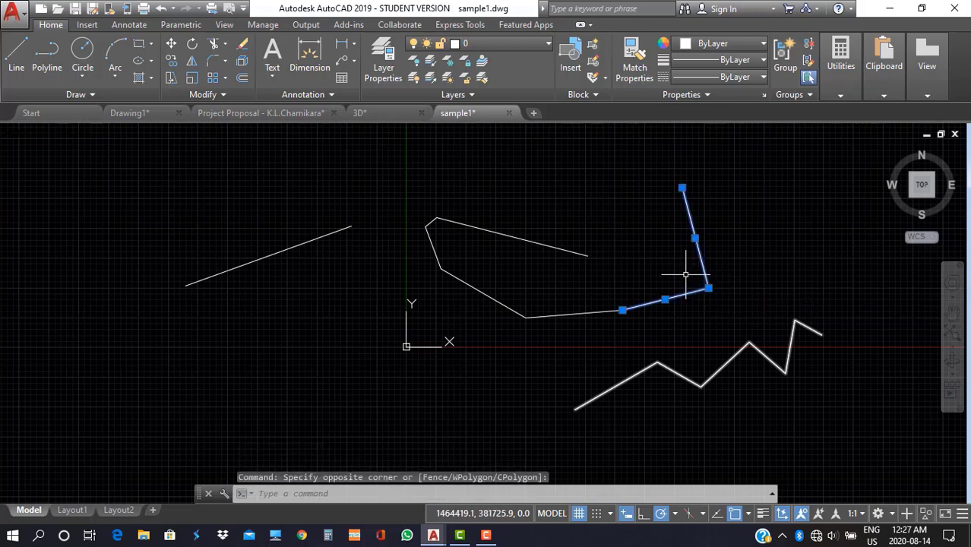
key("Escape")
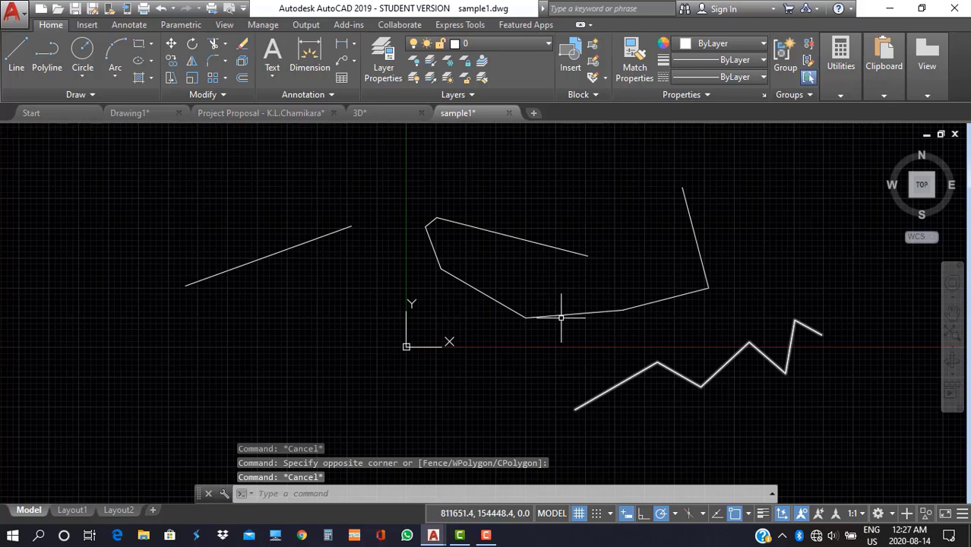
Select only the nearly horizontal bottom line of the chain by enclosing it in a window selection, and deselect it.
left_click(505, 287)
left_click(659, 344)
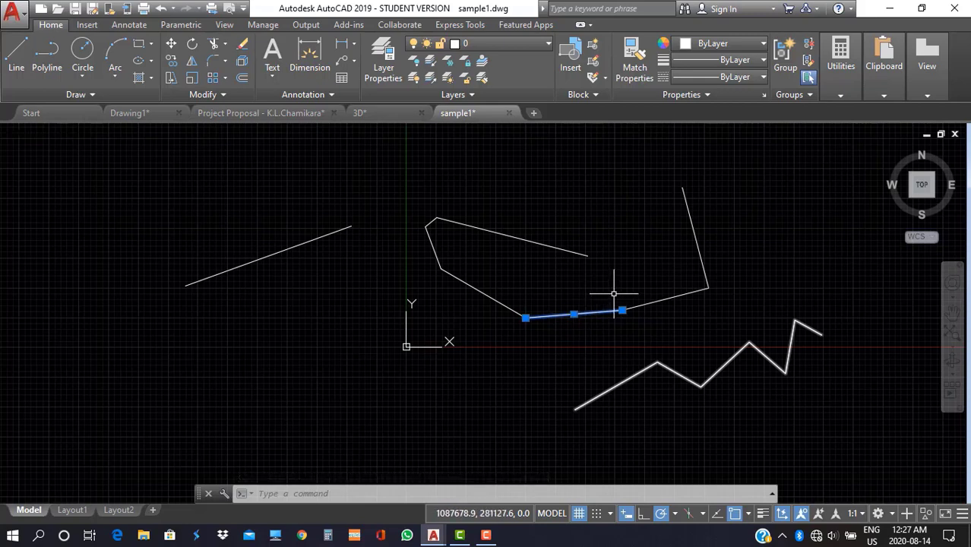
key("Escape")
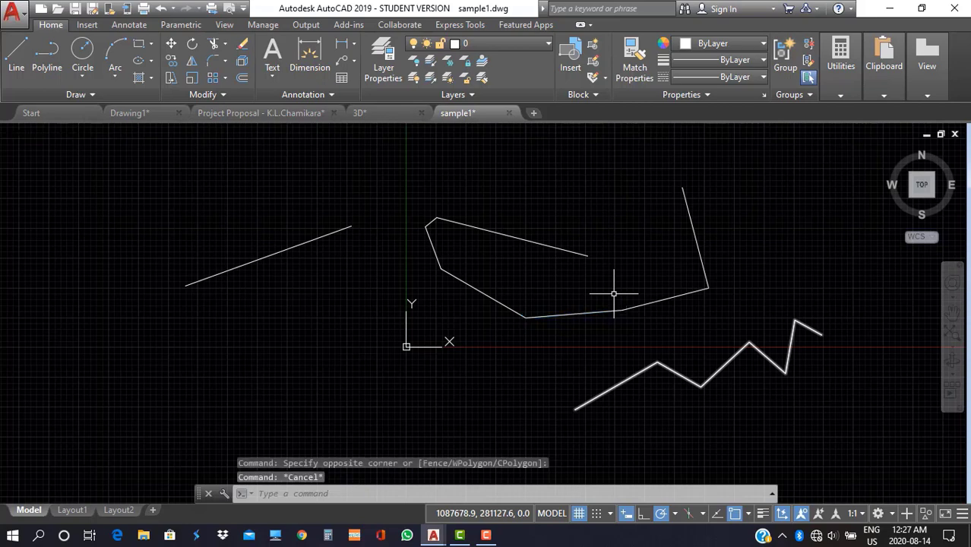
Select the whole zigzag polyline by picking one of its segments, and clear the selection.
left_click(683, 374)
mouse_move(679, 374)
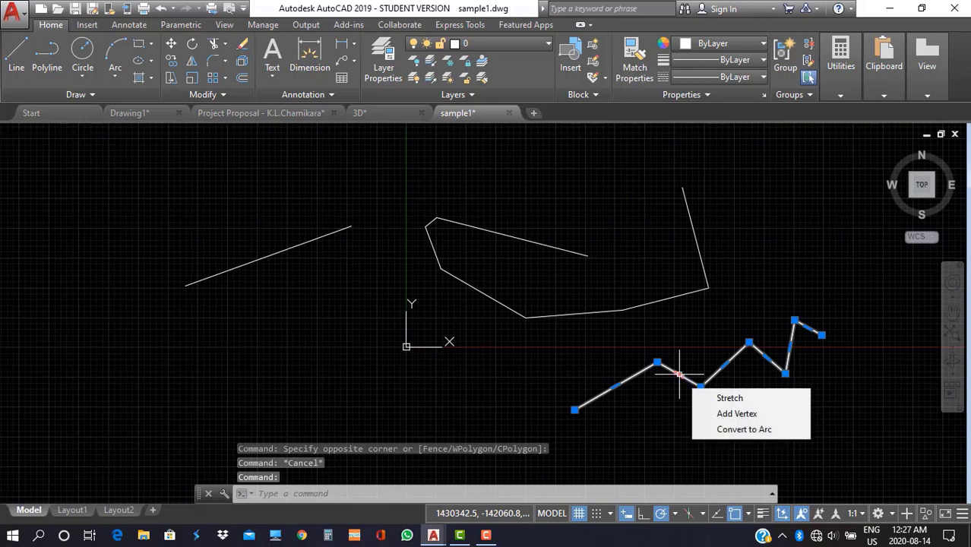
key("Escape")
key("Escape")
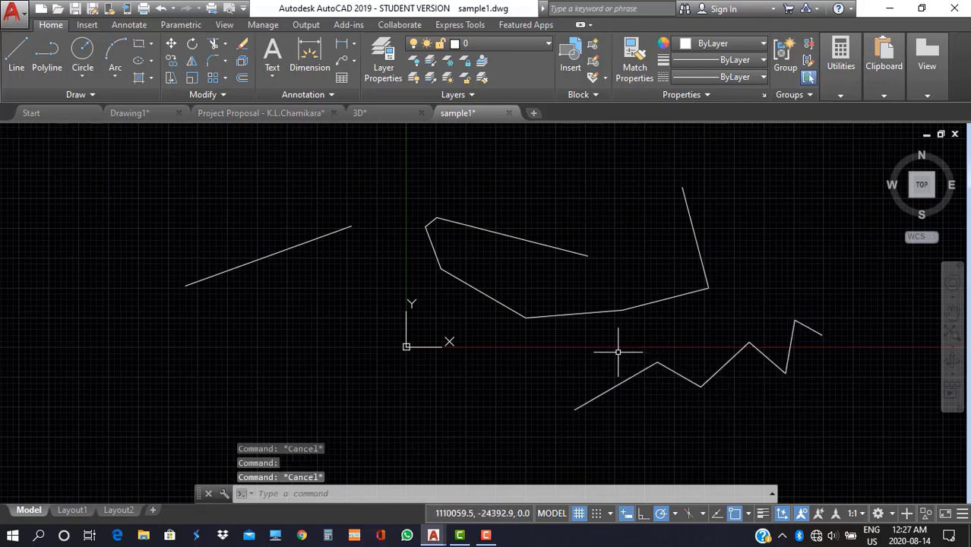
Try to select the zigzag polyline with window selections that cover only part of its first segment.
left_click(585, 364)
left_click(650, 397)
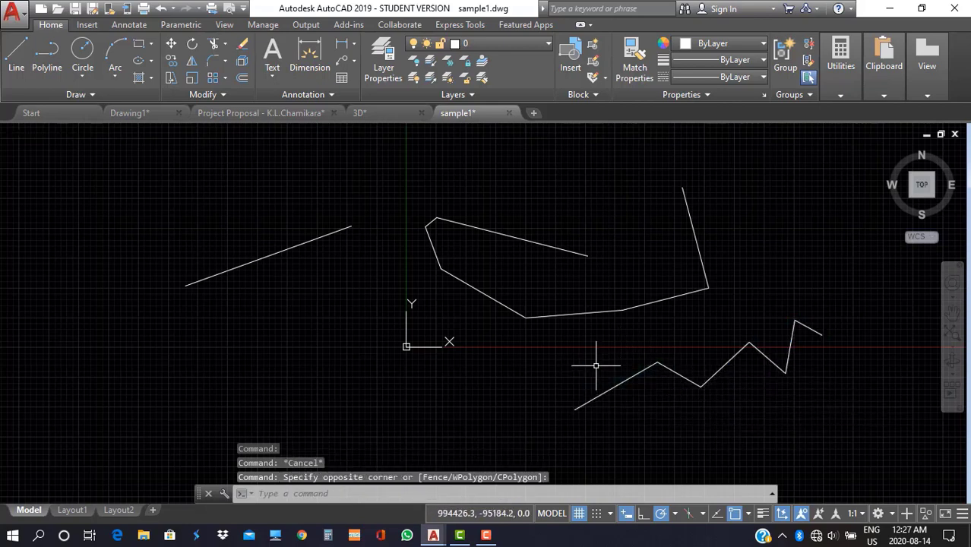
left_click(589, 355)
left_click(655, 401)
Select the zigzag polyline with a crossing window over its first segment, and clear the selection.
left_click(671, 403)
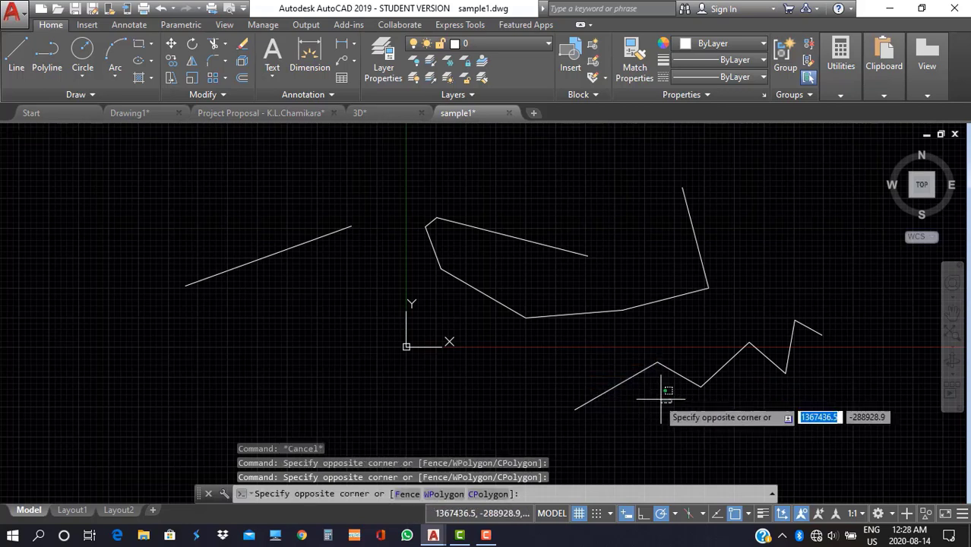
left_click(597, 365)
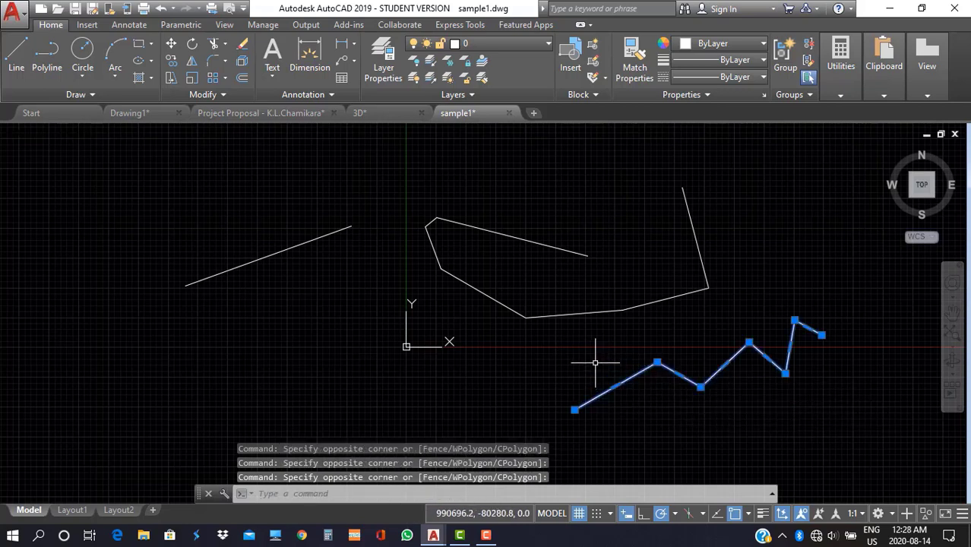
key("Escape")
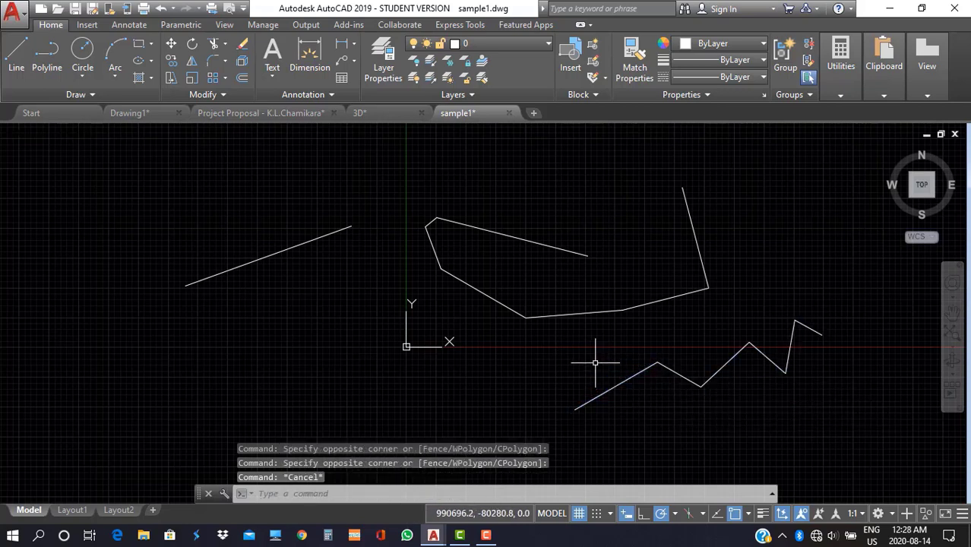
Select the steep line at the right end of the chain with a crossing window, and deselect it.
left_click(763, 270)
left_click(635, 223)
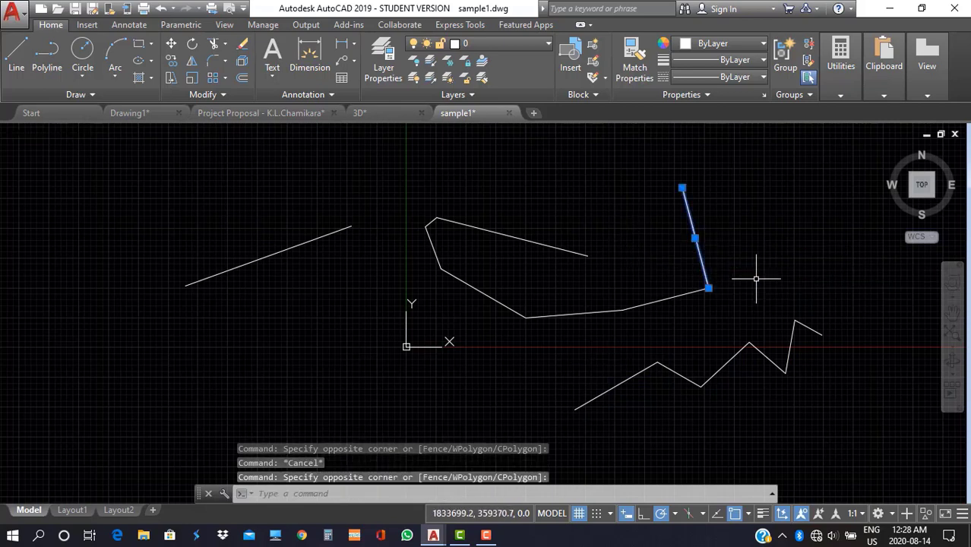
key("Escape")
Select the two lines meeting at the chain's right corner with a crossing lasso, twice, clearing the selection each time.
mouse_move(748, 275)
left_mouse_down()
mouse_move(715, 261)
mouse_move(653, 281)
mouse_move(702, 304)
mouse_move(753, 300)
left_mouse_up()
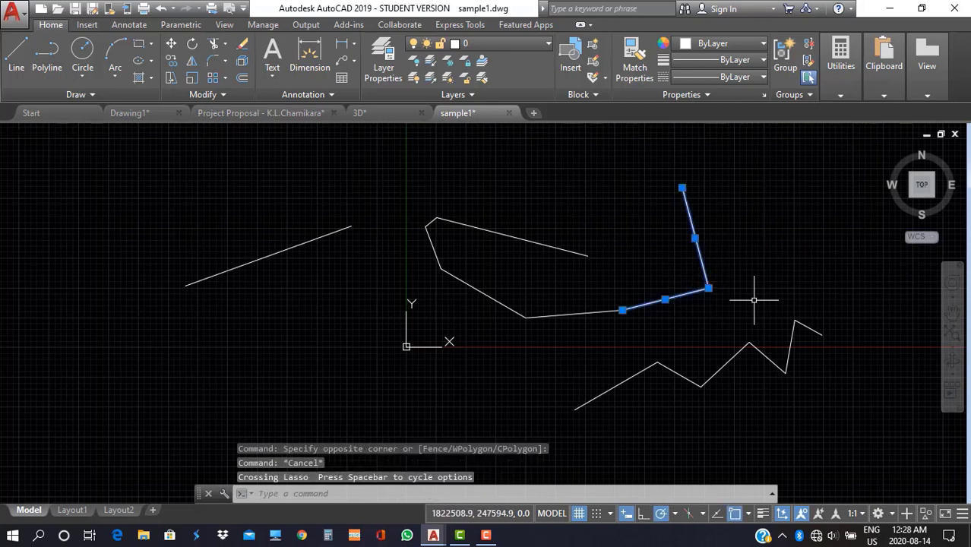
key("Escape")
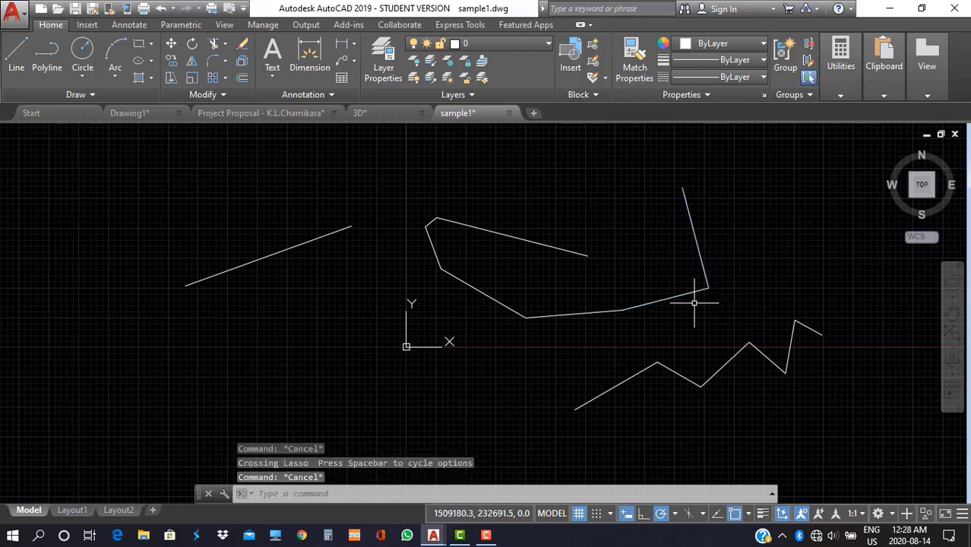
mouse_move(694, 303)
left_mouse_down()
mouse_move(684, 264)
mouse_move(697, 311)
mouse_move(675, 305)
left_mouse_up()
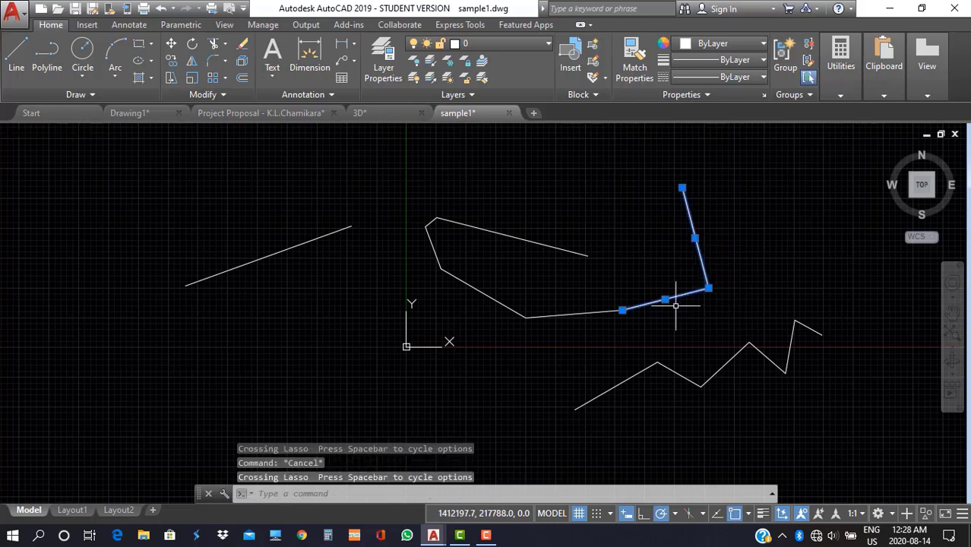
key("Escape")
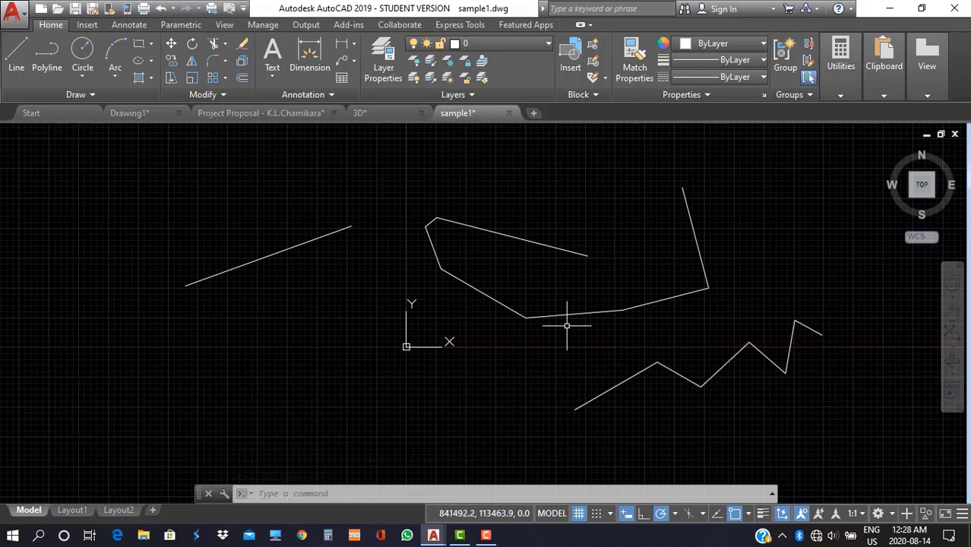
Draw a center-radius circle with radius 100, centred in the empty area above and left of the sloping line.
left_click(84, 75)
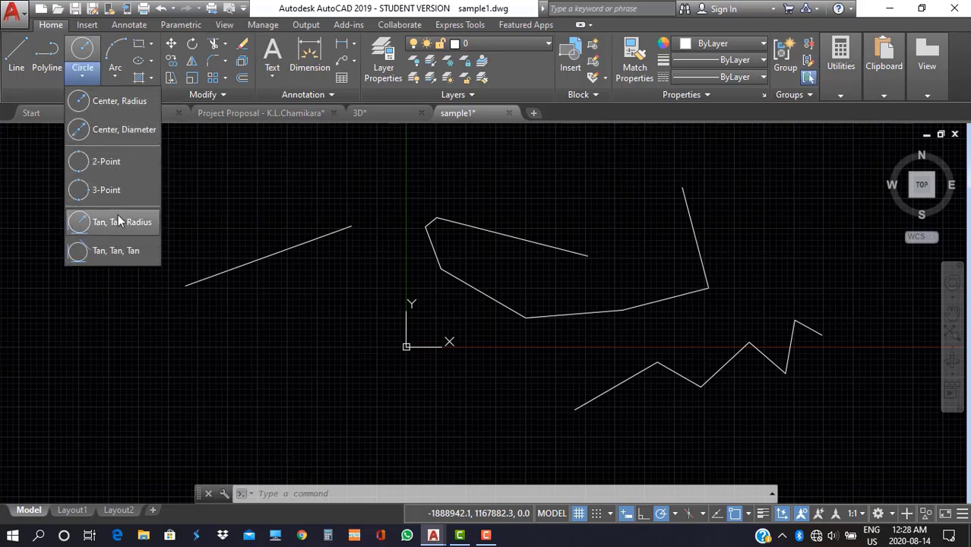
left_click(109, 99)
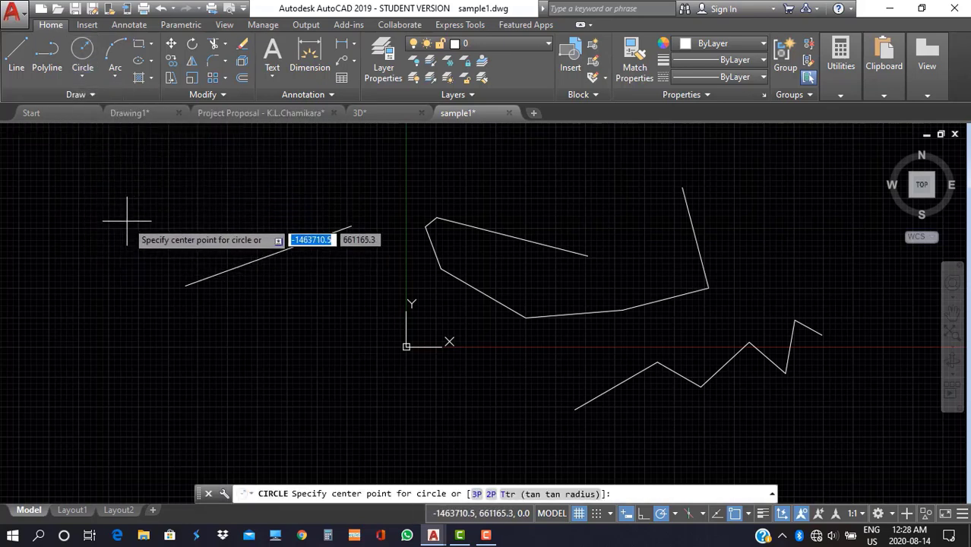
left_click(127, 221)
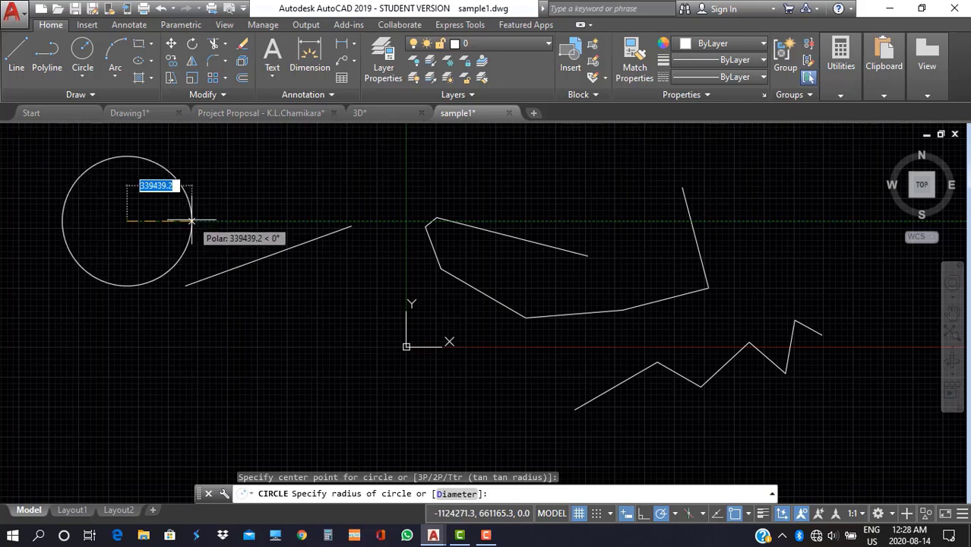
type("100")
key("Return")
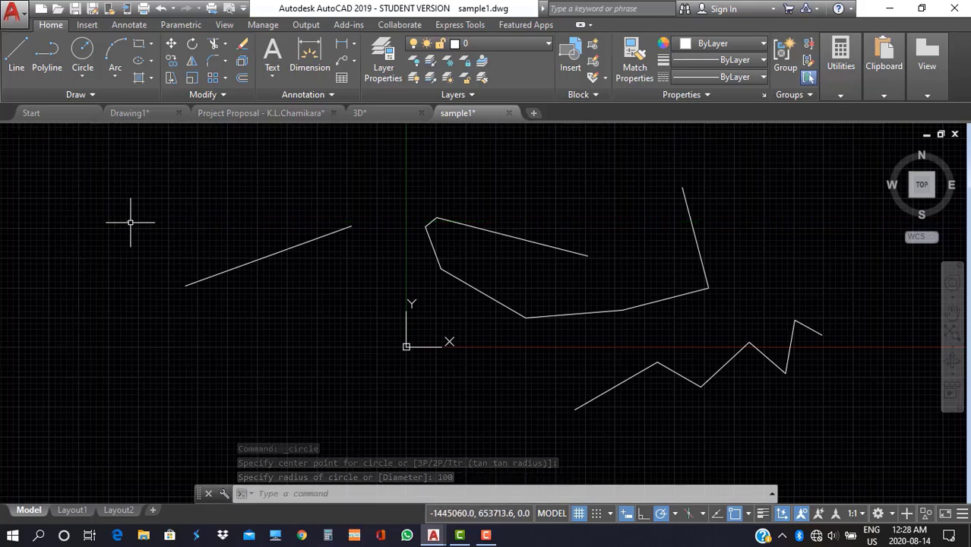
Draw a 2-point circle above and to the right of the radius-100 circle, placing its diameter endpoints one vertically below the other.
scroll(128, 220, "up", 10)
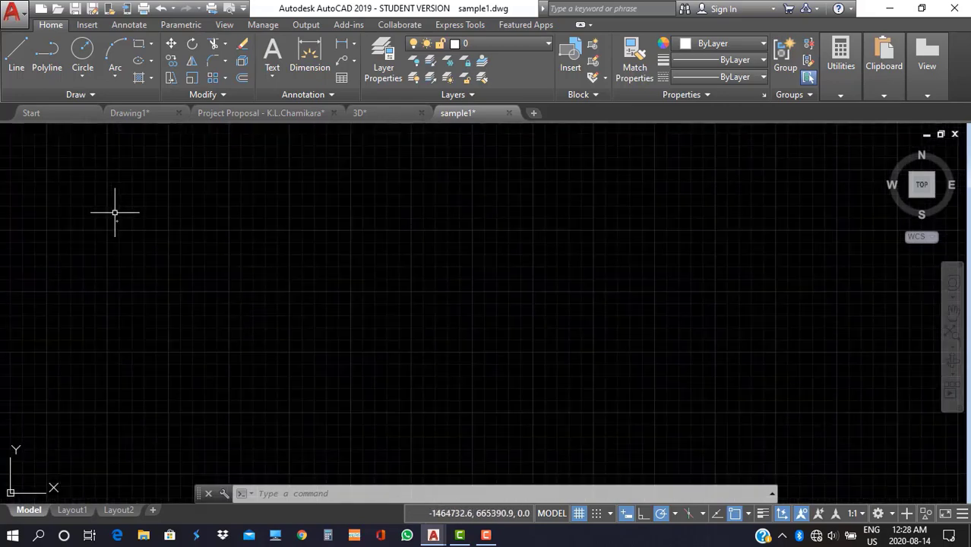
scroll(113, 233, "up", 6)
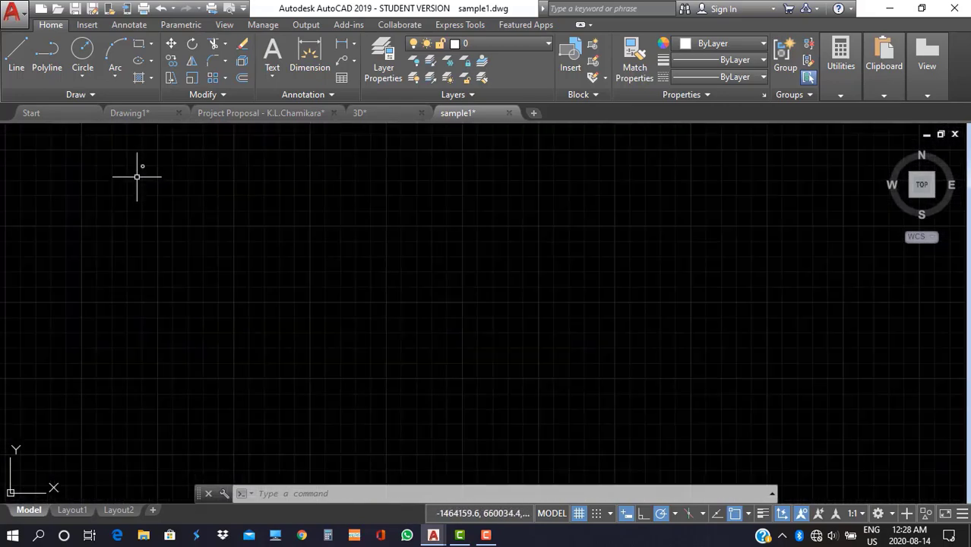
scroll(140, 150, "up", 4)
scroll(105, 275, "up", 2)
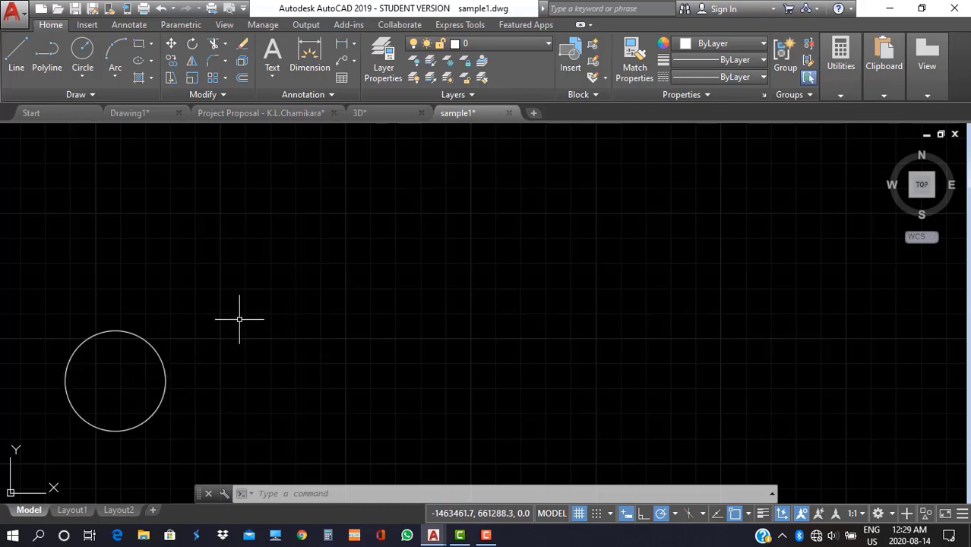
left_click(83, 80)
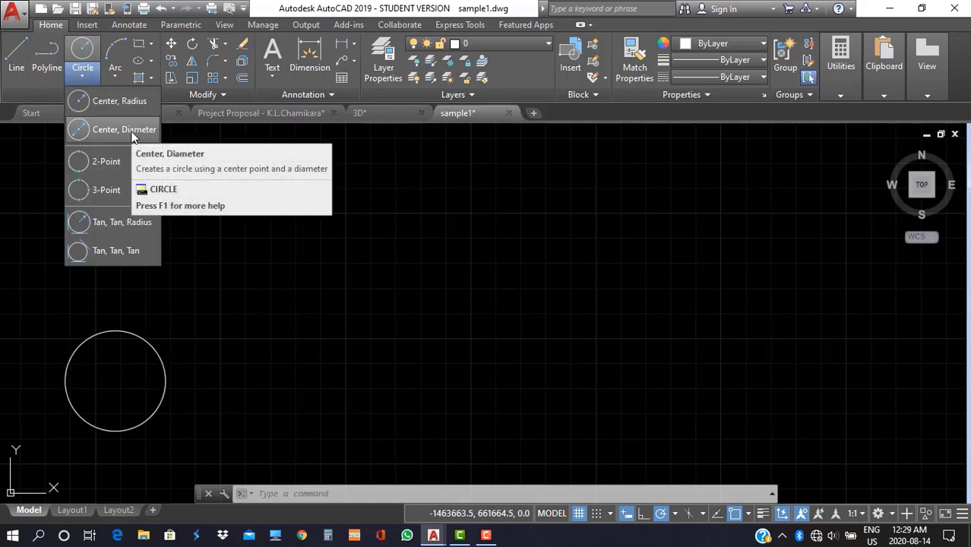
left_click(125, 157)
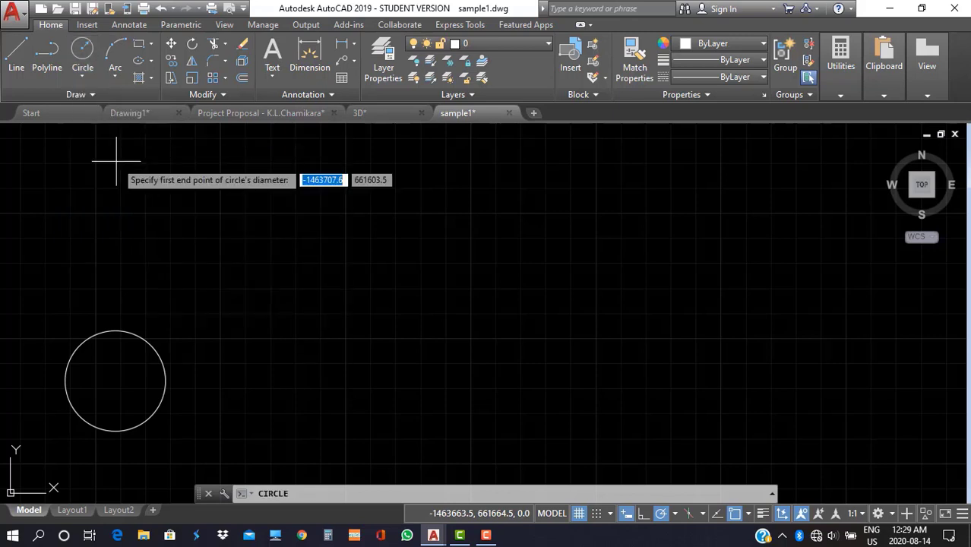
left_click(328, 230)
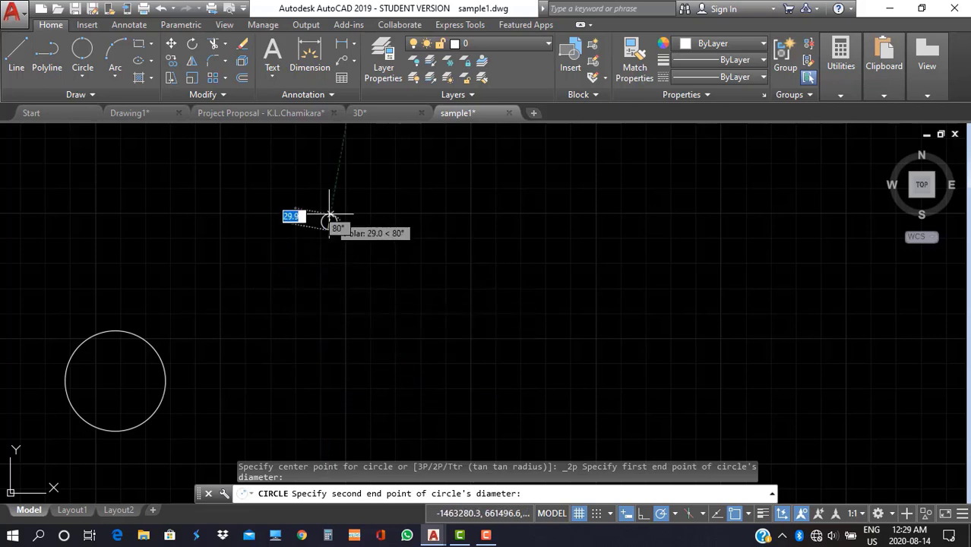
left_click(328, 395)
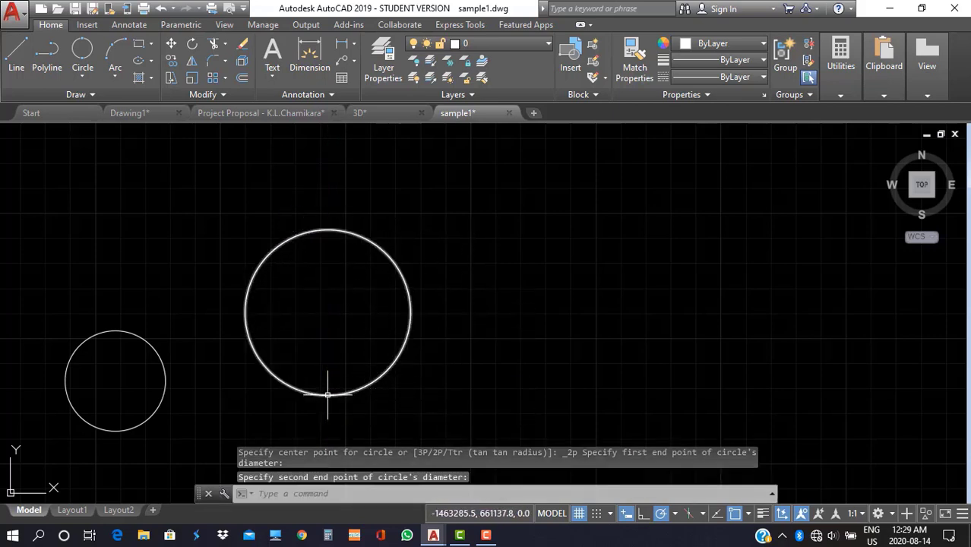
Draw a 3-point circle with a radius of about 188 in the empty area right of the 2-point circle.
left_click(82, 75)
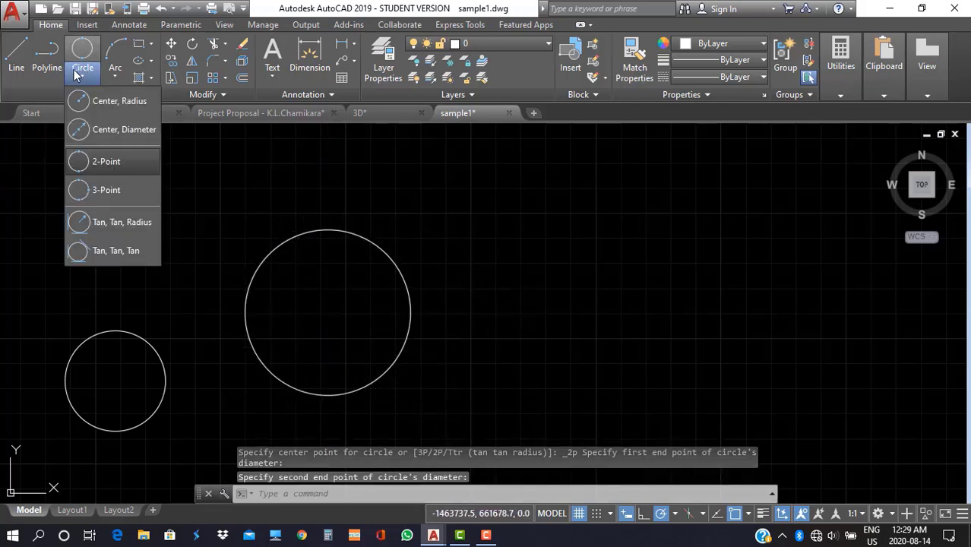
left_click(122, 187)
left_click(524, 203)
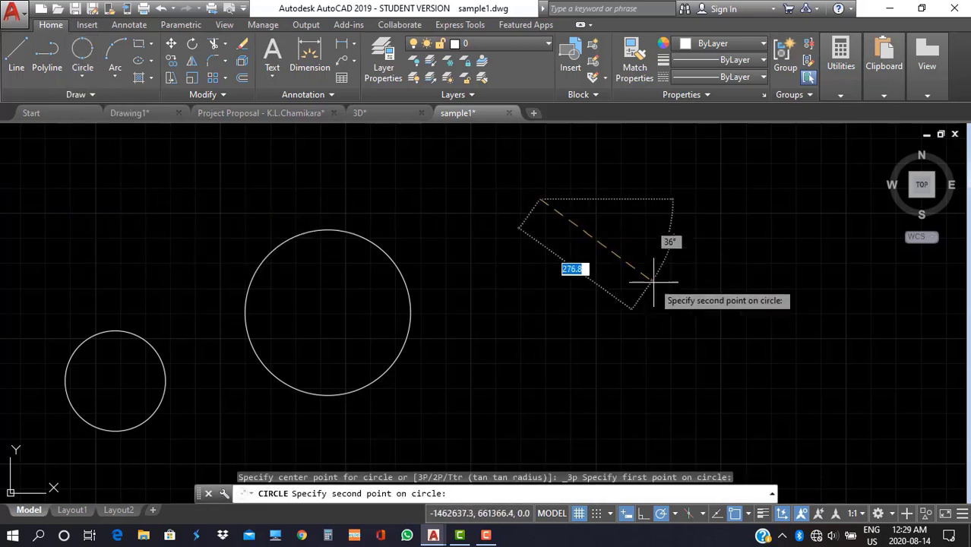
left_click(676, 300)
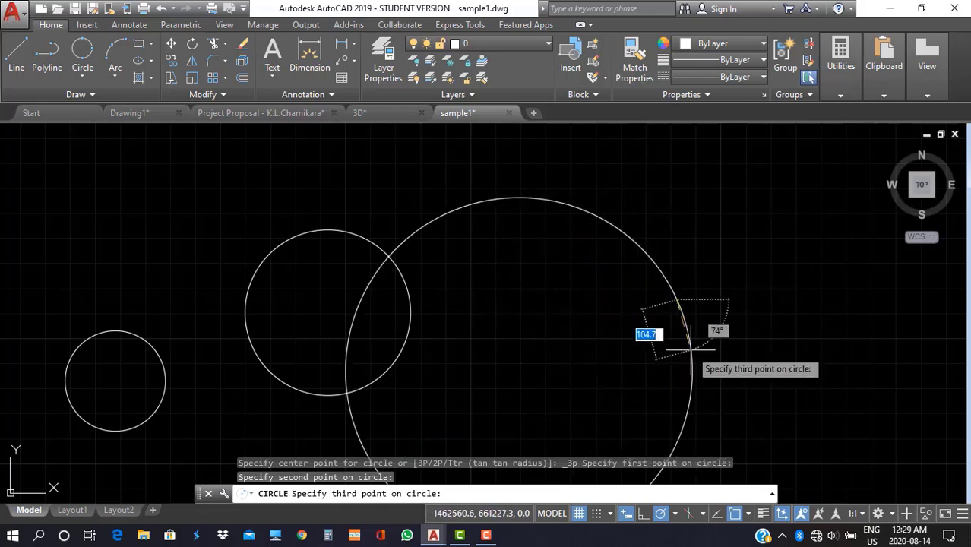
left_click(598, 374)
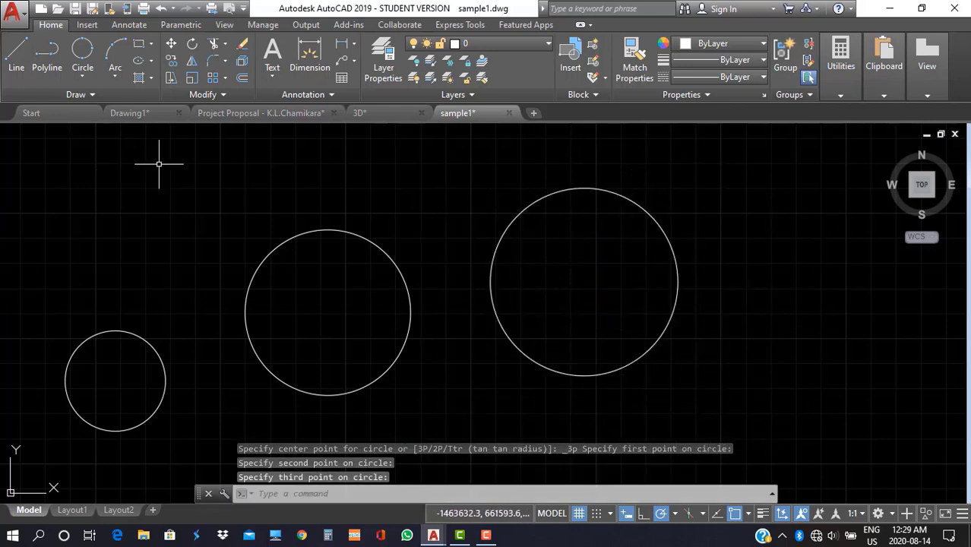
Draw two connected lines forming a peak above the radius-100 circle, the second descending to near the edge of the 2-point circle.
left_click(80, 77)
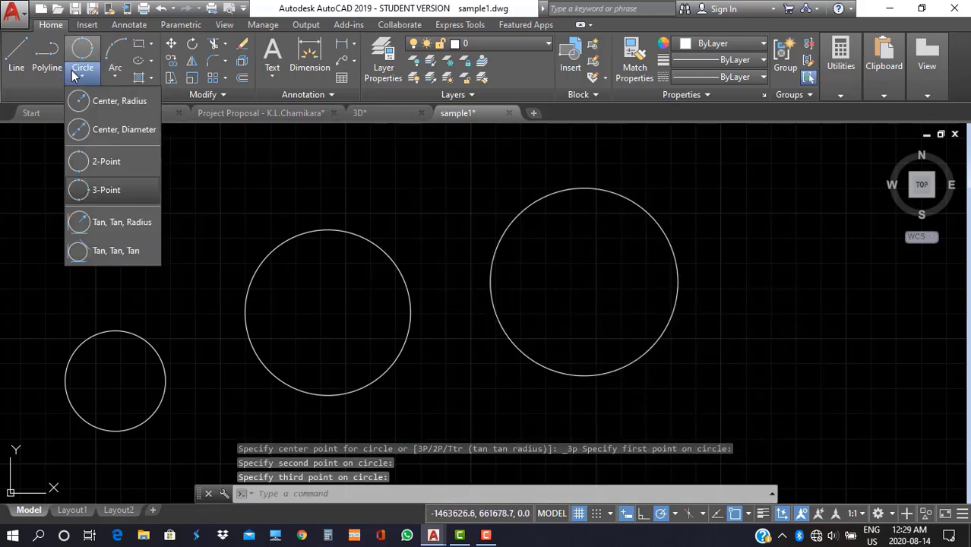
left_click(132, 224)
left_click(16, 53)
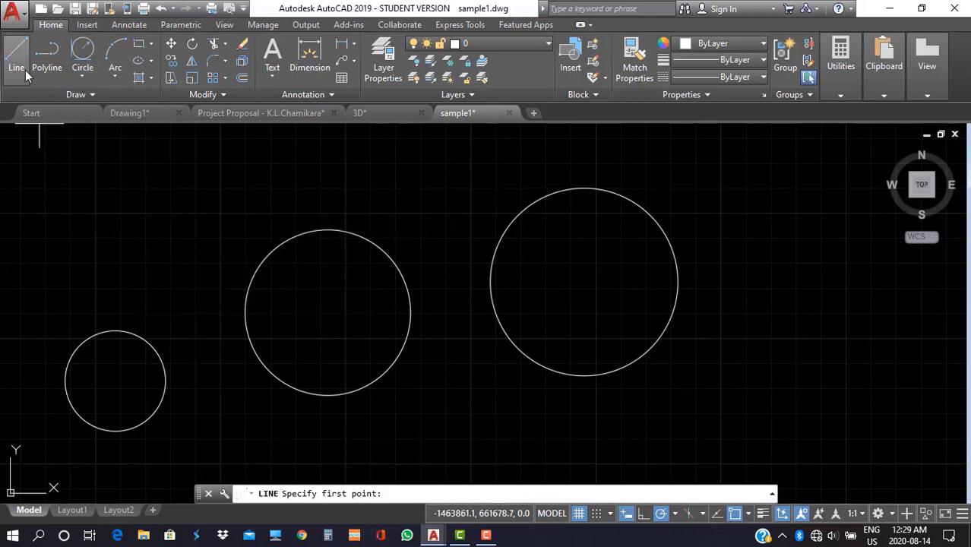
left_click(86, 234)
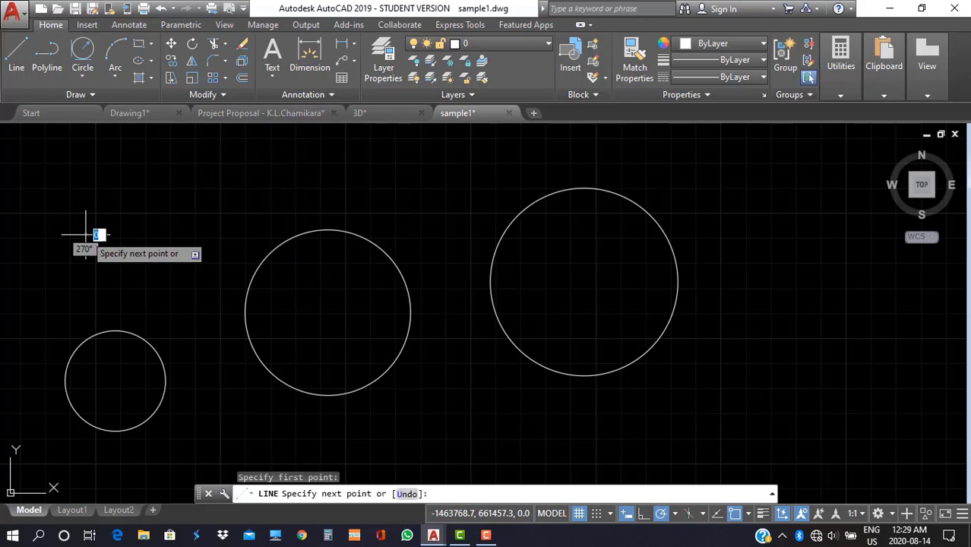
left_click(228, 154)
left_click(244, 261)
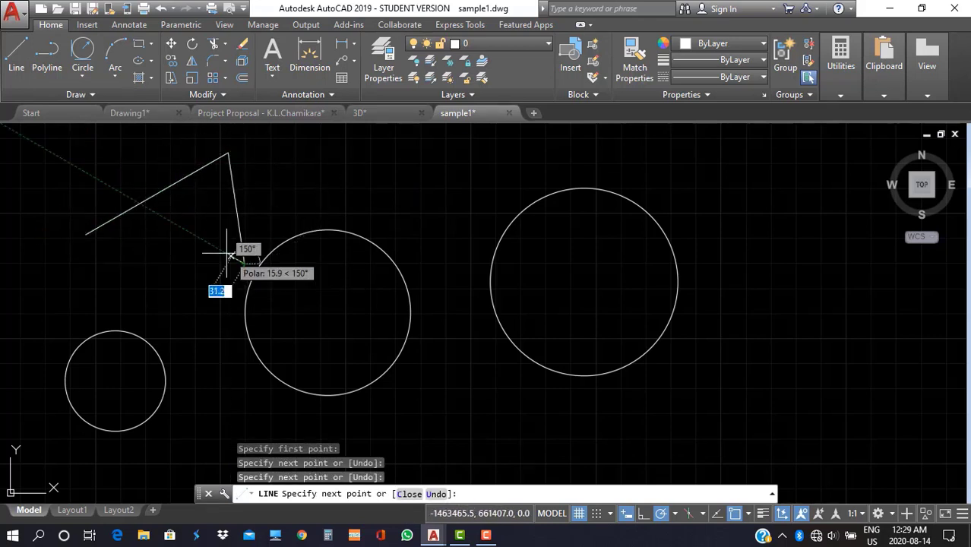
key("Return")
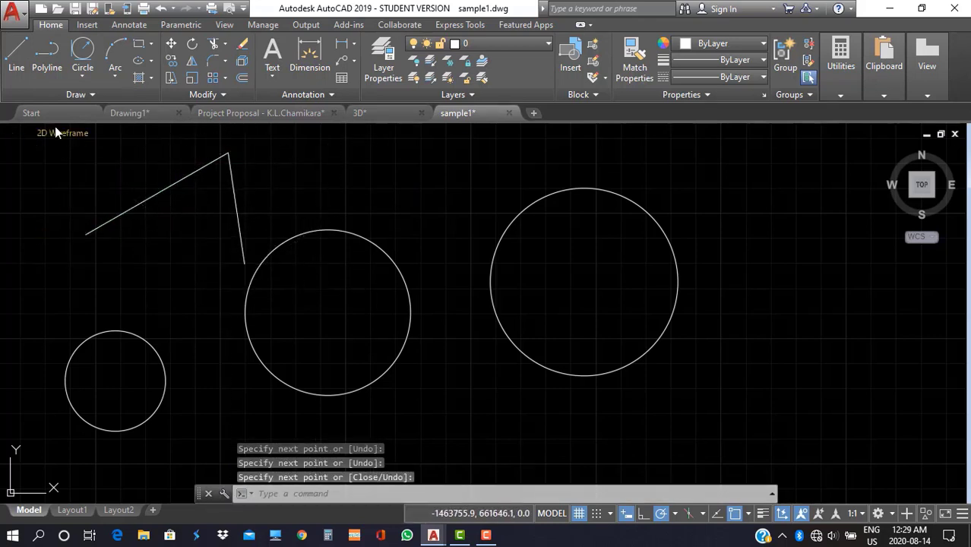
Draw a Tan, Tan, Radius circle with radius 10, tangent to the two connected lines.
left_click(82, 75)
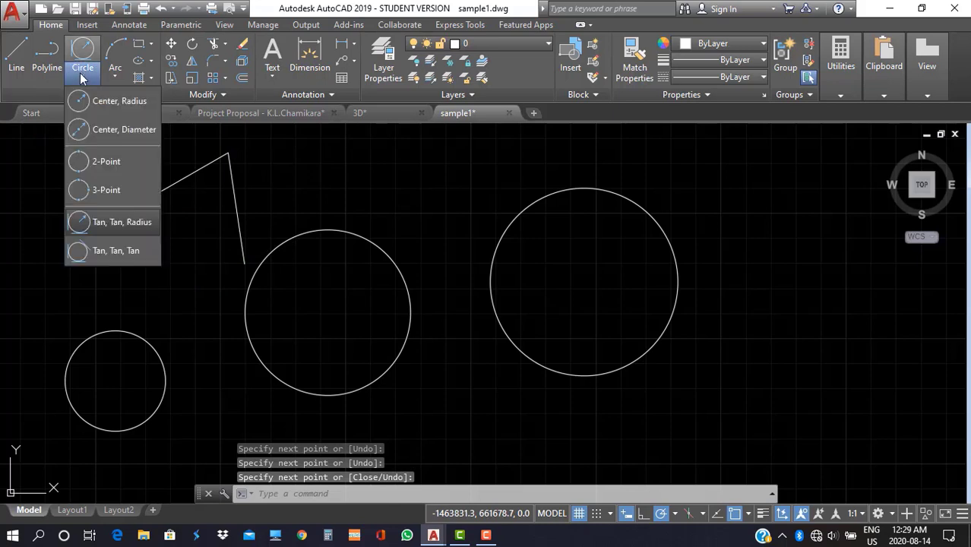
left_click(110, 224)
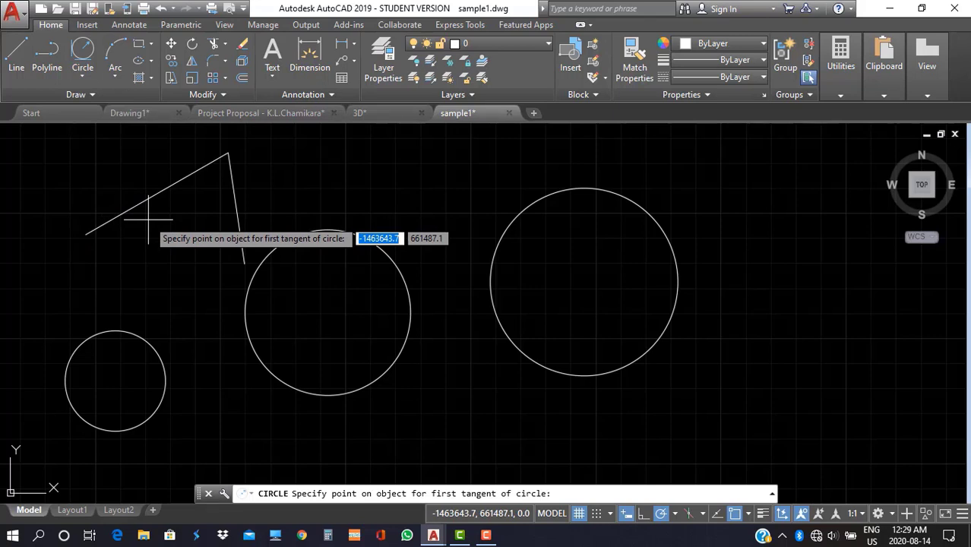
left_click(176, 182)
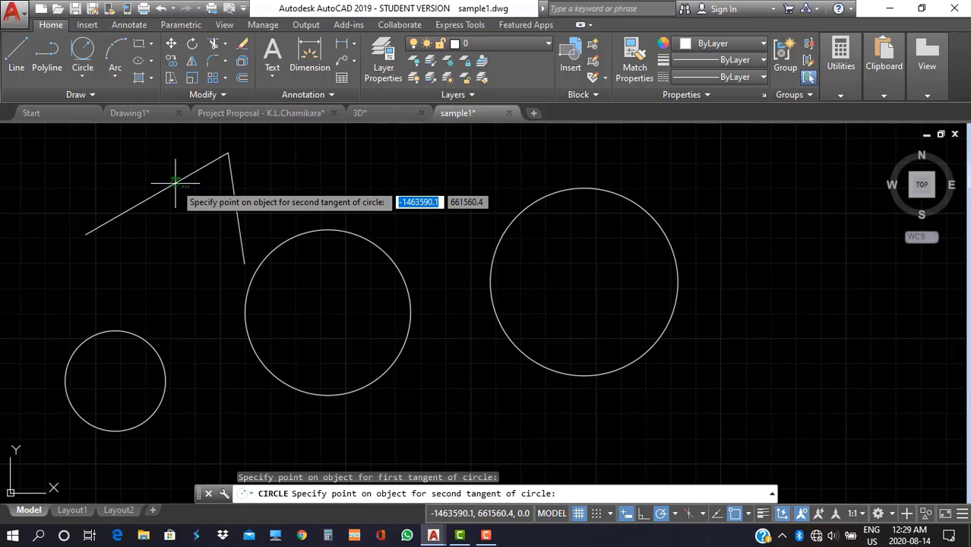
left_click(225, 205)
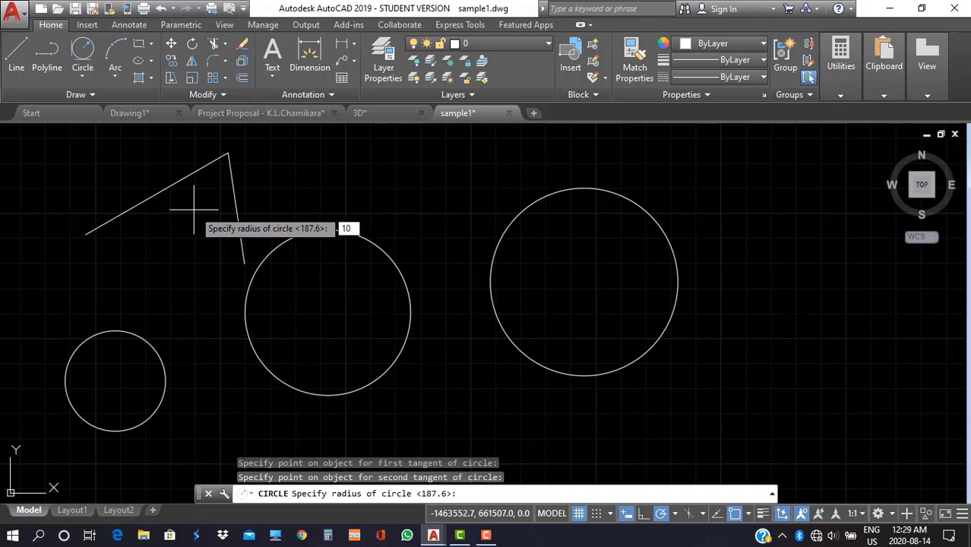
key("Return")
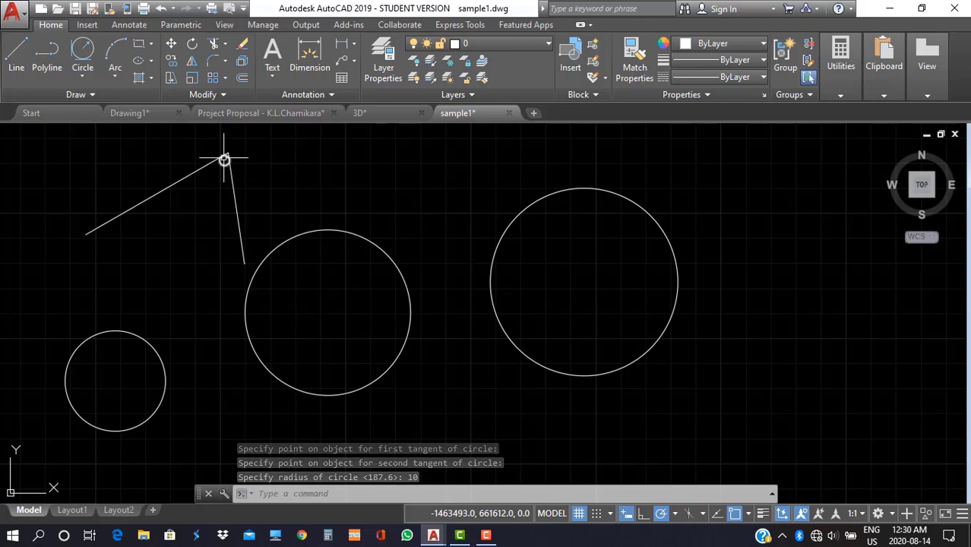
scroll(226, 154, "up", 5)
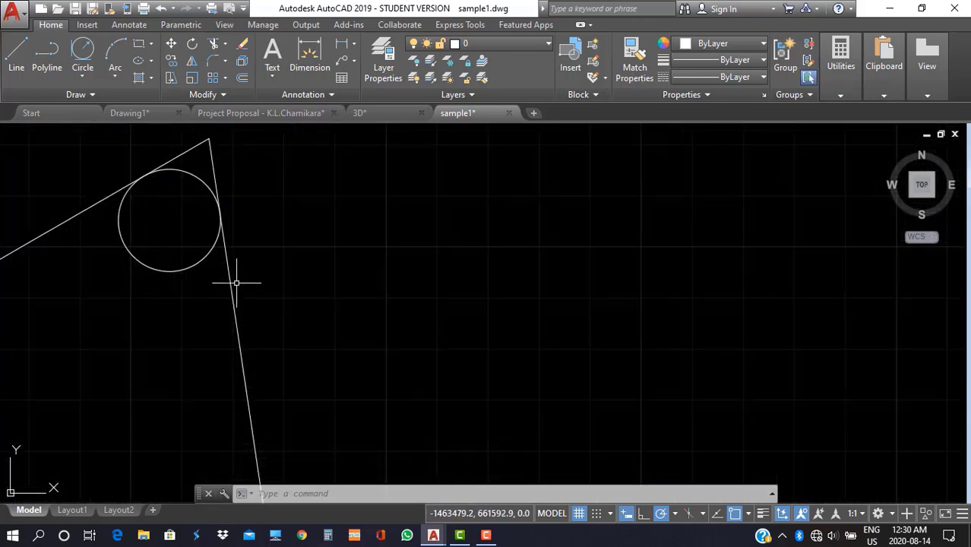
scroll(159, 340, "down", 6)
scroll(159, 340, "down", 3)
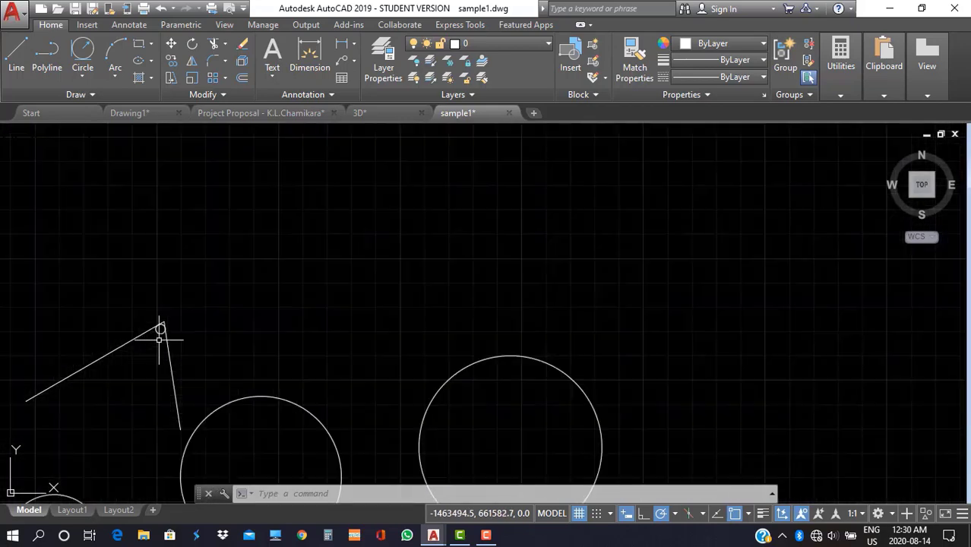
left_click(83, 76)
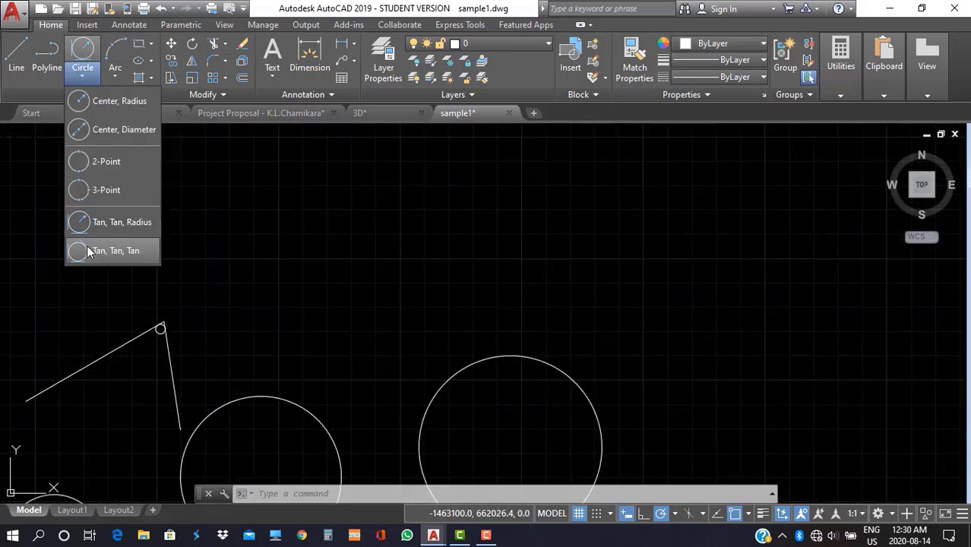
left_click(297, 329)
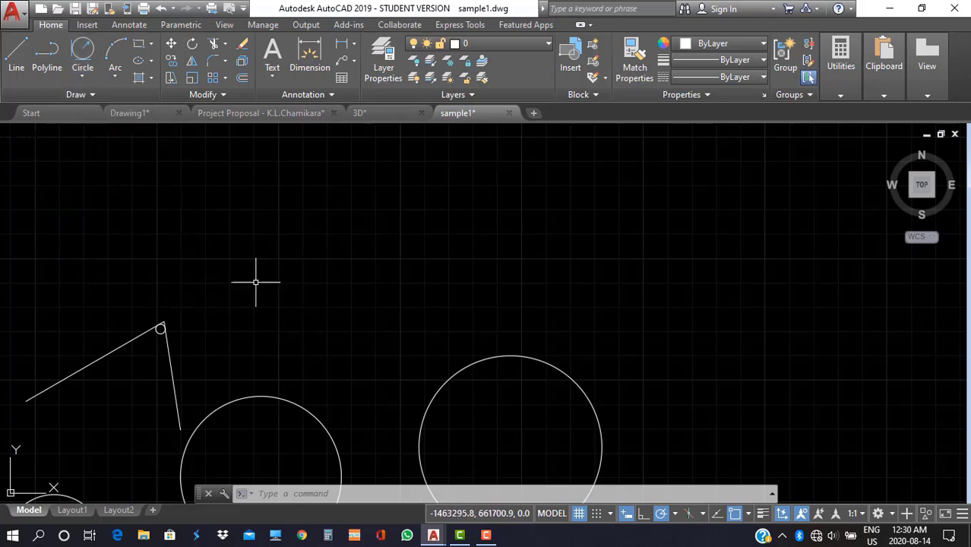
Try to draw a 3-point arc across the empty area above the two large circles.
left_click(114, 83)
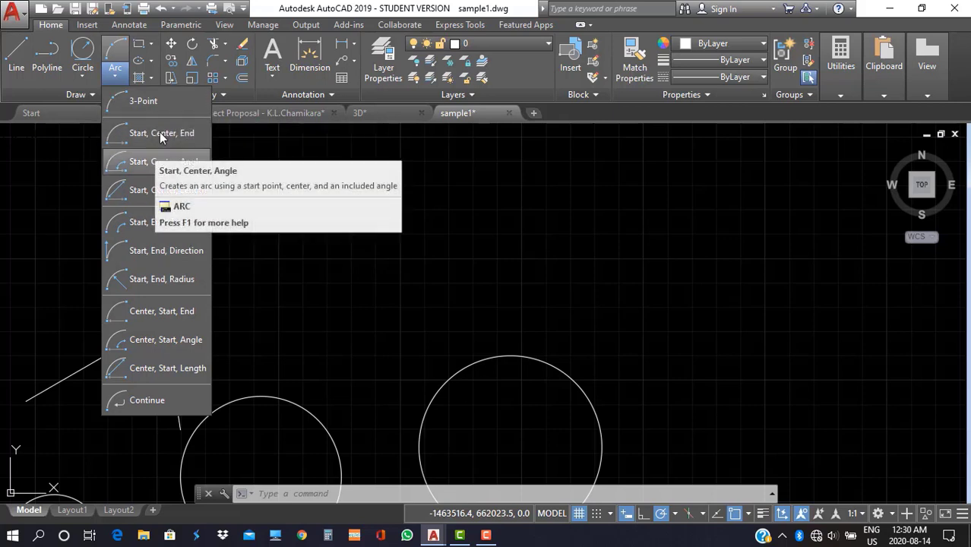
left_click(159, 107)
left_click(260, 298)
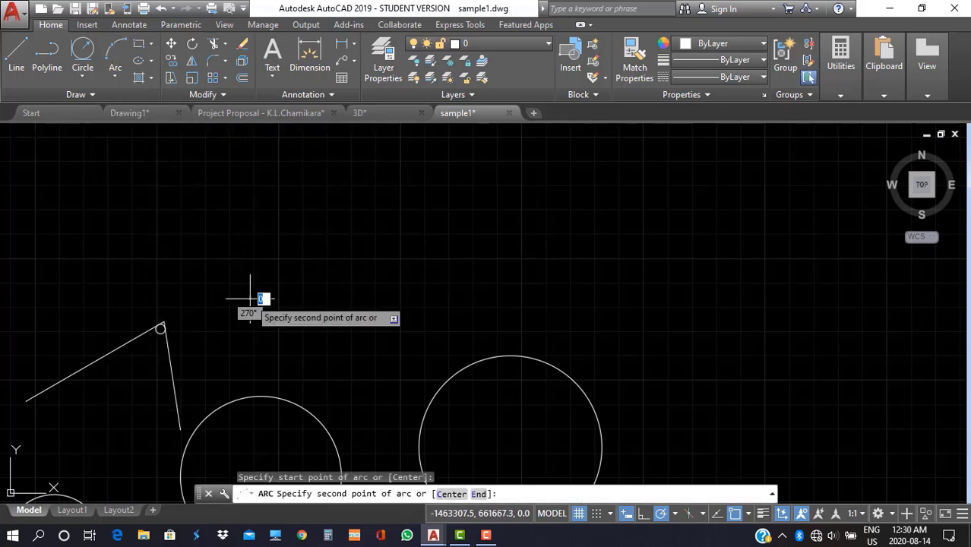
left_click(484, 298)
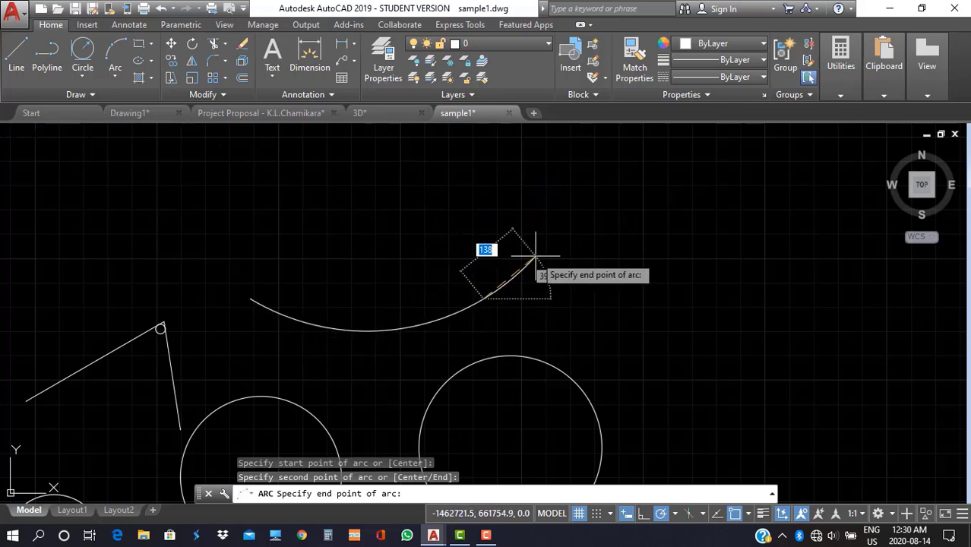
key("Escape")
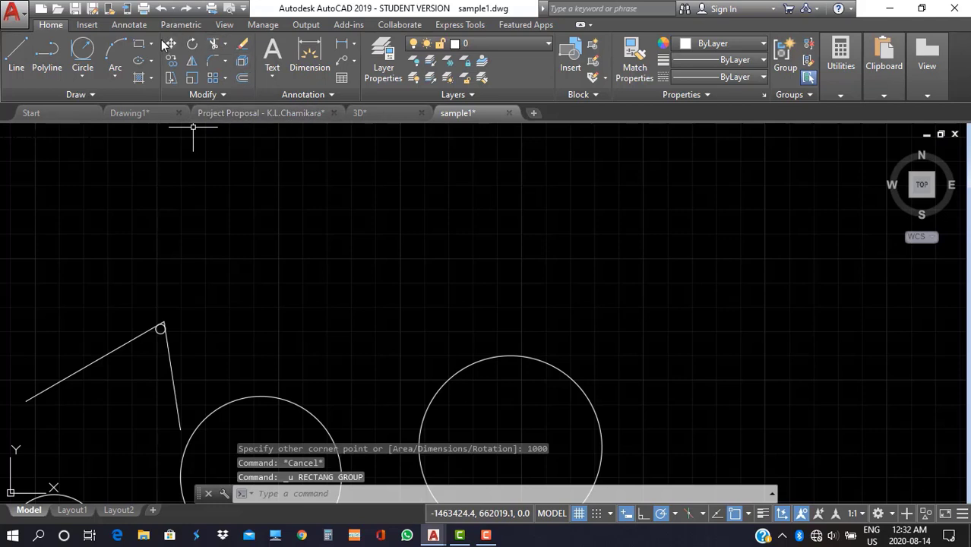
left_click(152, 43)
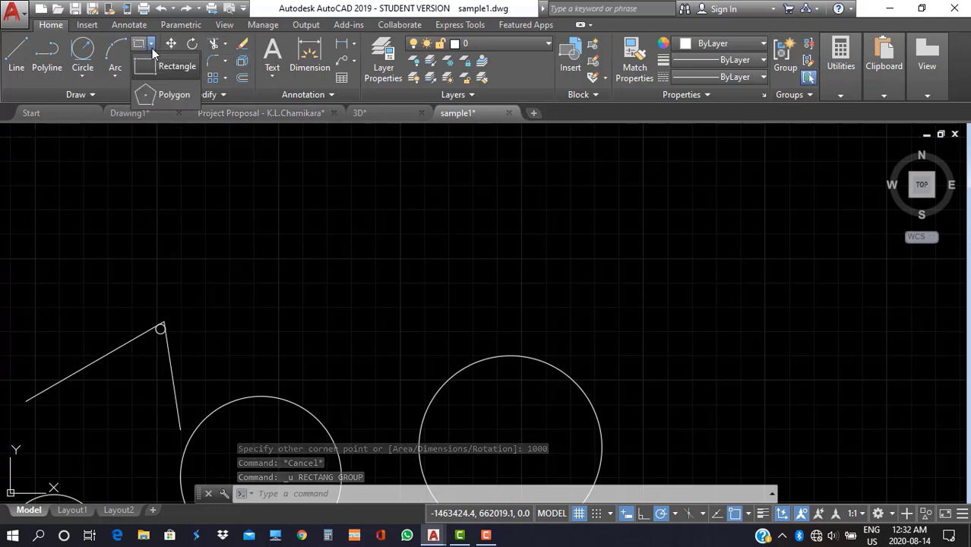
left_click(116, 76)
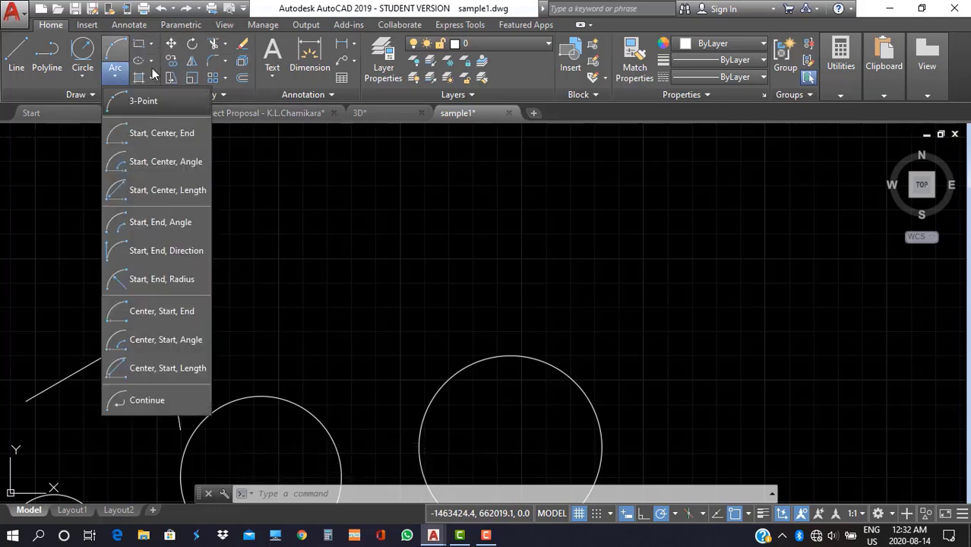
left_click(152, 61)
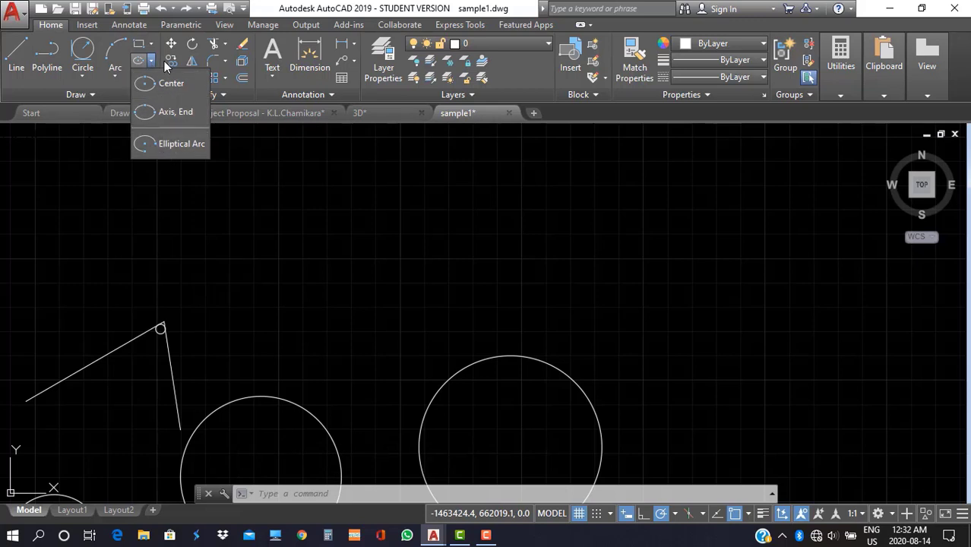
left_click(117, 76)
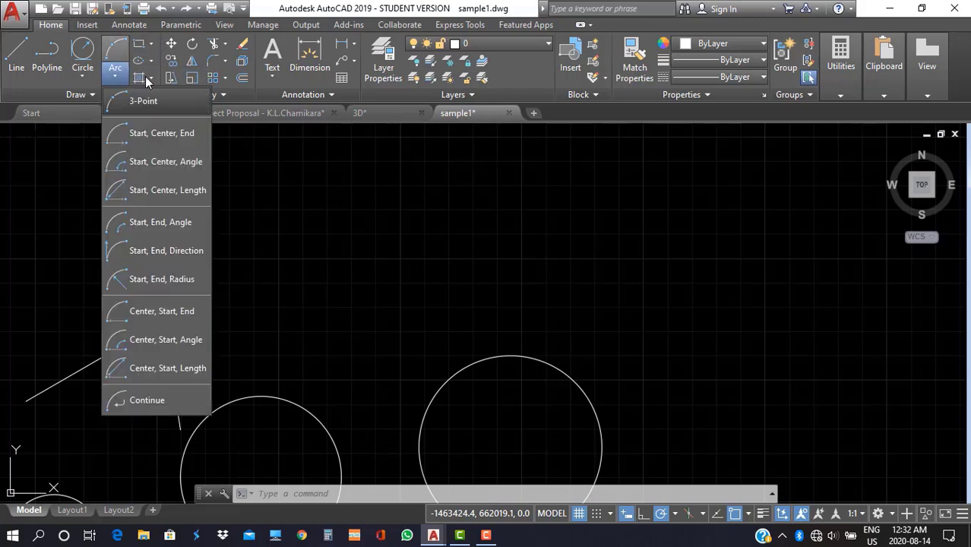
left_click(151, 78)
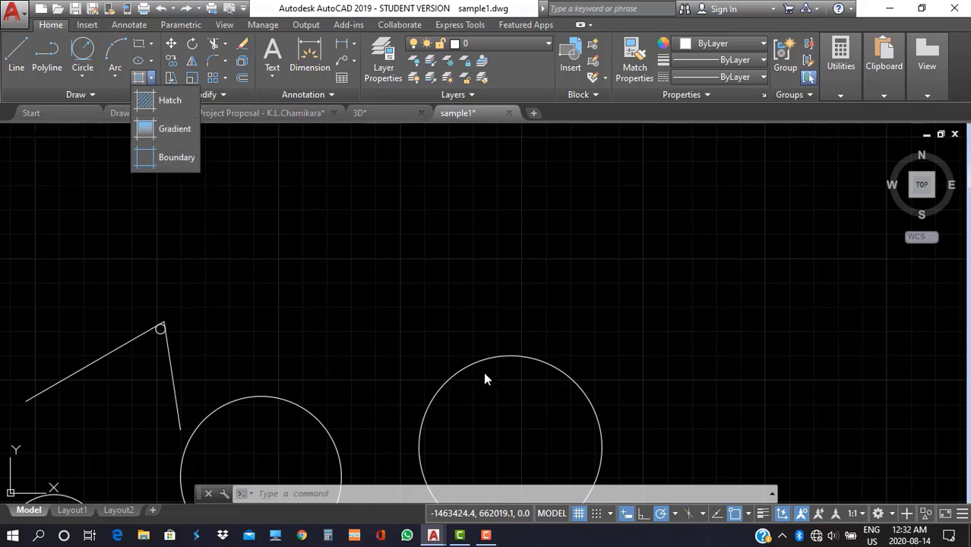
left_click(411, 288)
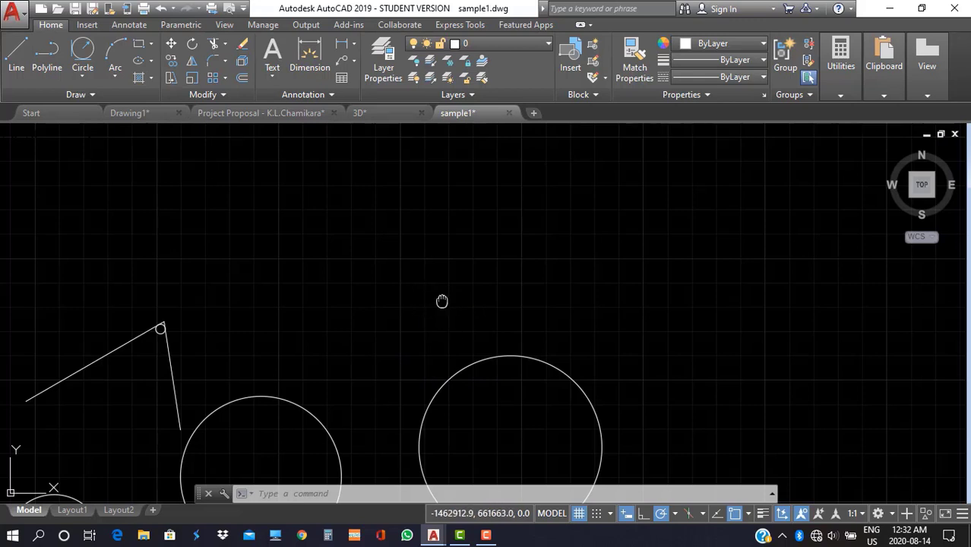
Hatch the interior of the 3-point circle with the AR-CONC pattern.
middle_click_drag(442, 301, 441, 197)
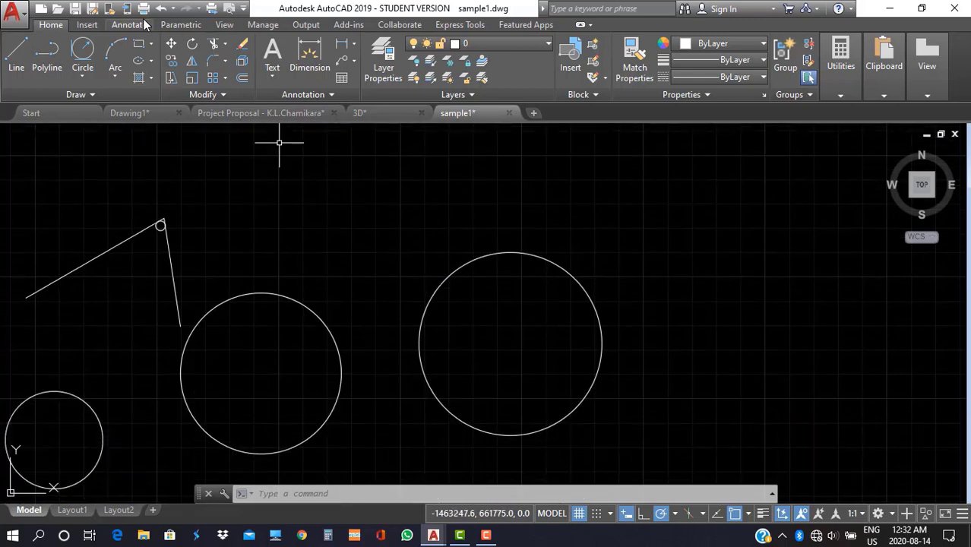
left_click(151, 78)
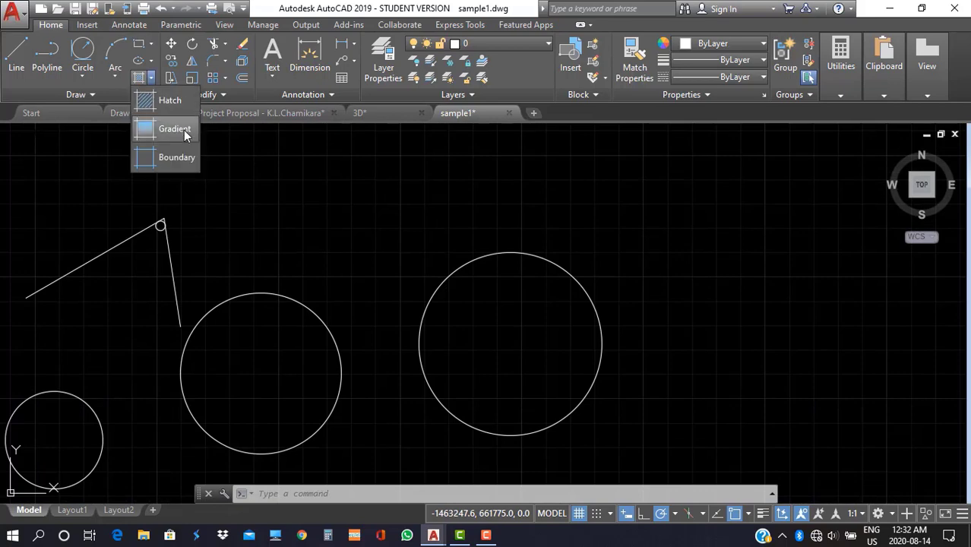
left_click(174, 111)
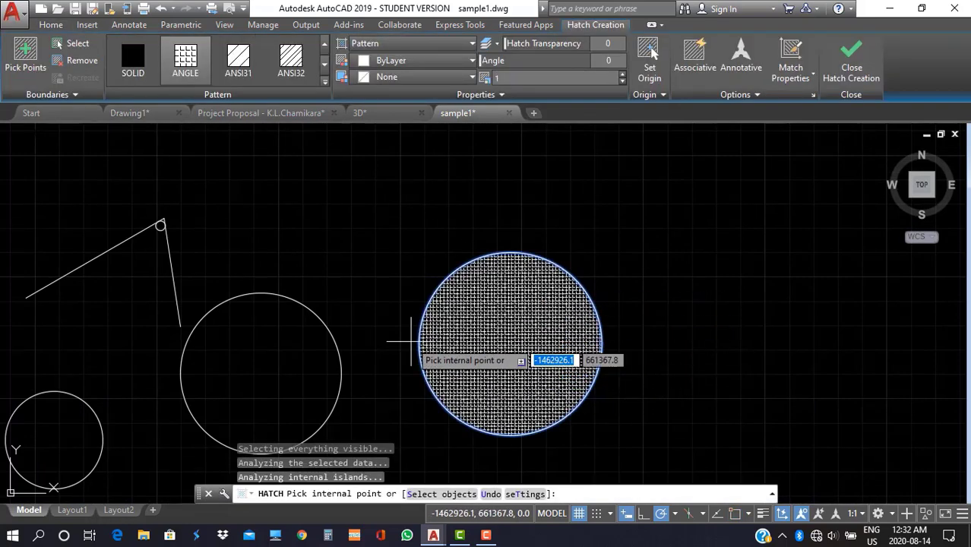
left_click(297, 77)
left_click(324, 81)
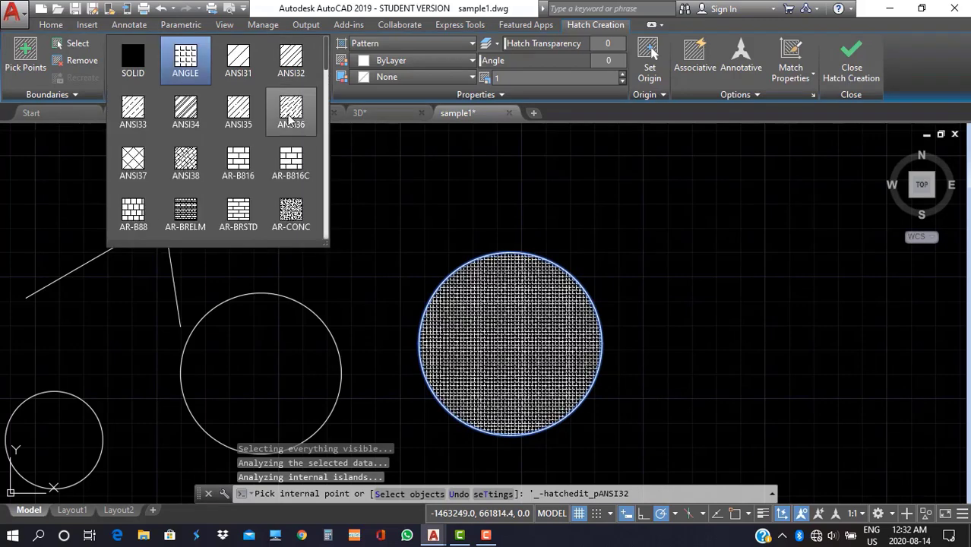
left_click(291, 213)
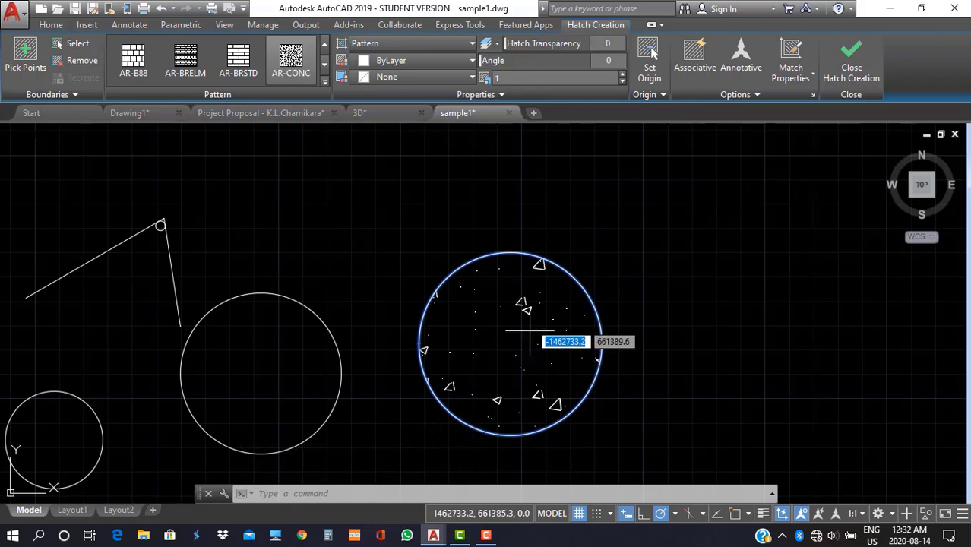
key("Escape")
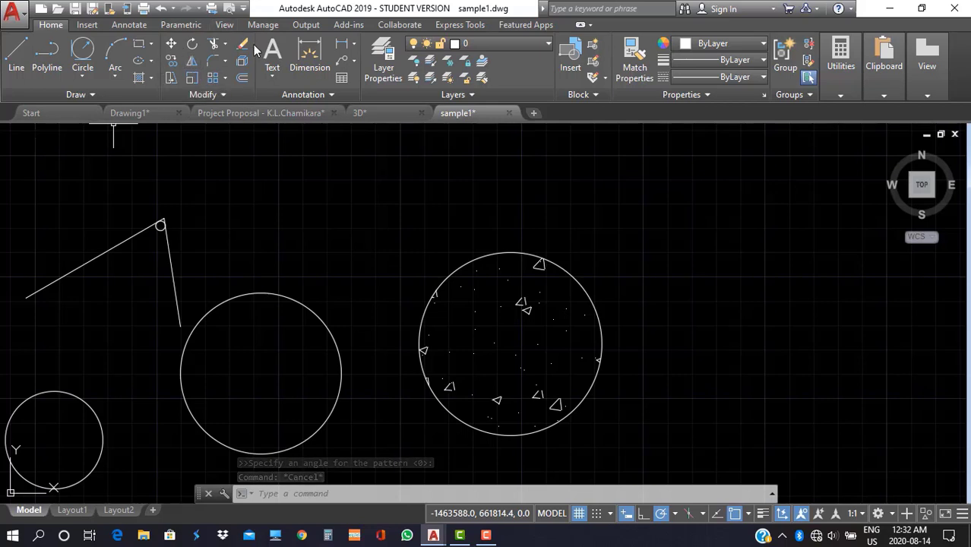
Move the 2-point circle by its centre up and to the right, just above and left of the hatched circle.
left_click(172, 45)
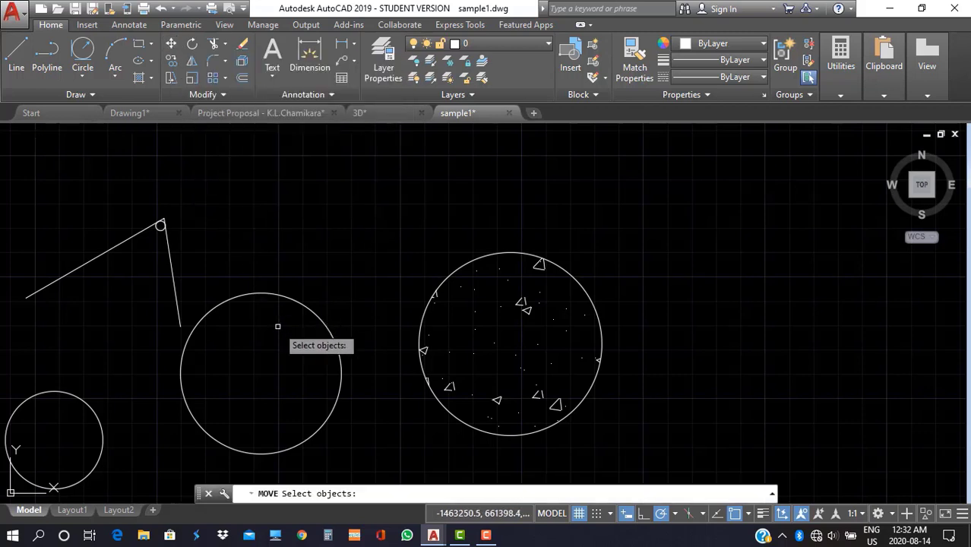
left_click(277, 294)
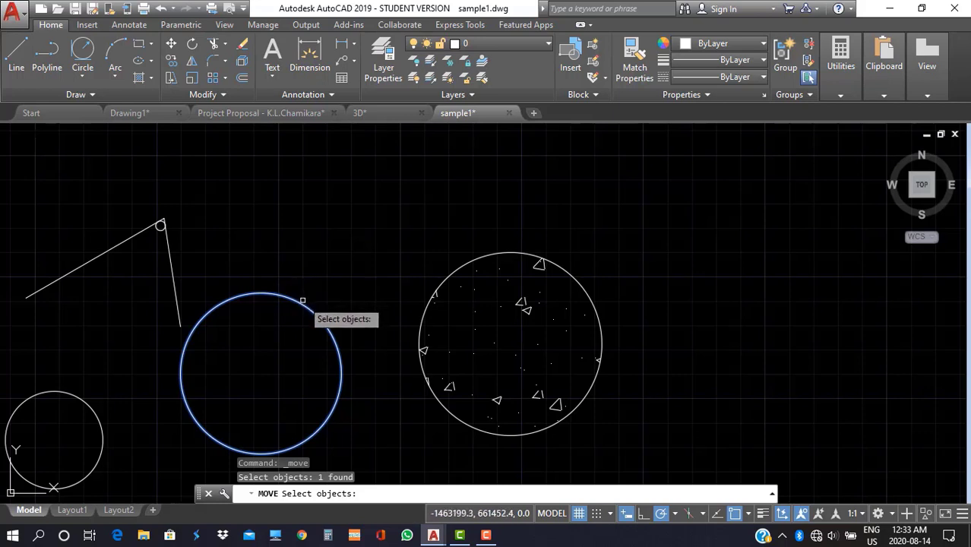
key("Return")
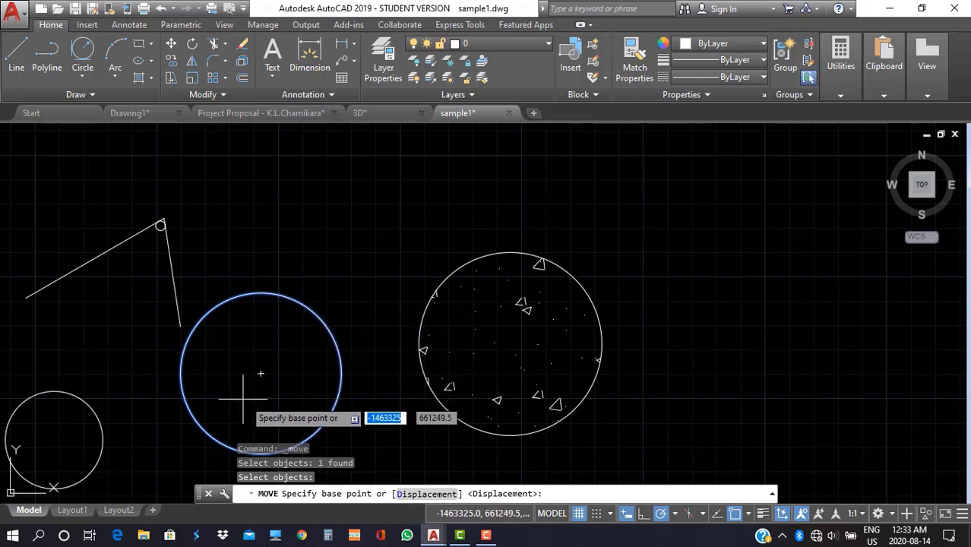
left_click(261, 373)
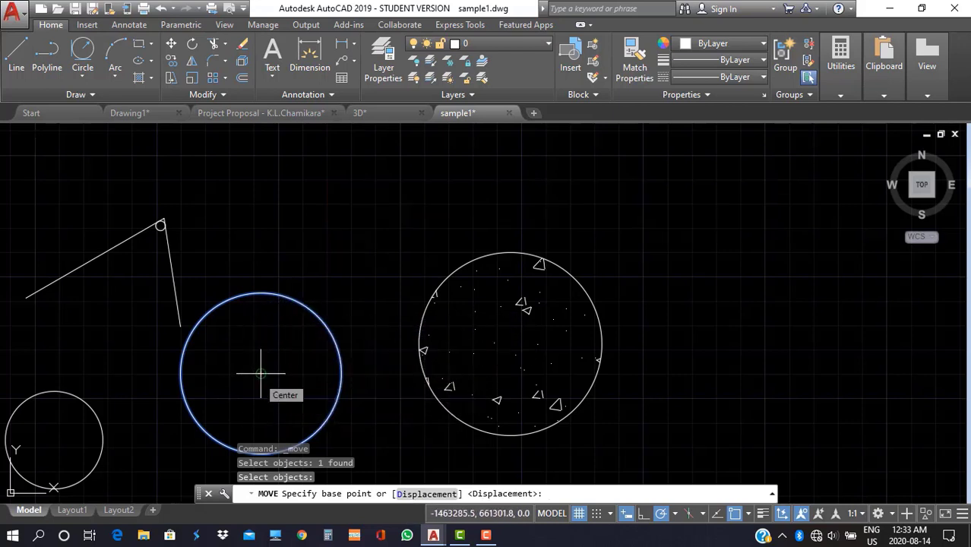
left_click(261, 373)
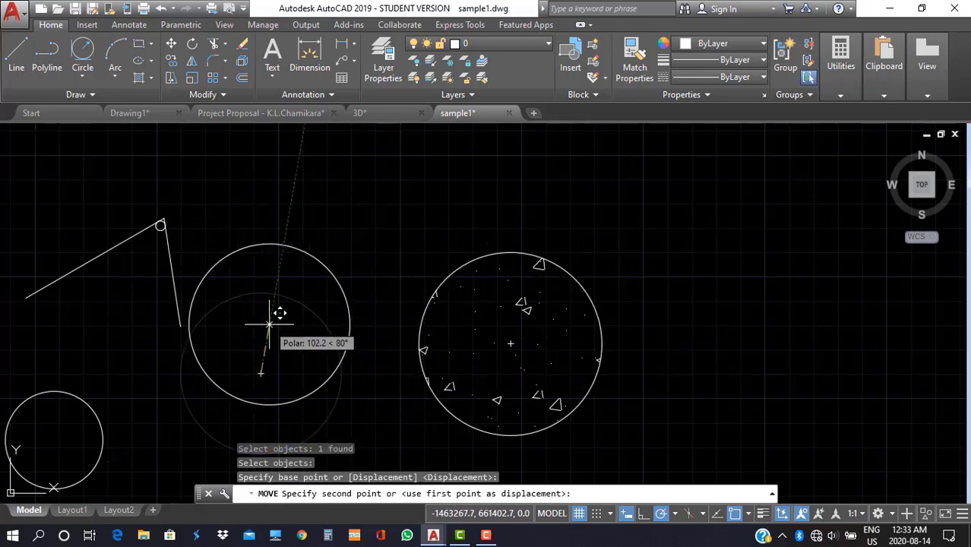
left_click(372, 230)
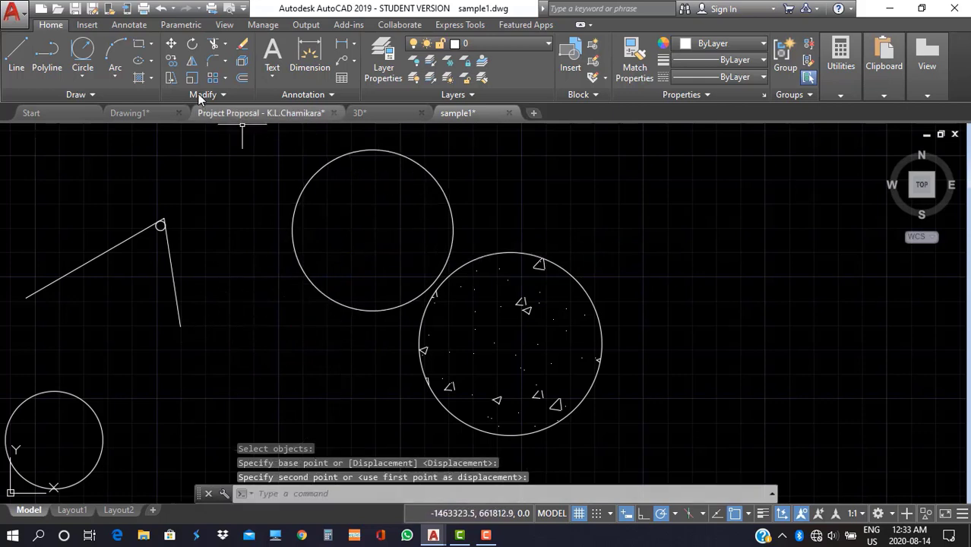
Copy the moved circle from its bottom quadrant back to its former place below the peak lines.
left_click(173, 60)
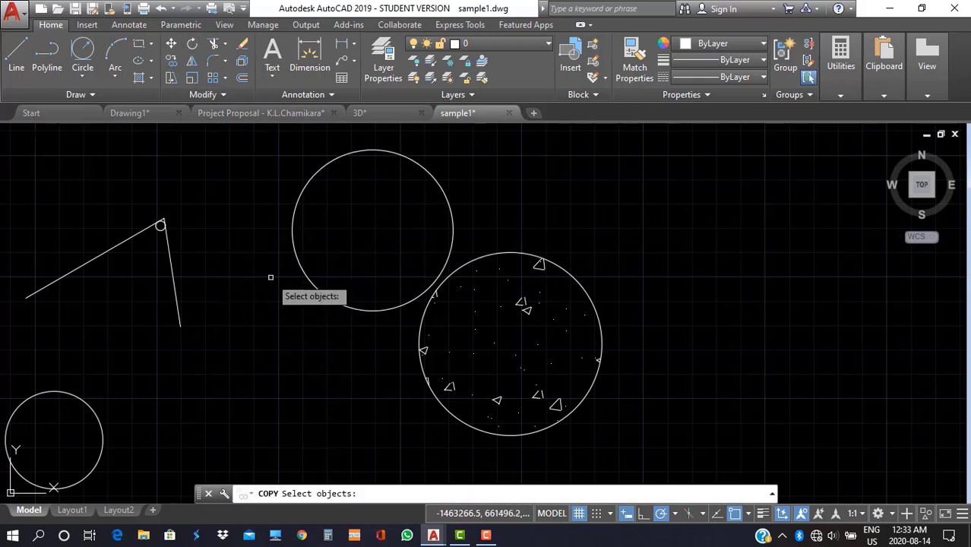
left_click(297, 261)
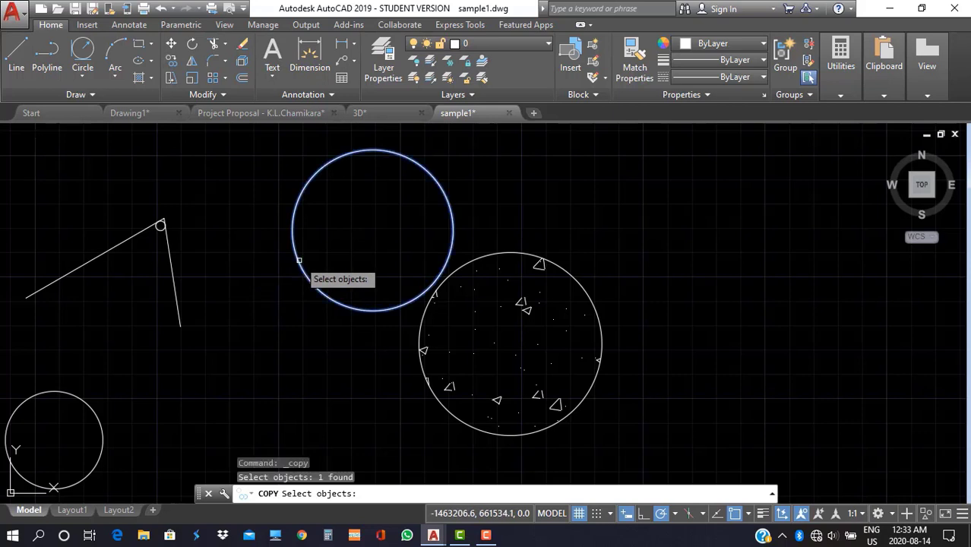
key("Return")
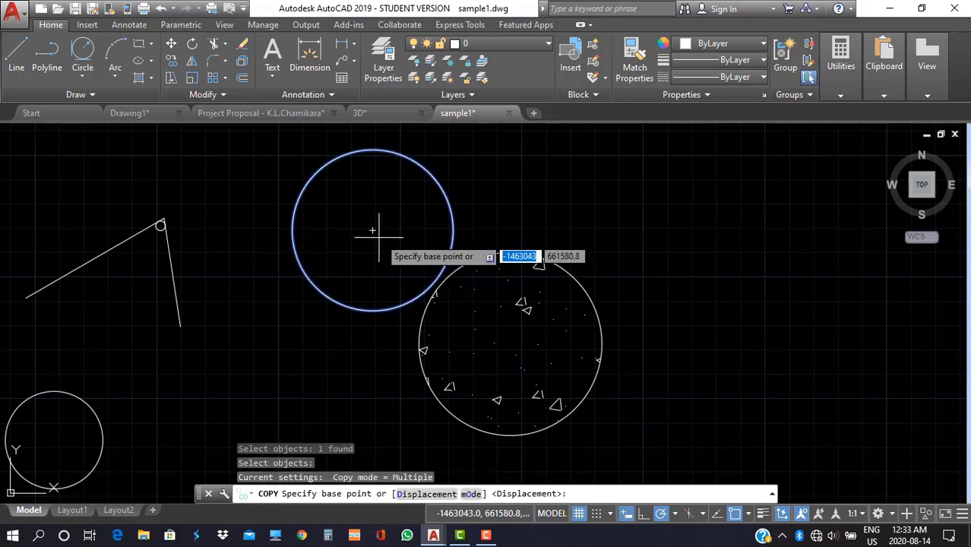
left_click(372, 310)
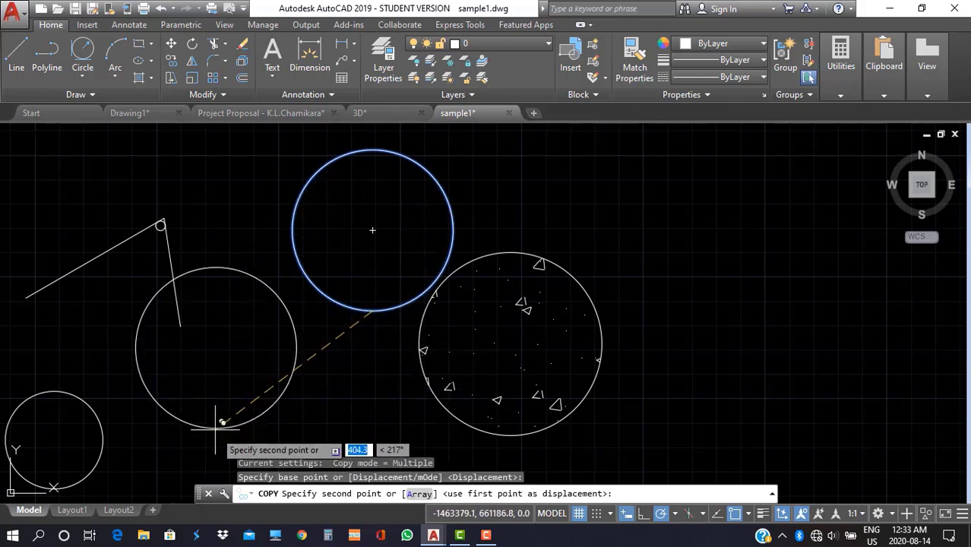
left_click(262, 453)
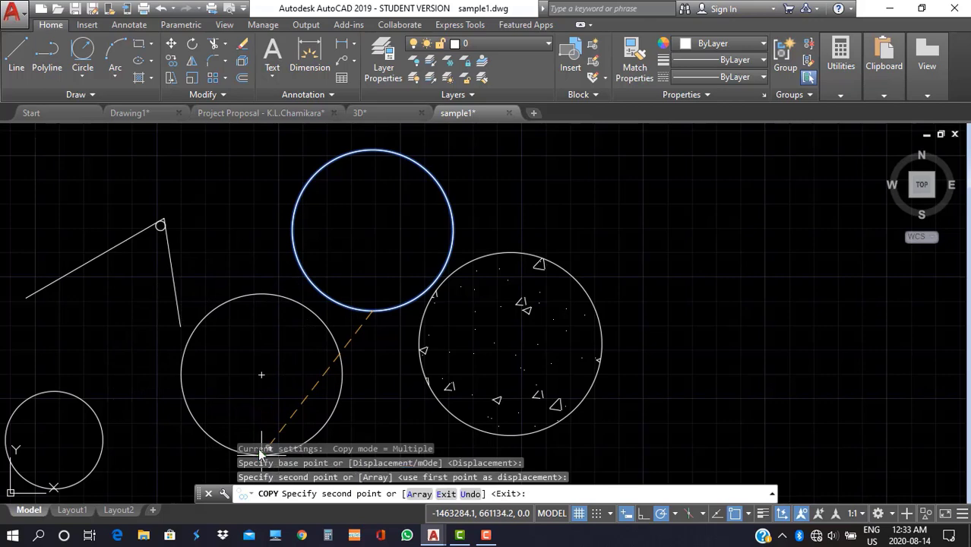
key("Return")
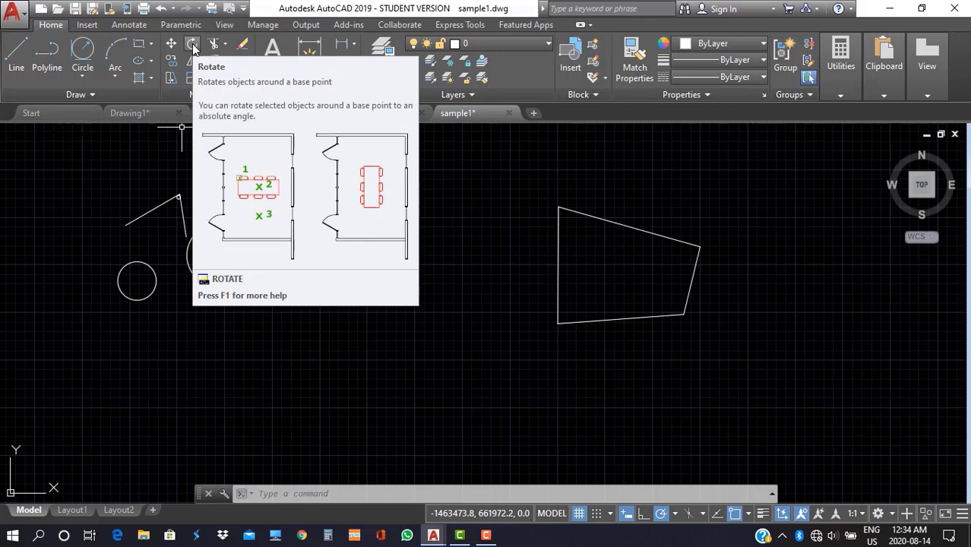
Rotate the two peak lines and their small tangent circle 45° about the lower-left line endpoint.
left_click(192, 44)
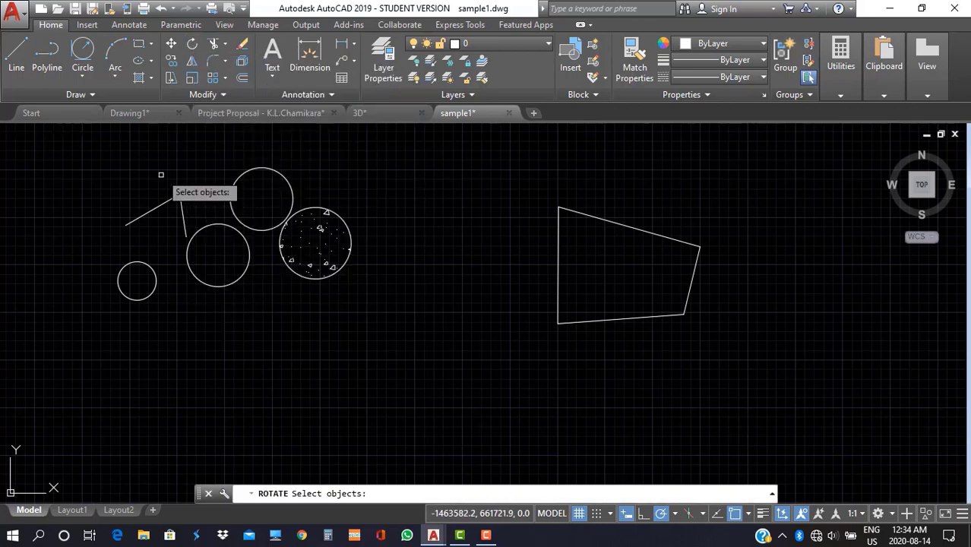
left_click(210, 213)
left_click(120, 191)
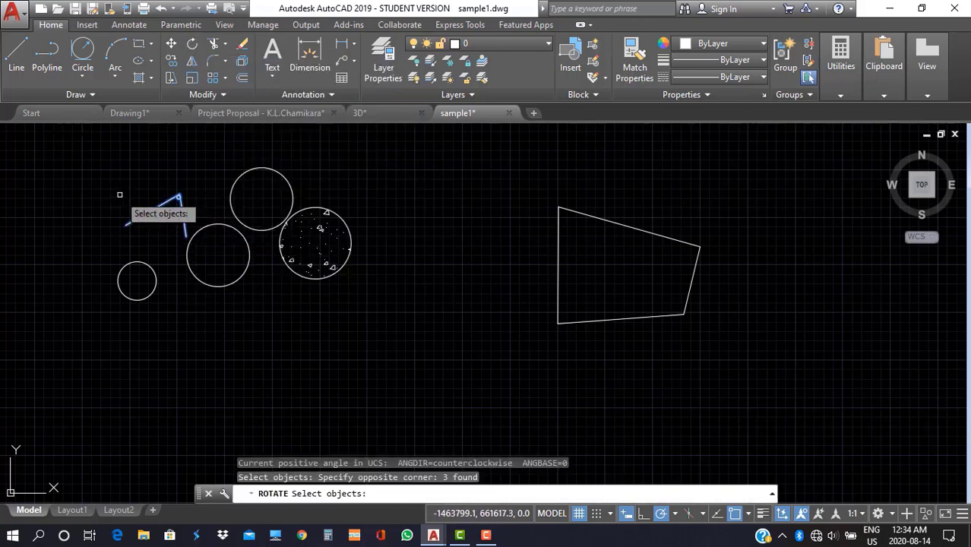
key("Return")
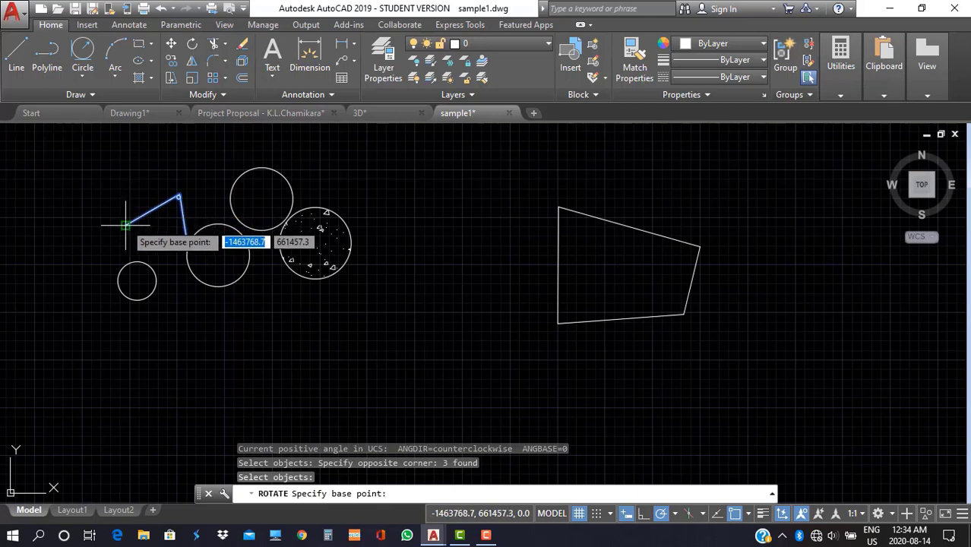
left_click(125, 225)
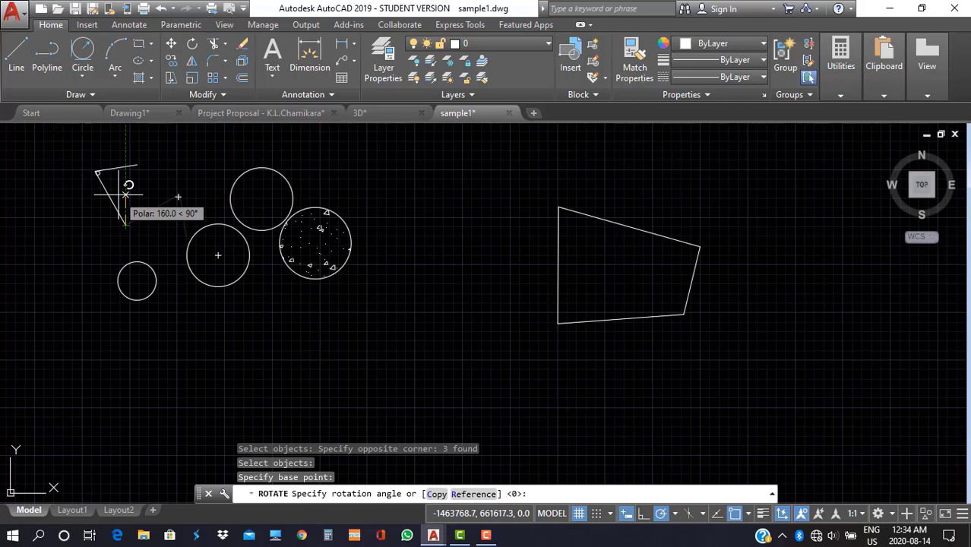
type("45")
key("Return")
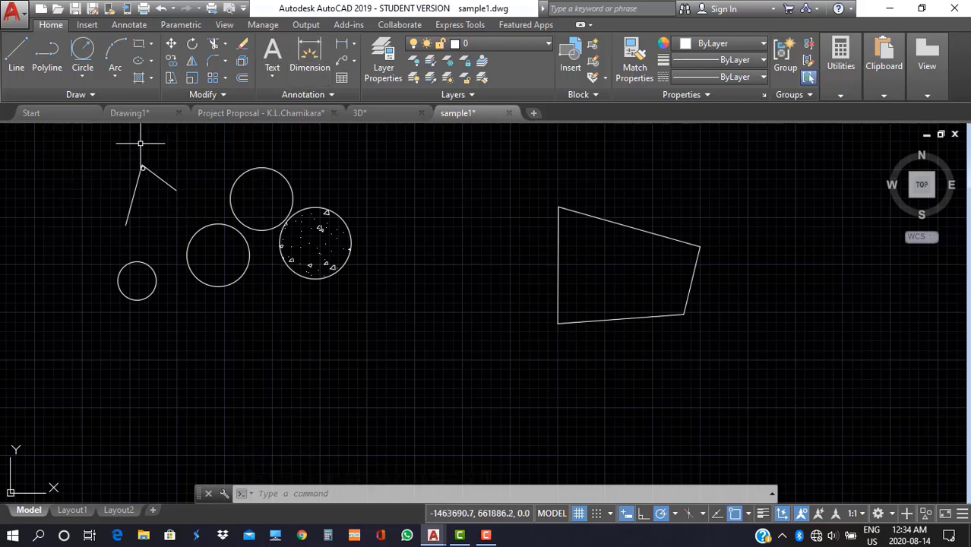
Mirror the rotated lines and small circle to the left across a vertical line beside them, keeping the source objects.
left_click(194, 63)
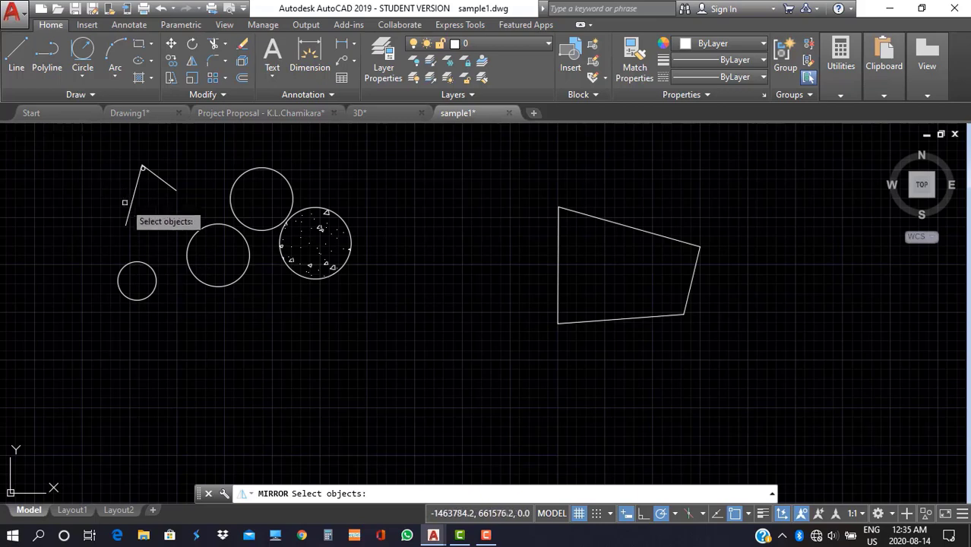
left_click(185, 220)
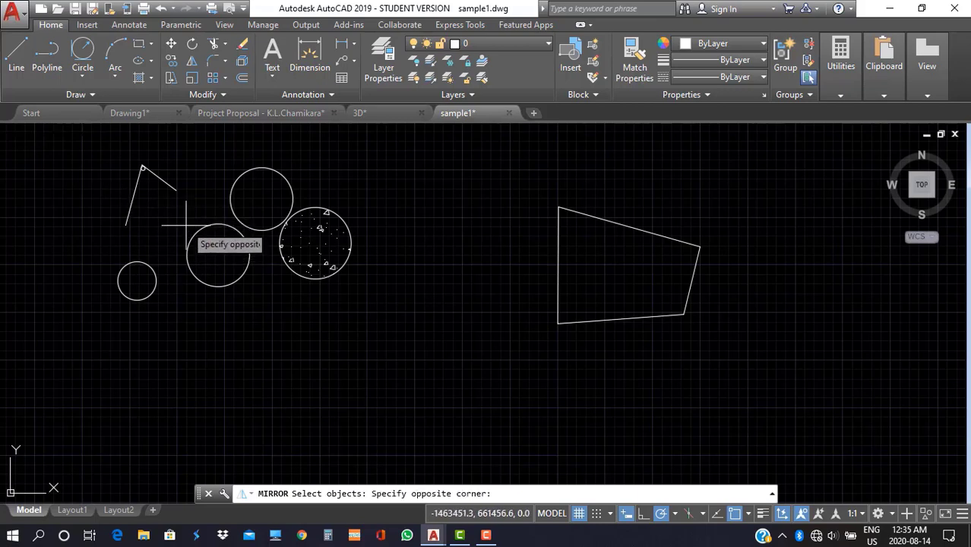
left_click(113, 164)
key("Return")
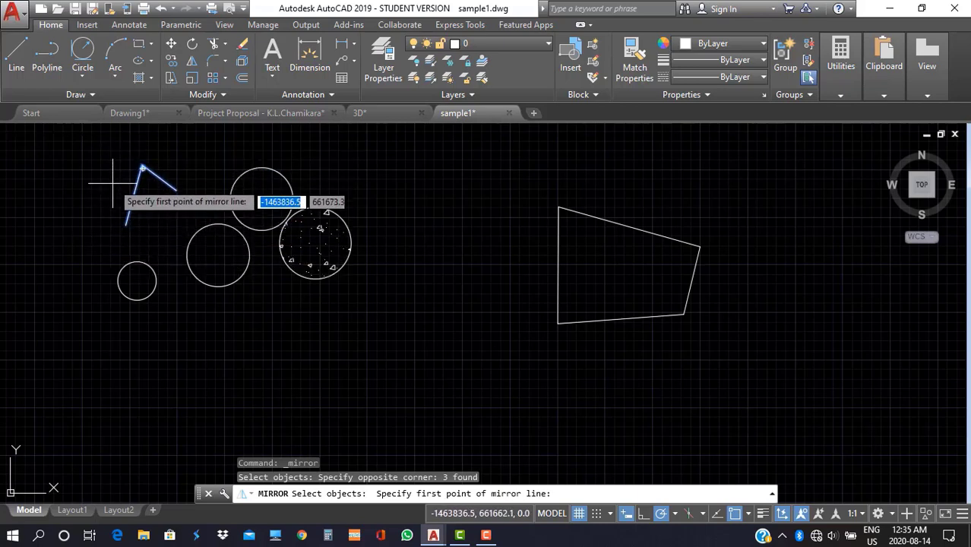
left_click(142, 167)
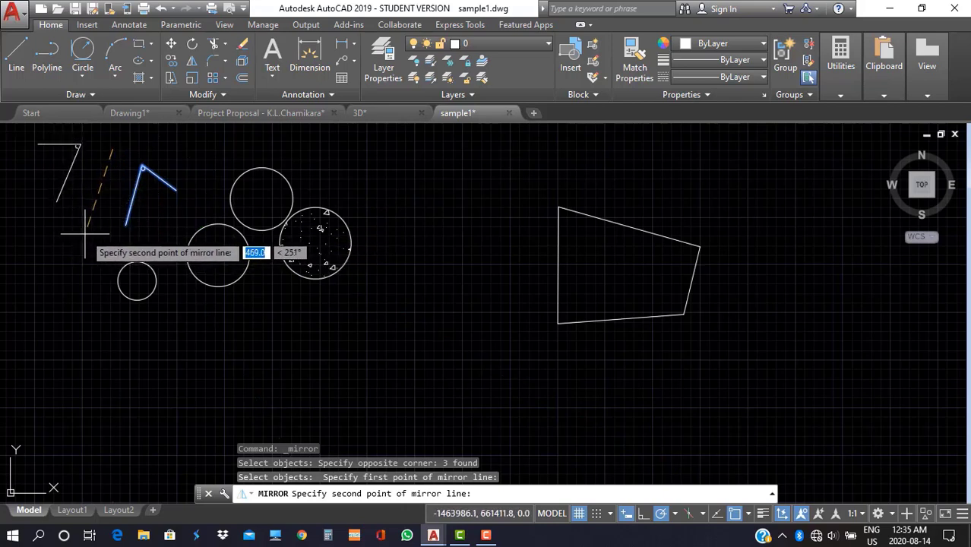
left_click(116, 249)
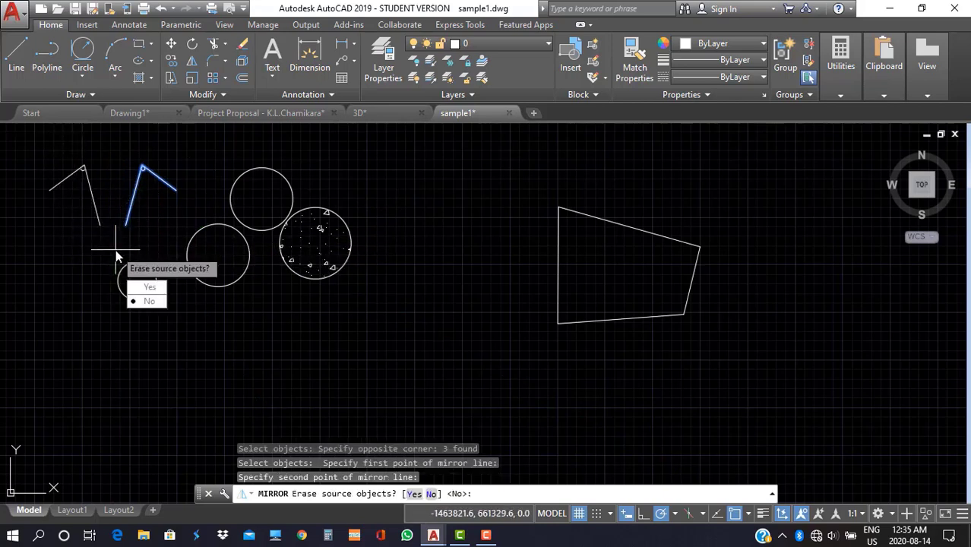
left_click(149, 302)
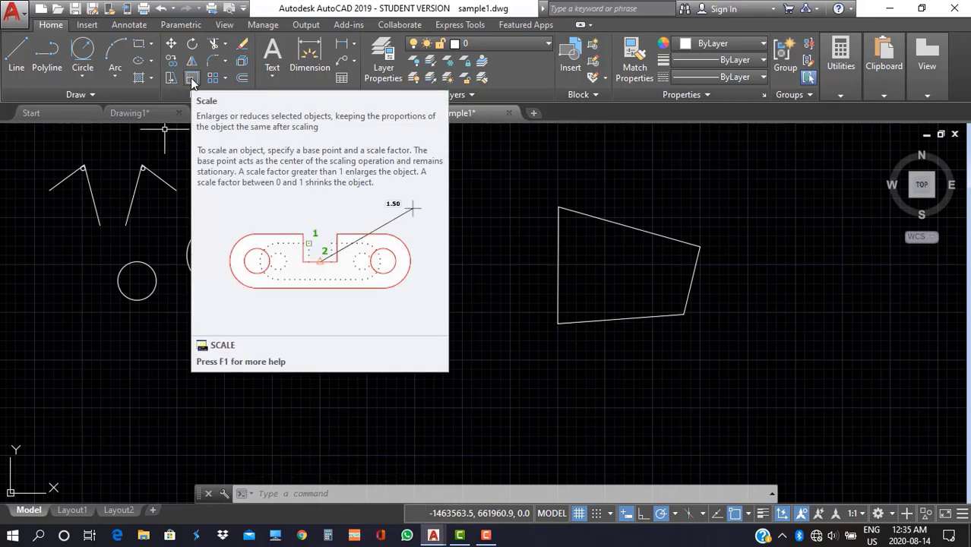
Draw a slightly descending line across the quadrilateral, extending past its left and right edges.
left_click(226, 44)
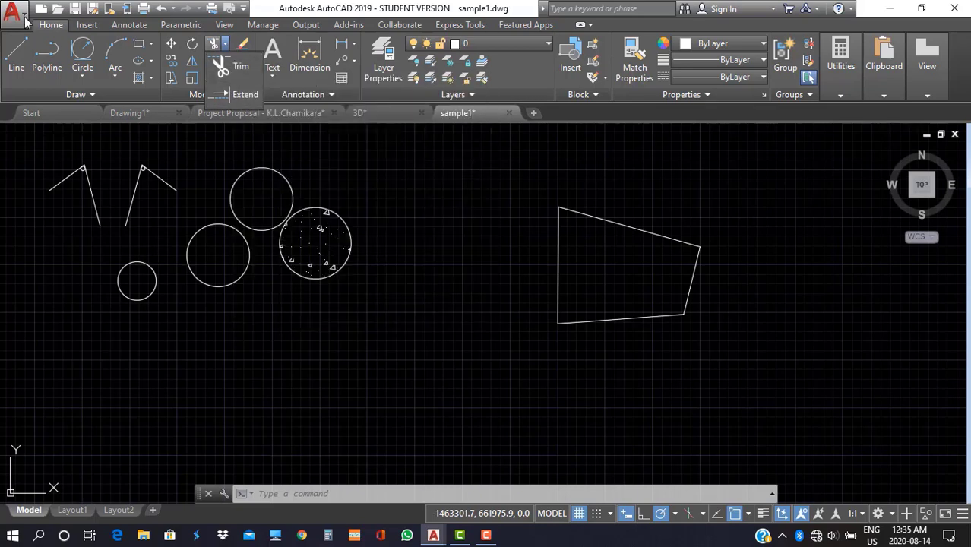
left_click(13, 74)
left_click(486, 271)
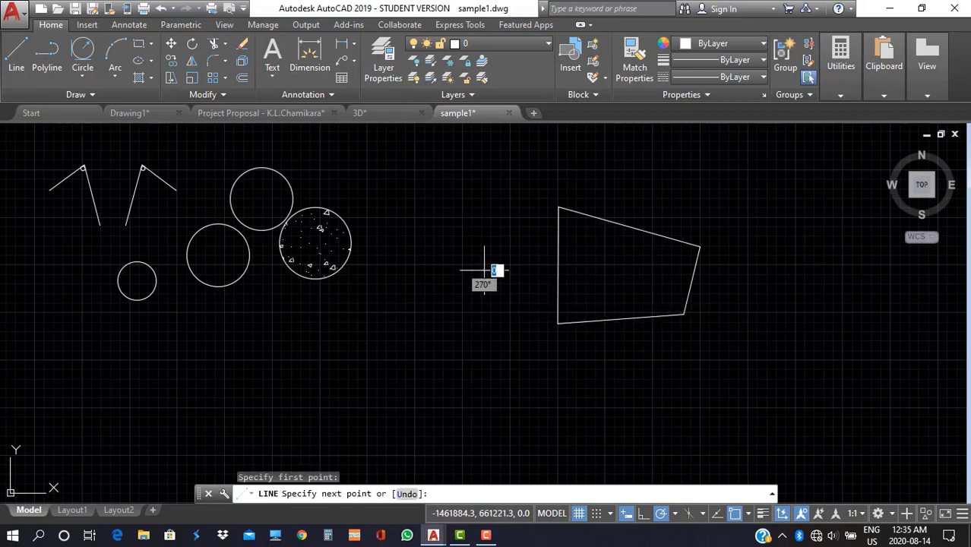
left_click(768, 290)
key("Return")
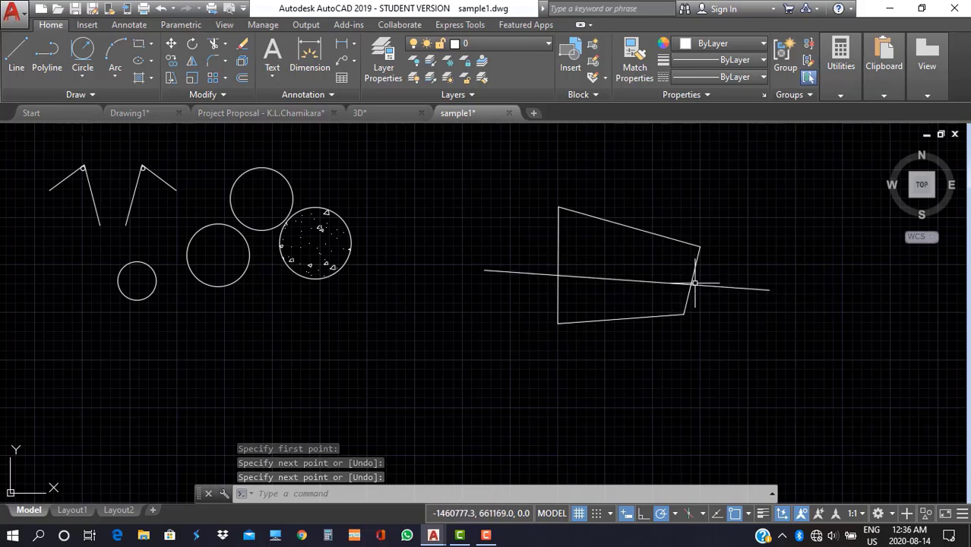
Trim off both ends of the crossing line outside the quadrilateral, using all objects as cutting edges.
left_click(214, 43)
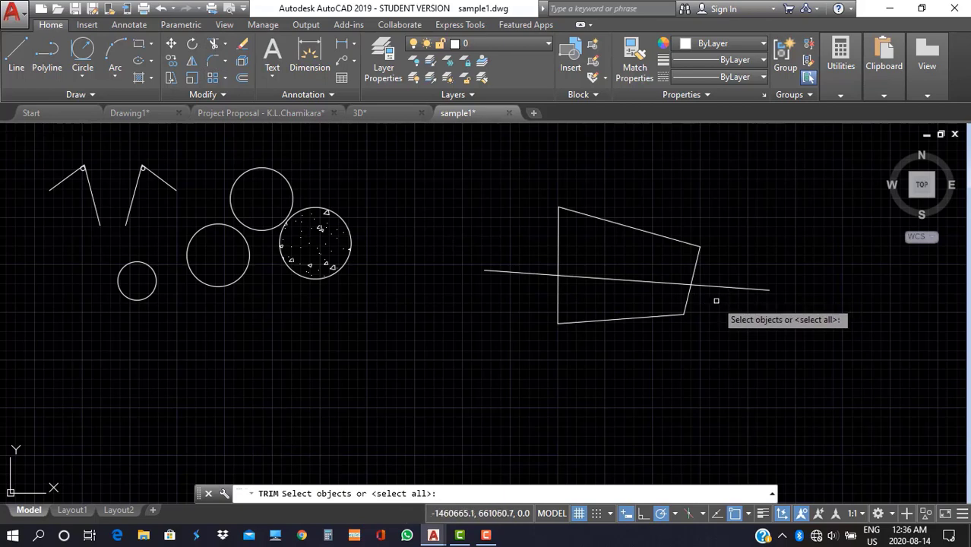
key("Return")
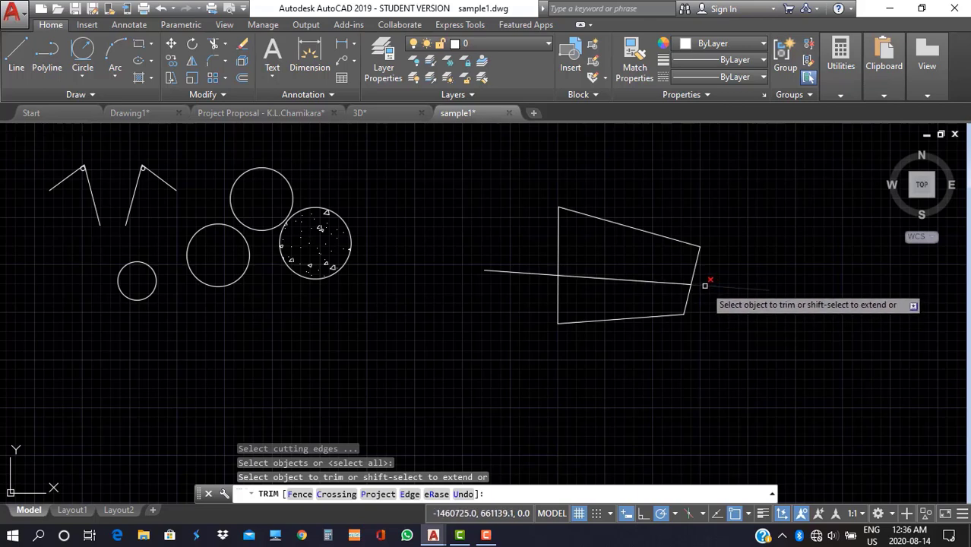
left_click(705, 285)
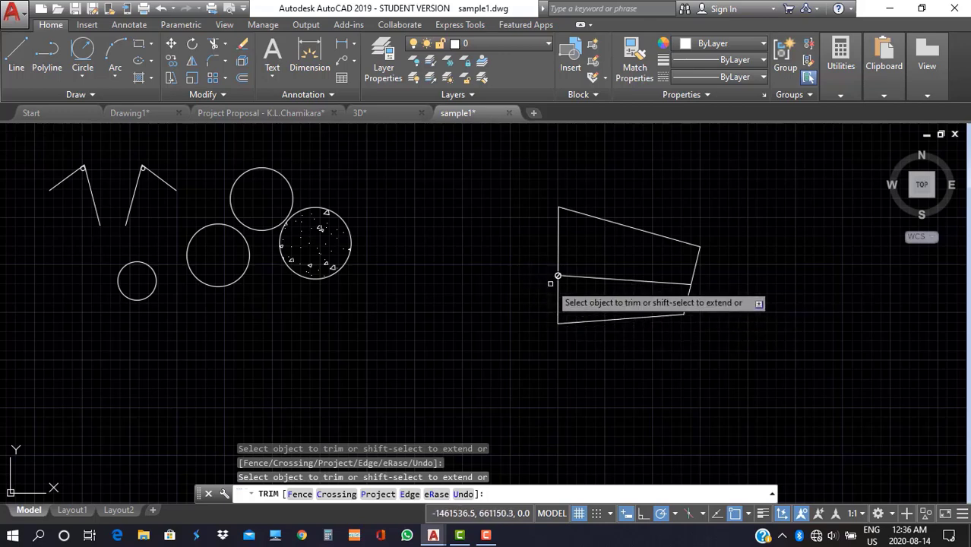
Draw a steep slanted line inside the quadrilateral, crossing its middle line and stopping short of the upper and lower edges.
key("Escape")
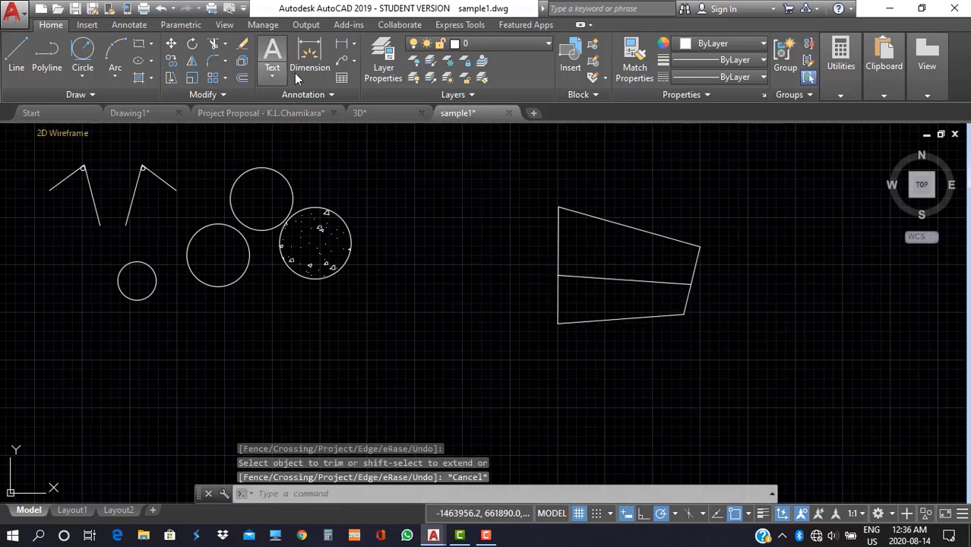
left_click(20, 66)
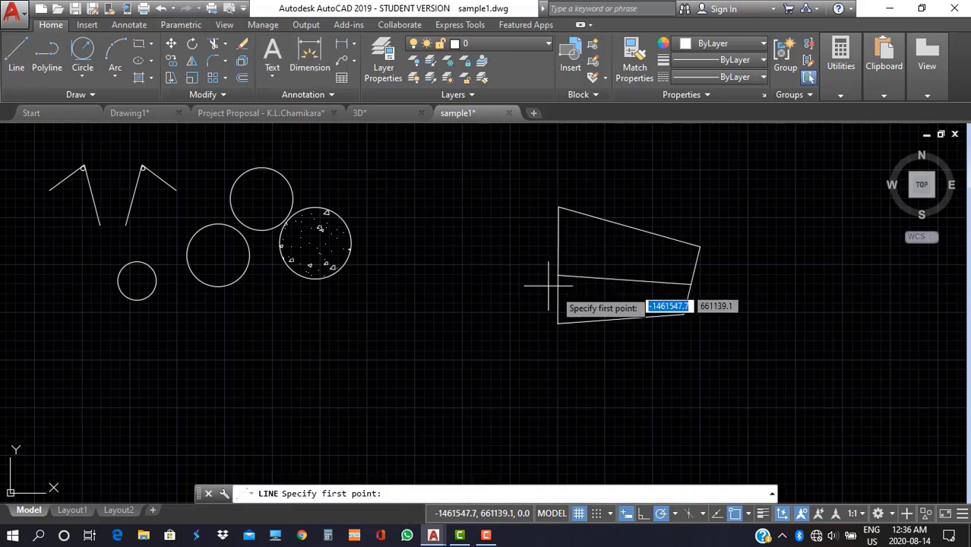
left_click(599, 307)
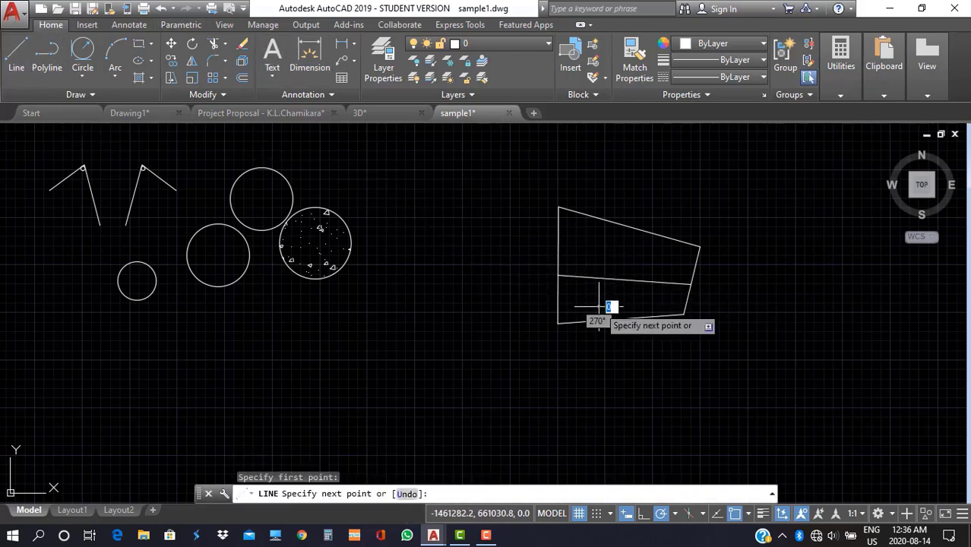
left_click(615, 244)
key("Return")
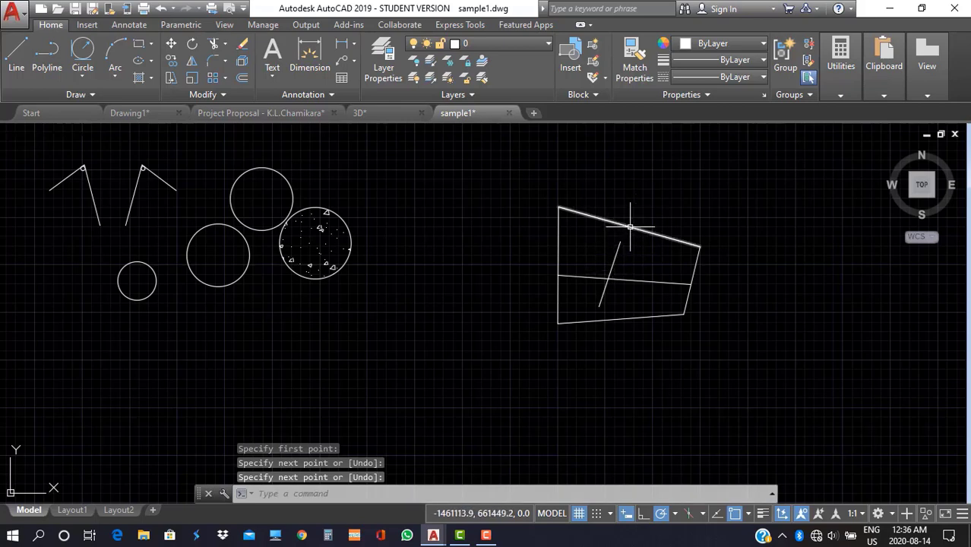
Extend the steep inner line up to the quadrilateral's upper edge, using that edge as the boundary.
left_click(224, 45)
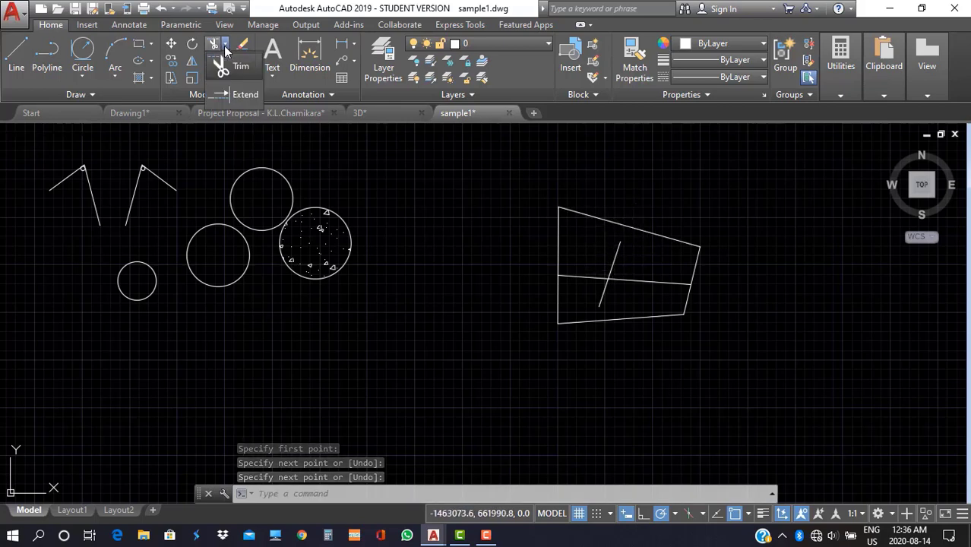
left_click(243, 94)
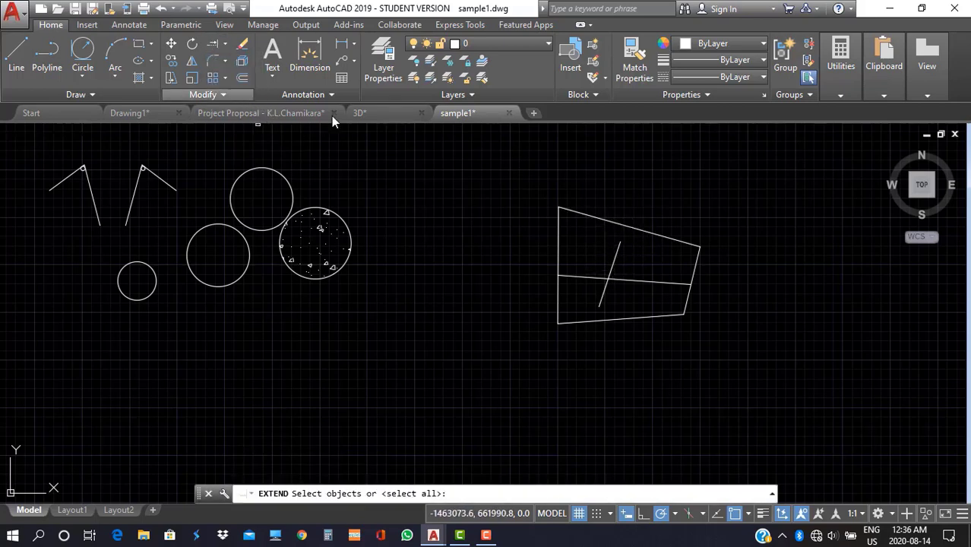
left_click(627, 227)
key("Return")
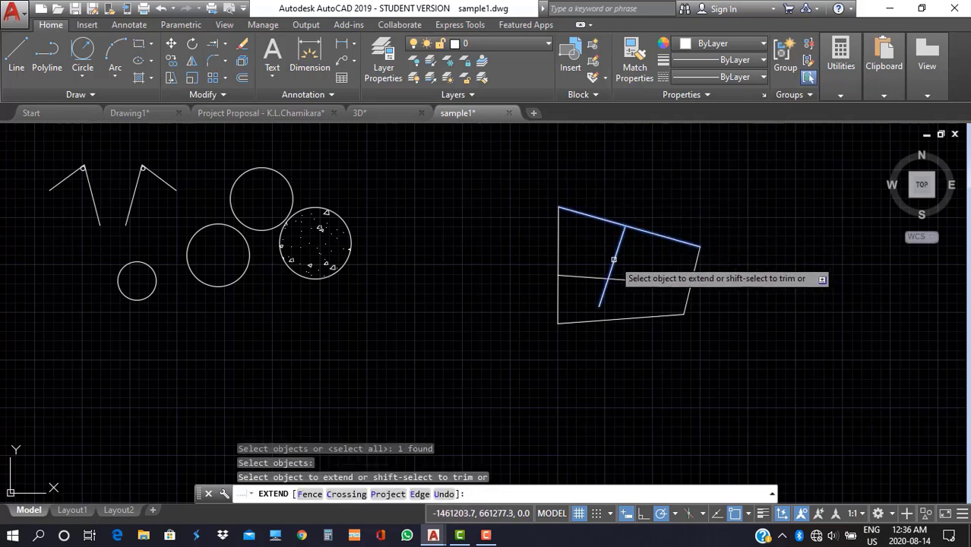
left_click(613, 260)
key("Return")
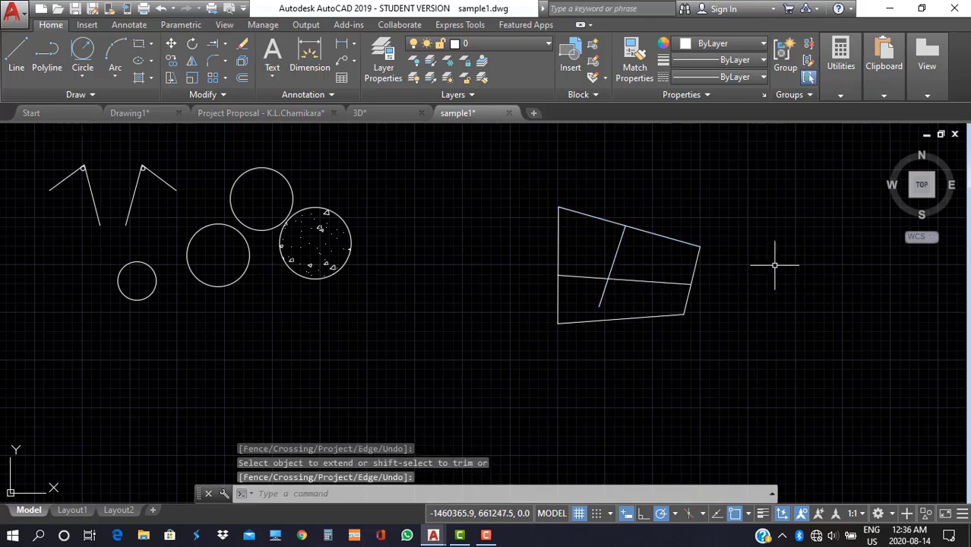
Fillet the lower end of the steep inner line with the quadrilateral's lower edge at a radius of 100.
left_click(220, 62)
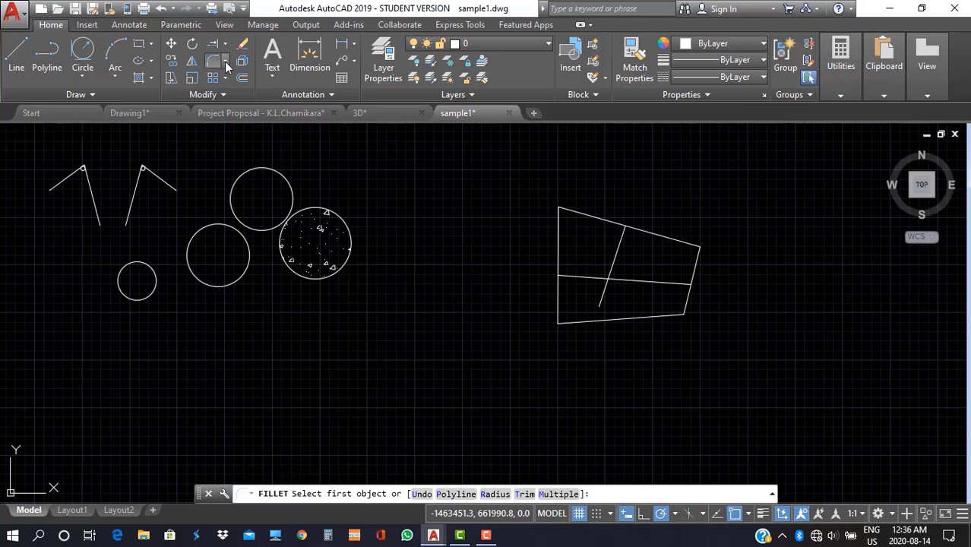
left_click(225, 61)
left_click(244, 84)
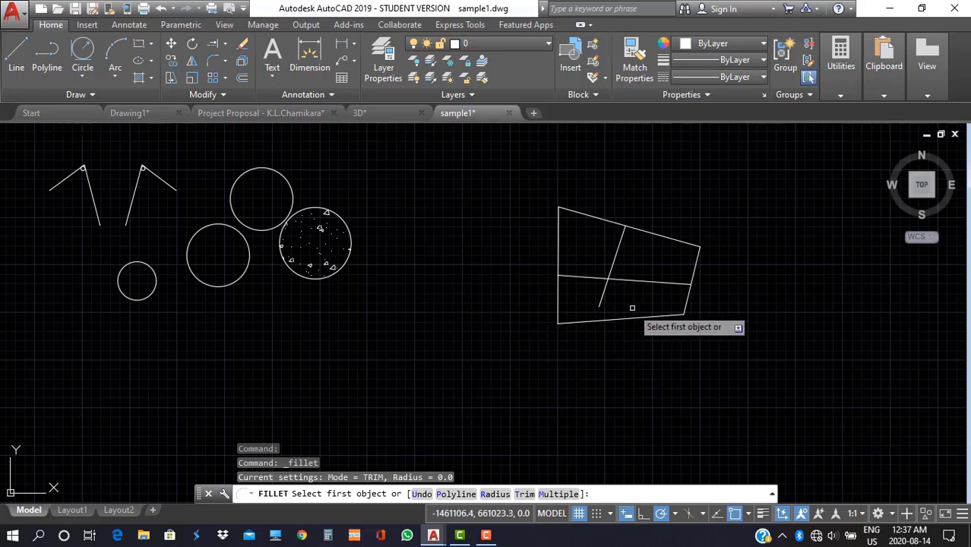
left_click(603, 295)
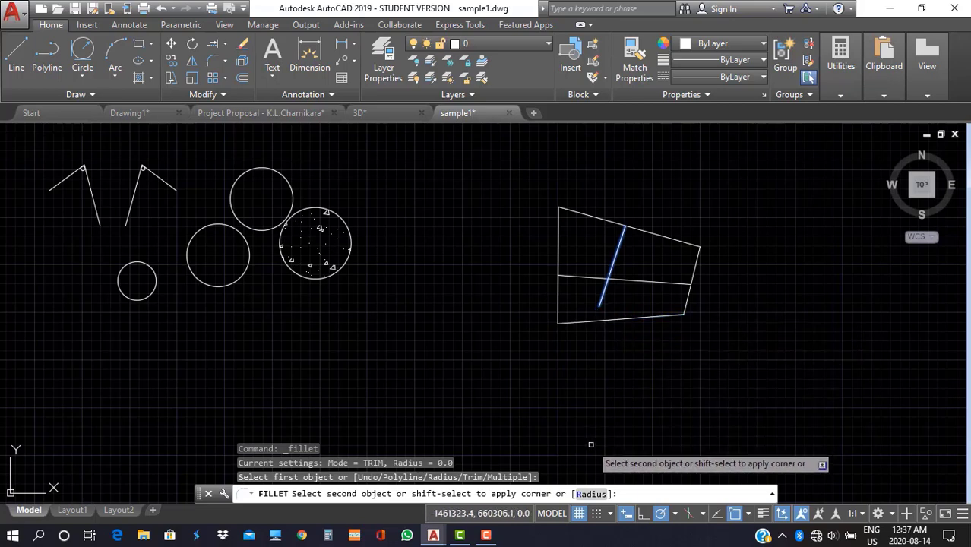
left_click(592, 495)
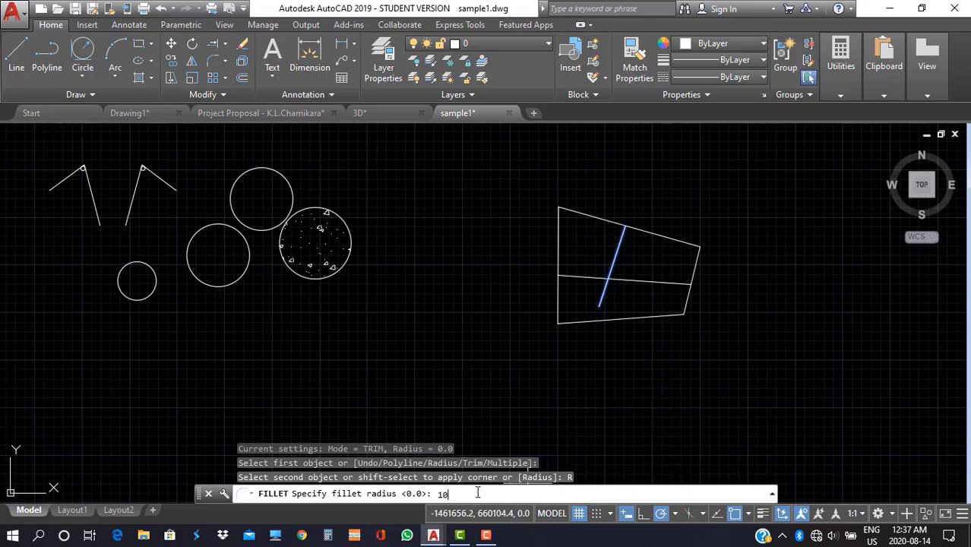
key("Return")
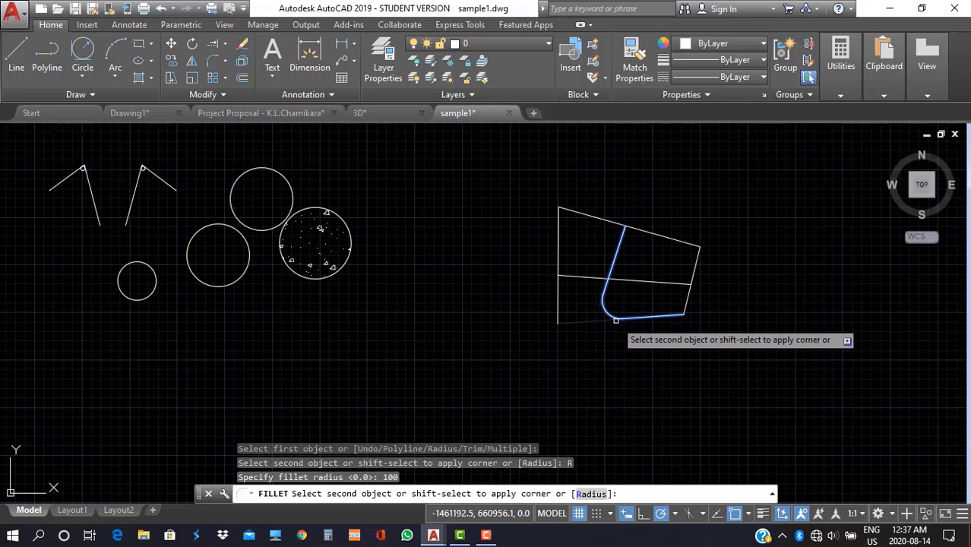
left_click(615, 318)
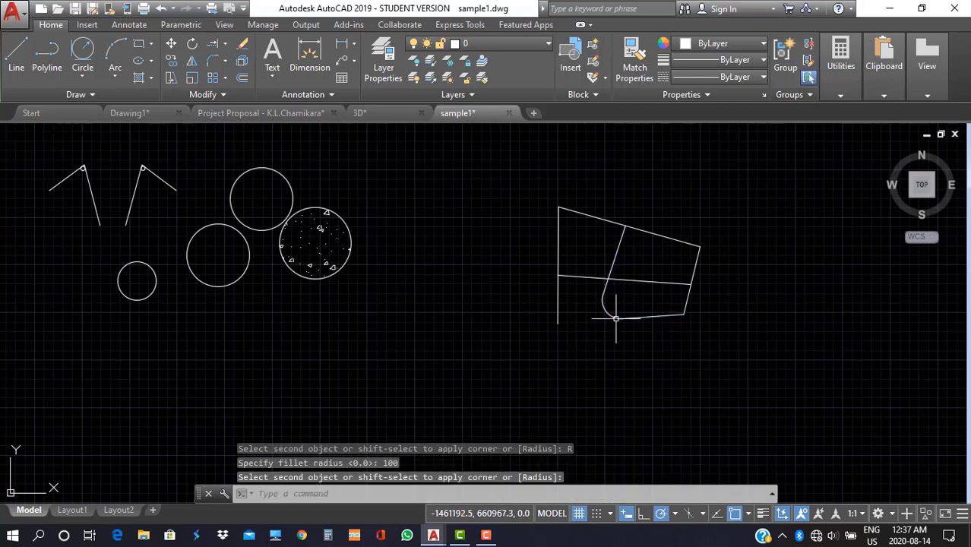
left_click(224, 59)
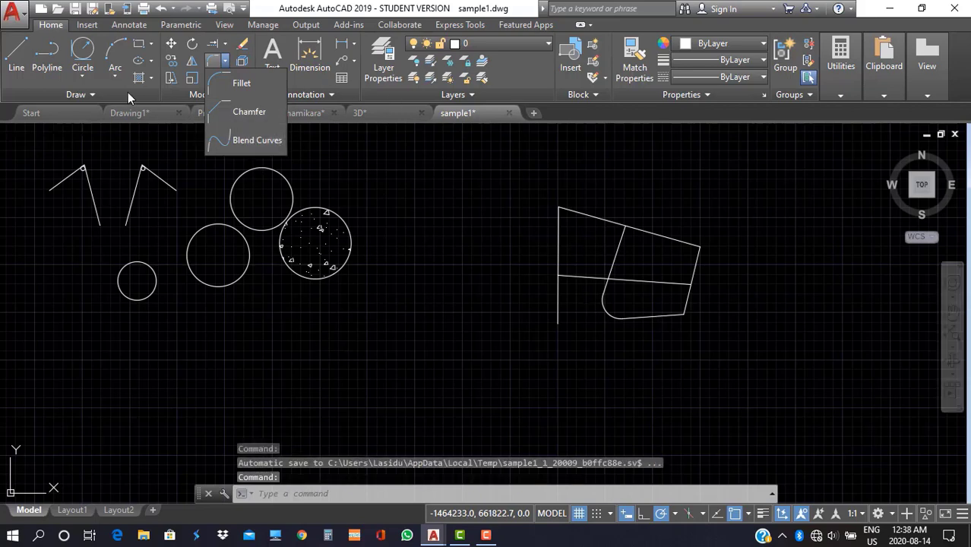
left_click(355, 192)
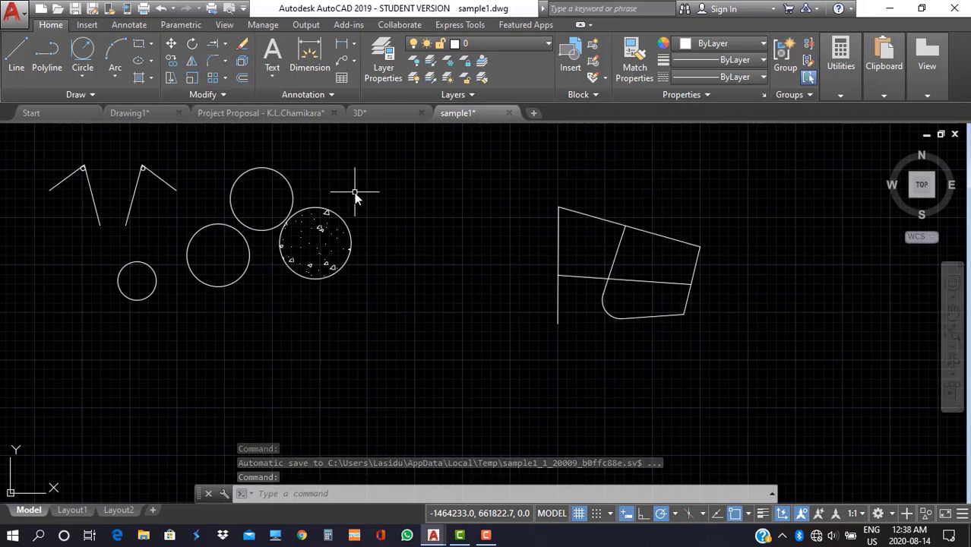
Create an associative rectangular array of the small lower-left circle with 4 columns and 3 rows, spaced 300 in both directions.
left_click(226, 78)
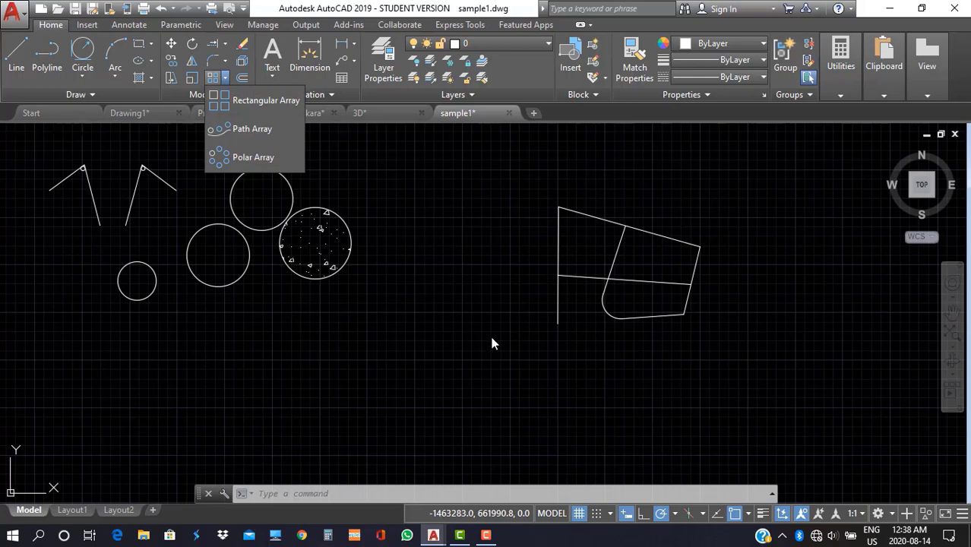
left_click(263, 100)
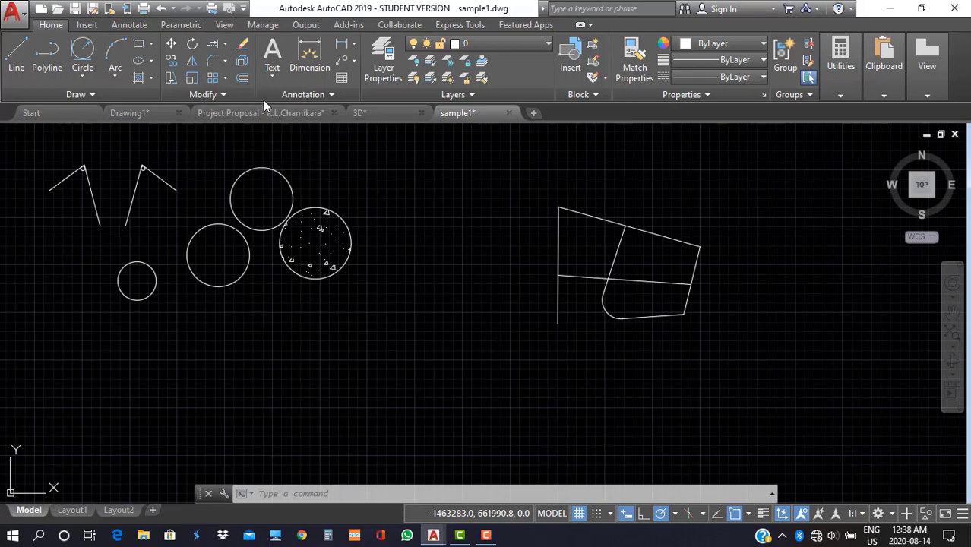
left_click(133, 300)
key("Return")
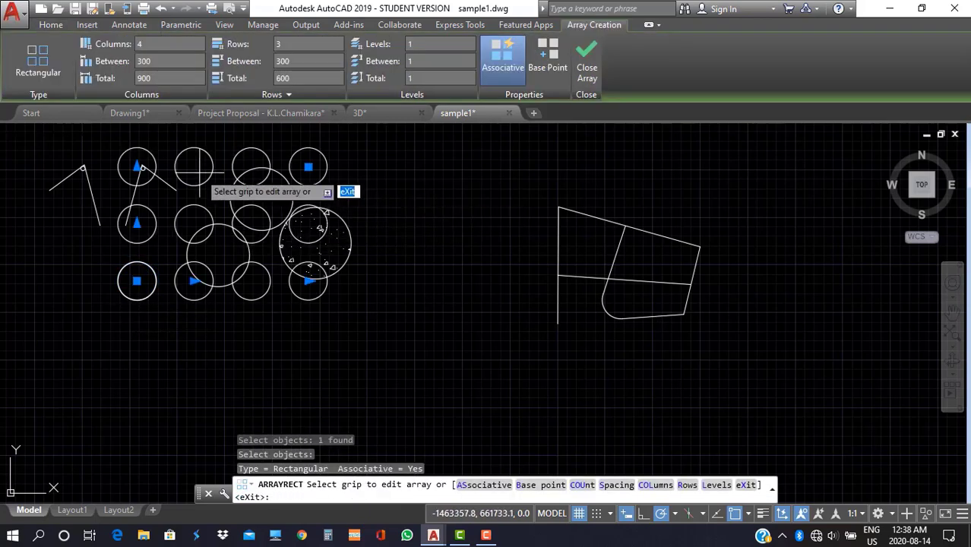
left_click(138, 166)
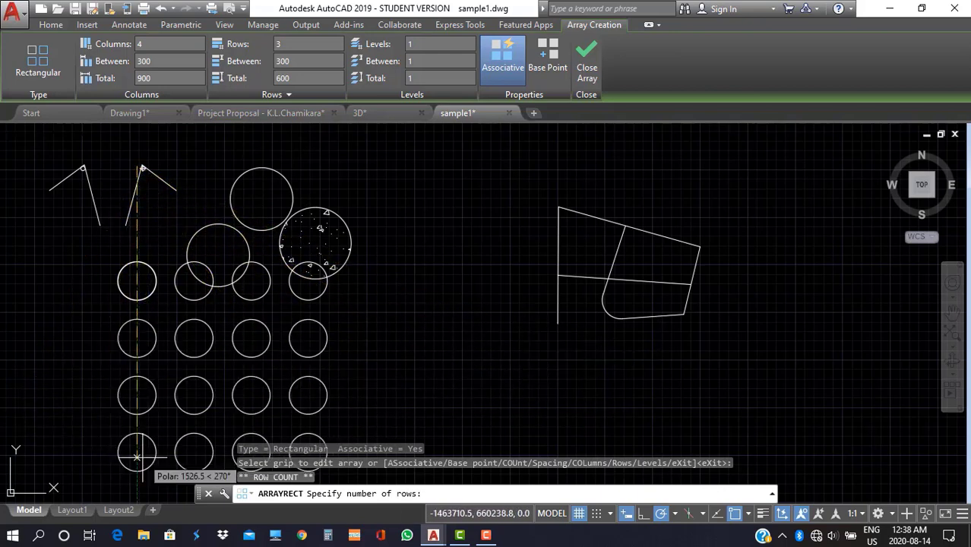
key("Escape")
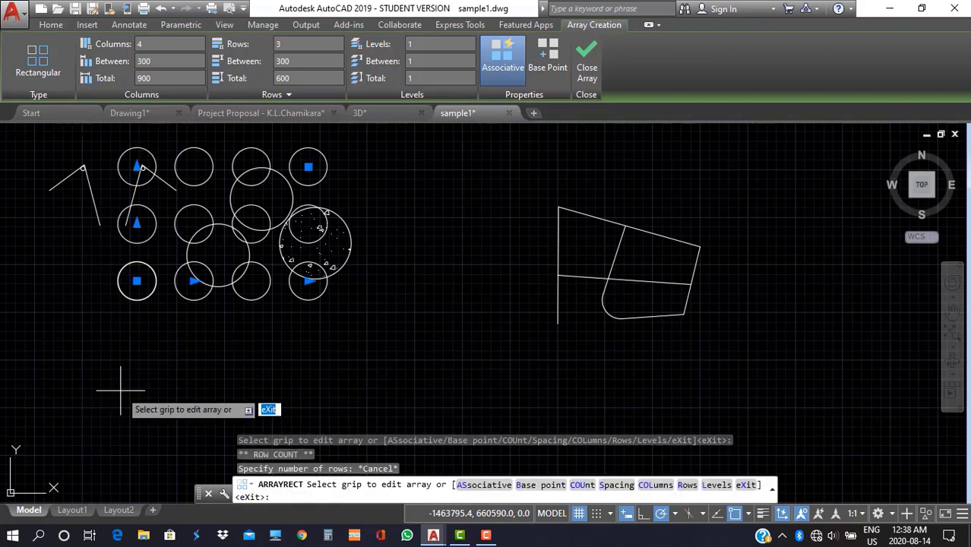
left_click(587, 68)
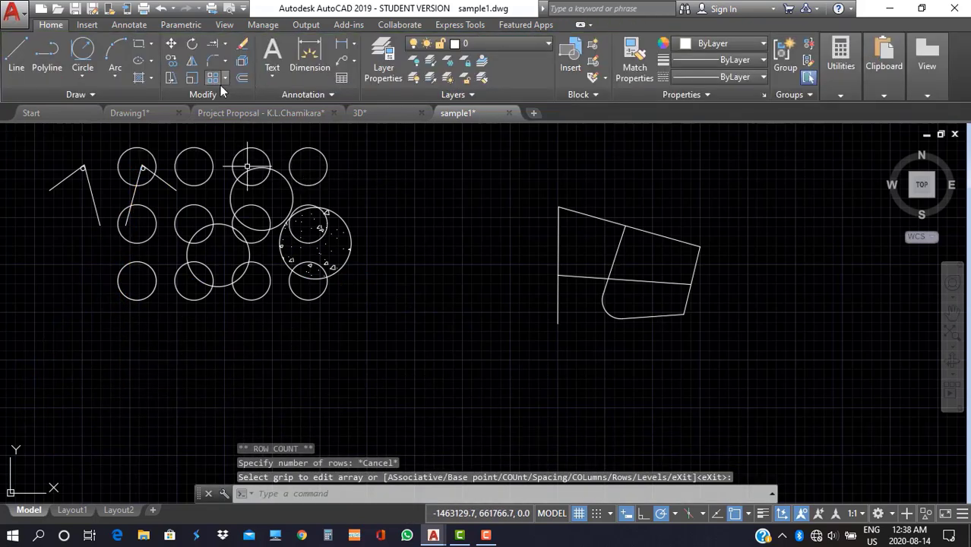
left_click(243, 43)
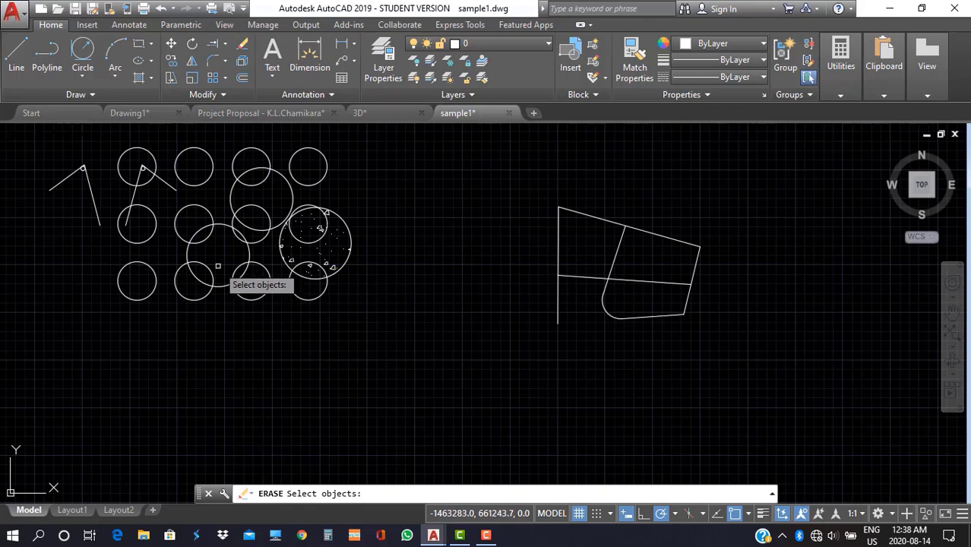
left_click(188, 255)
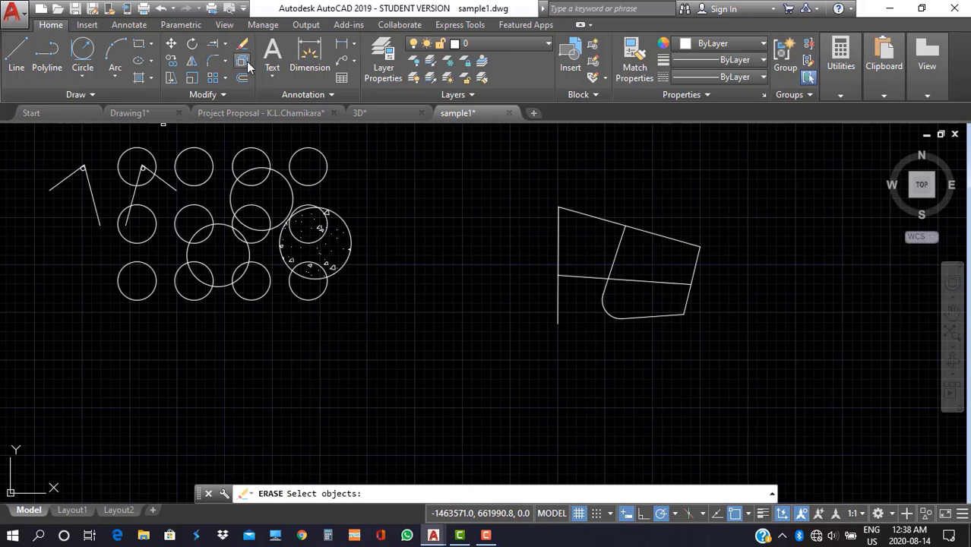
key("Escape")
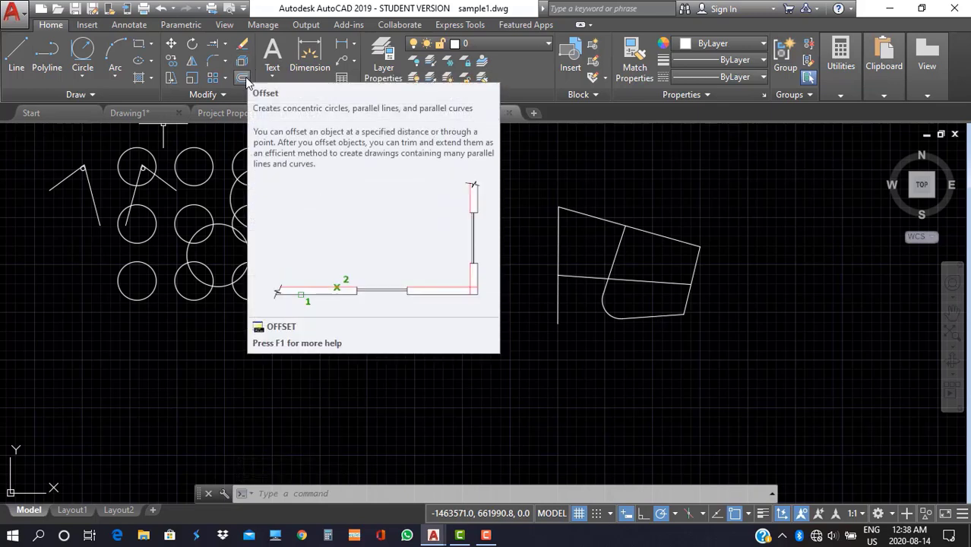
Draw a single rising diagonal line in the empty space between the circle array and the quadrilateral.
left_click(17, 57)
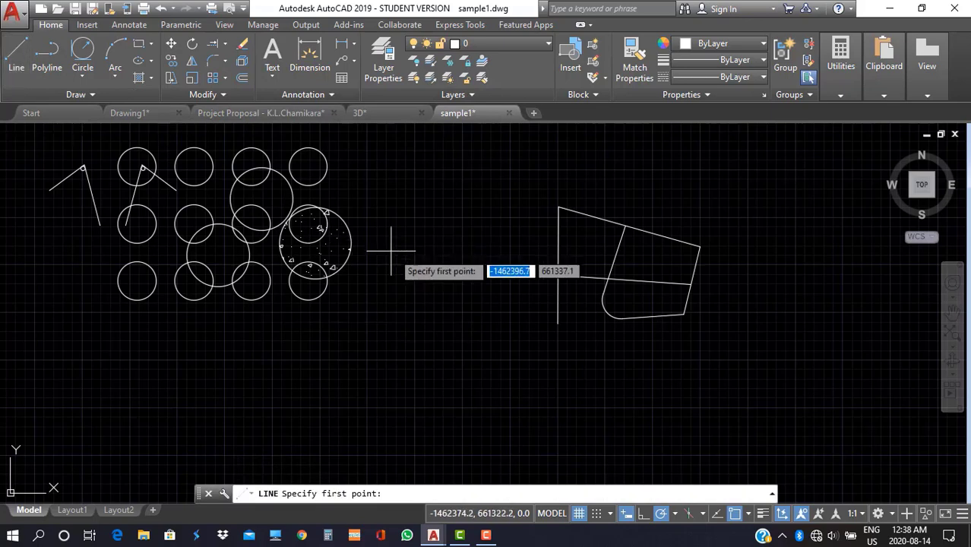
left_click(370, 353)
left_click(505, 263)
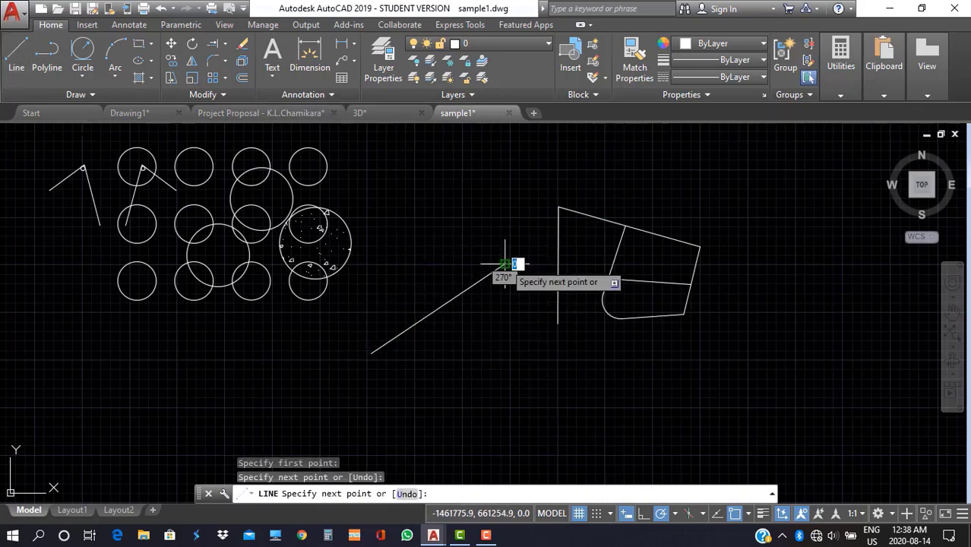
key("Return")
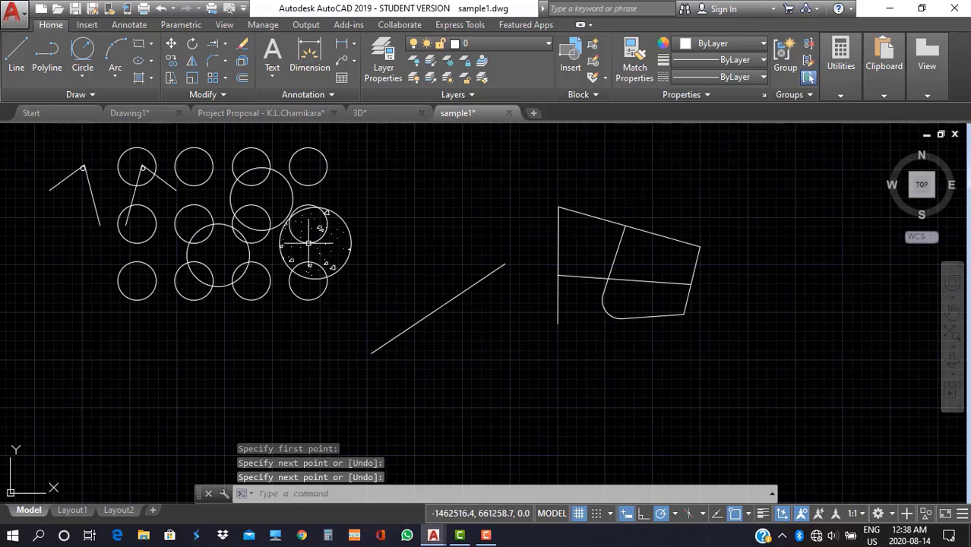
Offset the diagonal line by 100 to its upper-left side.
left_click(242, 77)
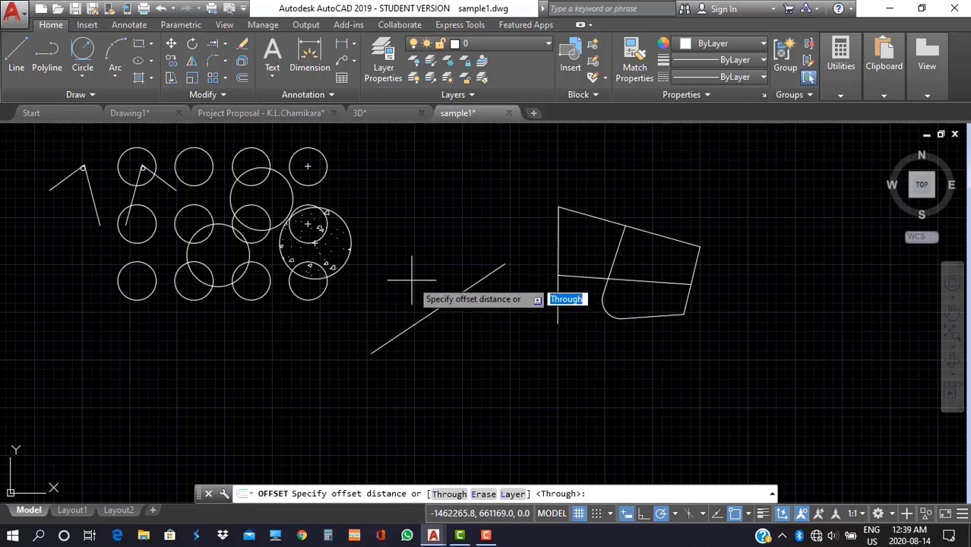
type("100")
key("Return")
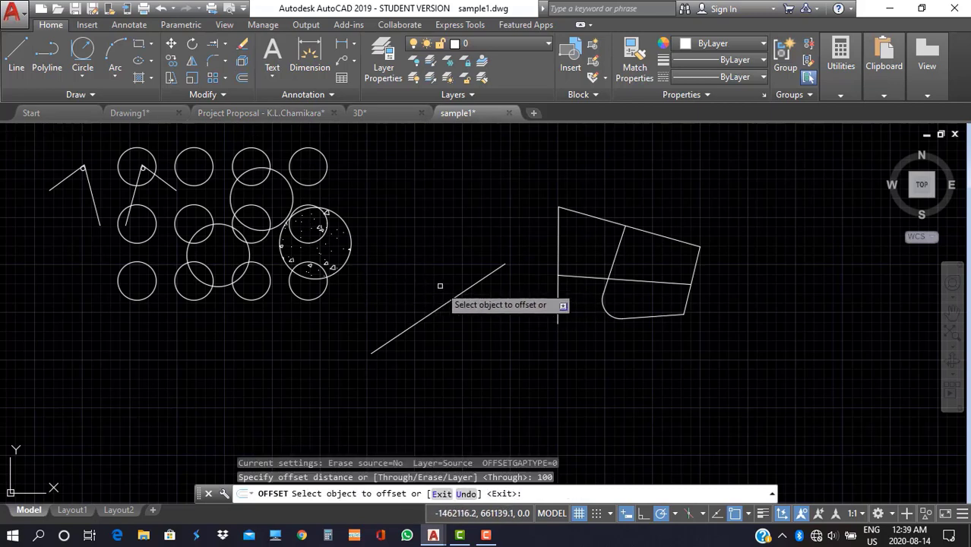
left_click(450, 300)
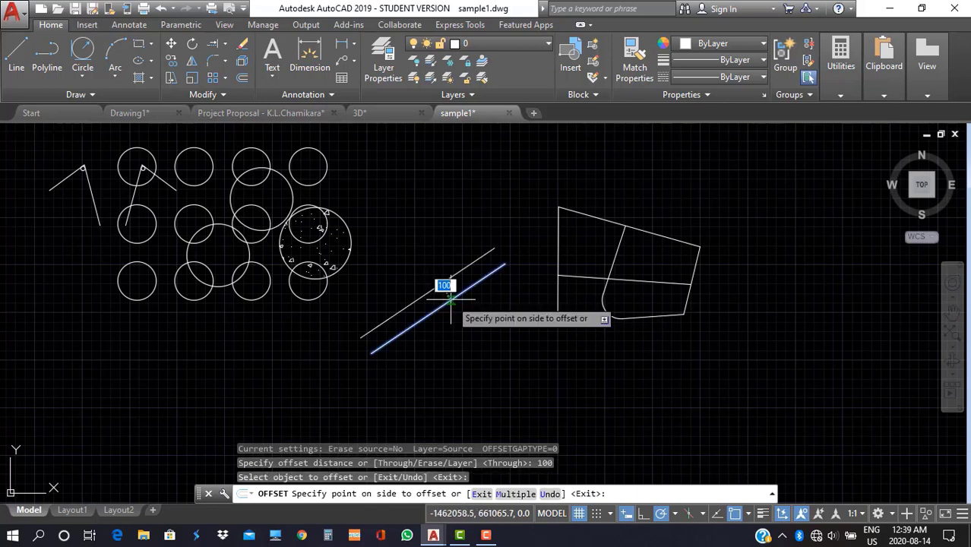
left_click(405, 256)
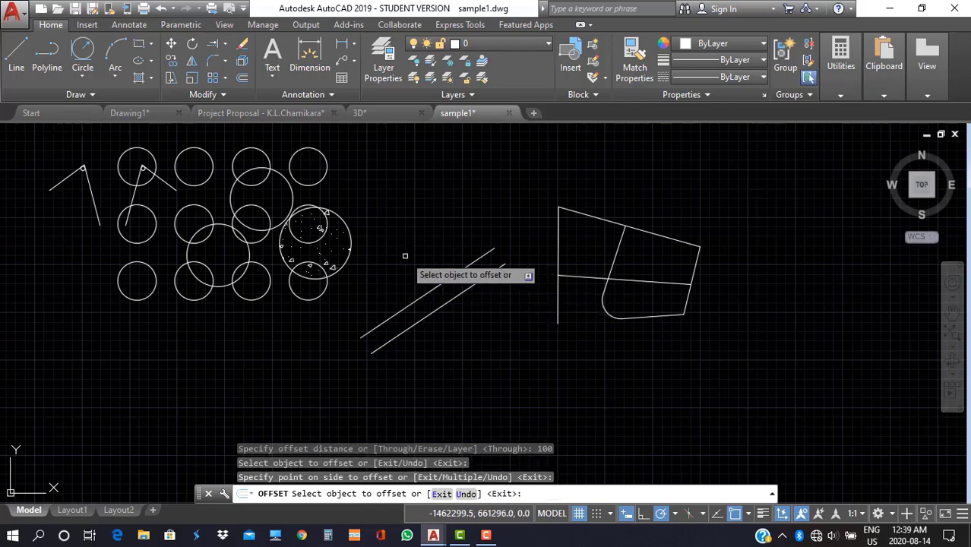
Offset the diagonal line four more times by 100, each new line to the lower-right side of the previous one.
left_click(437, 307)
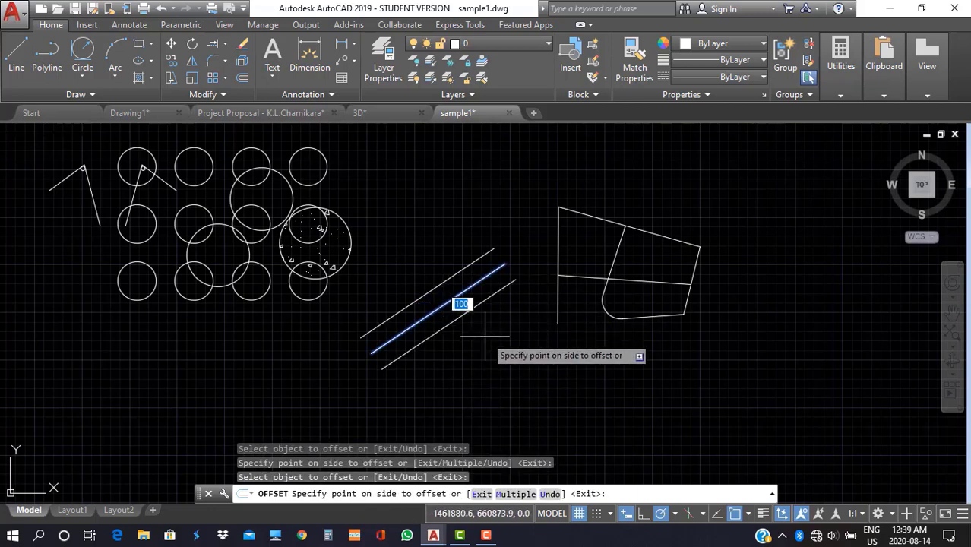
left_click(467, 312)
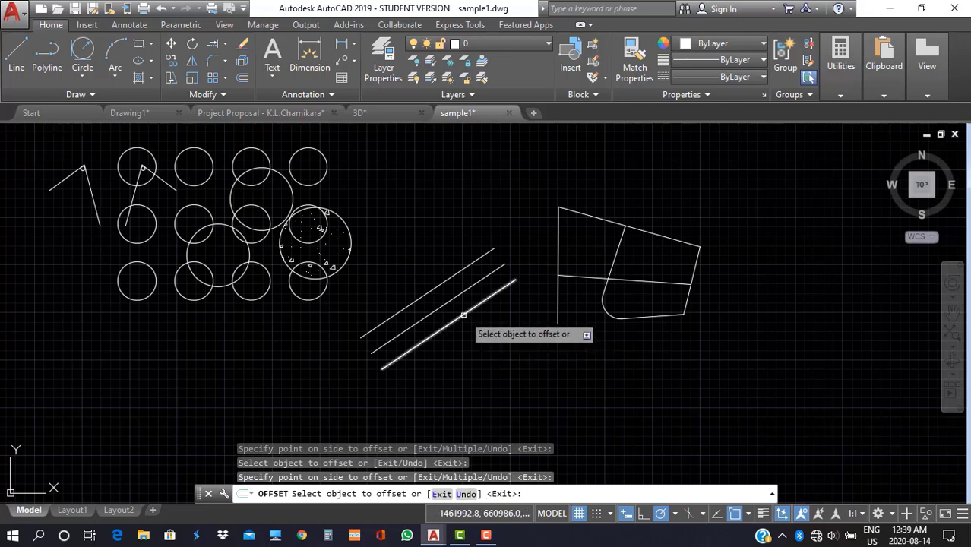
left_click(467, 310)
left_click(479, 334)
left_click(474, 329)
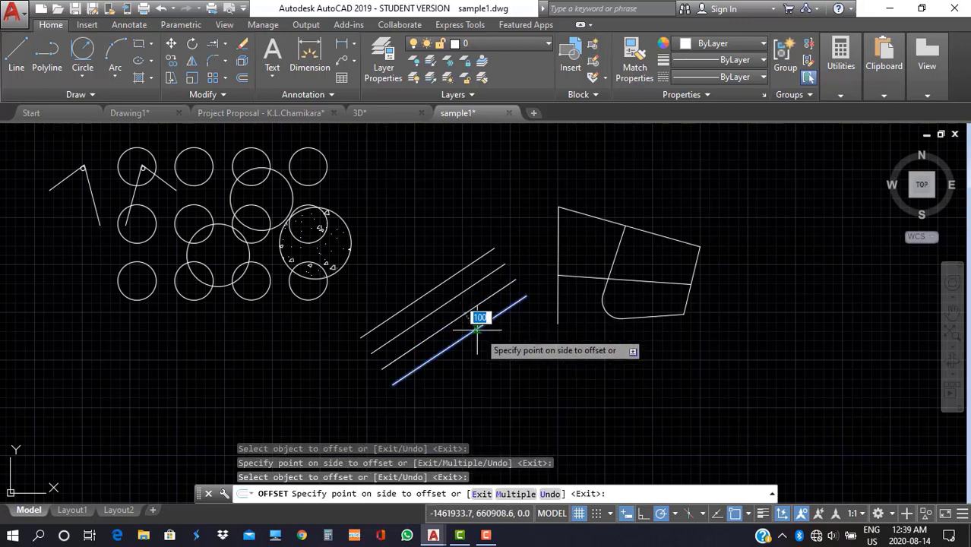
left_click(502, 346)
left_click(494, 343)
left_click(518, 362)
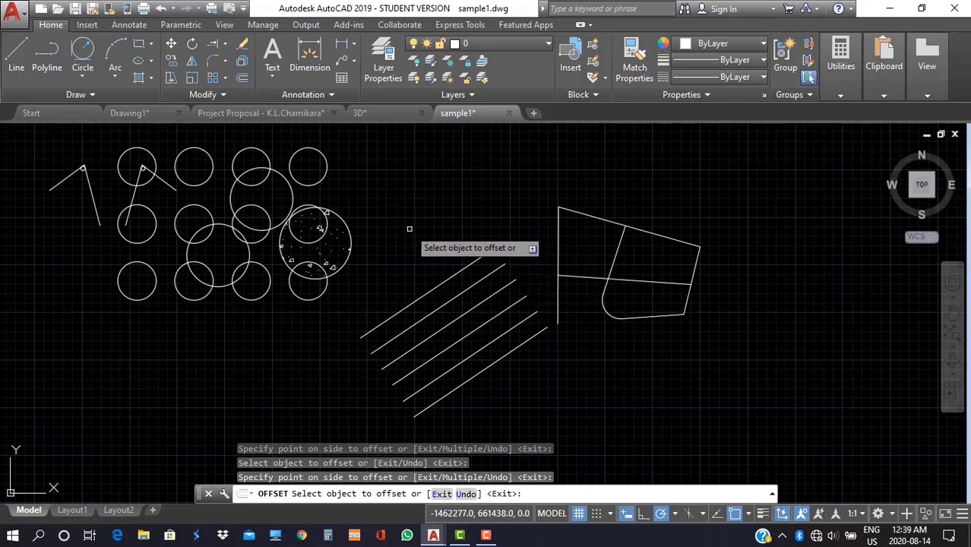
Offset the medium circle beside the hatched circle outward by 100 and finish the offset operation.
left_click(327, 166)
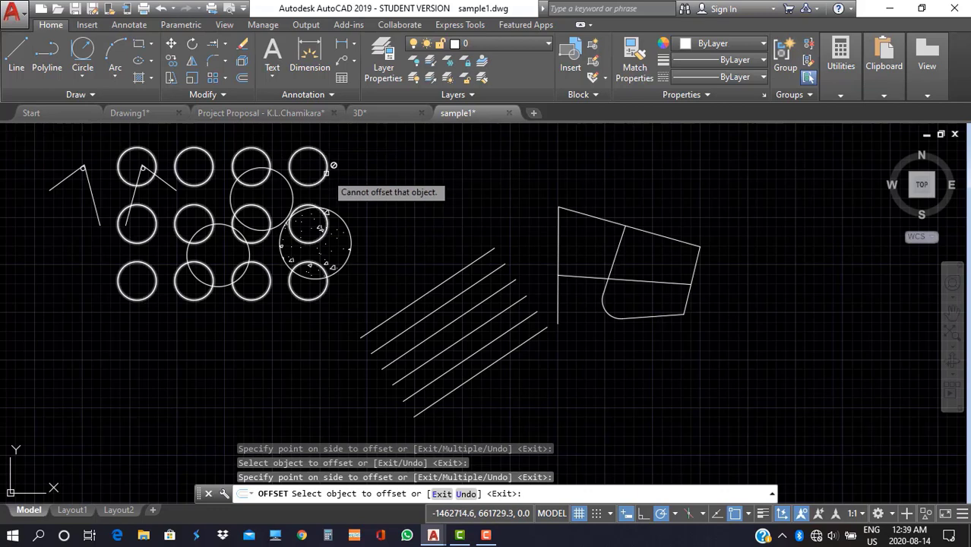
left_click(248, 255)
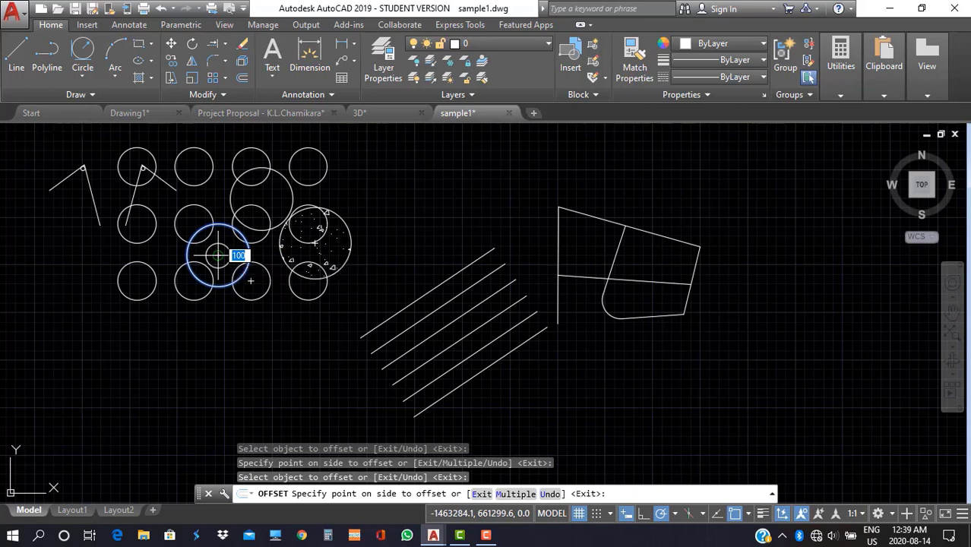
left_click(306, 251)
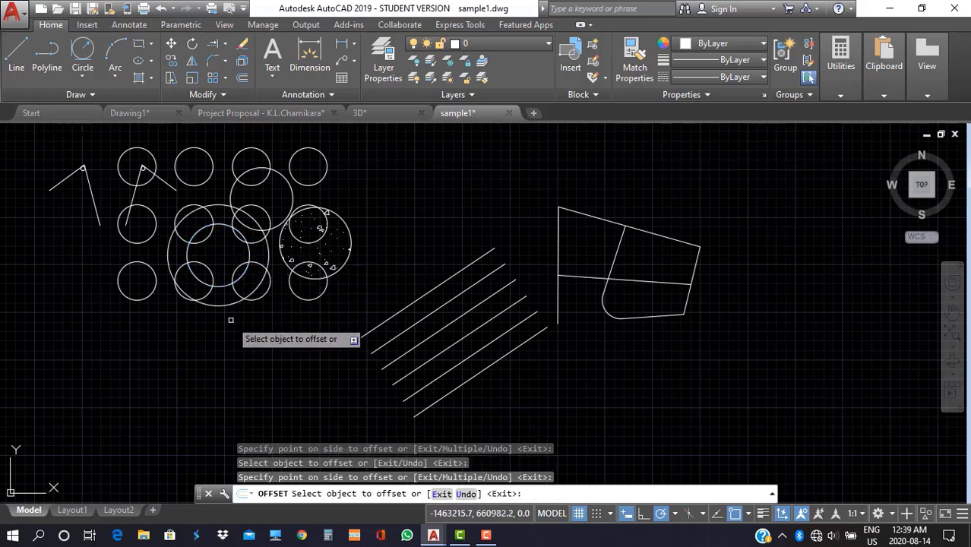
key("Escape")
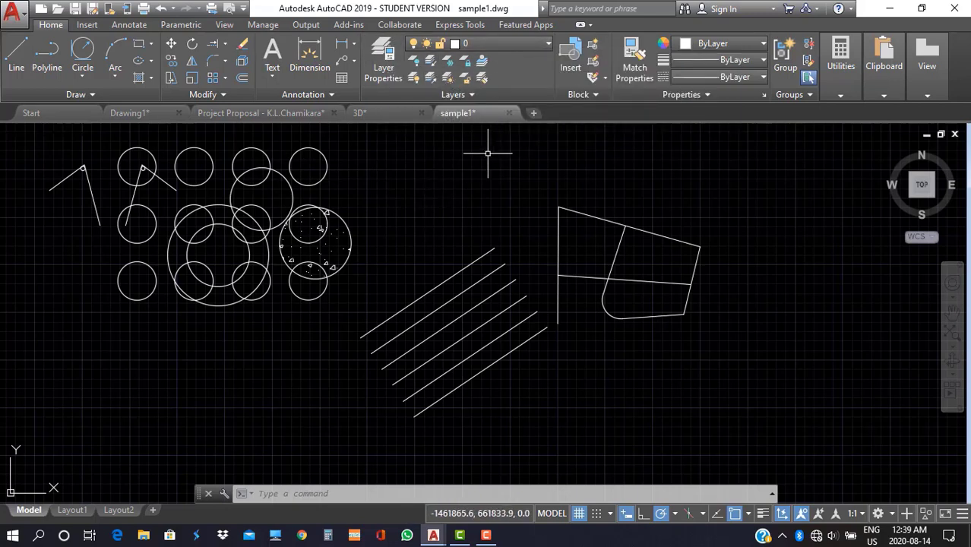
Switch to the Project Proposal house drawing, review its layer list, and examine the ground floor plan.
left_click(547, 46)
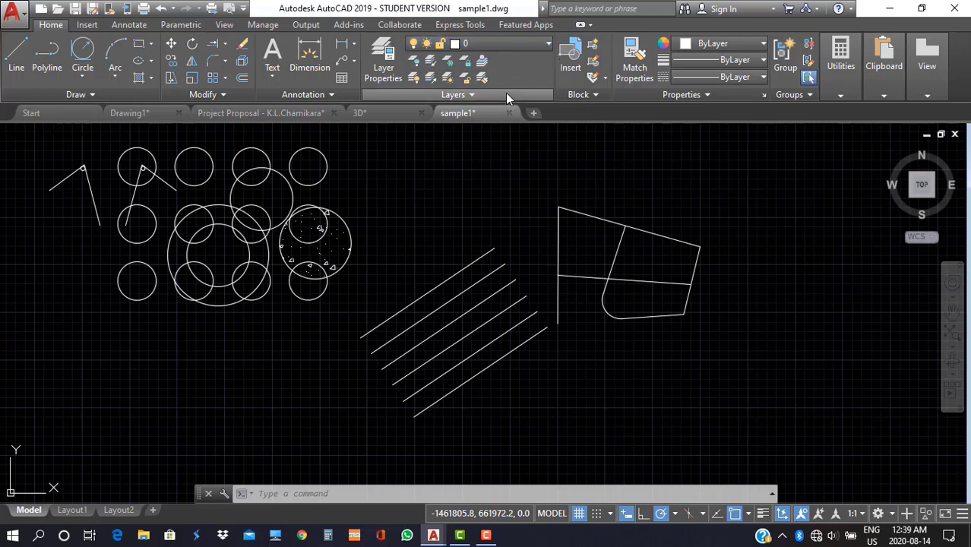
left_click(267, 113)
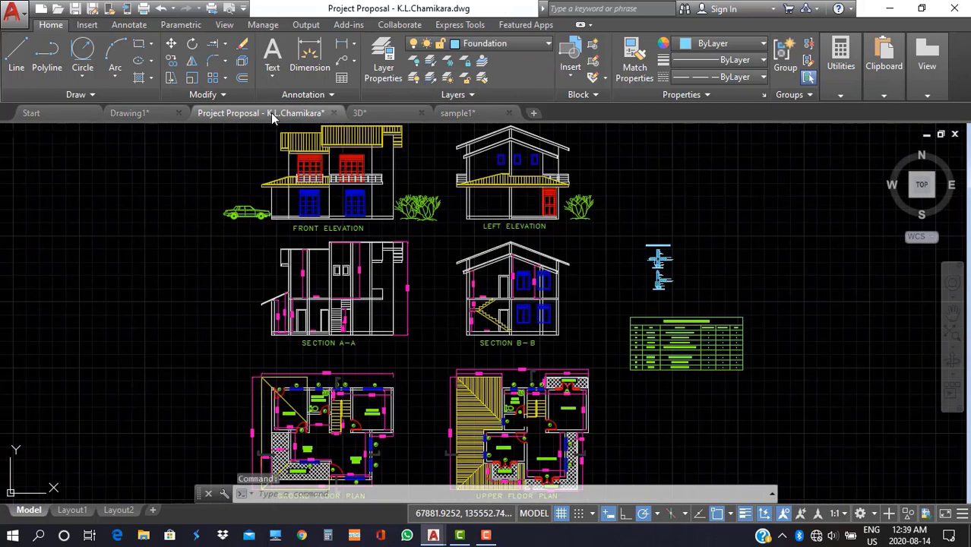
left_click(542, 47)
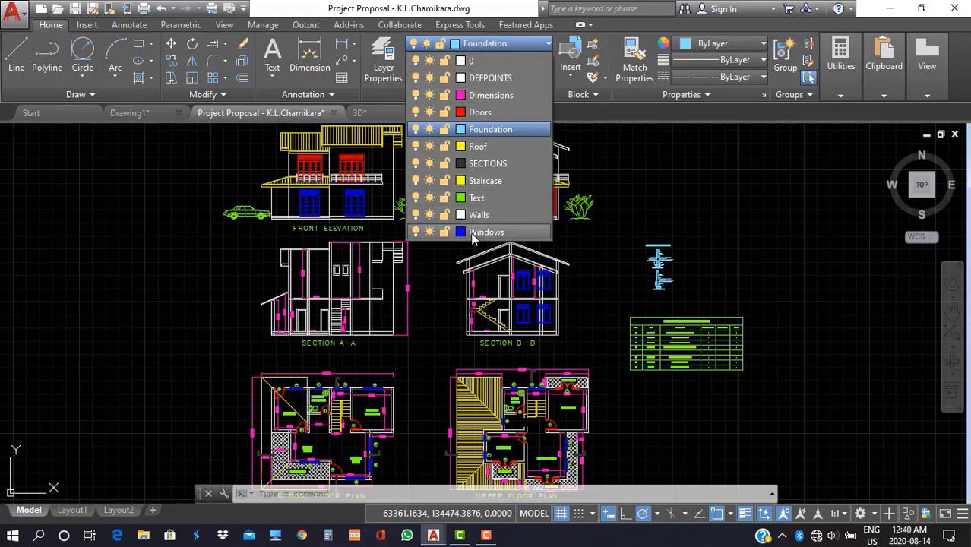
left_click(218, 271)
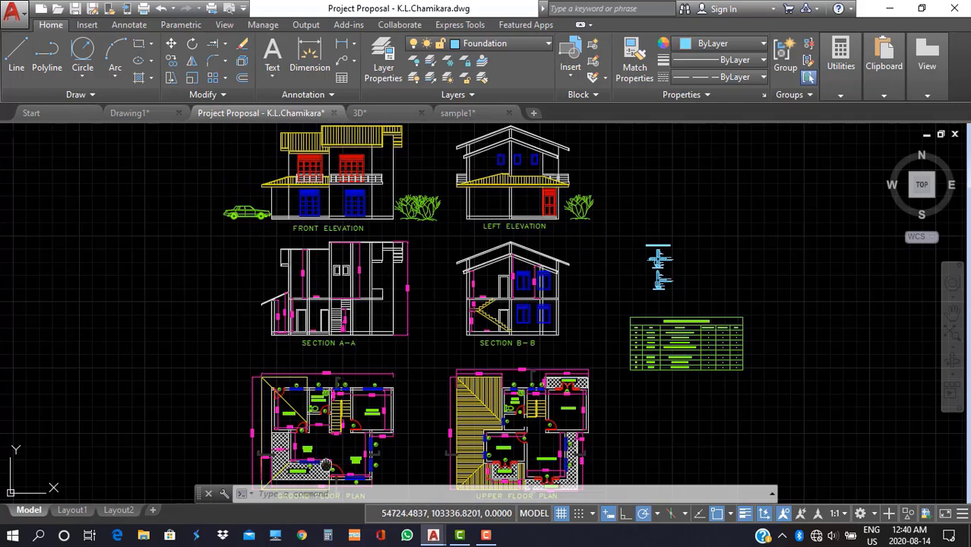
middle_click_drag(325, 464, 332, 398)
scroll(337, 381, "up", 4)
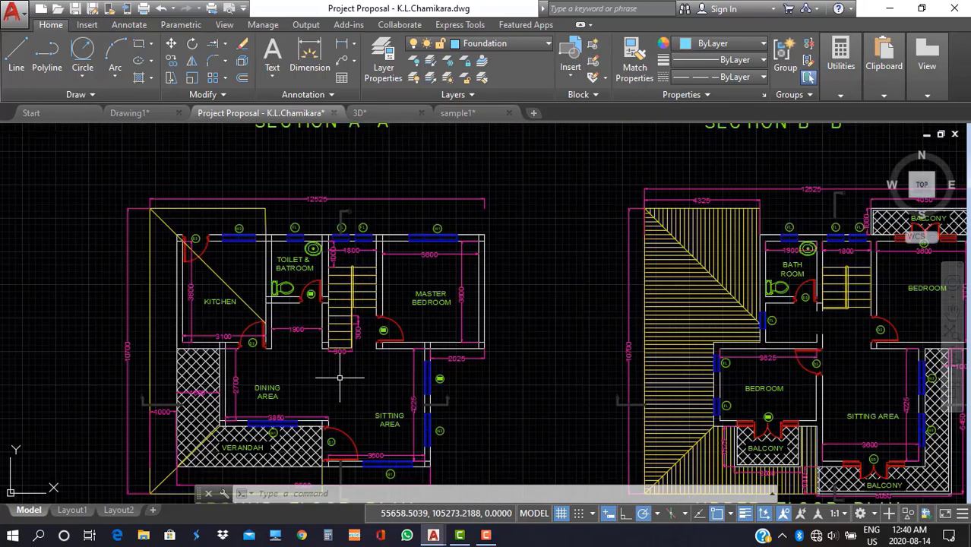
middle_click_drag(351, 385, 406, 334)
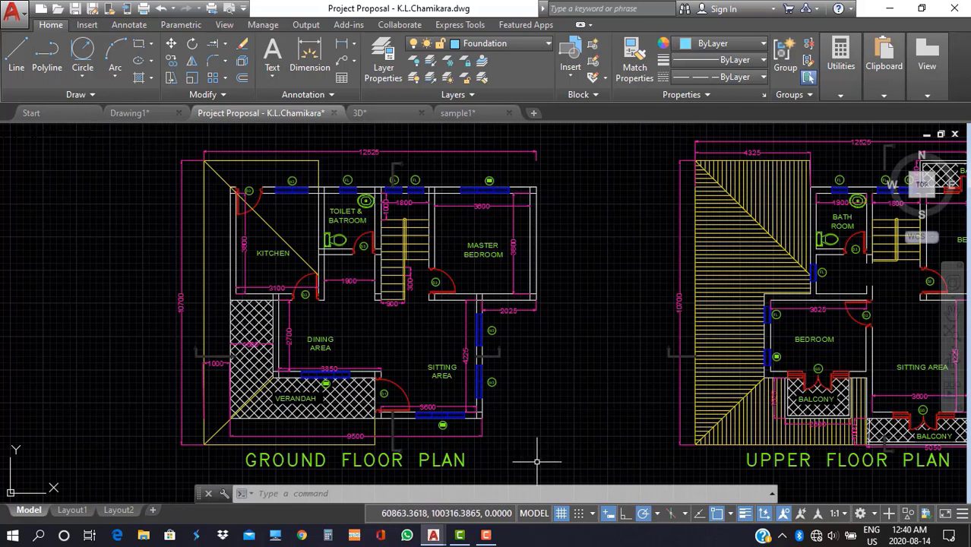
left_click(577, 470)
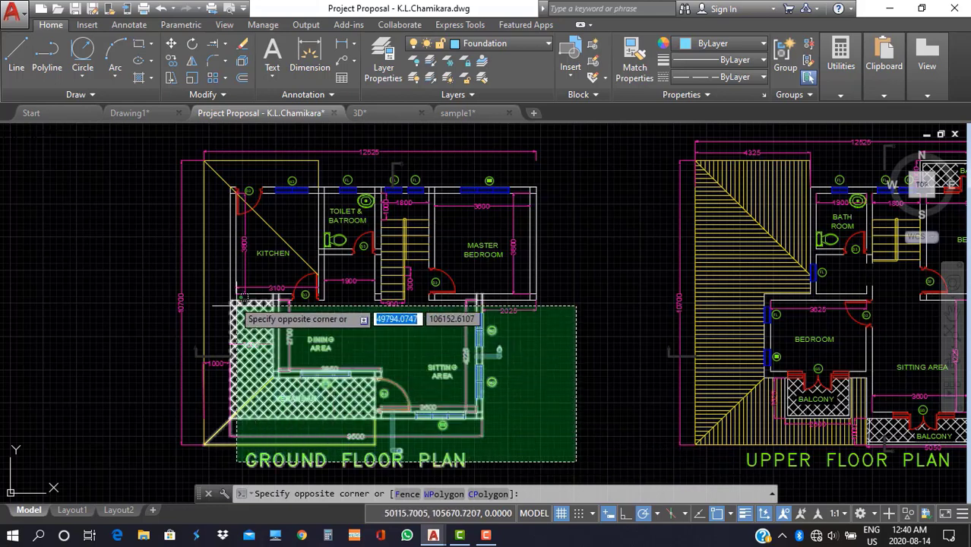
left_click(176, 153)
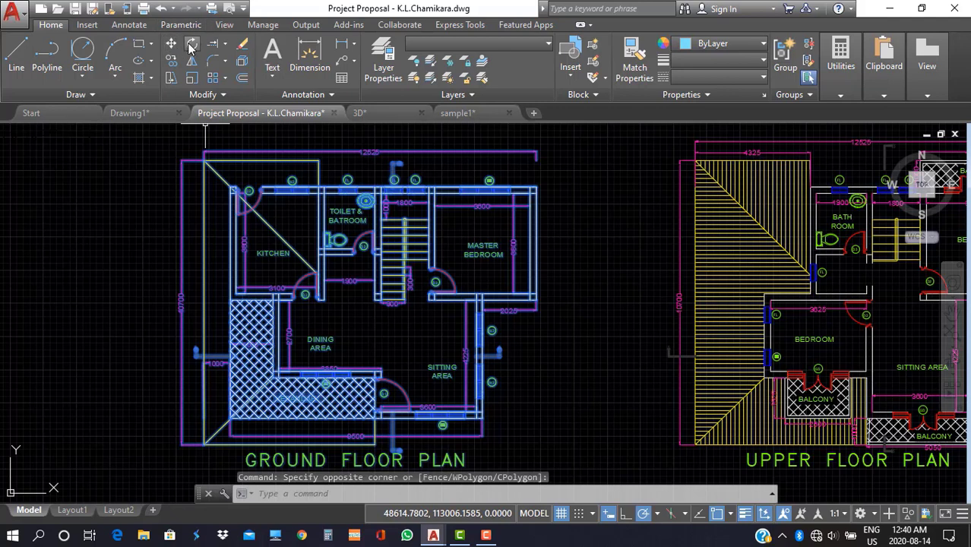
left_click(172, 63)
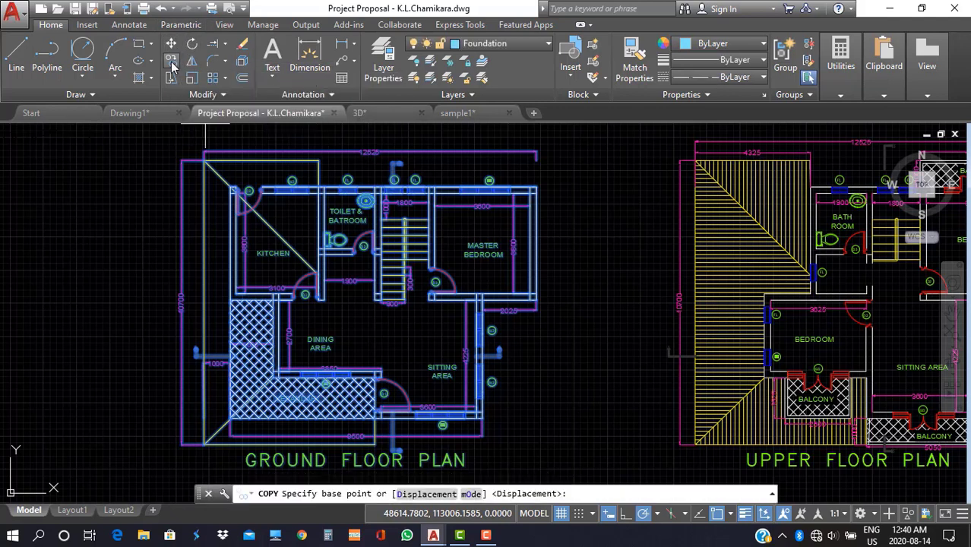
left_click(204, 153)
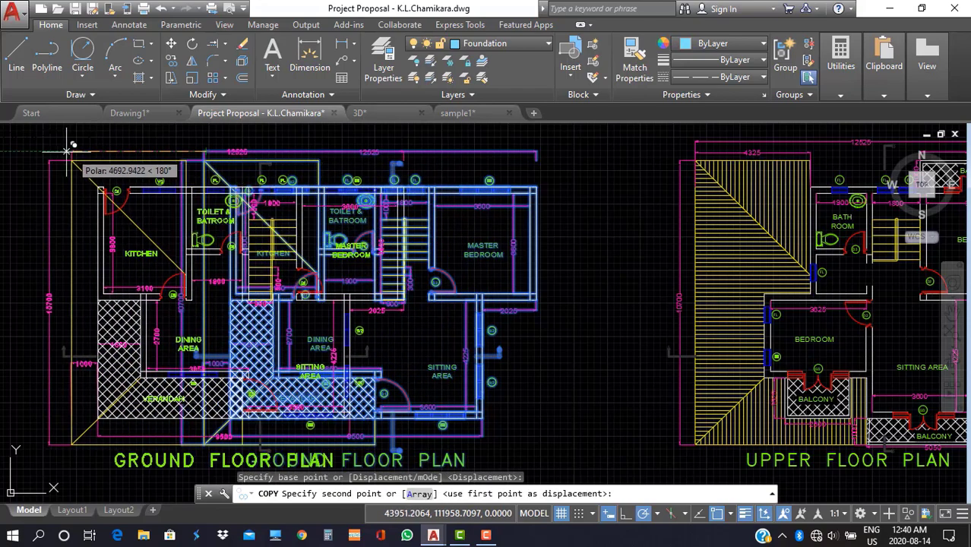
scroll(61, 150, "down", 6)
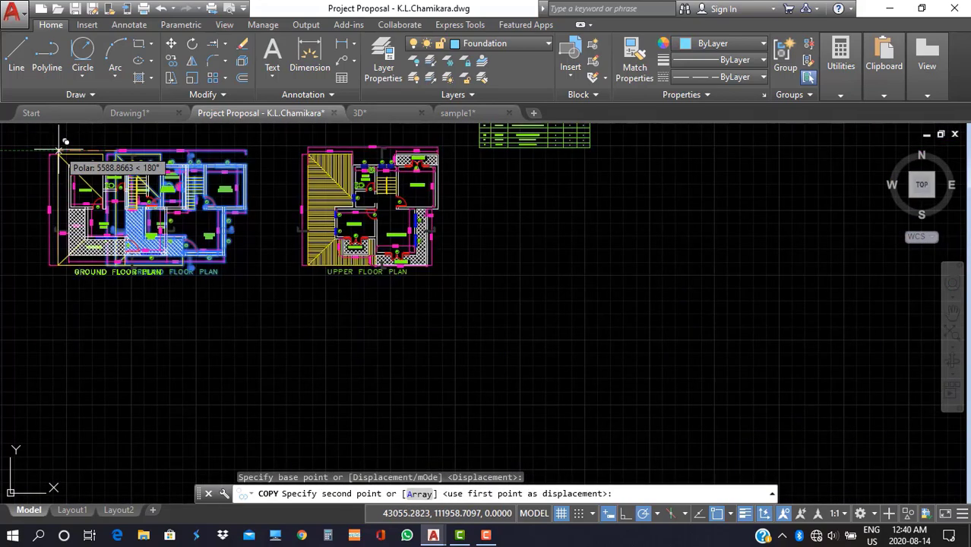
mouse_move(67, 153)
middle_mouse_down()
mouse_move(110, 185)
mouse_move(531, 210)
middle_mouse_up()
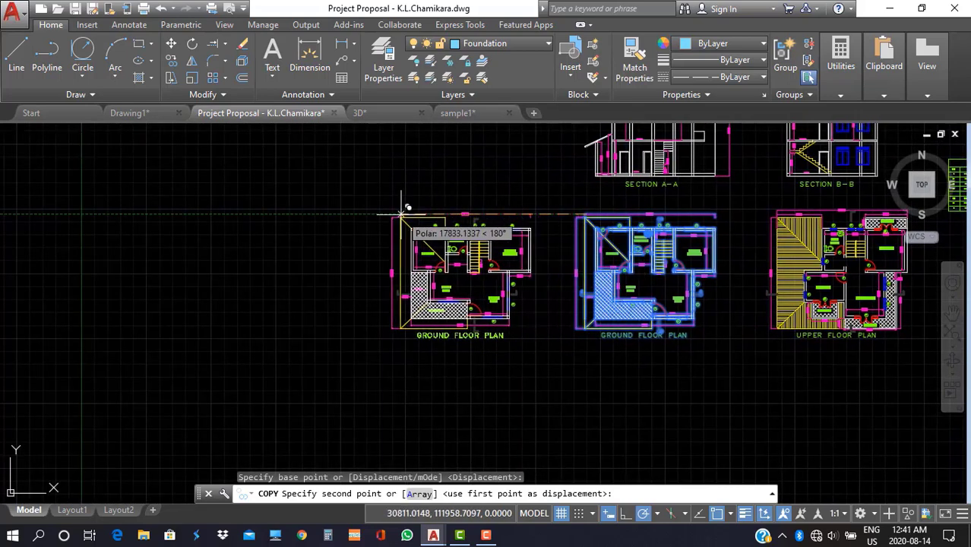
key("Escape")
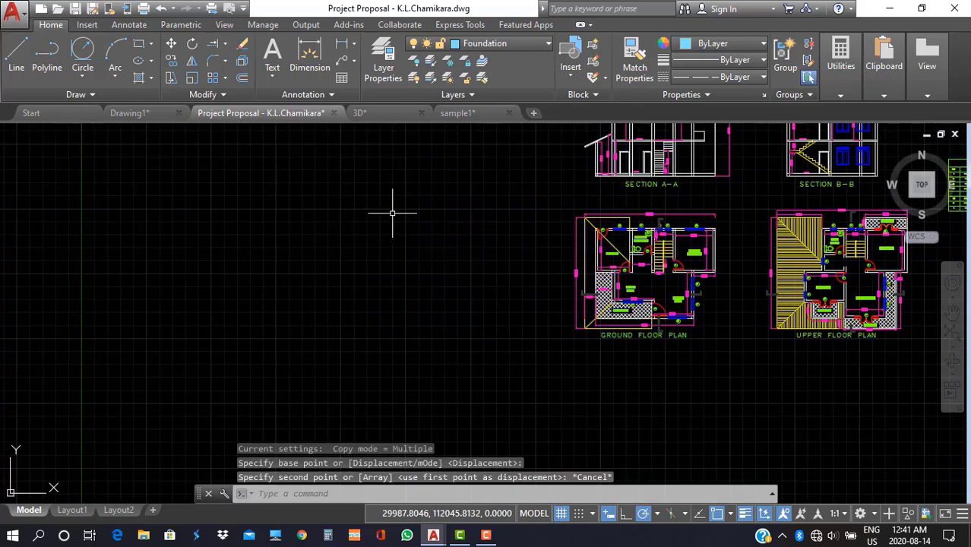
Isolate the Walls layer from the kitchen's outer wall and copy the ground floor plan's walls and hatch about 14780 units to the left.
scroll(735, 256, "up", 4)
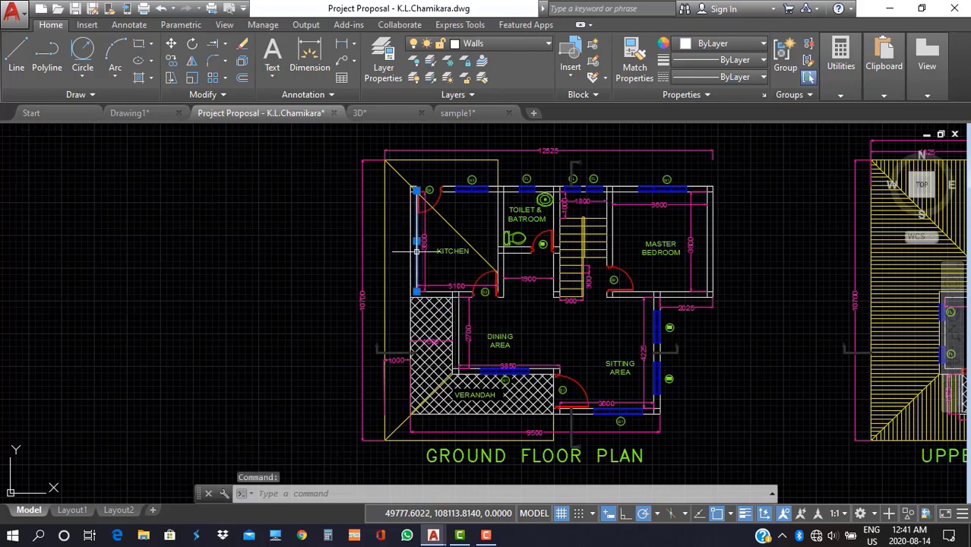
left_click(431, 64)
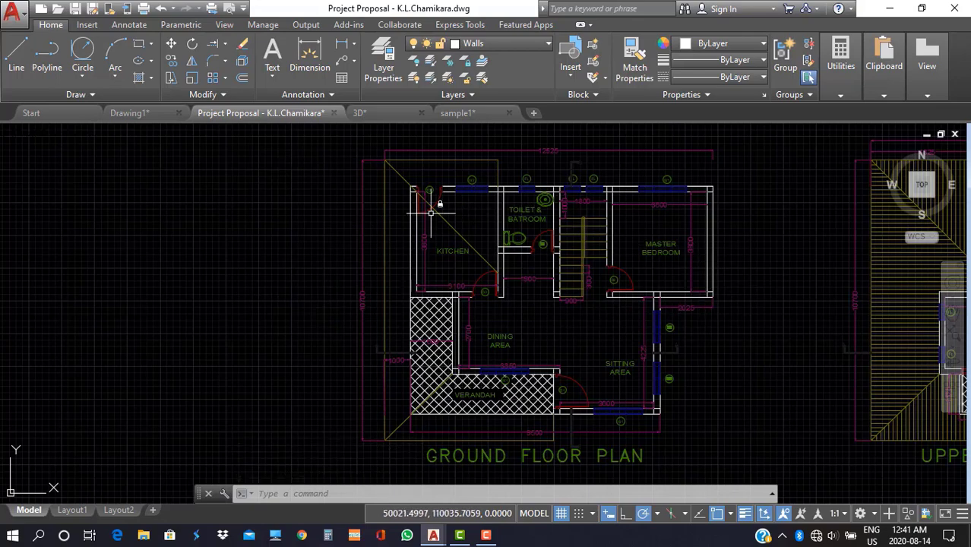
left_click(743, 439)
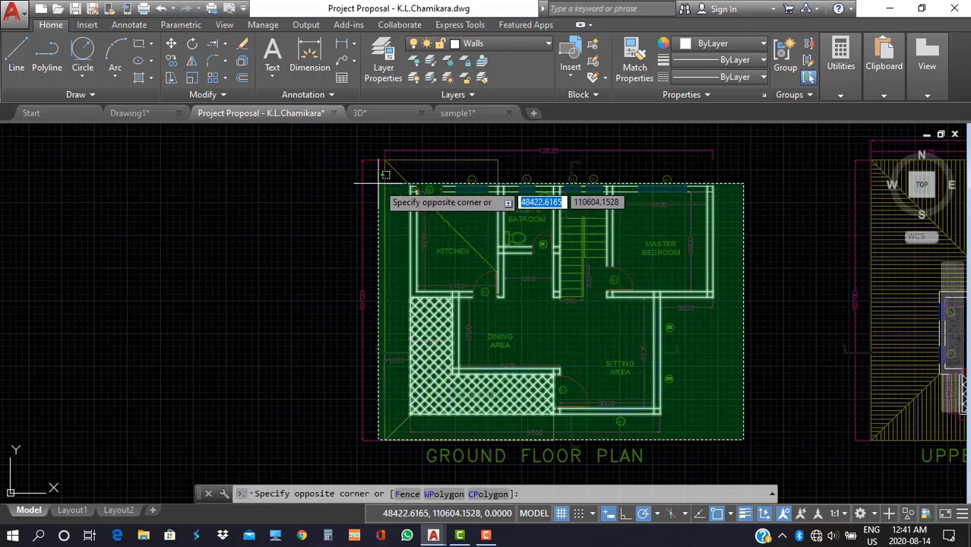
left_click(364, 159)
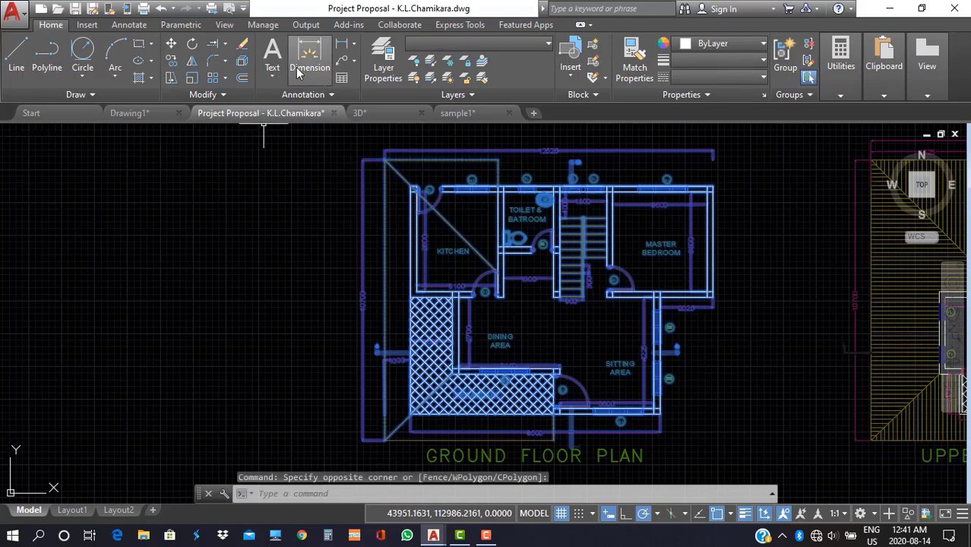
left_click(174, 61)
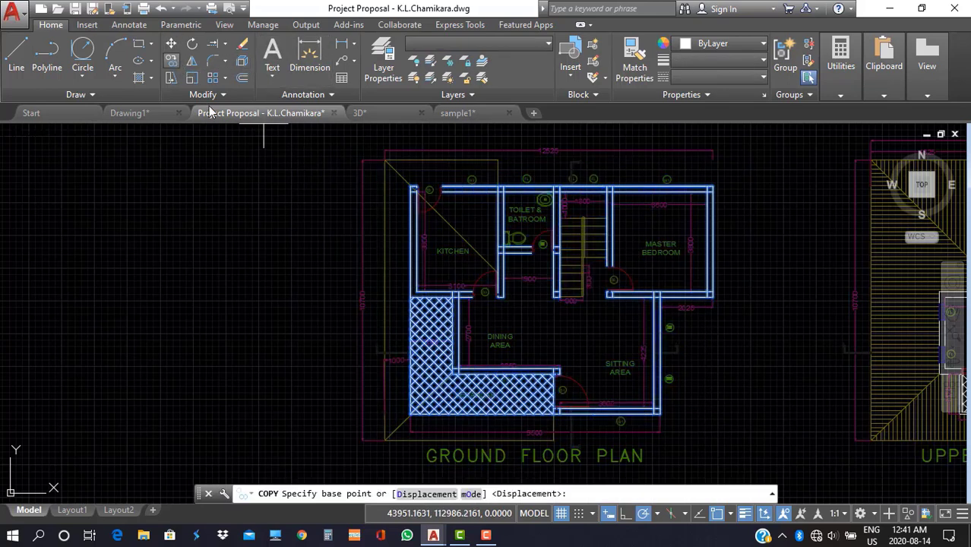
left_click(411, 186)
left_click(25, 187)
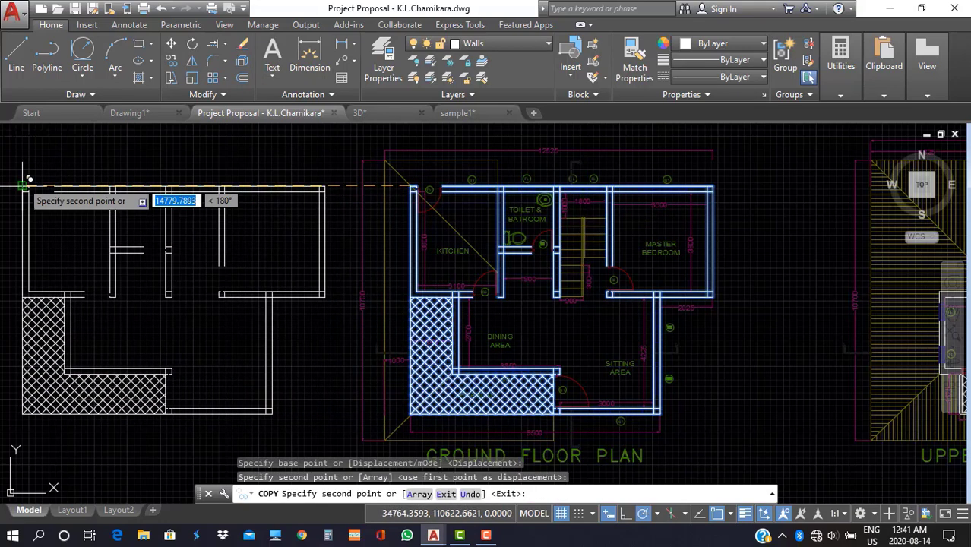
key("Escape")
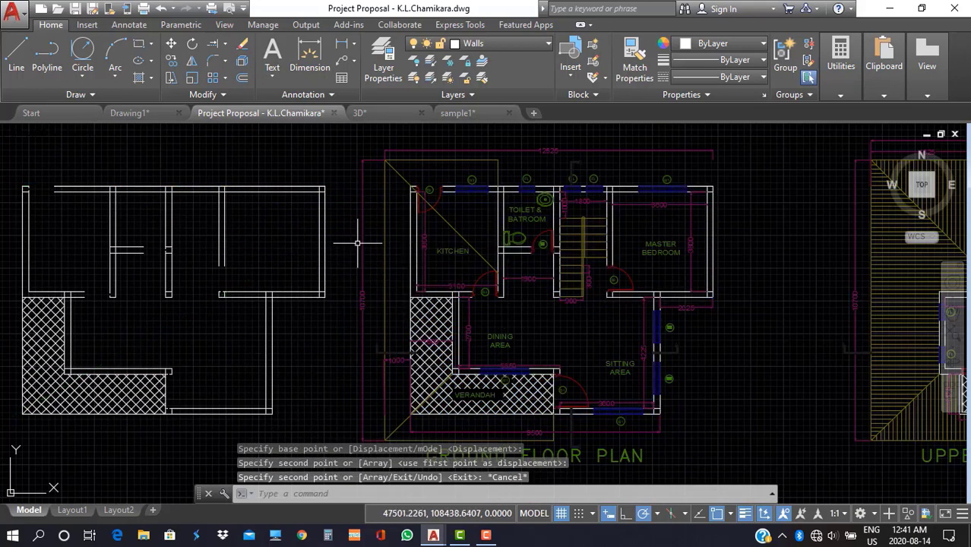
Delete the verandah hatch from the copied walls and review the lock states in the layer list.
left_click(87, 389)
key("Delete")
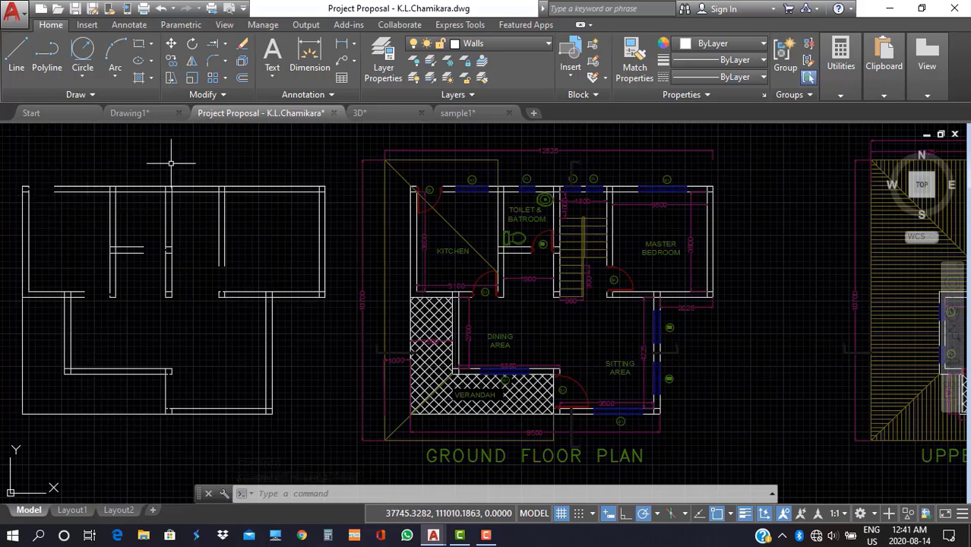
left_click(538, 46)
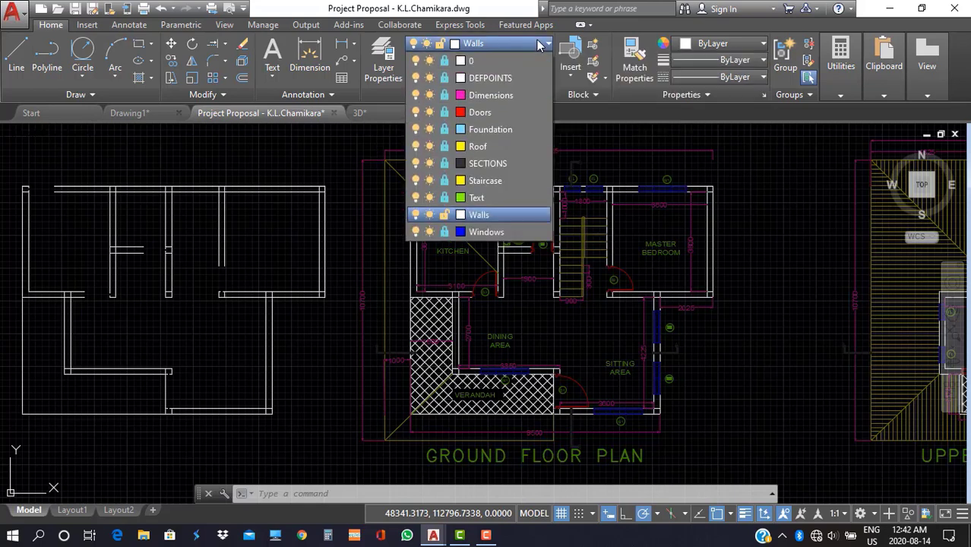
left_click(344, 164)
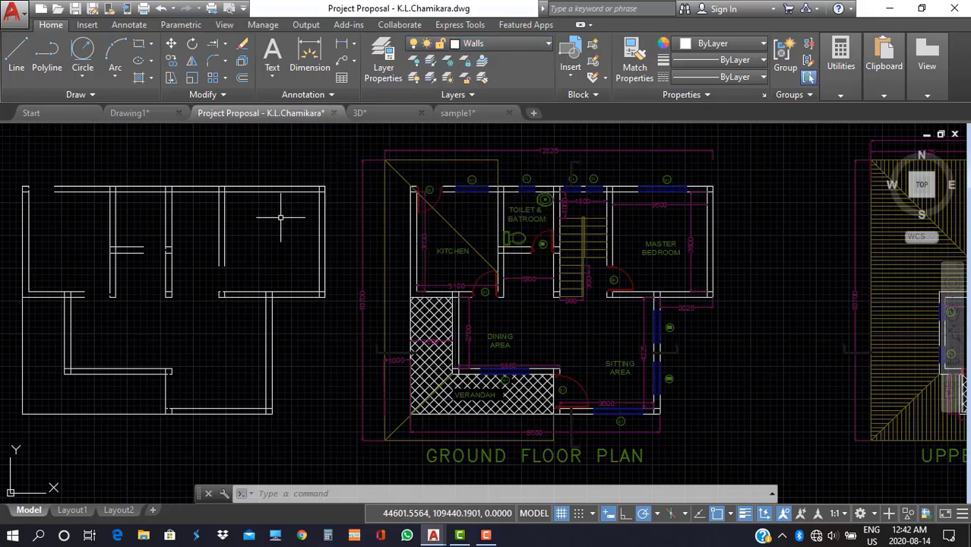
Undo the hatch deletion, the wall copy and the layer isolation in the house drawing.
scroll(268, 226, "down", 2)
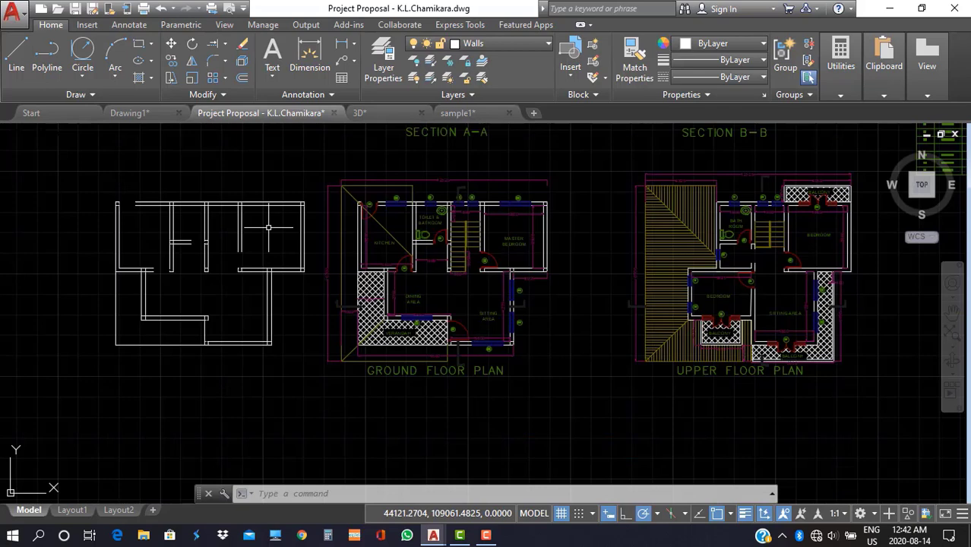
key("ctrl+z")
key("ctrl+z")
key("ctrl+z")
key("ctrl+z")
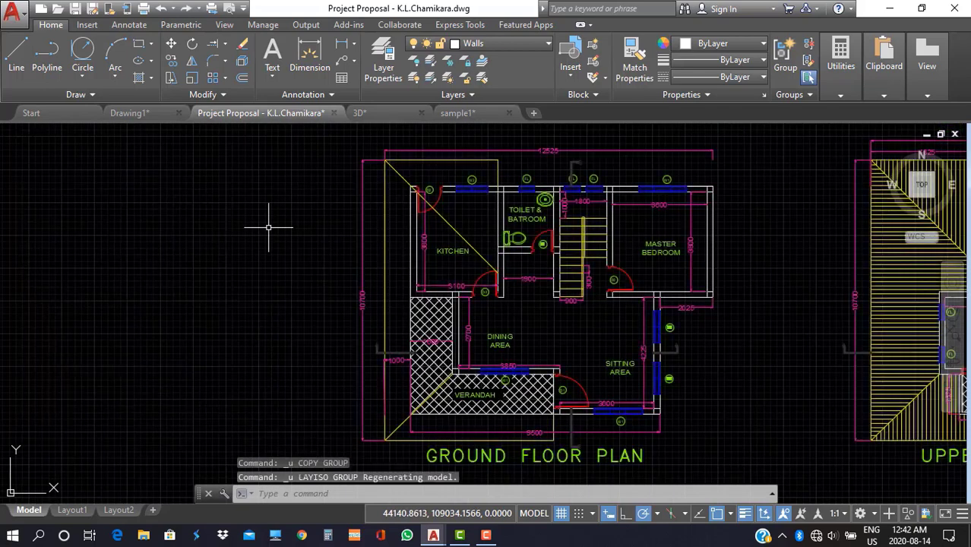
scroll(565, 290, "down", 2)
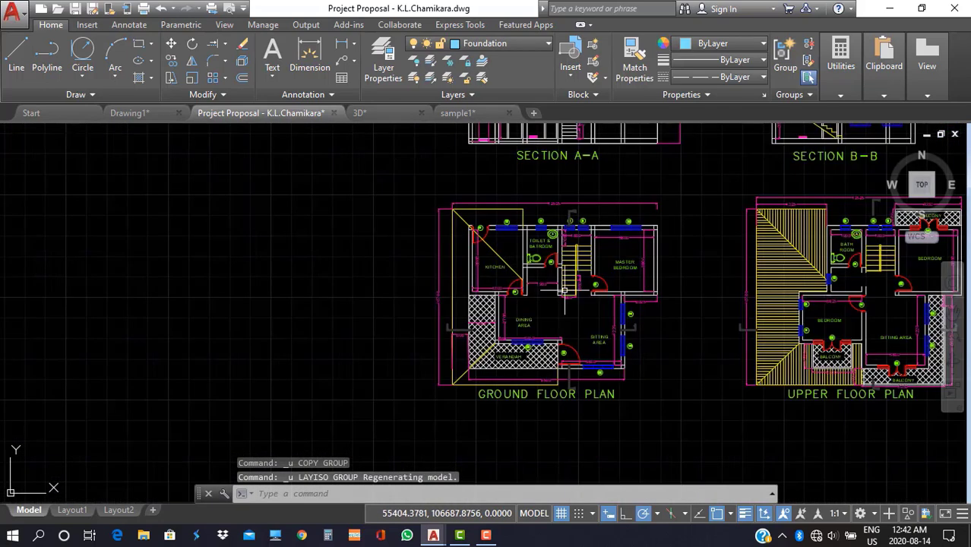
middle_click_drag(698, 256, 514, 332)
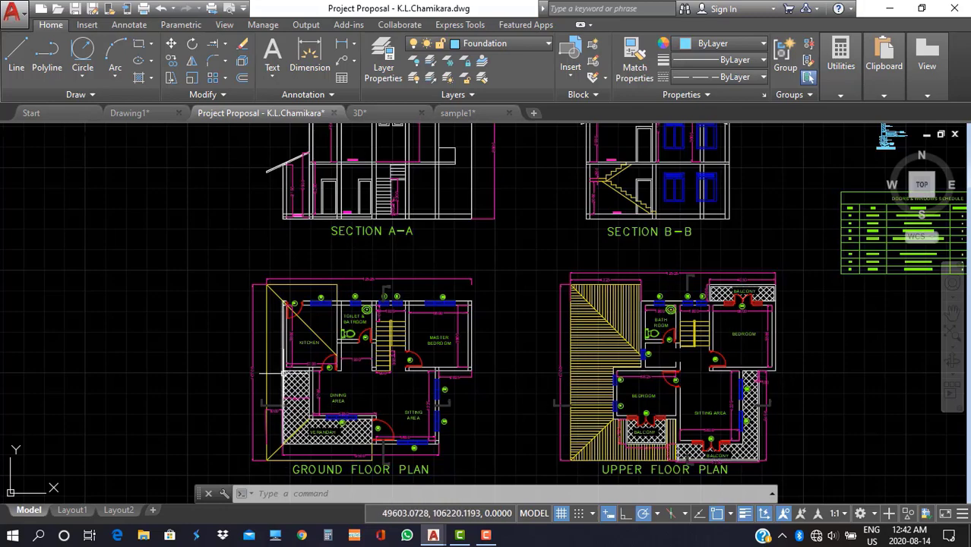
Examine the house plans and sections, and select the middle vertical line of a lower-storey window in Section B-B to check its layer.
scroll(331, 324, "up", 10)
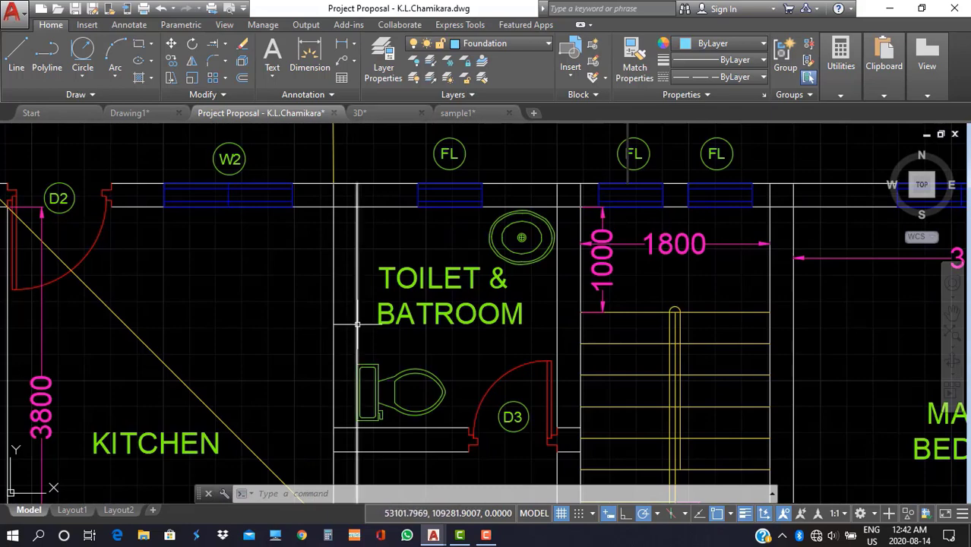
scroll(492, 328, "down", 4)
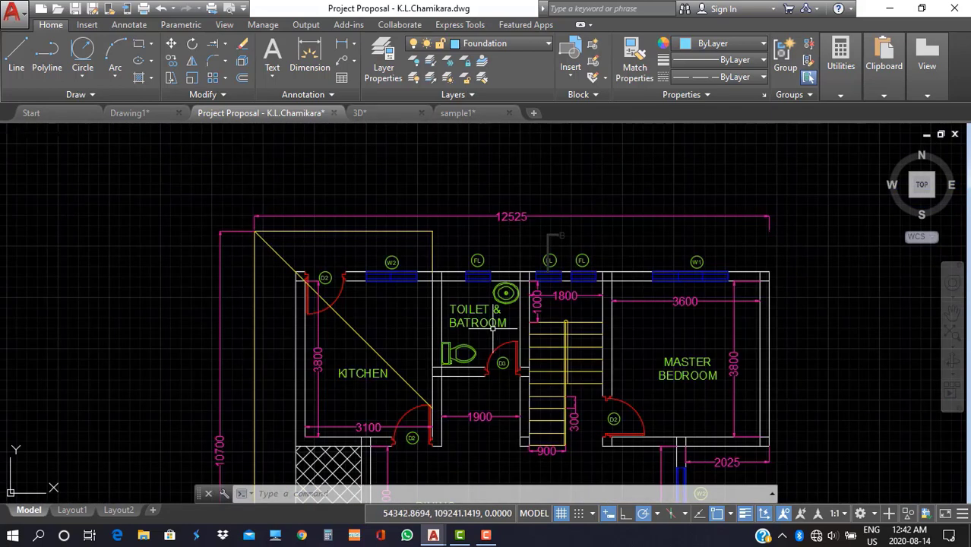
scroll(473, 329, "down", 5)
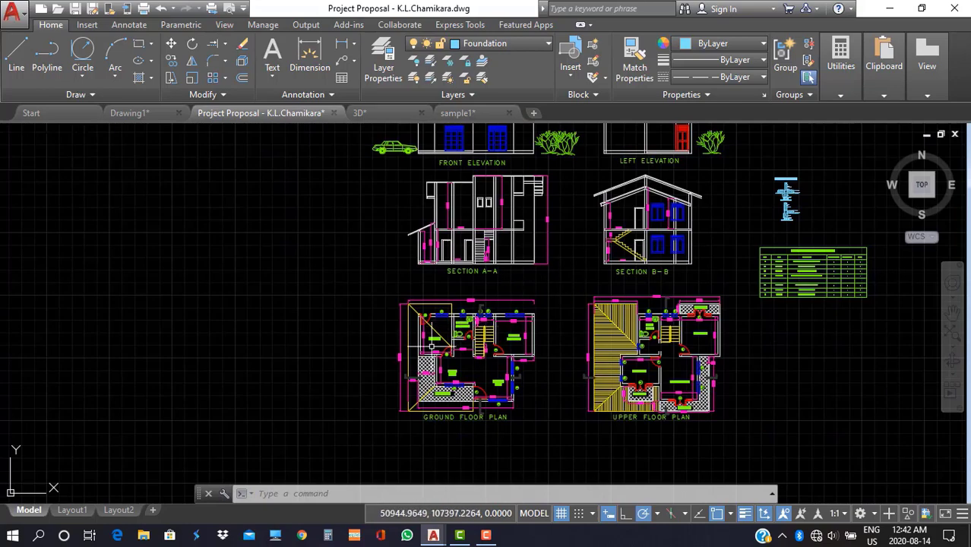
scroll(656, 243, "up", 4)
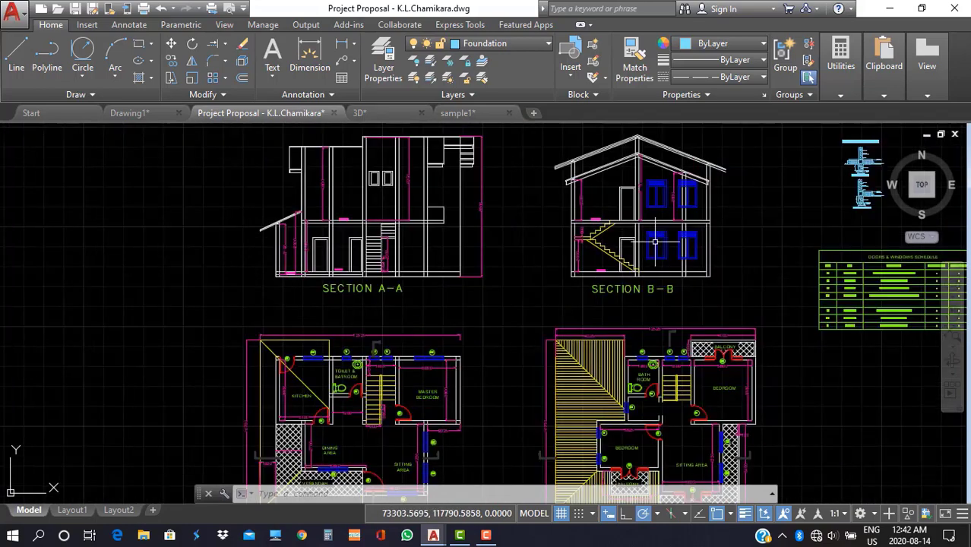
scroll(655, 243, "up", 6)
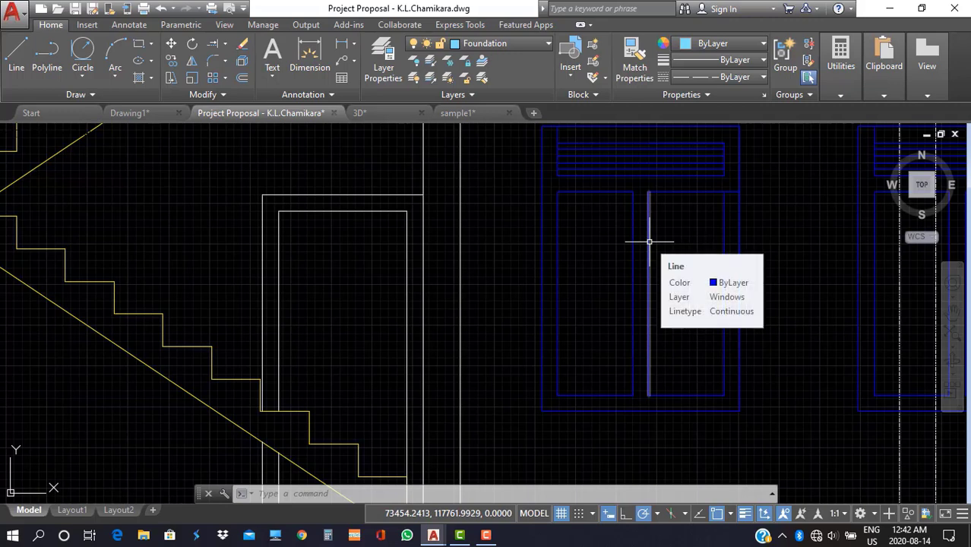
left_click(649, 241)
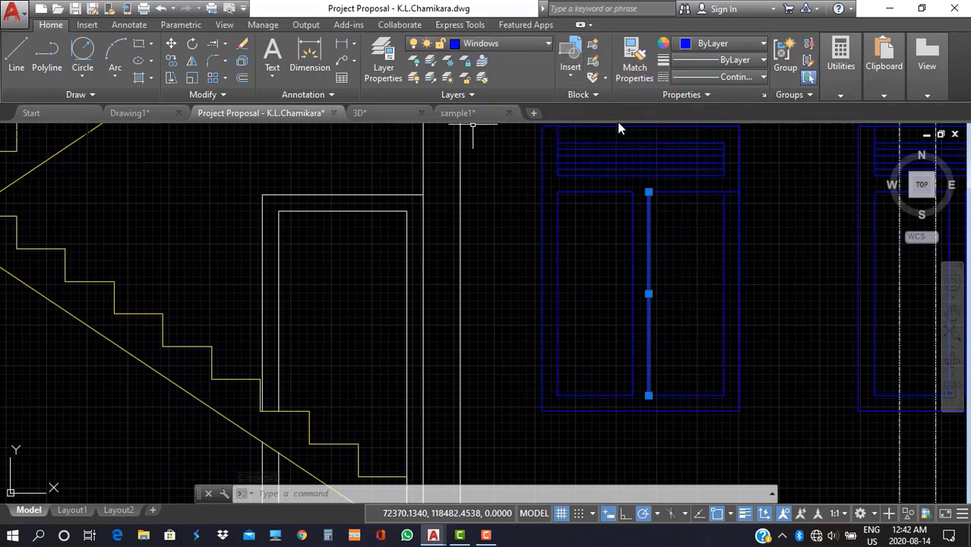
Set the Windows layer's lineweight to 0.35 mm in the layer properties.
left_click(397, 55)
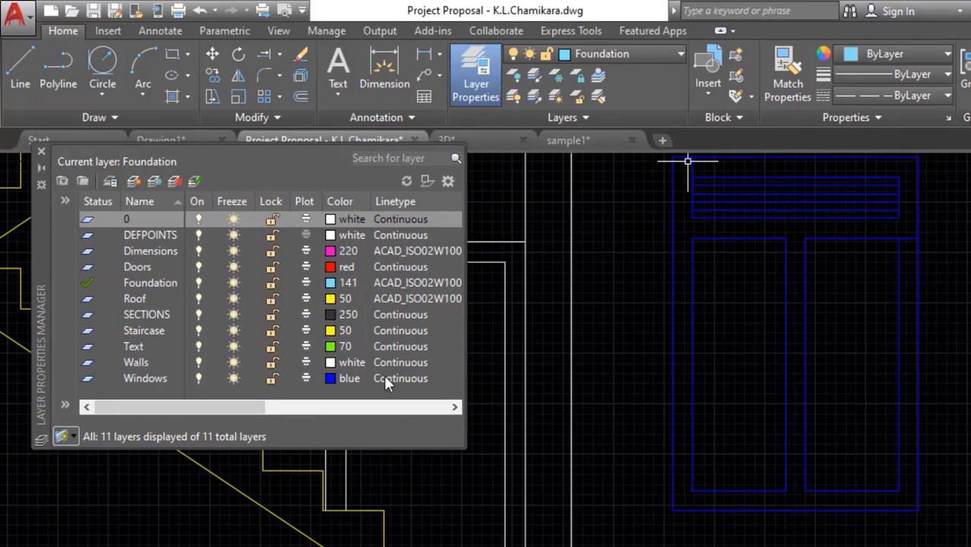
left_click(455, 407)
left_click(454, 407)
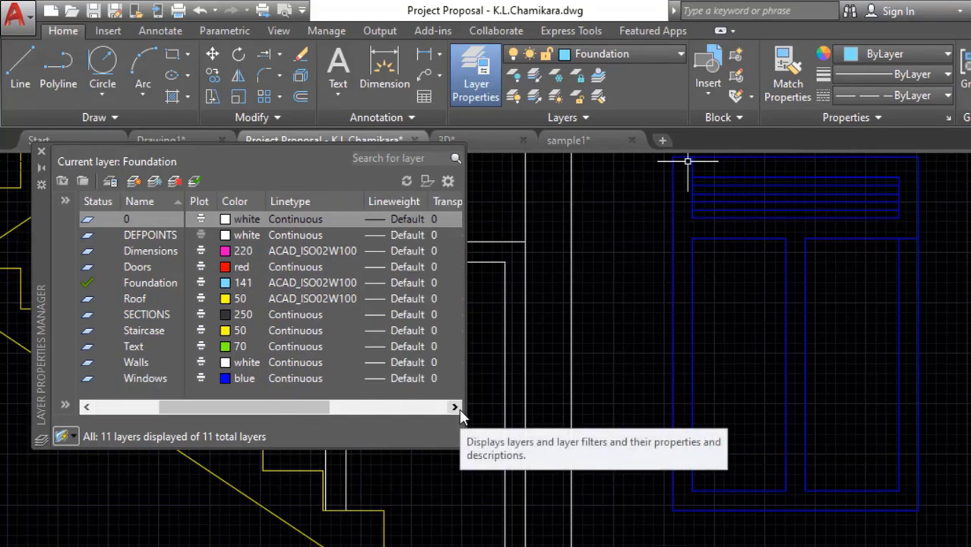
left_click(454, 407)
left_click(341, 378)
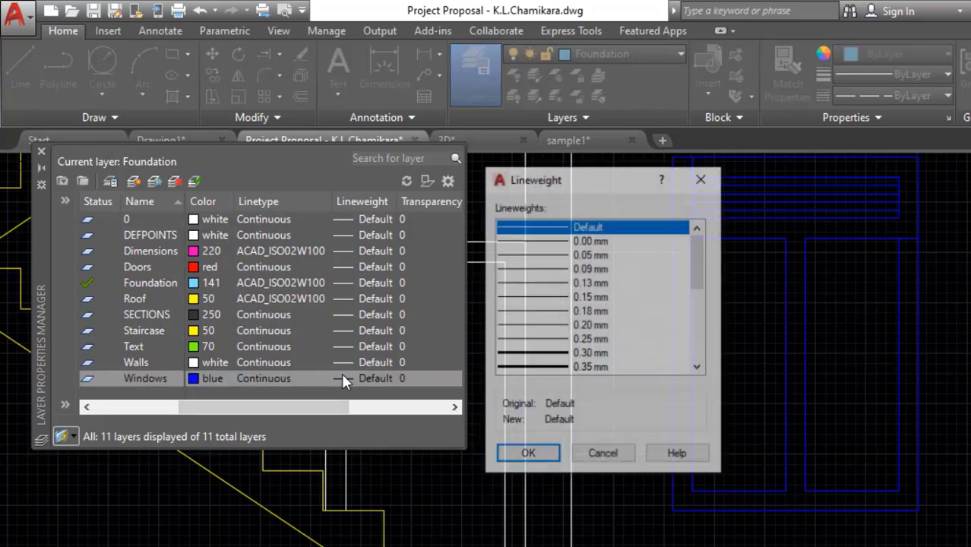
left_click(530, 368)
left_click(528, 455)
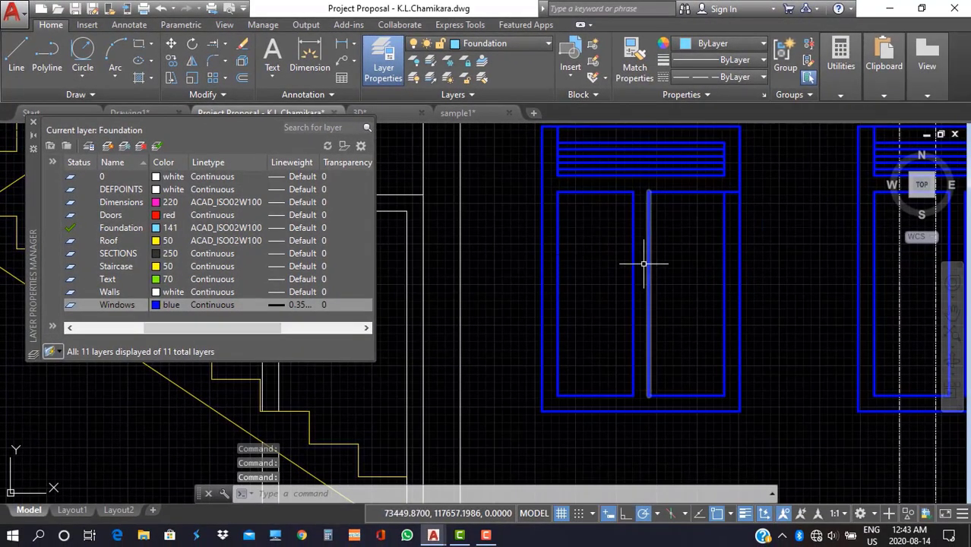
Examine how the windows look with the heavier lineweight across the sections, elevations and floor plans.
scroll(603, 297, "down", 5)
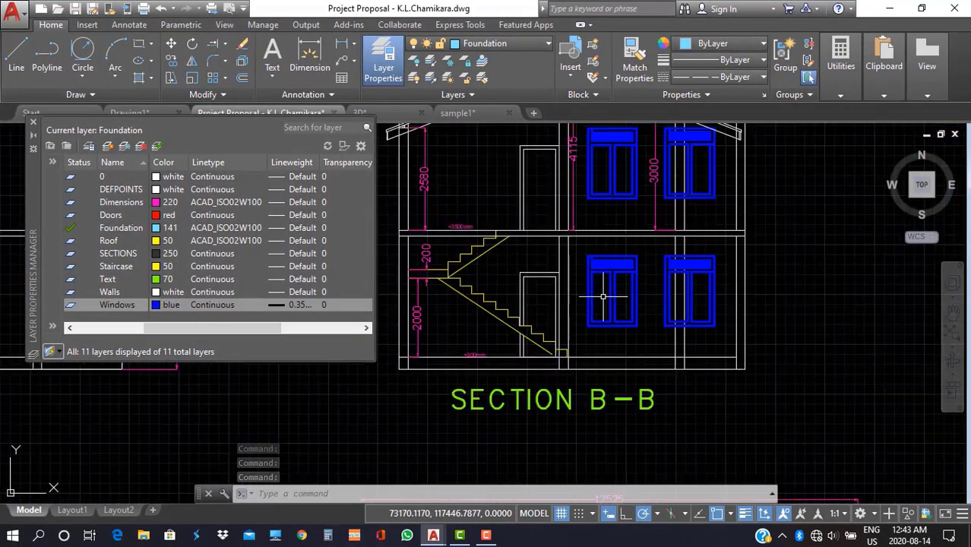
scroll(603, 296, "down", 5)
scroll(602, 296, "down", 2)
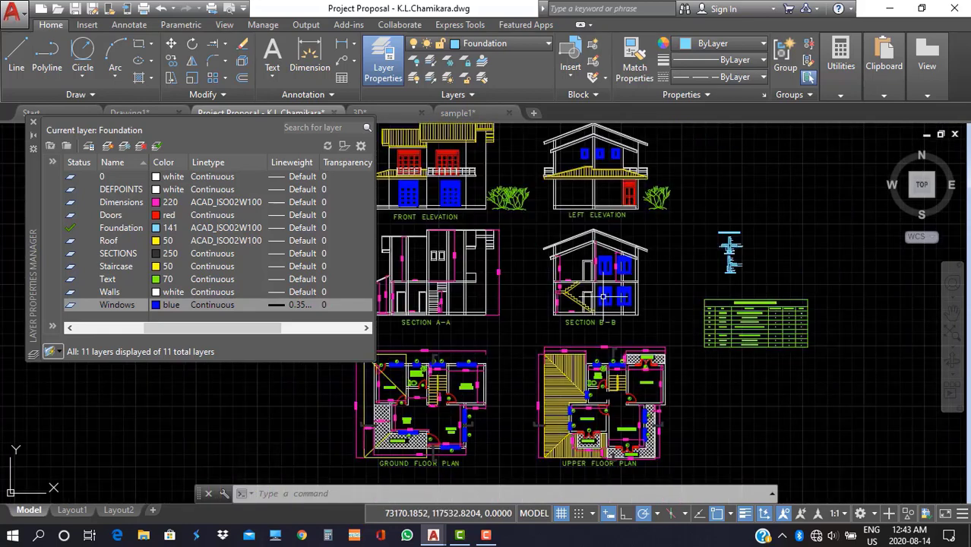
scroll(471, 392, "up", 4)
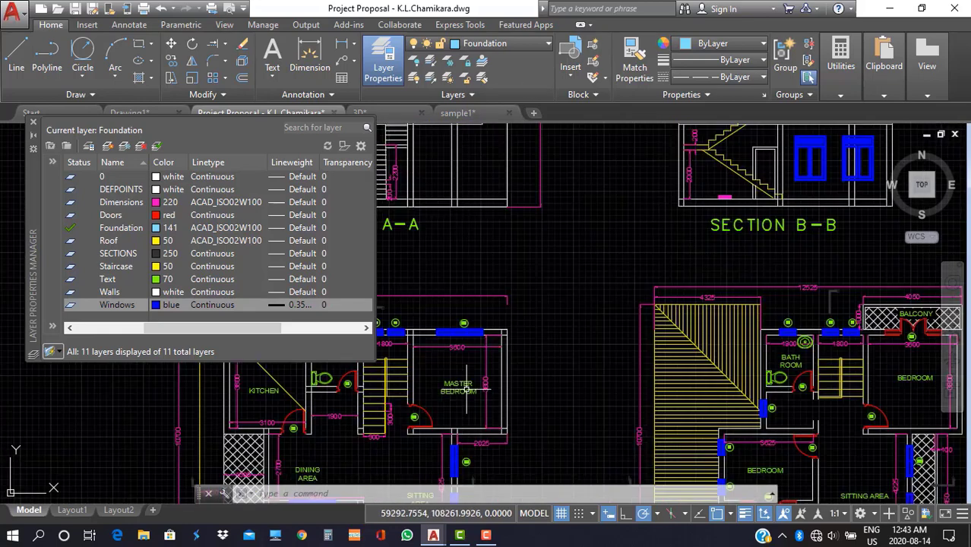
scroll(460, 287, "up", 4)
scroll(471, 277, "down", 6)
scroll(471, 277, "down", 4)
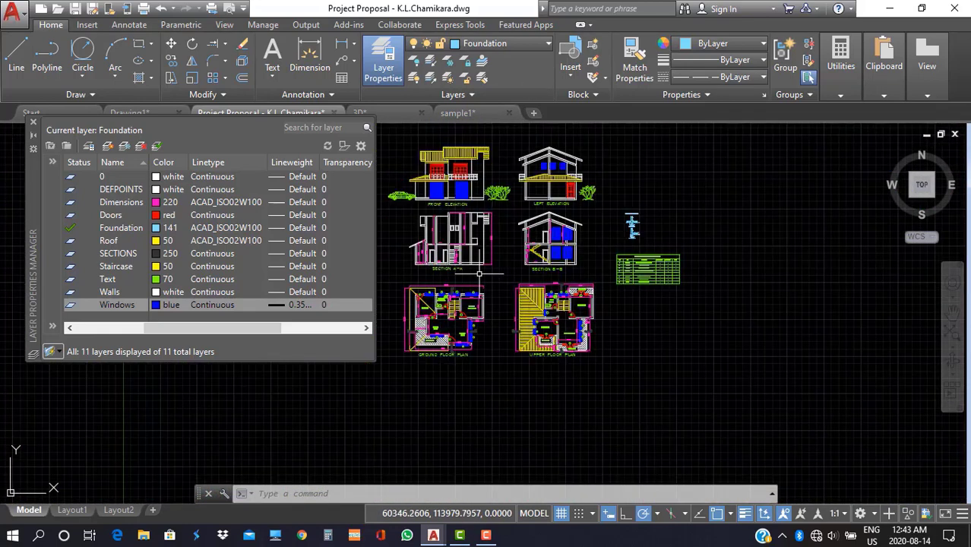
scroll(478, 269, "up", 2)
scroll(514, 235, "down", 2)
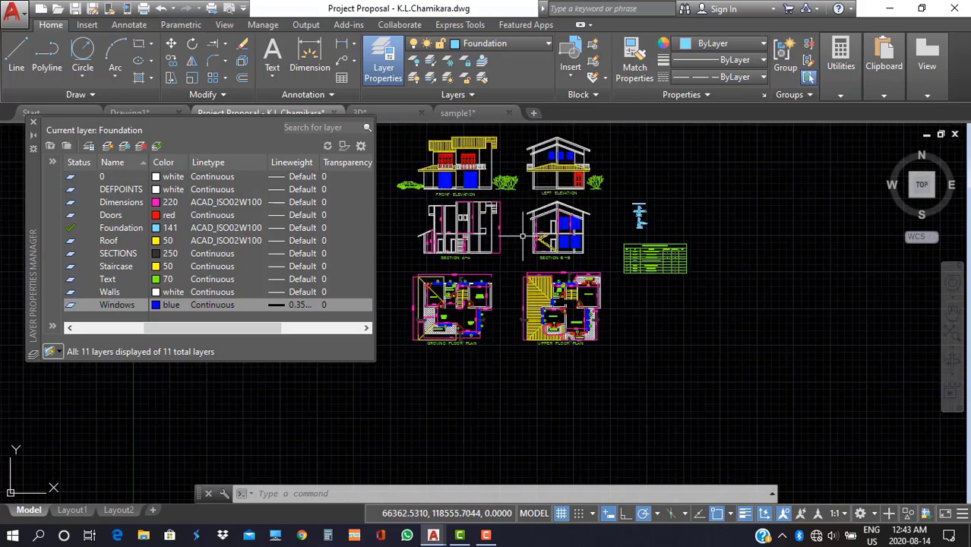
Close the layer properties and undo the Windows layer's lineweight change.
left_click(33, 124)
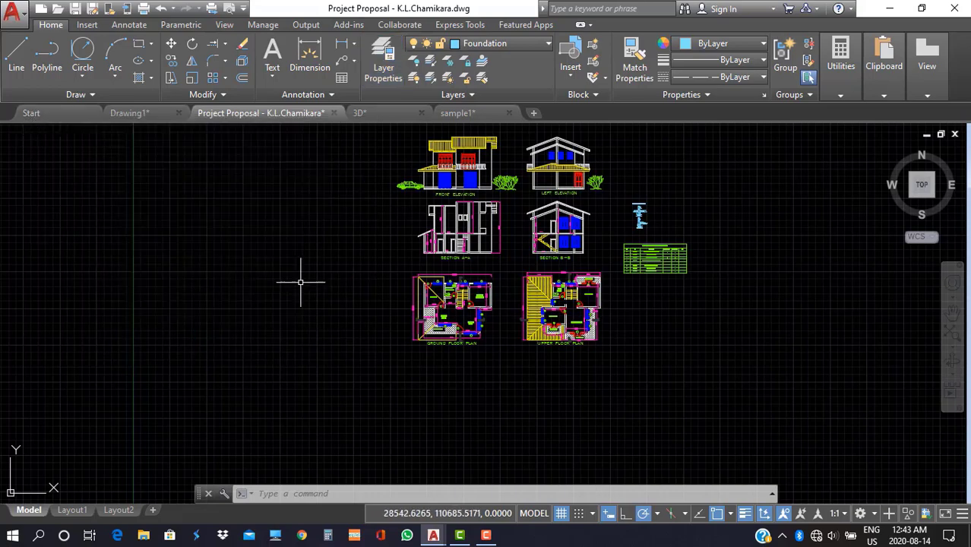
scroll(328, 276, "up", 5)
key("ctrl+z")
key("ctrl+z")
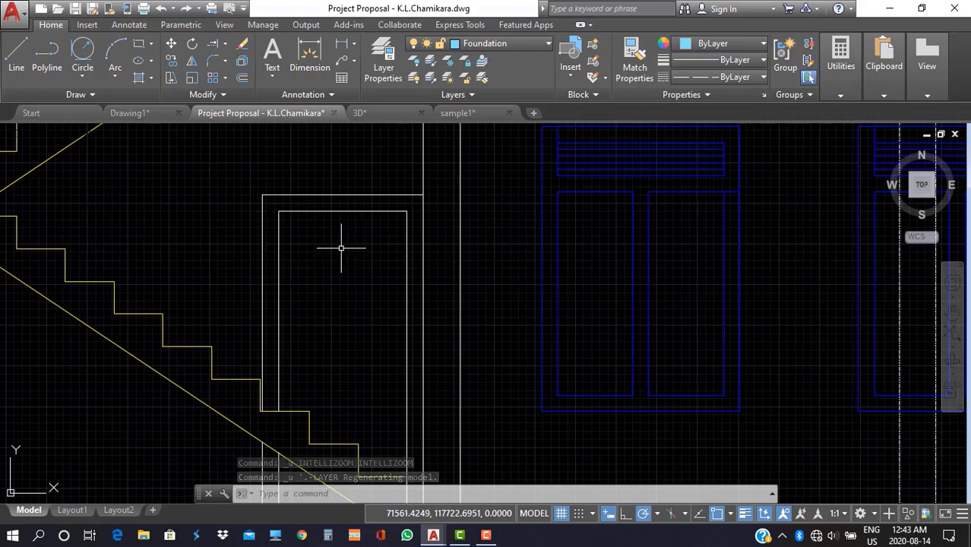
scroll(341, 248, "down", 4)
scroll(341, 248, "down", 8)
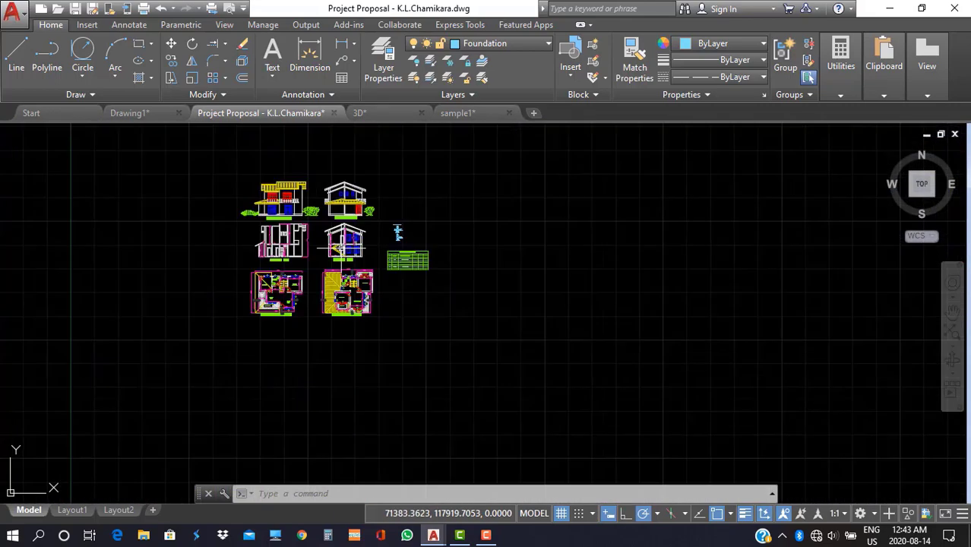
Open the recent drawing FINAL Typical Floor Cordinated, accepting that it was not created with a student version.
left_click(31, 112)
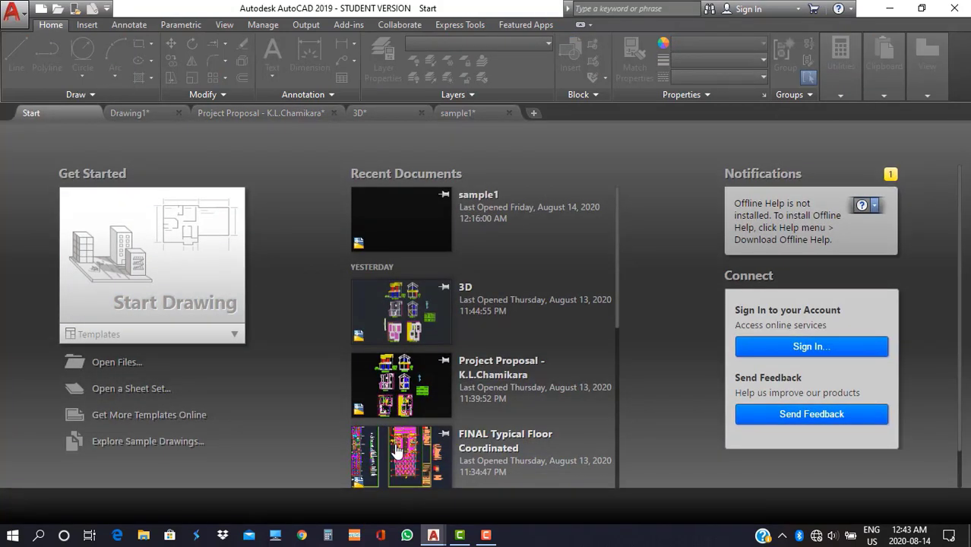
left_click(396, 450)
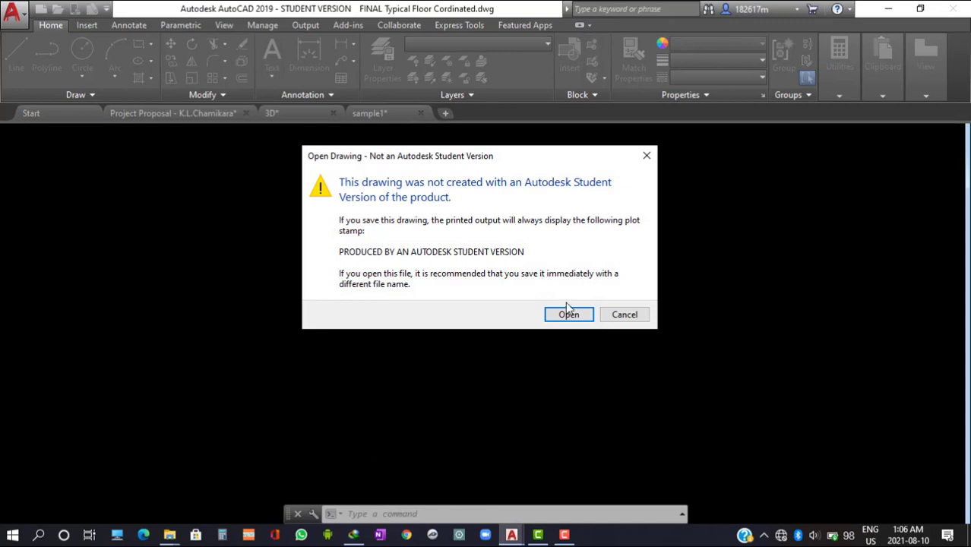
left_click(568, 315)
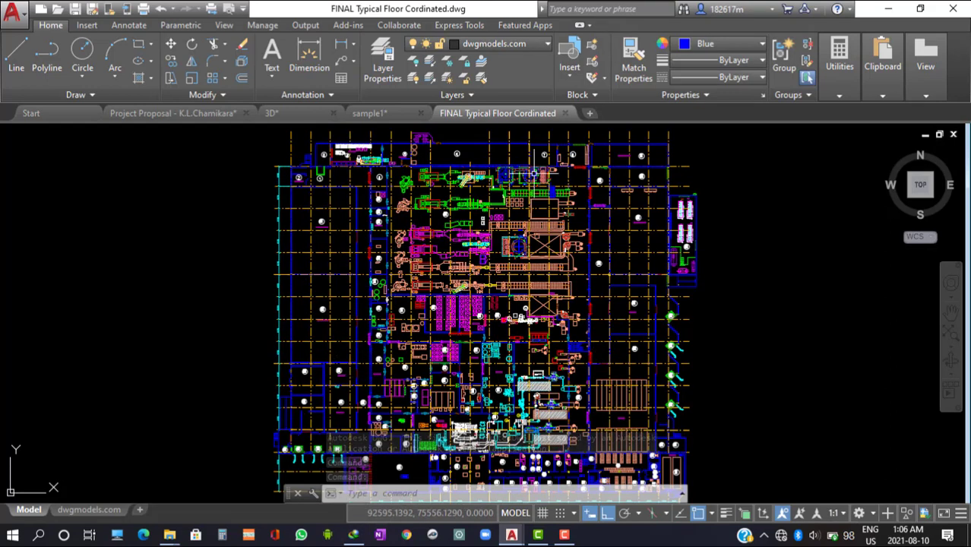
Look through the typical floor drawing's full layer list, leaving the current layer as it is.
left_click(498, 45)
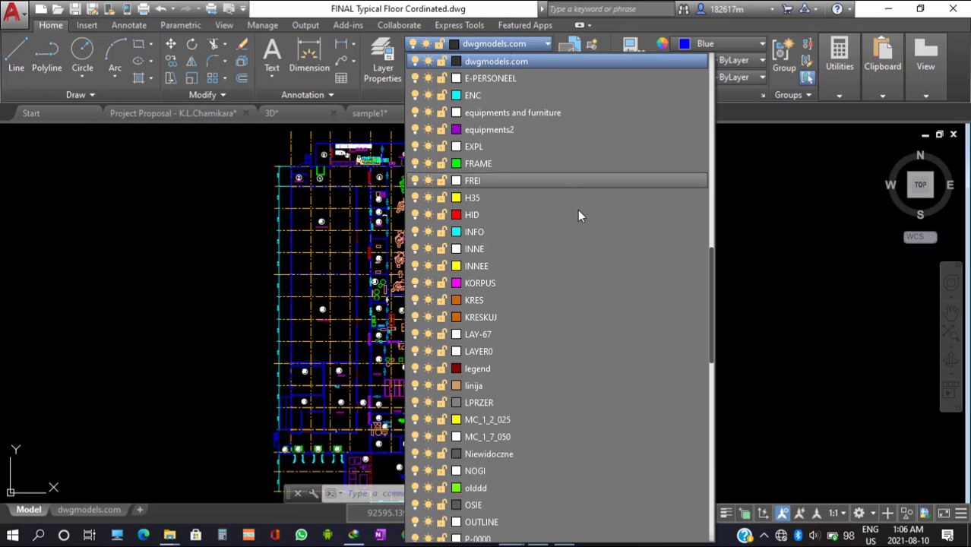
scroll(563, 276, "down", 10)
scroll(569, 337, "down", 3)
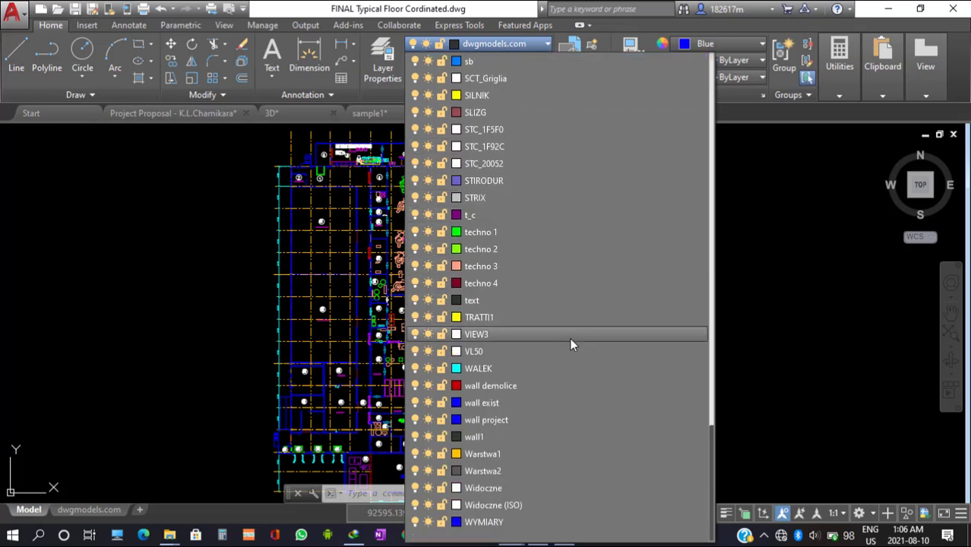
scroll(589, 418, "up", 7)
scroll(587, 416, "up", 15)
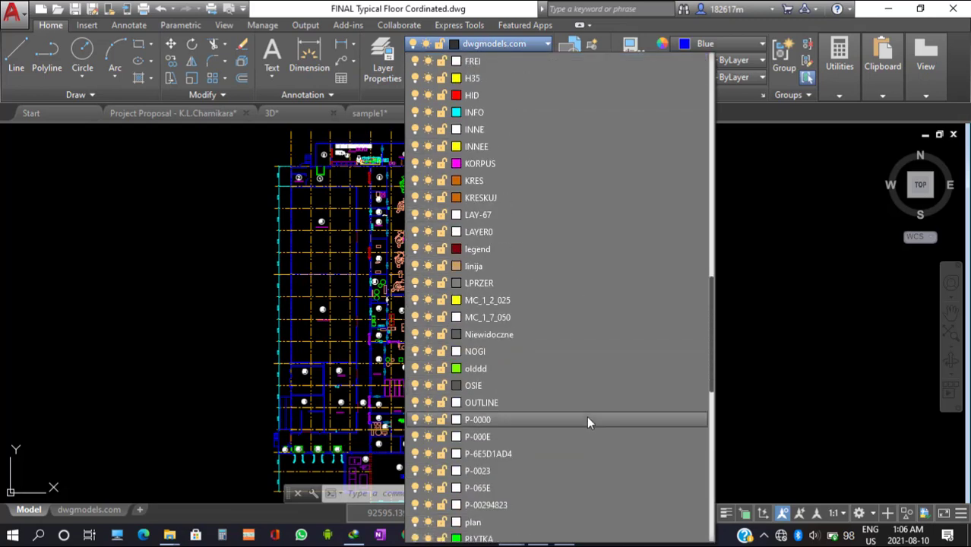
scroll(572, 403, "up", 7)
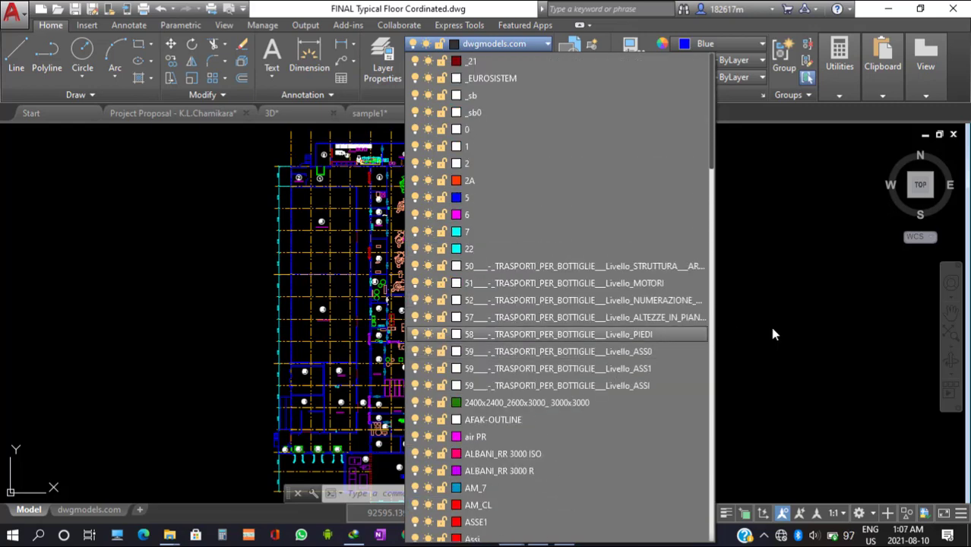
scroll(493, 302, "down", 7)
scroll(493, 302, "down", 3)
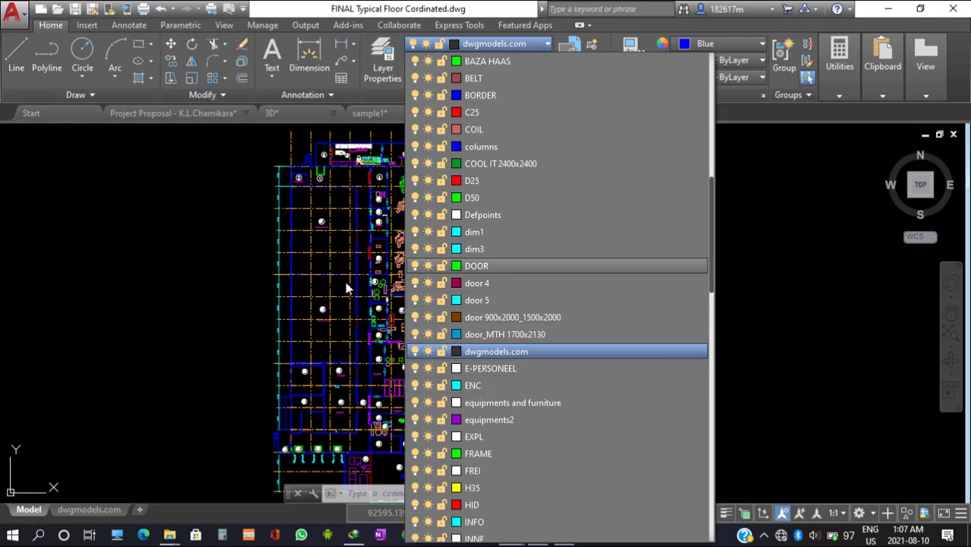
left_click(224, 304)
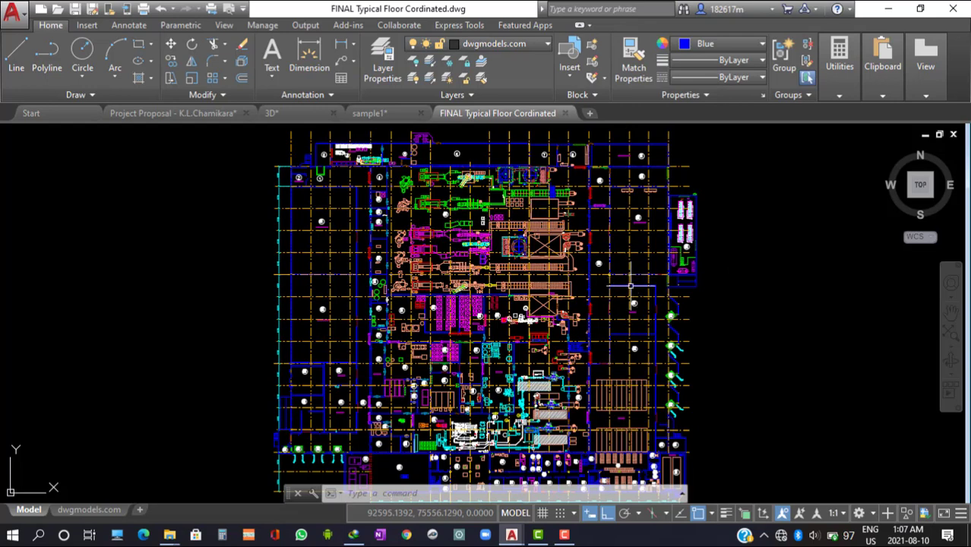
left_click(504, 45)
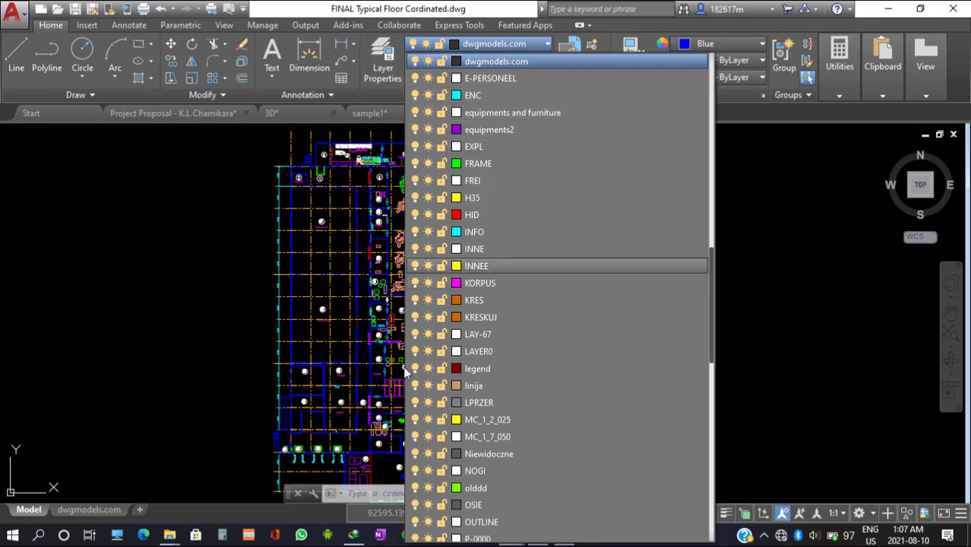
left_click(223, 291)
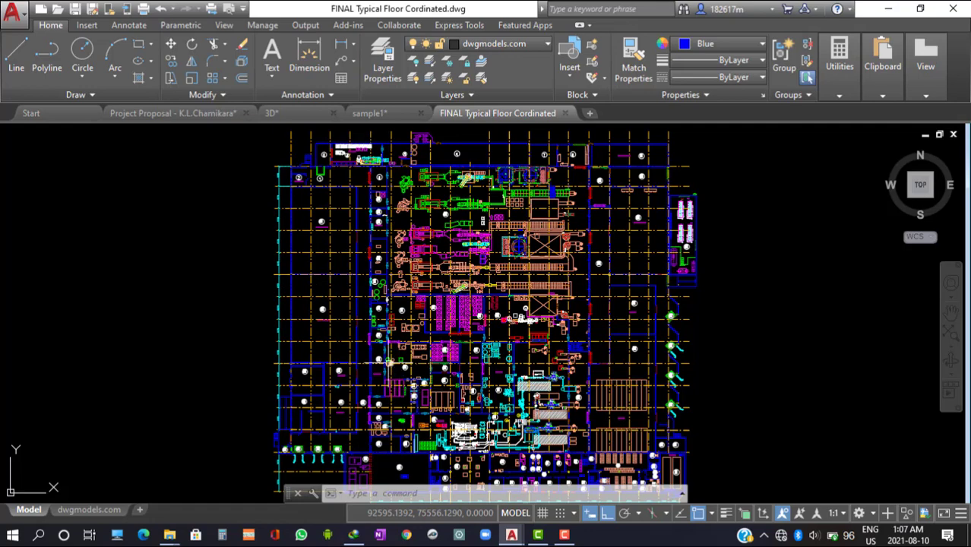
Check the layer and colour of the lowest crossed-box block in the first column of room 20.
scroll(435, 342, "up", 5)
scroll(437, 338, "up", 2)
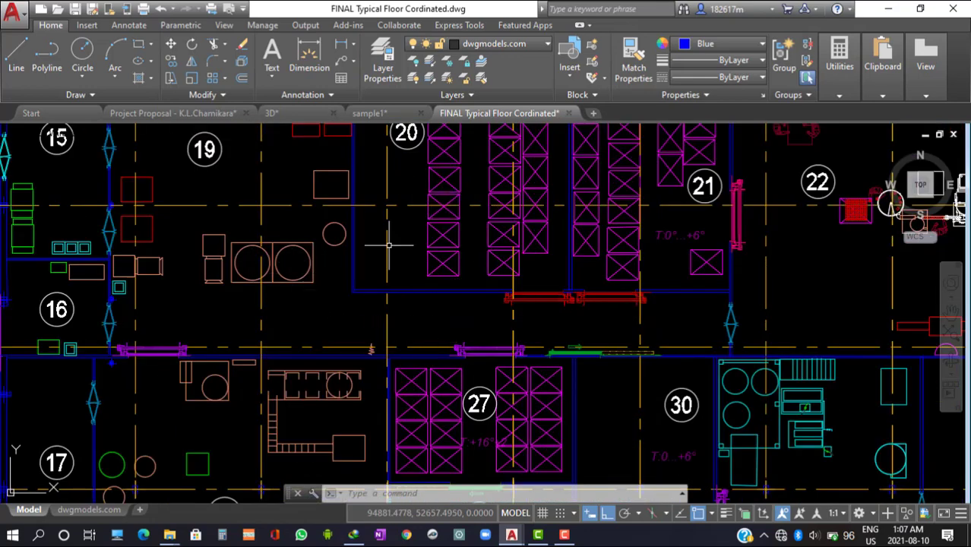
scroll(389, 245, "down", 4)
scroll(391, 241, "up", 4)
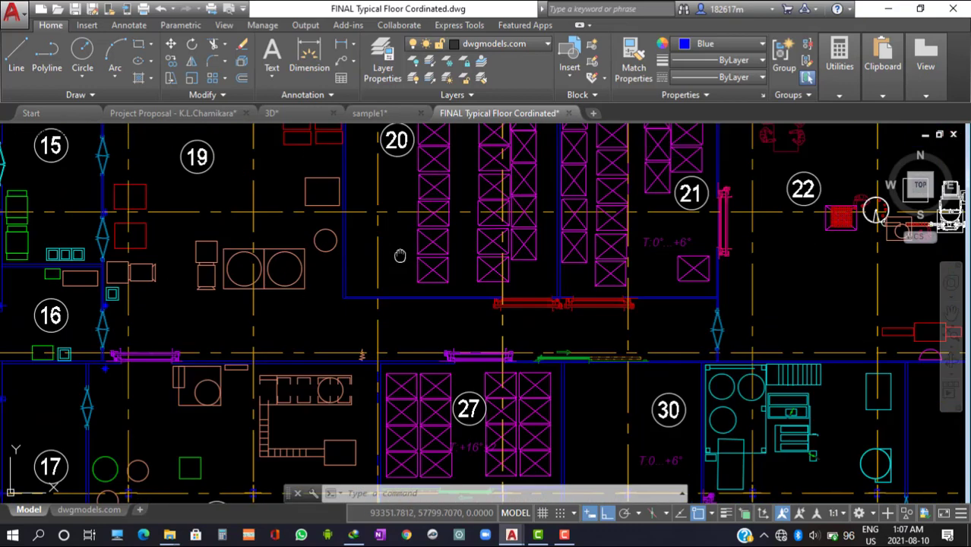
middle_click_drag(400, 255, 428, 319)
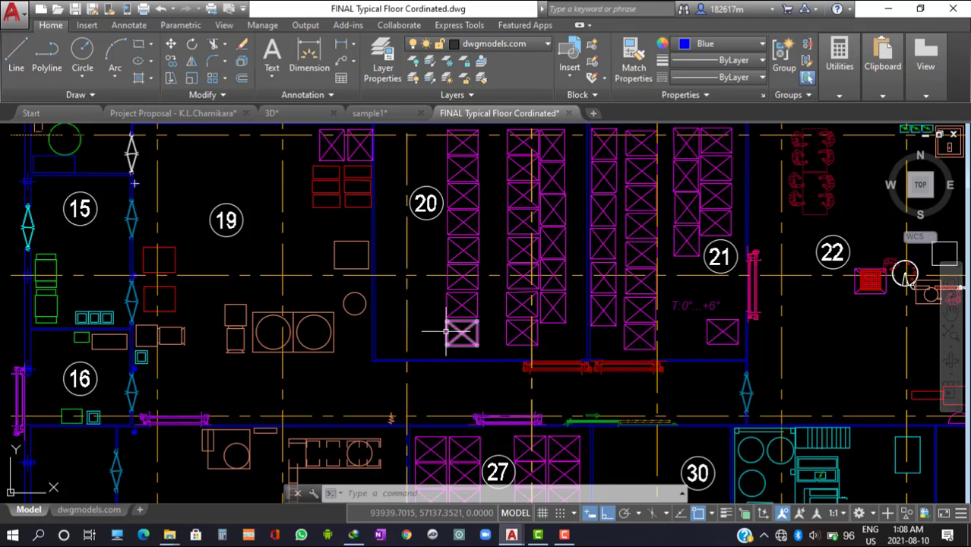
left_click(446, 331)
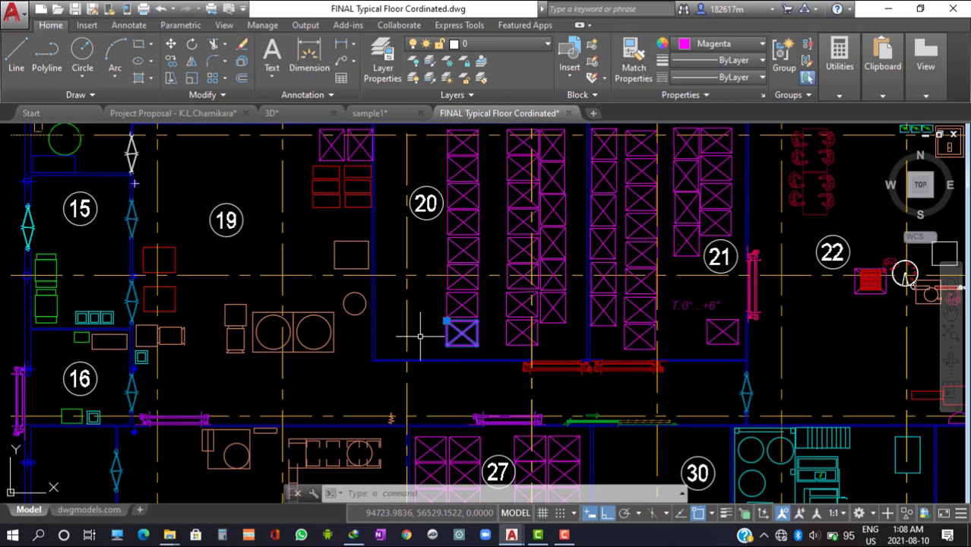
key("Escape")
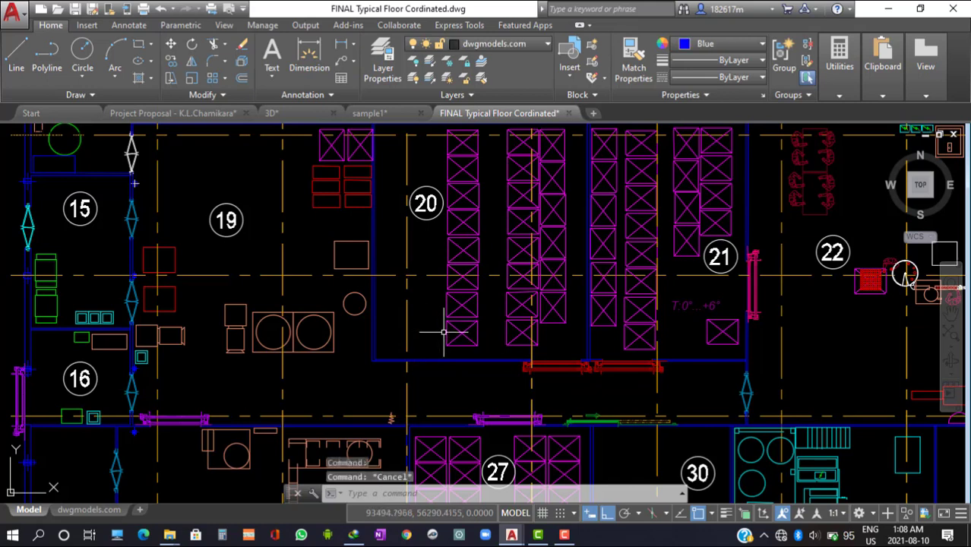
Select every block similar to the lowest crossed box in room 20's first column and examine which ones are included.
left_click(454, 335)
left_click(448, 329)
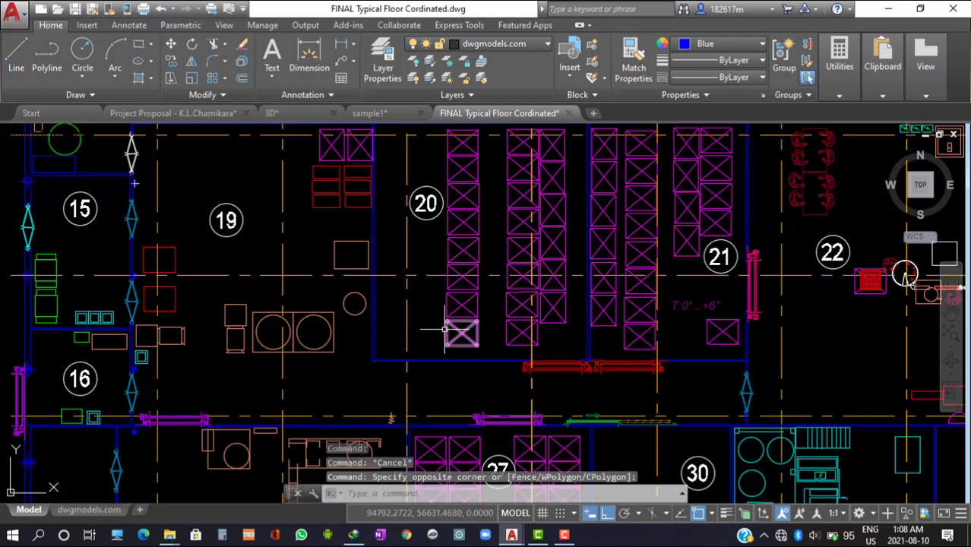
right_click(448, 329)
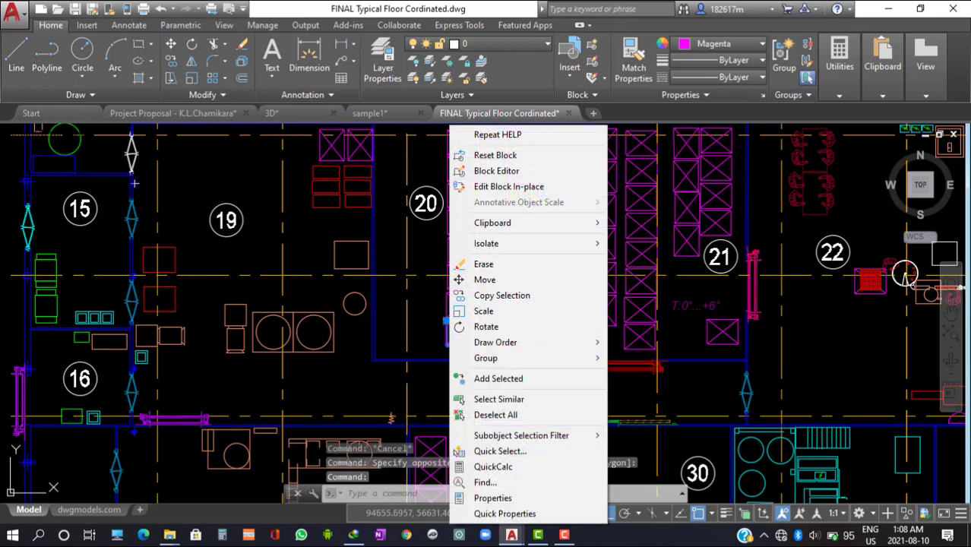
left_click(543, 405)
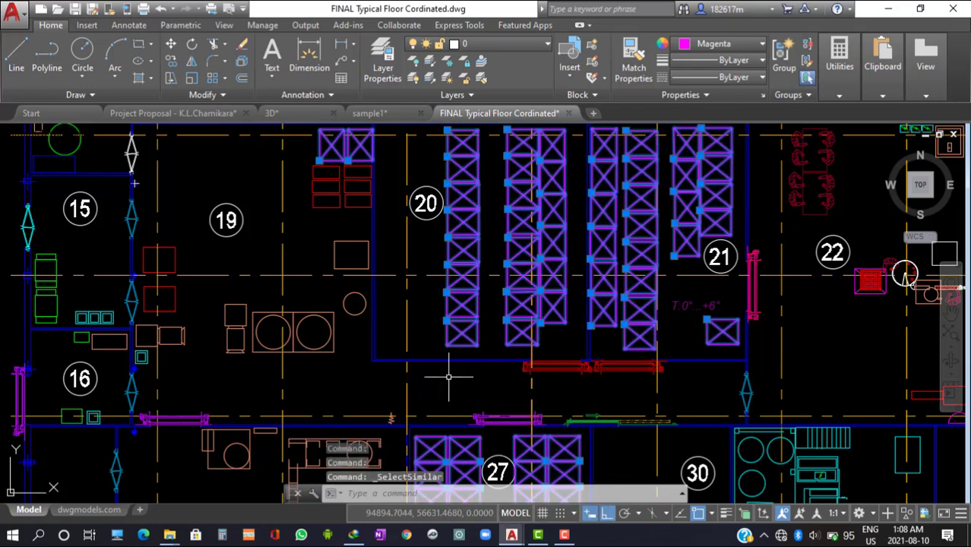
scroll(420, 322, "down", 2)
scroll(420, 322, "down", 2)
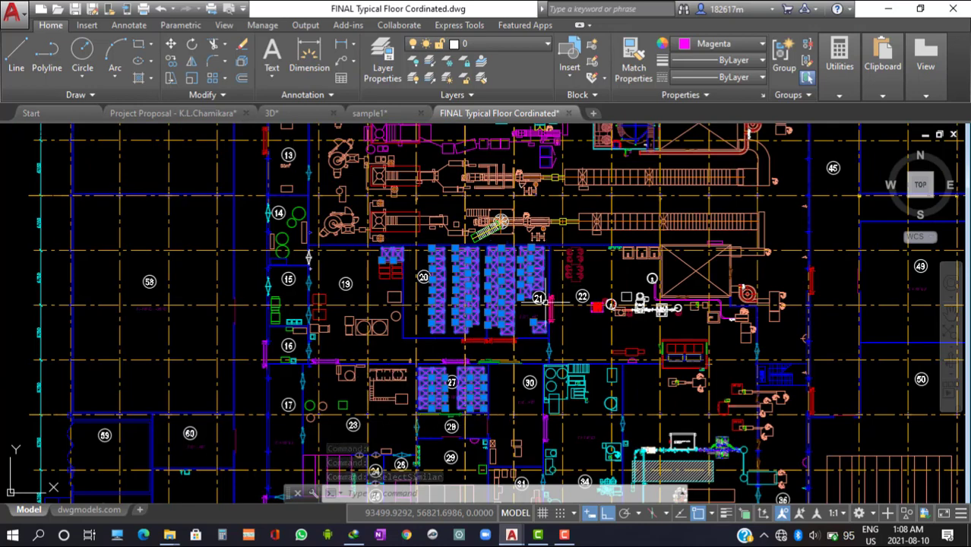
scroll(419, 320, "up", 6)
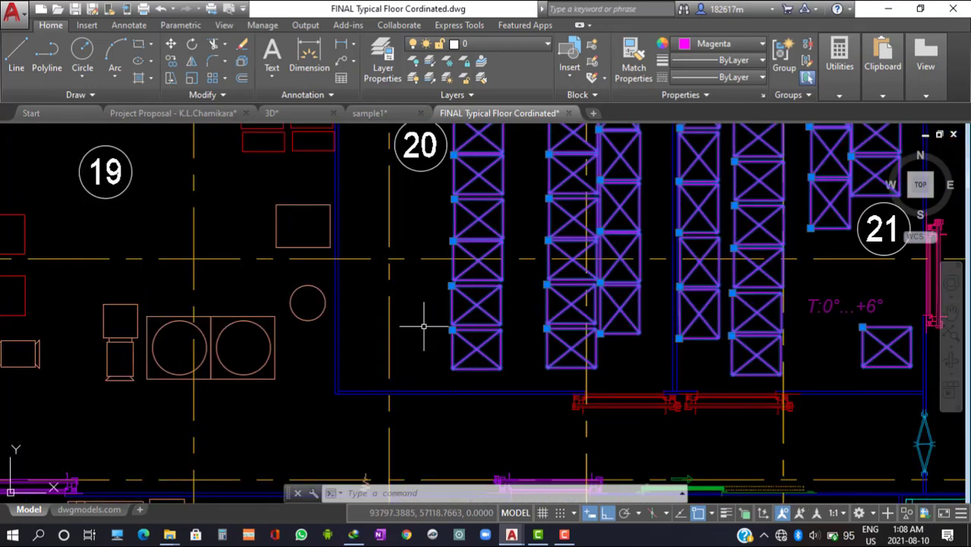
Open the properties of the selected crossed-box blocks to review their shared settings, and clear the selection.
right_click(452, 344)
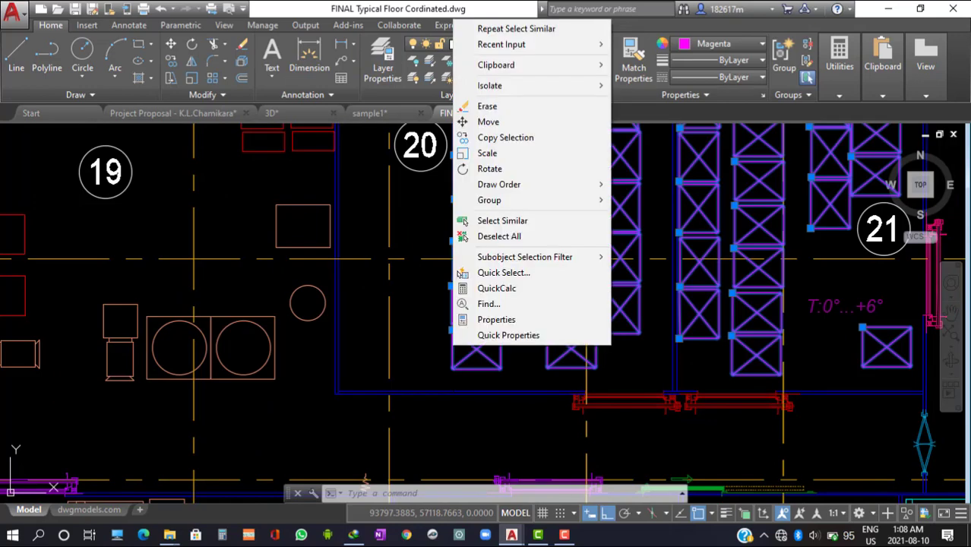
left_click(499, 322)
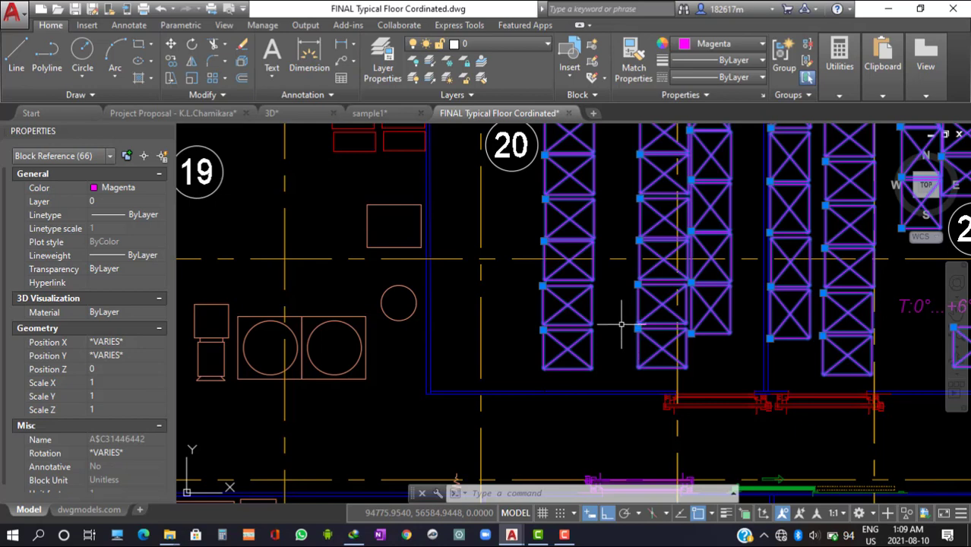
key("Escape")
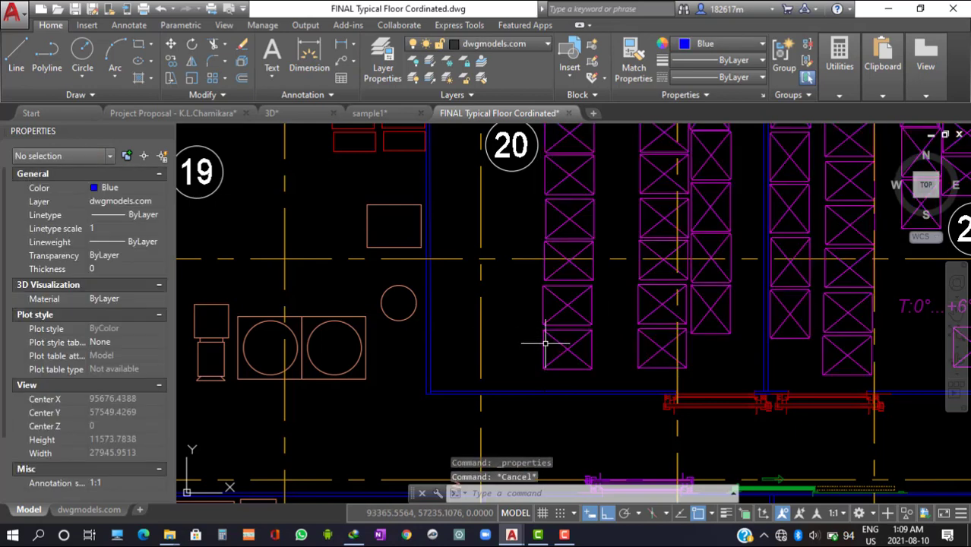
Copy the lowest crossed box of room 20's first column about 1900 units horizontally to the left, from its centre.
left_click(543, 344)
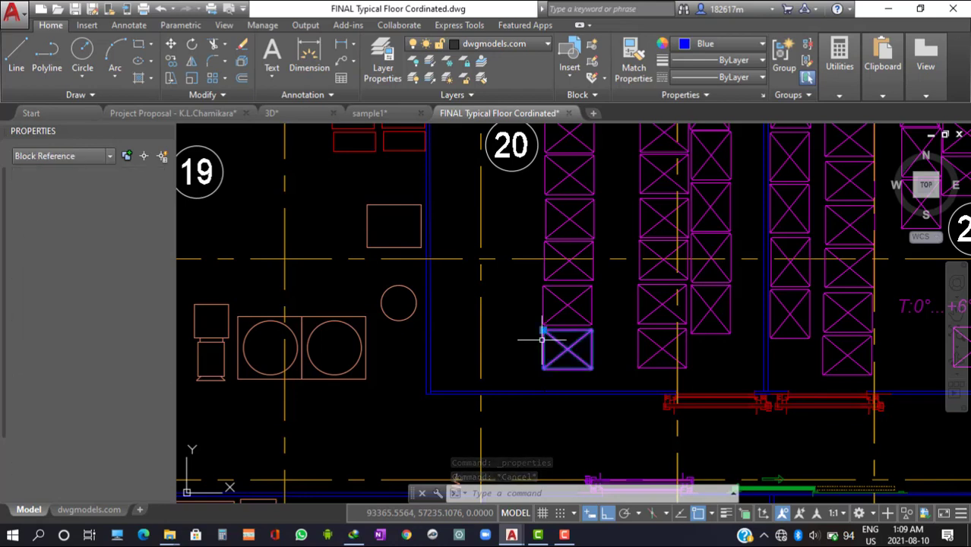
left_click(172, 64)
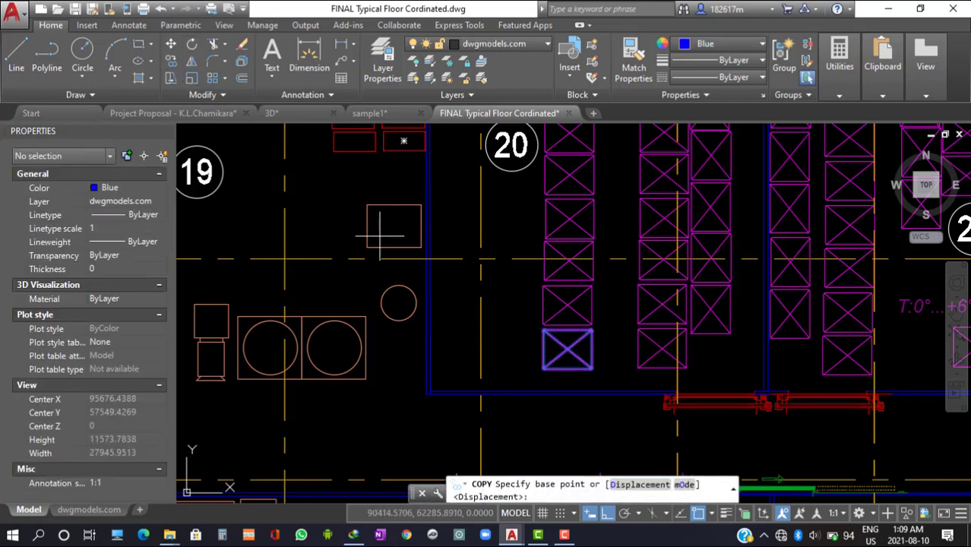
left_click(566, 348)
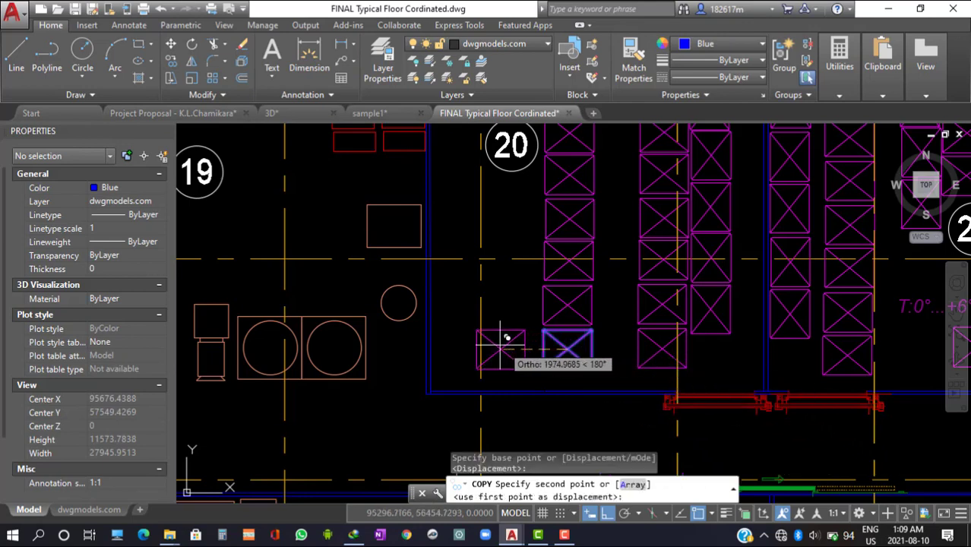
left_click(506, 343)
key("Escape")
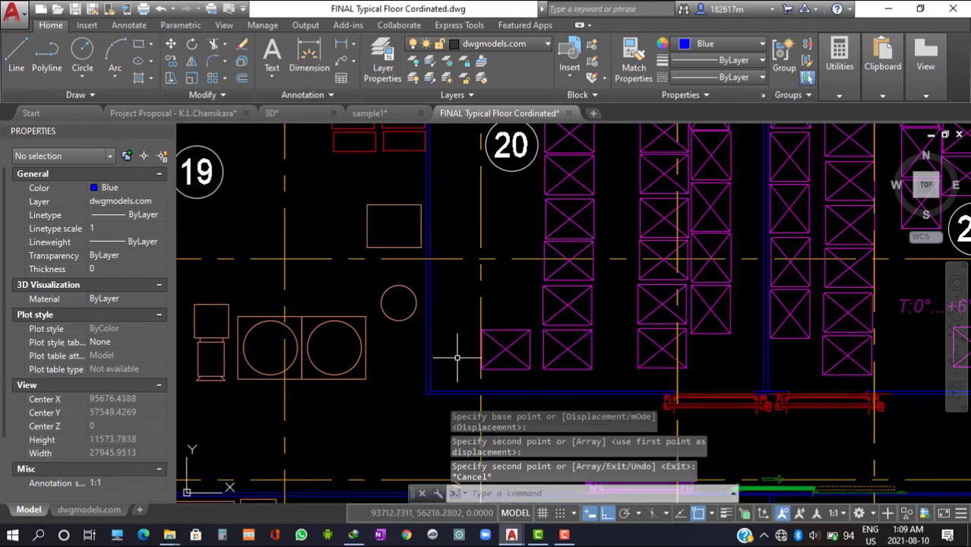
Check which layer the copied crossed box is on and clear the selection.
left_click(499, 344)
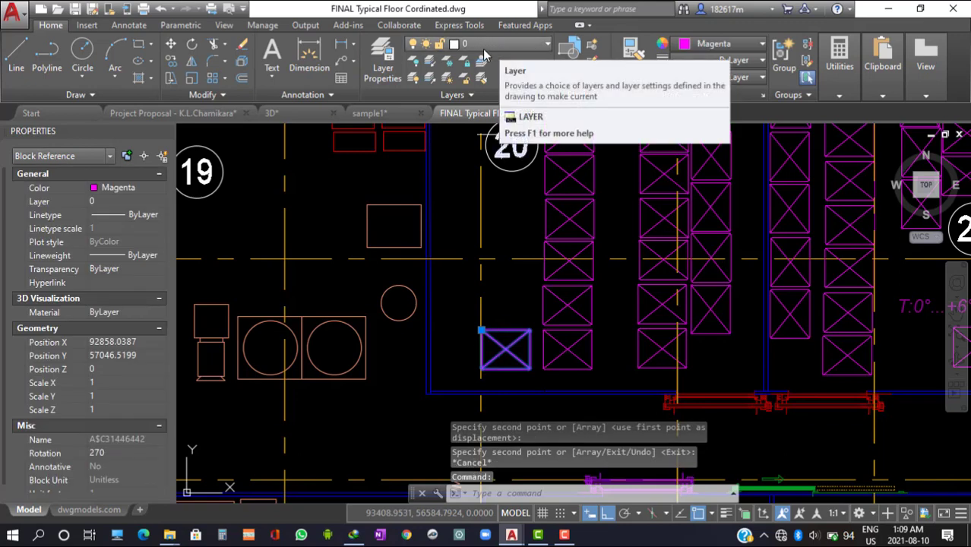
key("ctrl+z")
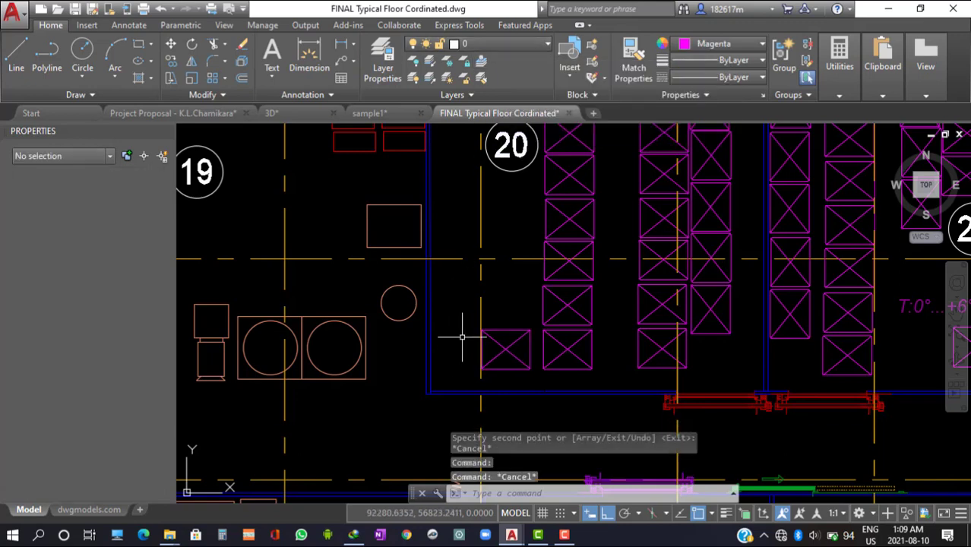
key("Escape")
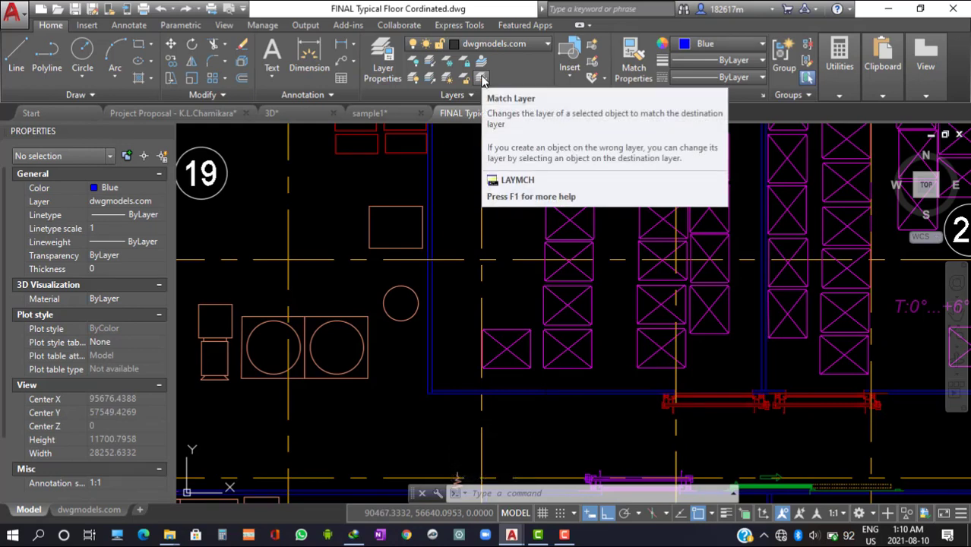
Use Match Layer to put the copied crossed box on the layer of the small circle in room 19, techno 3.
left_click(481, 79)
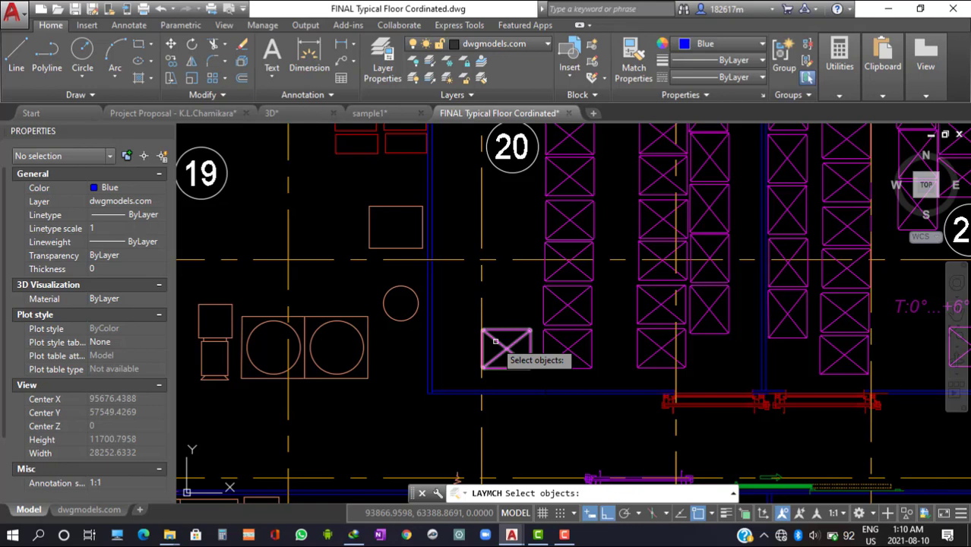
left_click(496, 341)
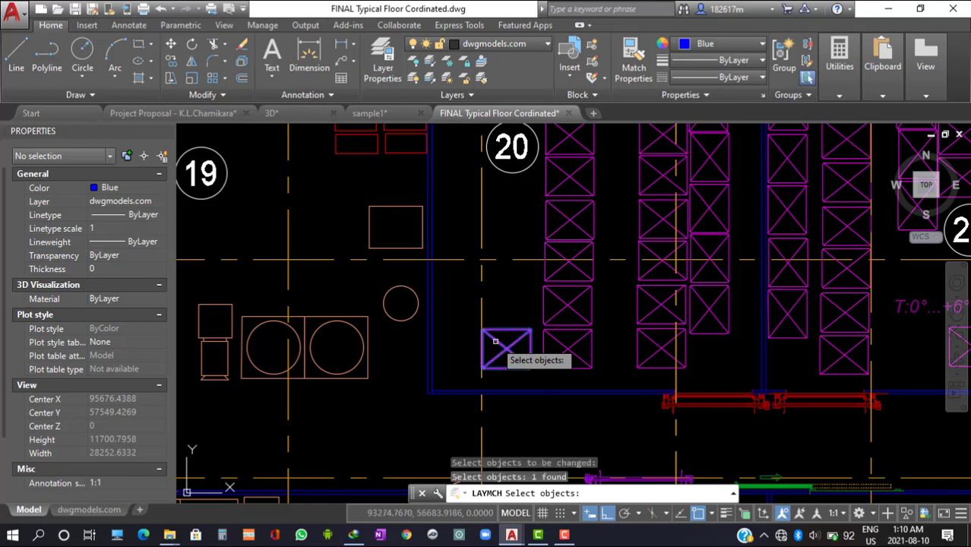
key("Return")
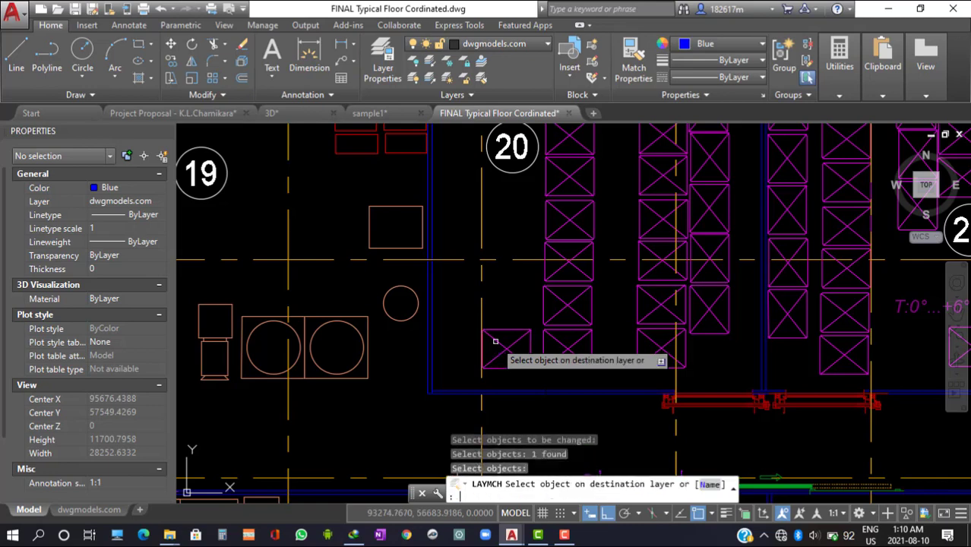
left_click(388, 313)
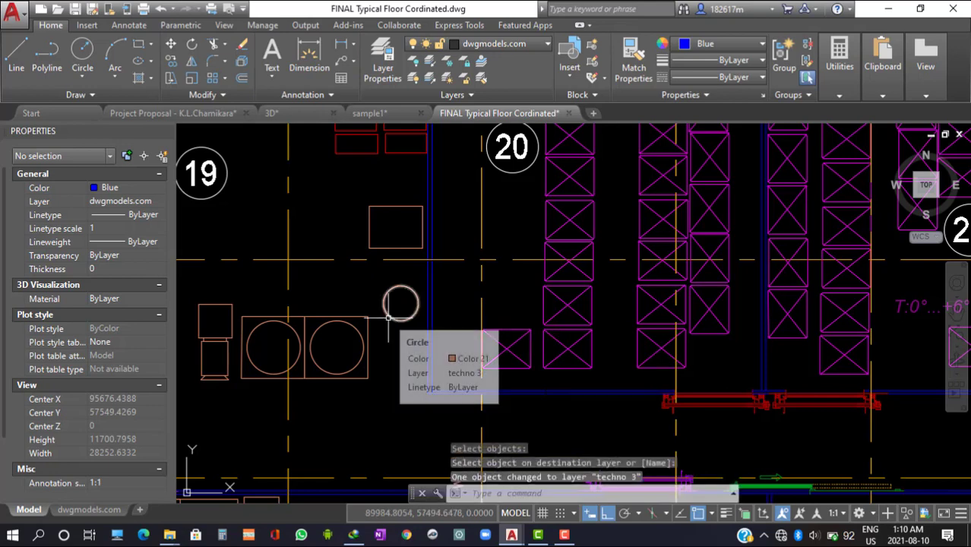
Compare the layers of the small circle, the copied crossed box and the original crossed box beside it.
left_click(400, 321)
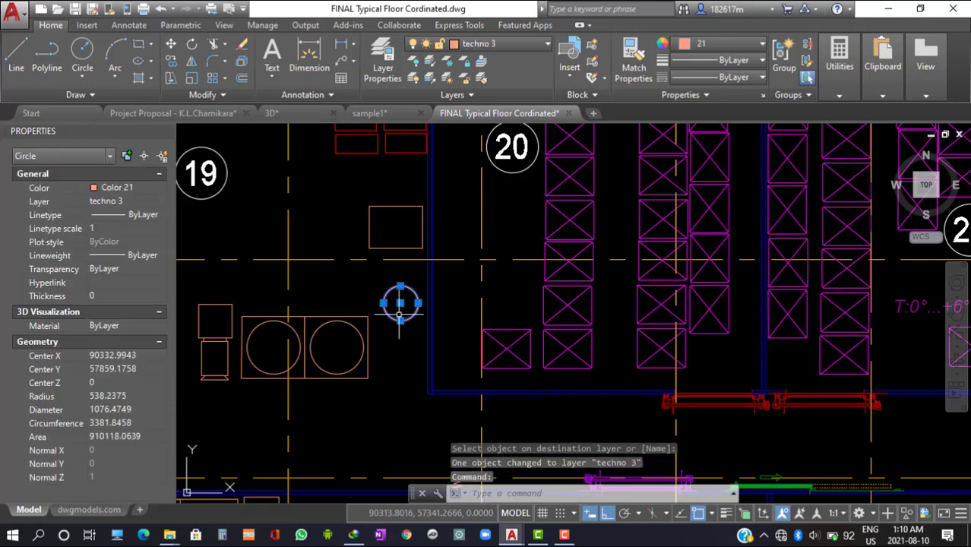
key("Escape")
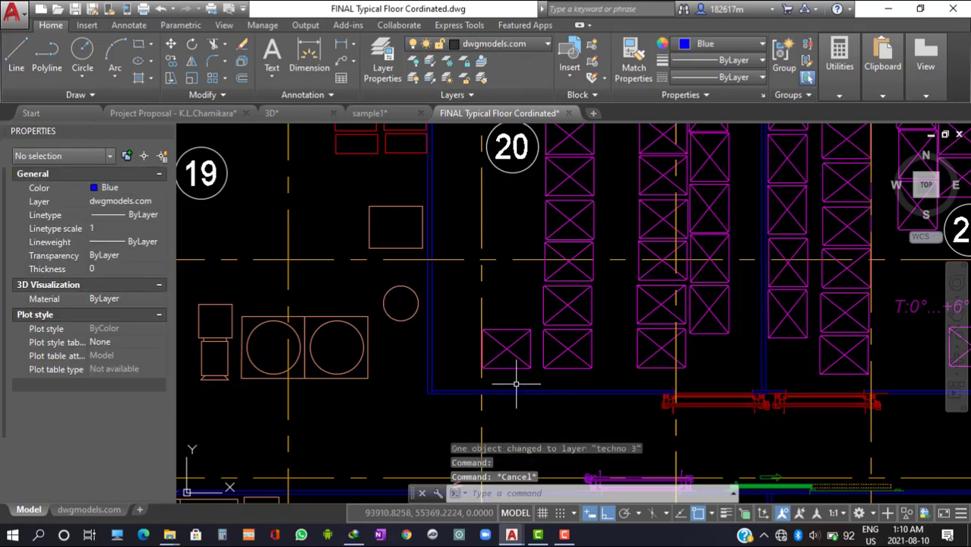
left_click(500, 350)
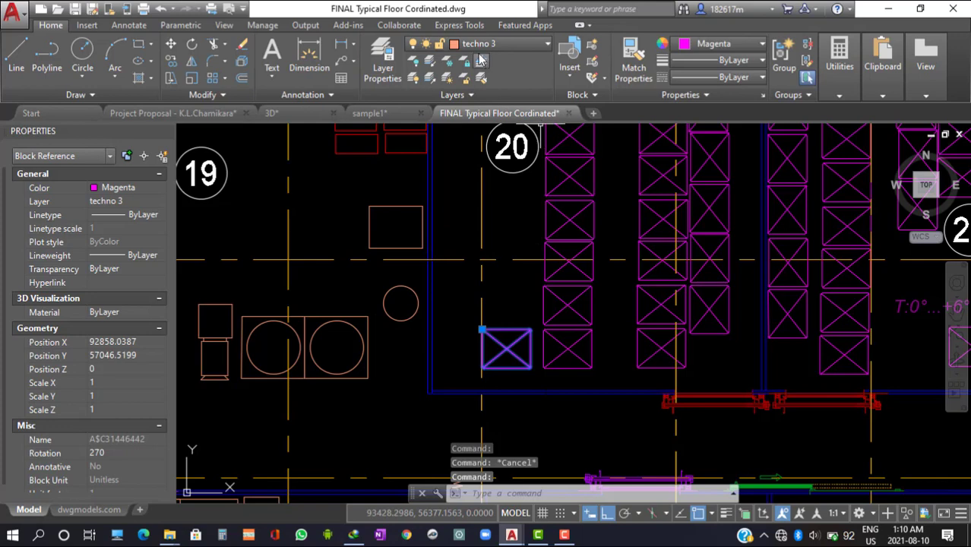
key("Escape")
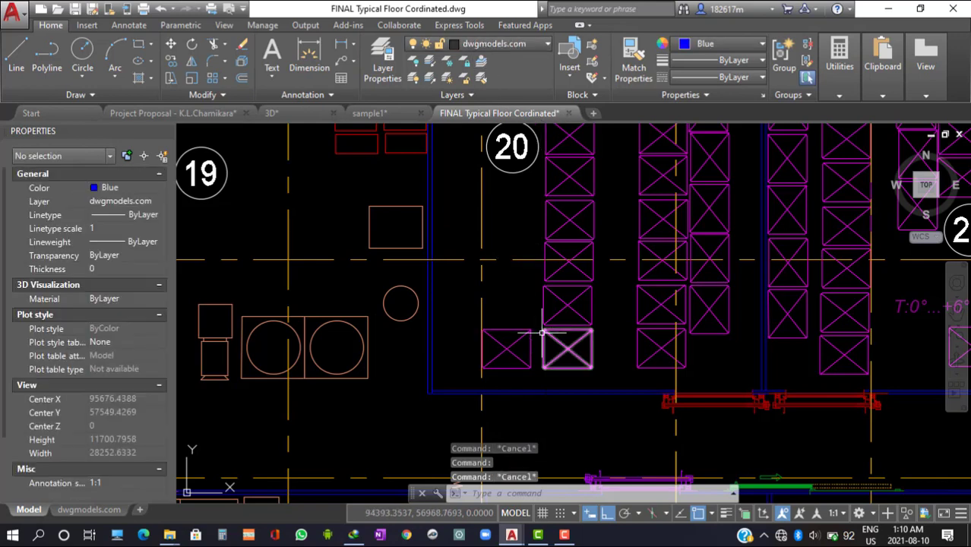
left_click(557, 336)
key("Escape")
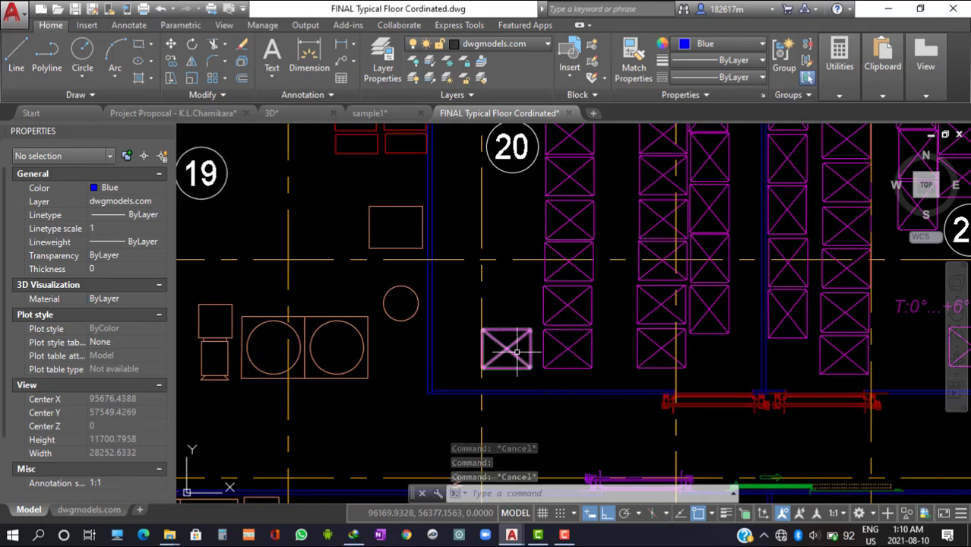
Select all blocks similar to the original crossed box to see whether the techno 3 copy is included, and clear the selection.
left_click(552, 336)
right_click(552, 337)
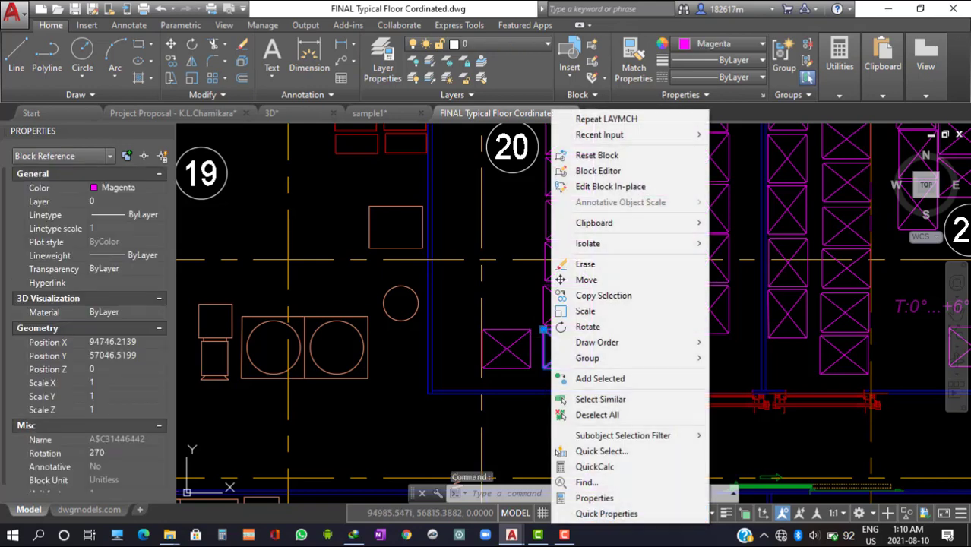
left_click(606, 399)
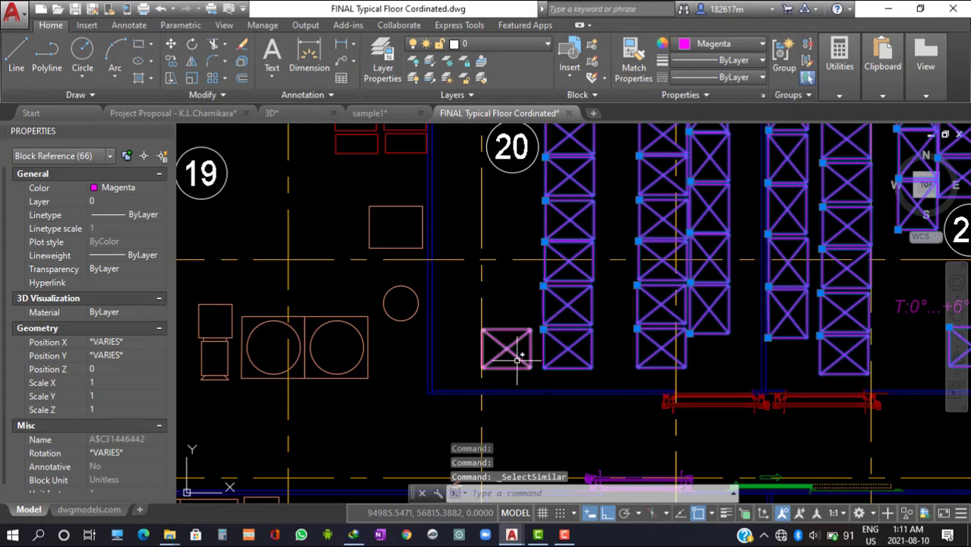
scroll(510, 309, "down", 3)
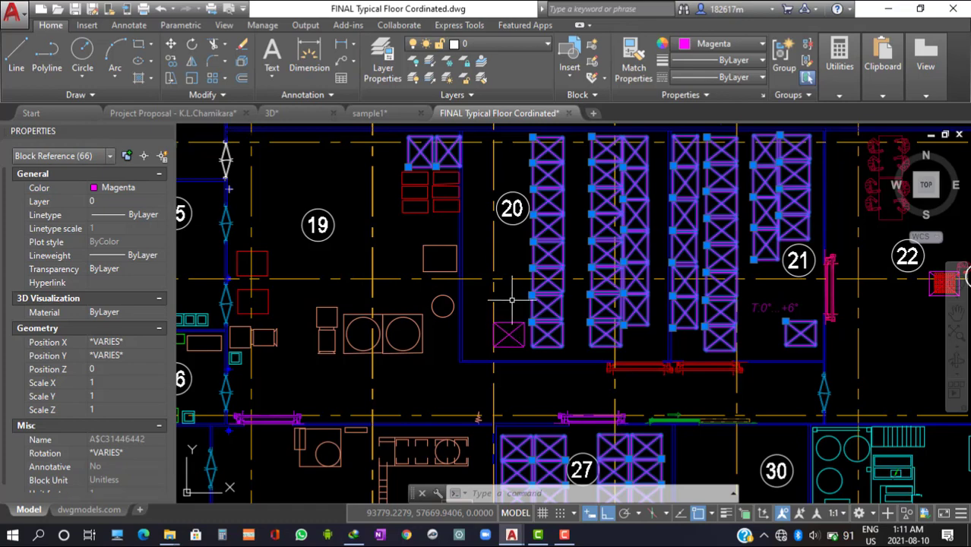
key("Escape")
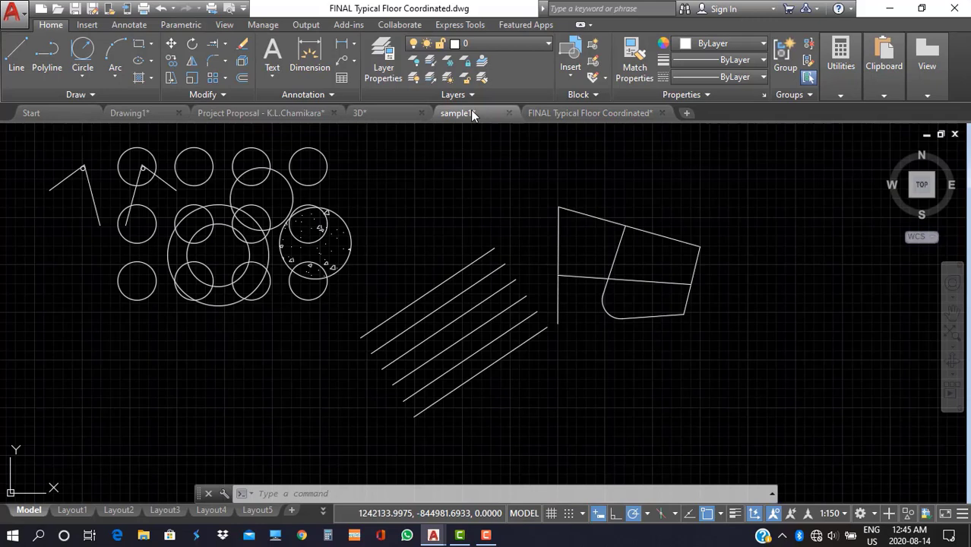
Switch to the sample1 drawing and bring all of its practice shapes into view.
left_click(464, 113)
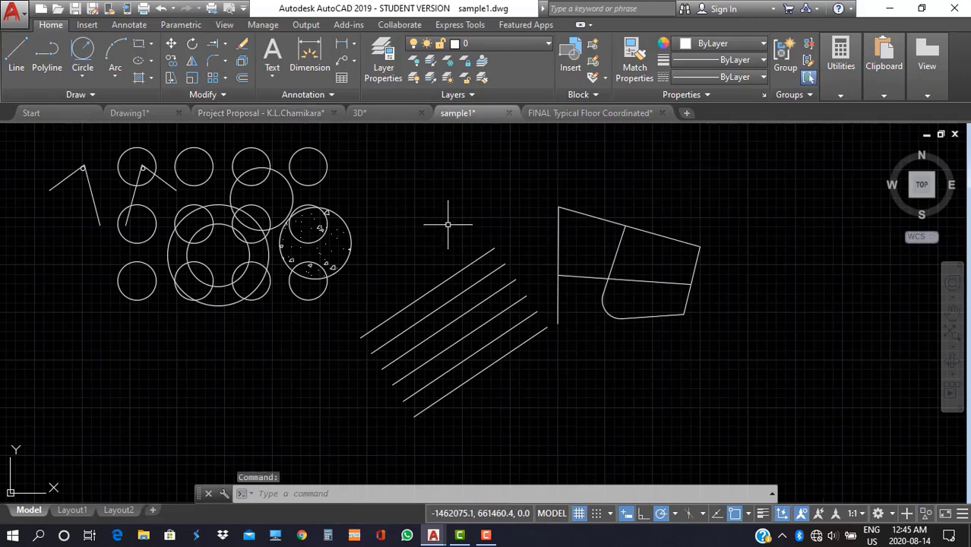
scroll(447, 225, "down", 2)
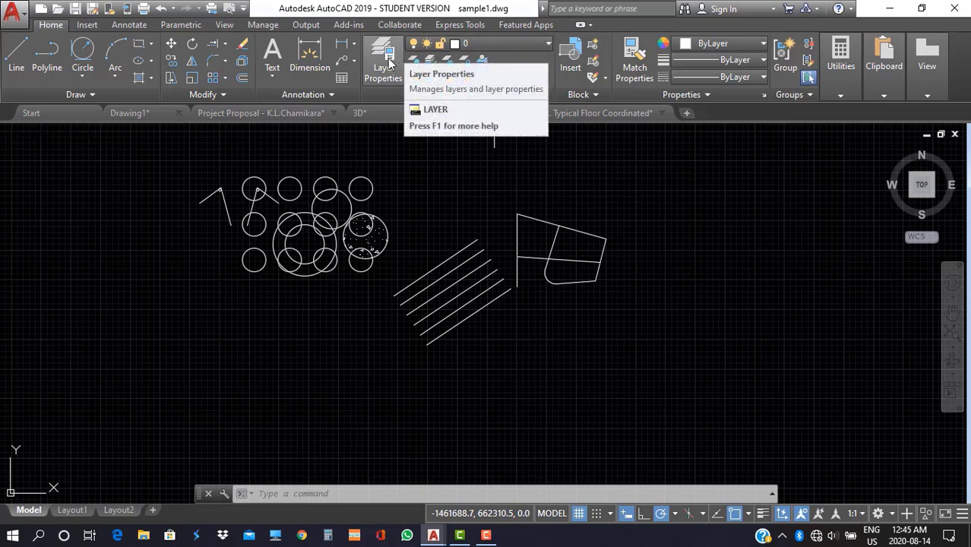
Create a new layer named Wall and set its colour to yellow.
left_click(537, 43)
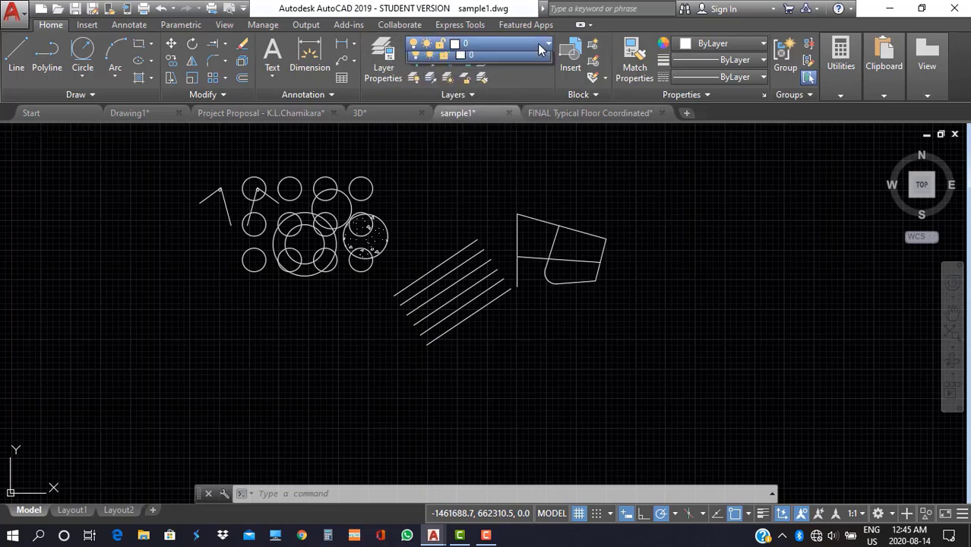
left_click(385, 56)
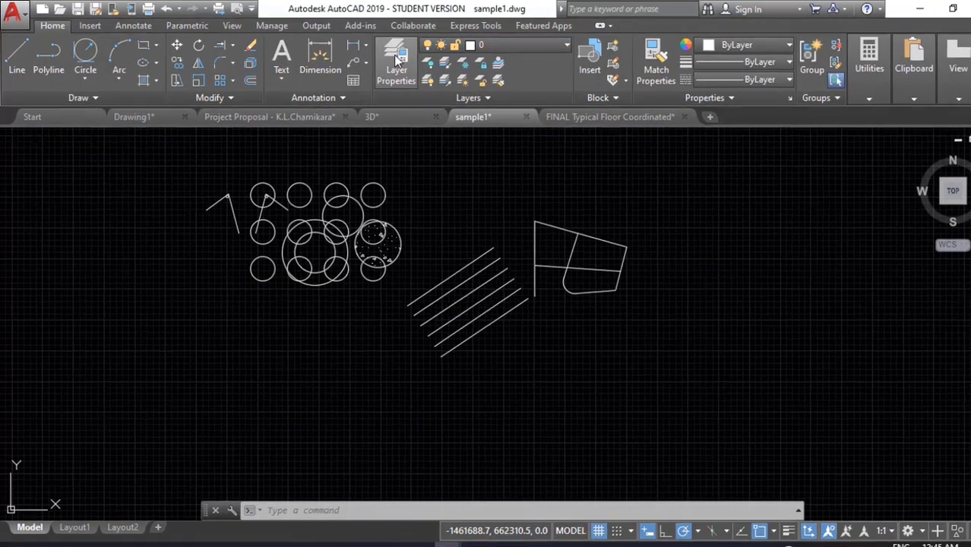
left_click(386, 58)
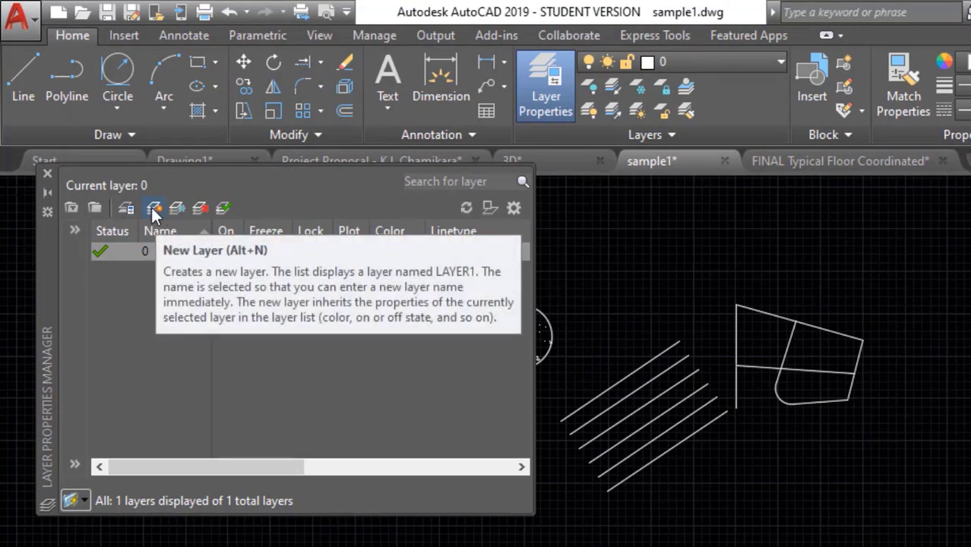
left_click(154, 208)
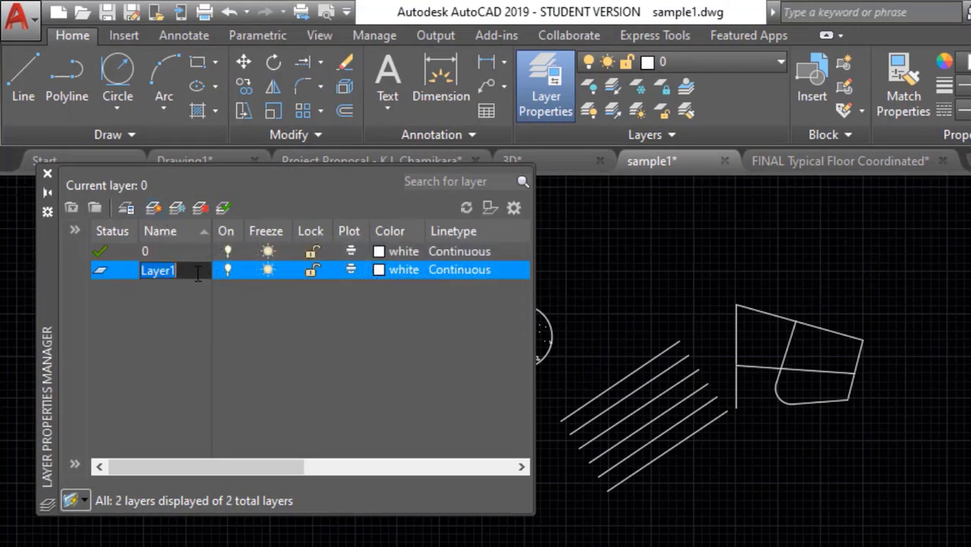
type("Wall")
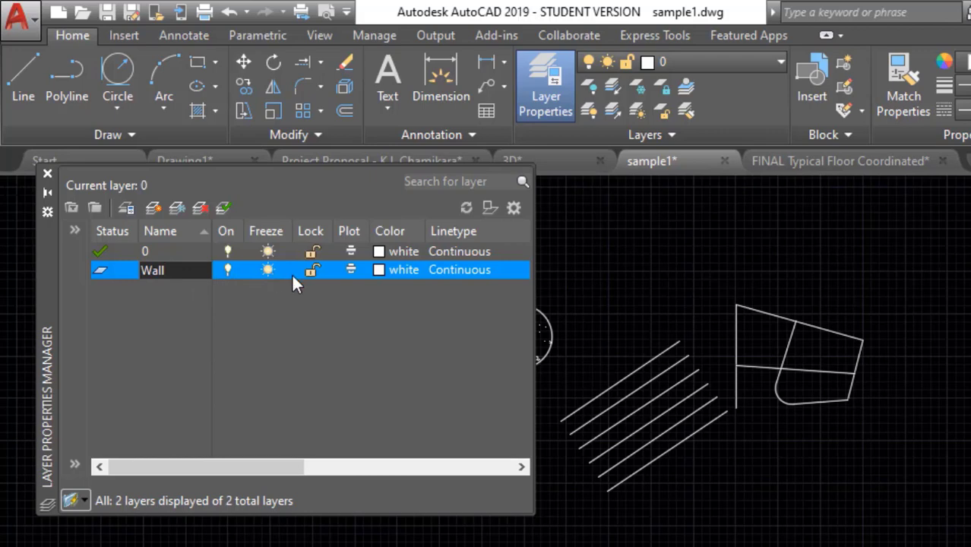
left_click(380, 270)
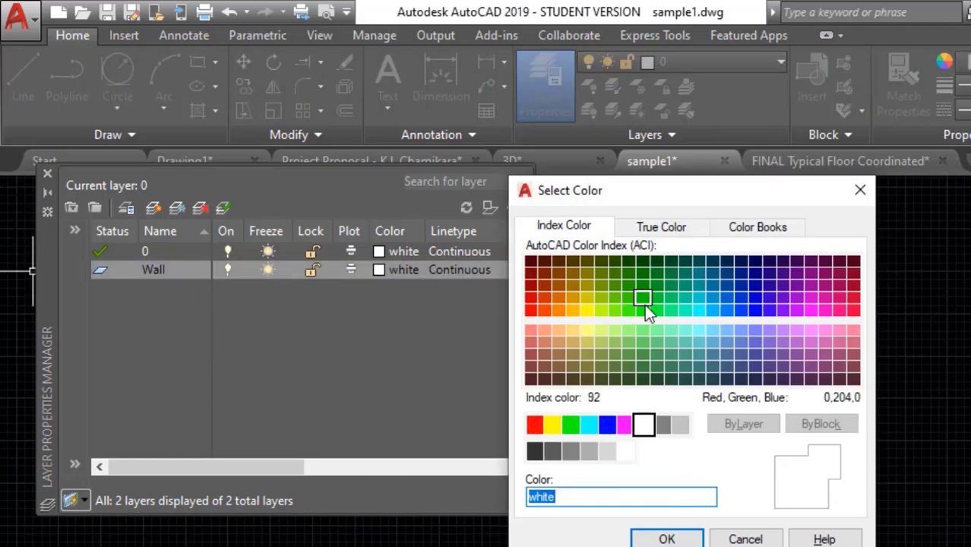
left_click(550, 425)
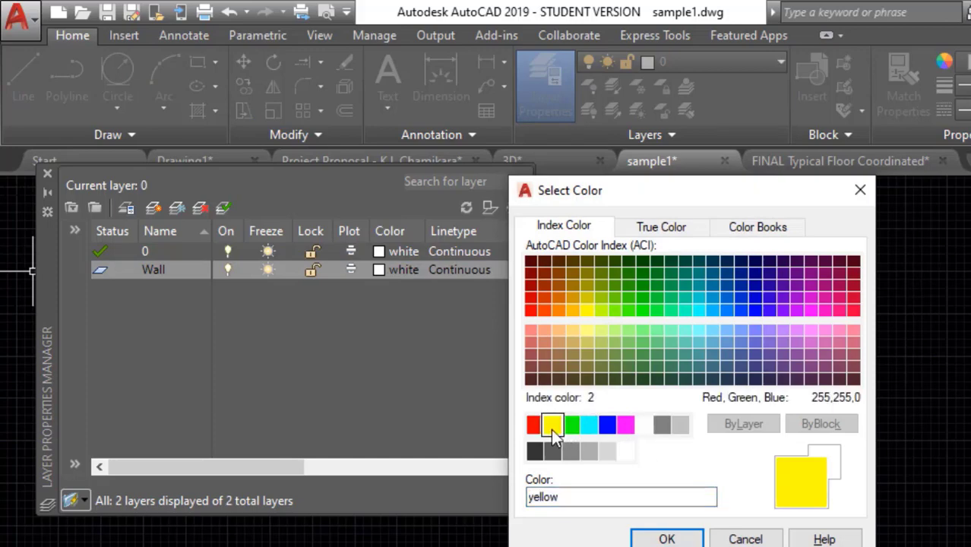
left_click(666, 538)
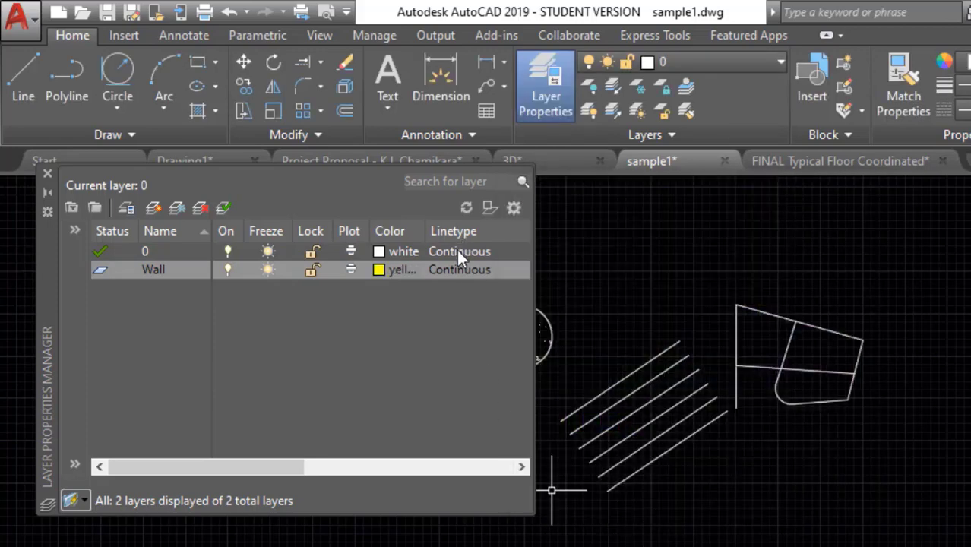
Load the ACAD_ISO13W100 linetype and assign it to the Wall layer.
left_click(458, 270)
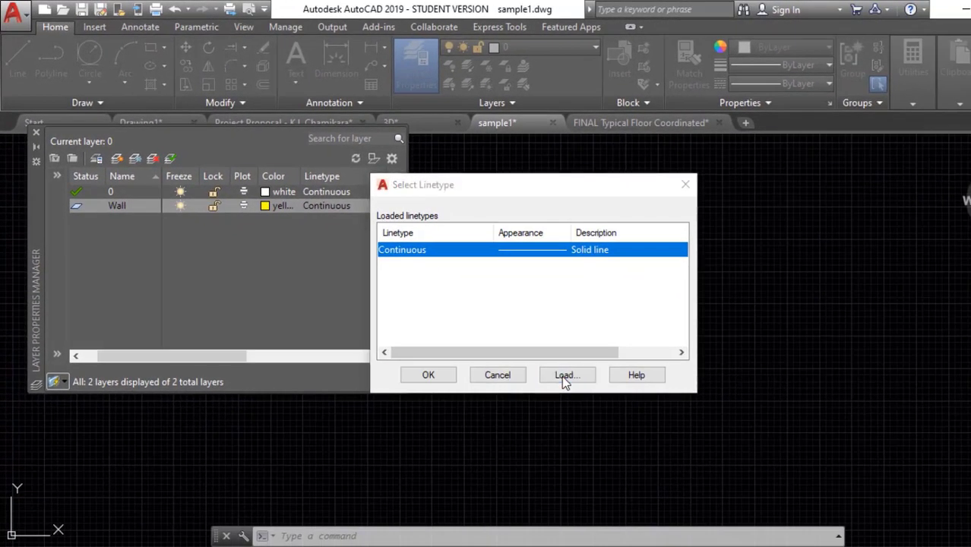
left_click(743, 492)
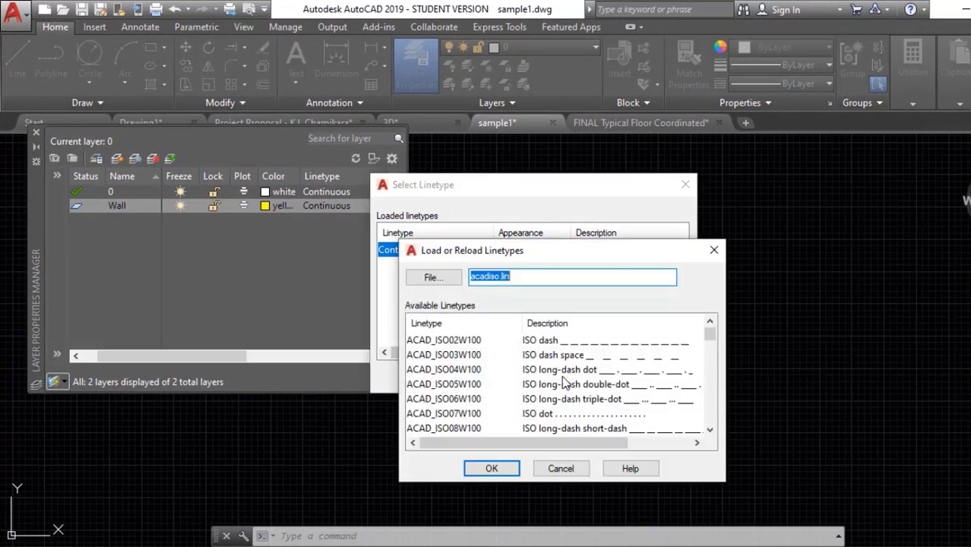
left_click_drag(710, 336, 678, 363)
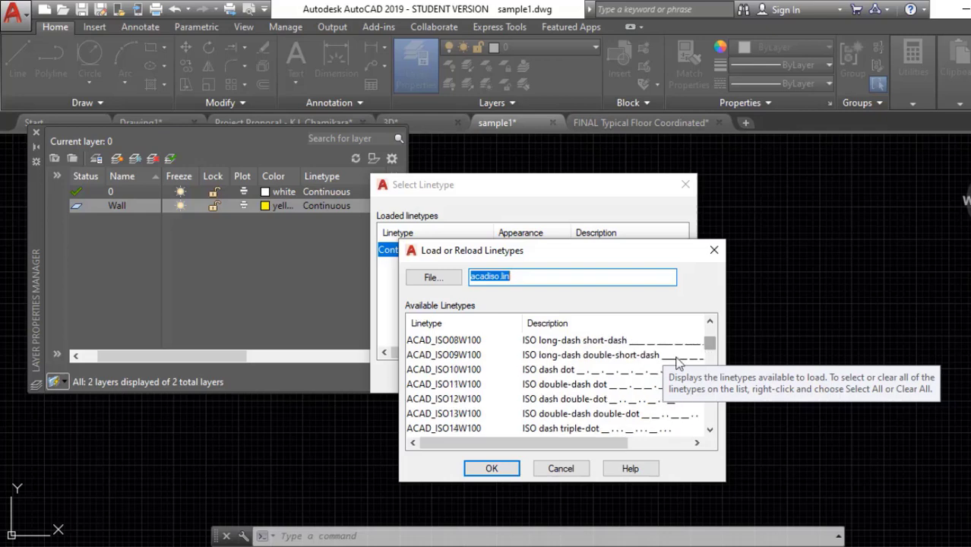
left_click(654, 419)
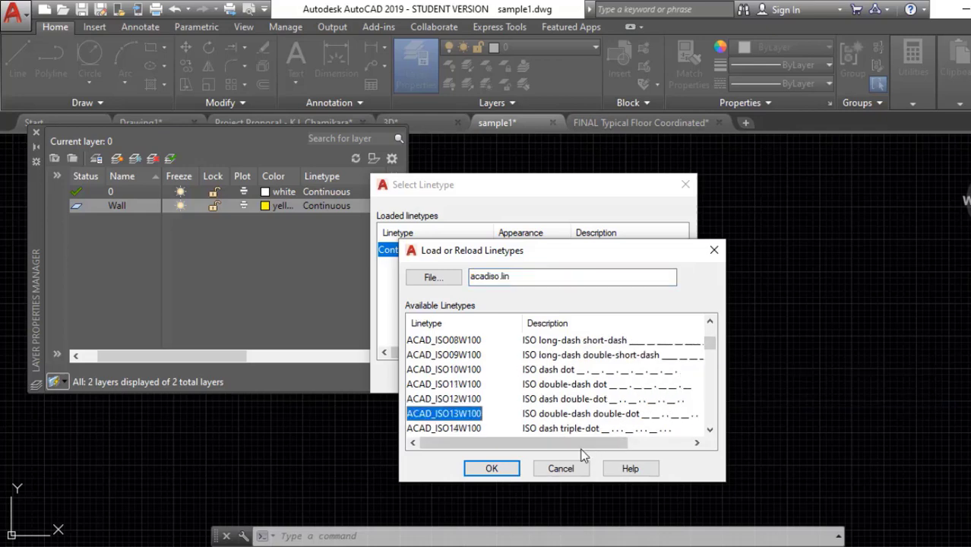
left_click(503, 471)
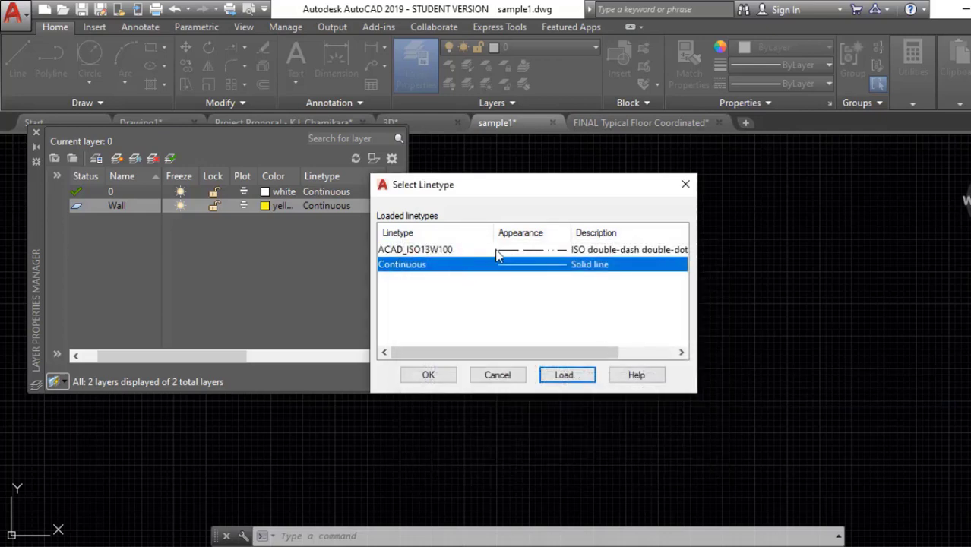
left_click(541, 253)
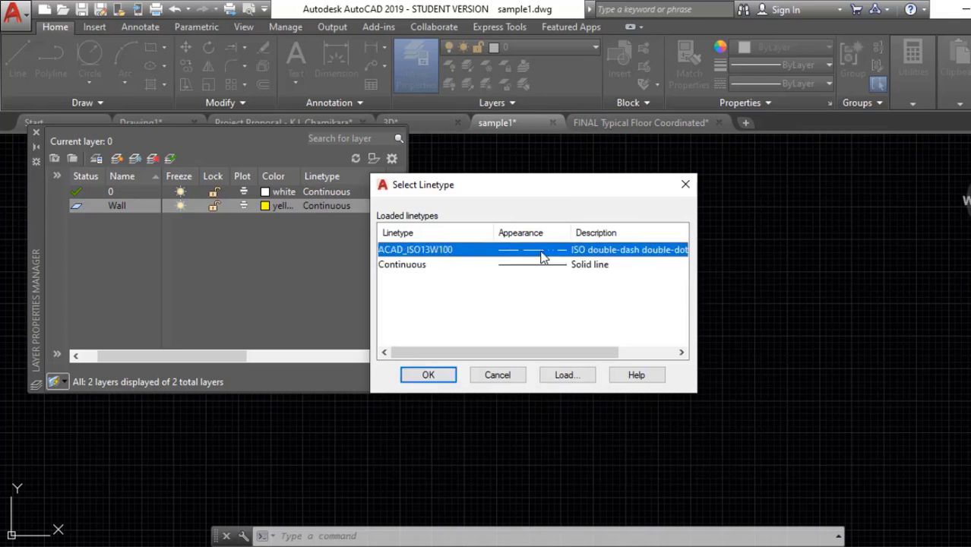
left_click(429, 376)
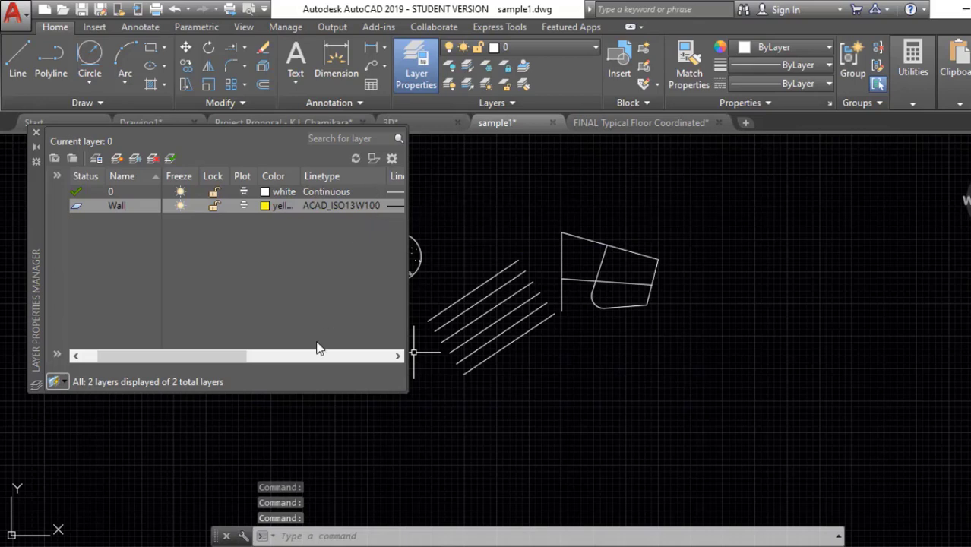
Set the Wall layer's lineweight to 0.35 mm, make it the current layer and close the layer manager.
left_click(398, 357)
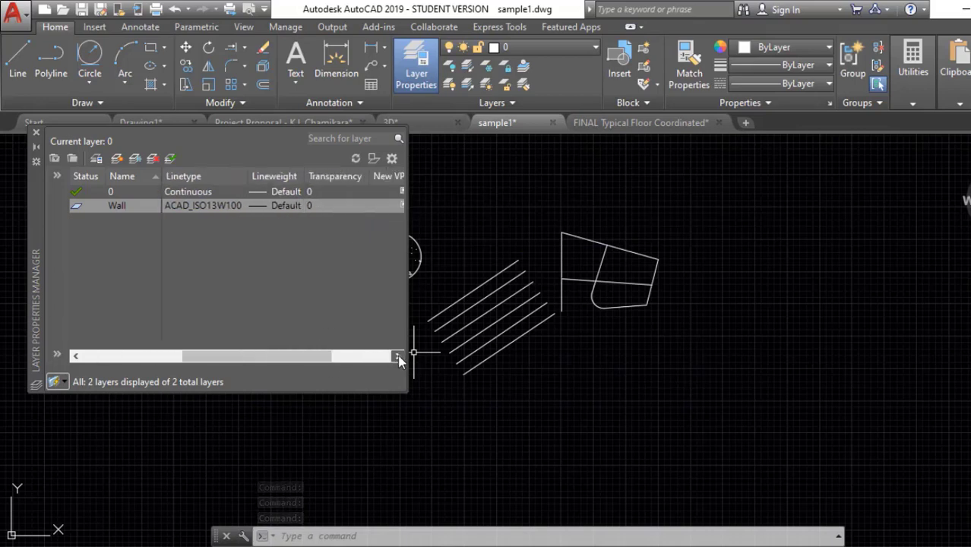
left_click(398, 356)
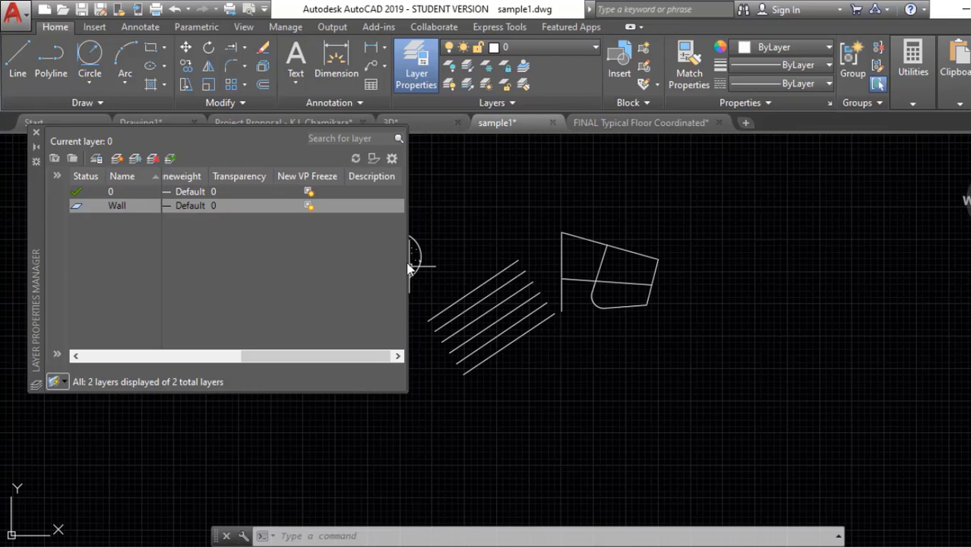
left_click_drag(408, 267, 493, 263)
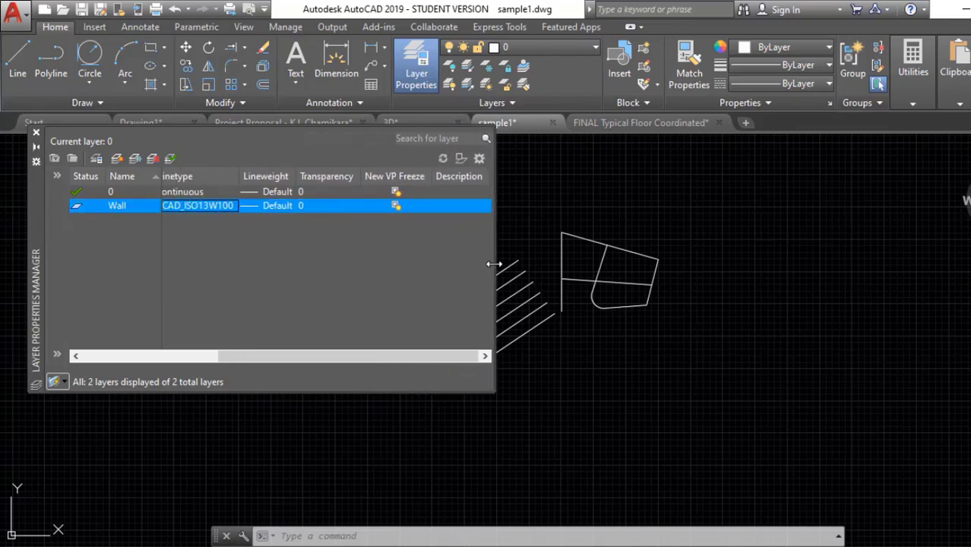
left_click(258, 203)
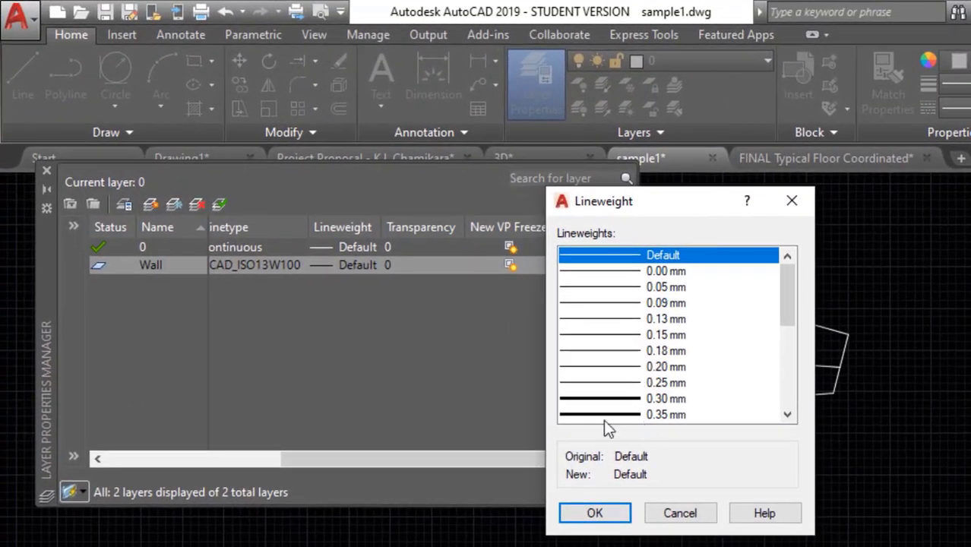
left_click(604, 416)
left_click(594, 513)
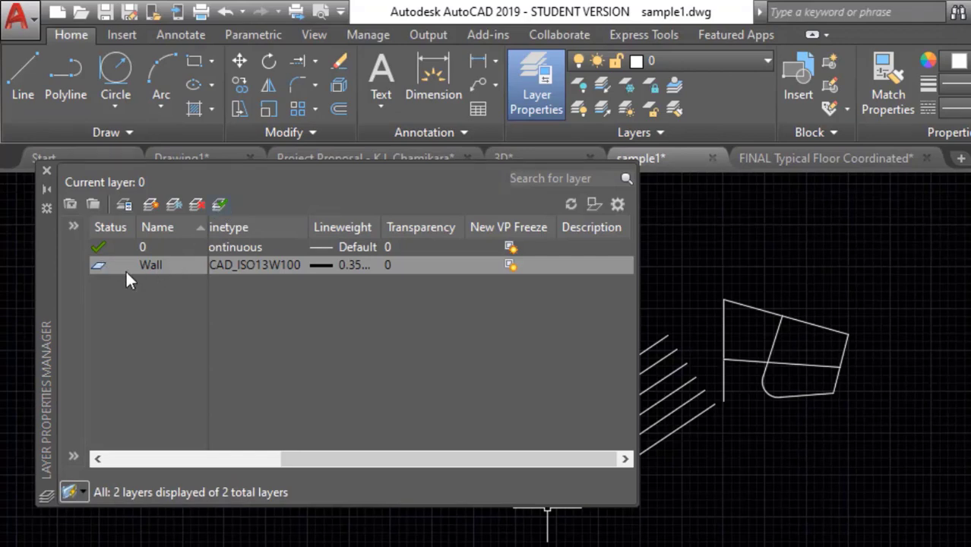
left_click(221, 206)
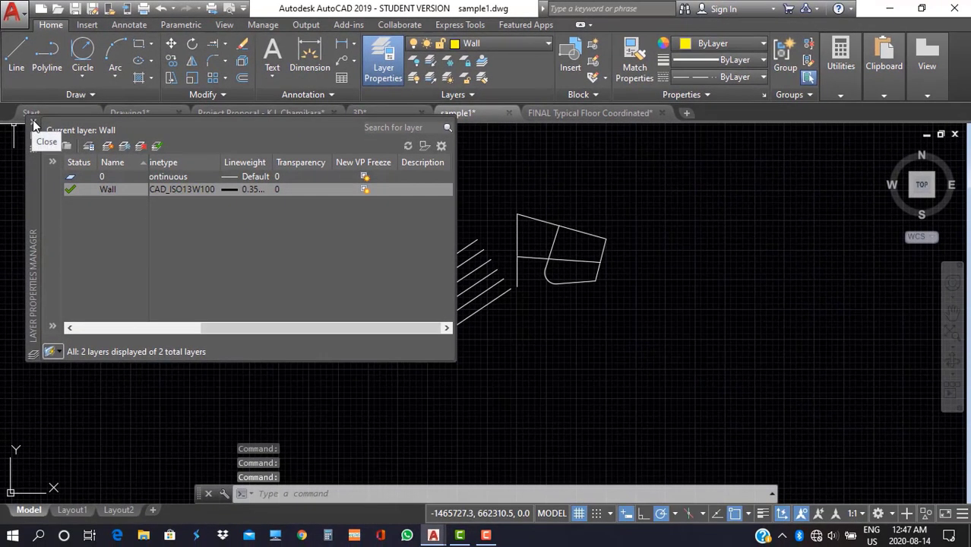
left_click(47, 170)
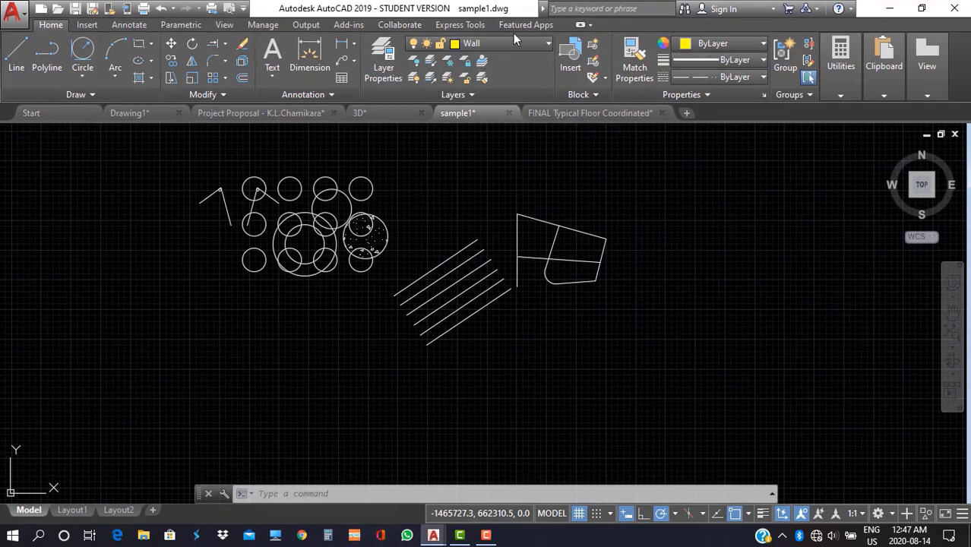
Draw three connected line segments on the Wall layer in the empty area beside the divided polygon, with the last crossing the first.
left_click(16, 57)
left_click(637, 328)
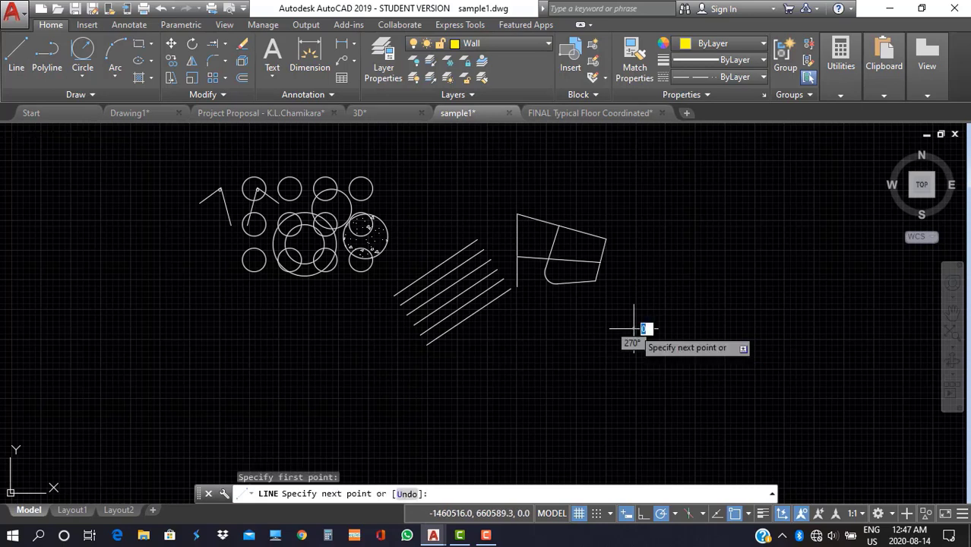
left_click(803, 260)
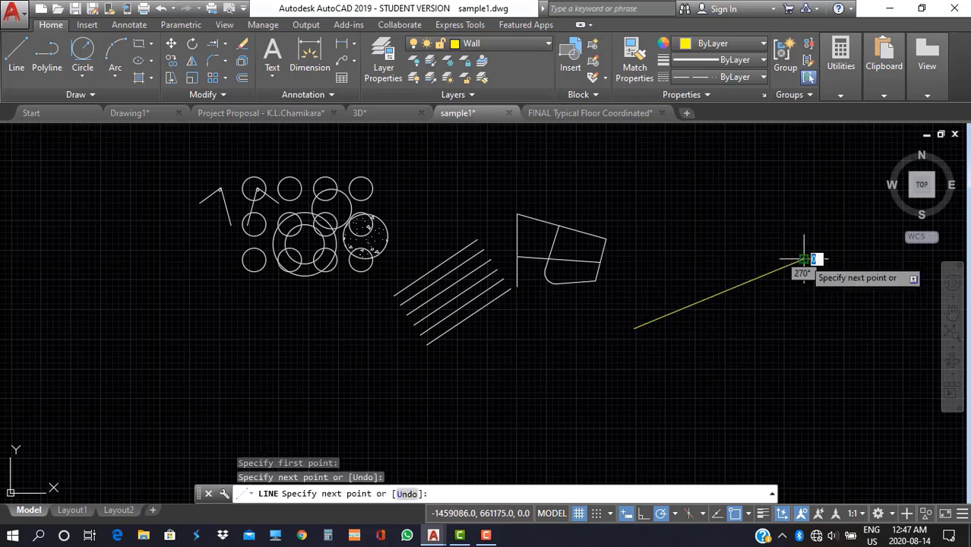
left_click(677, 214)
left_click(734, 384)
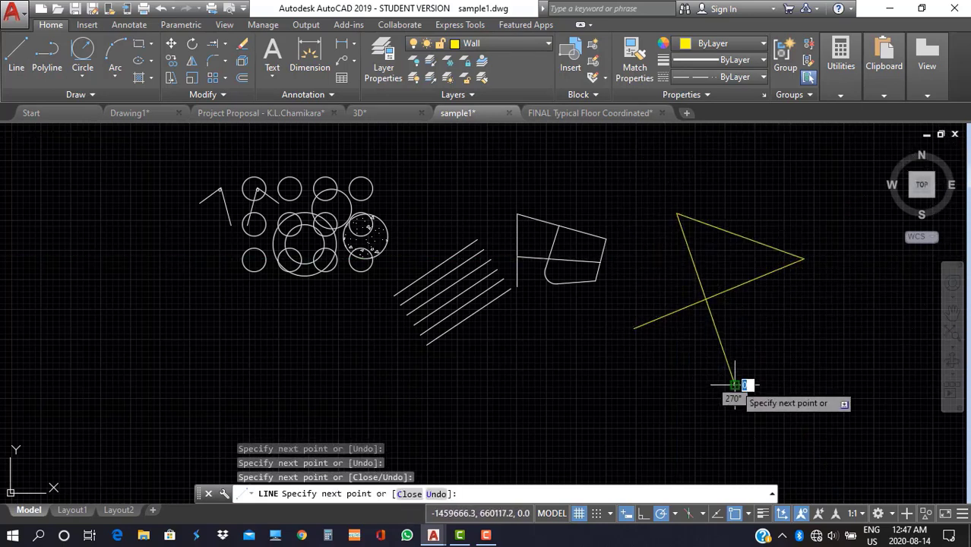
key("Escape")
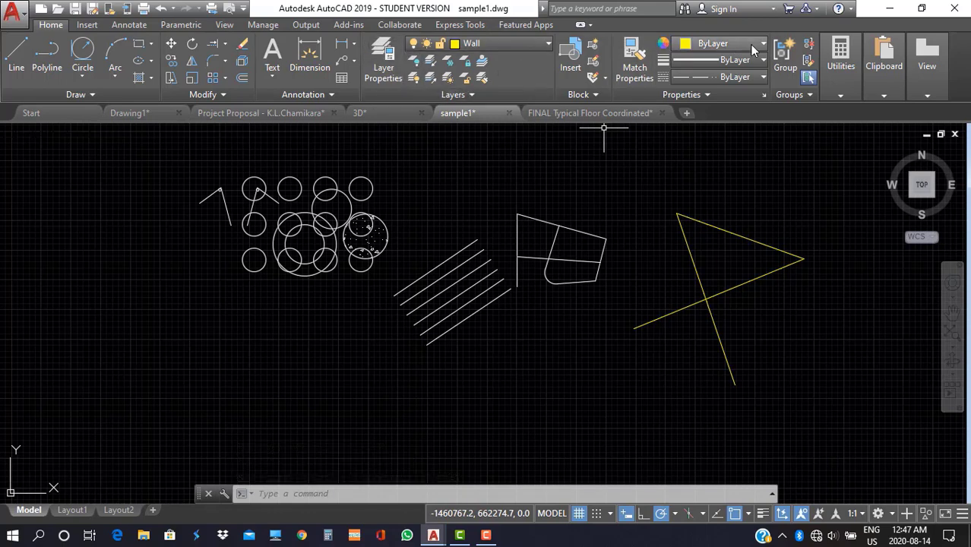
Check the linetype and lineweight options available for new objects.
left_click(763, 76)
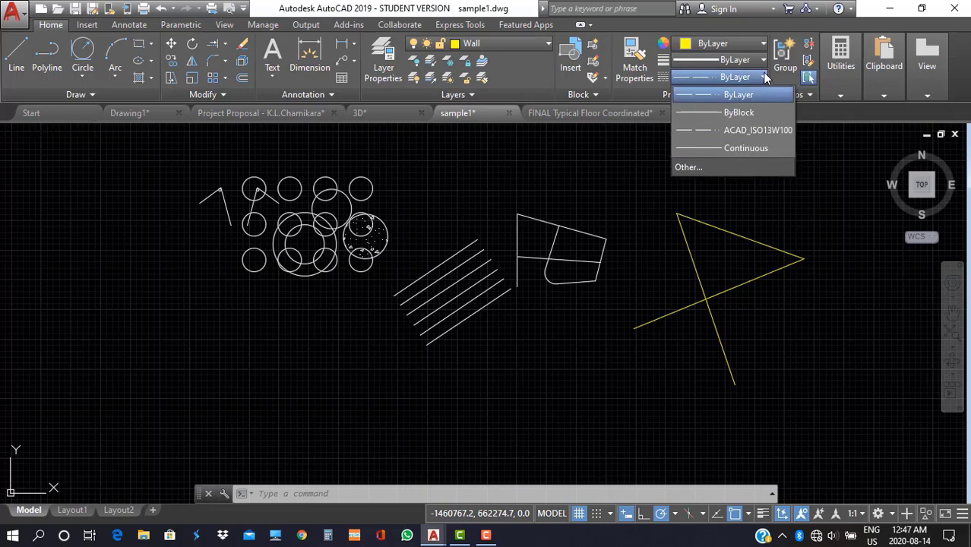
left_click(764, 76)
left_click(762, 60)
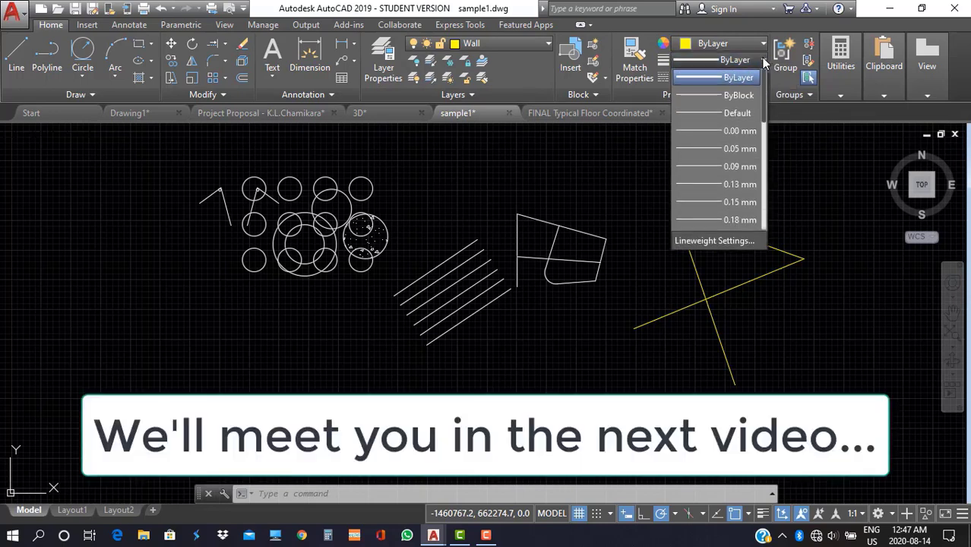
left_click(764, 63)
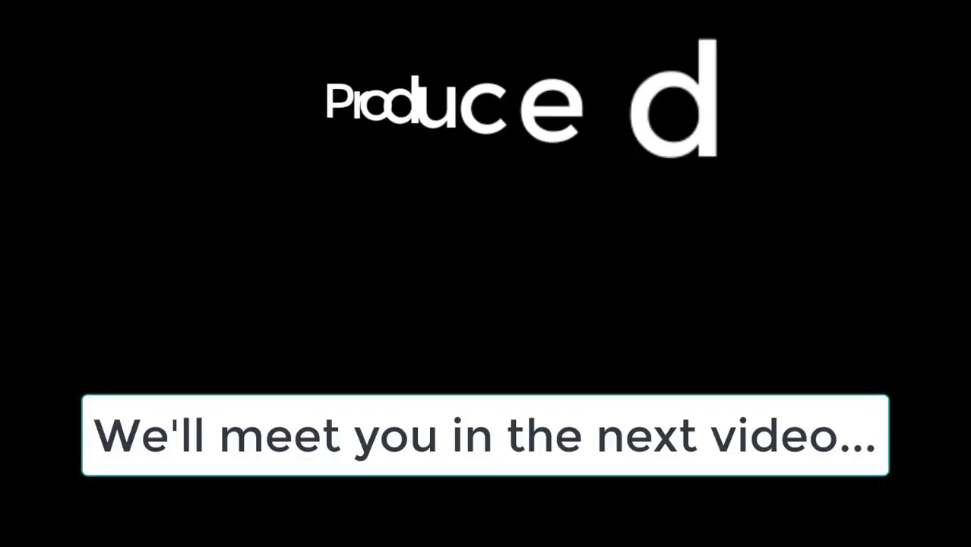